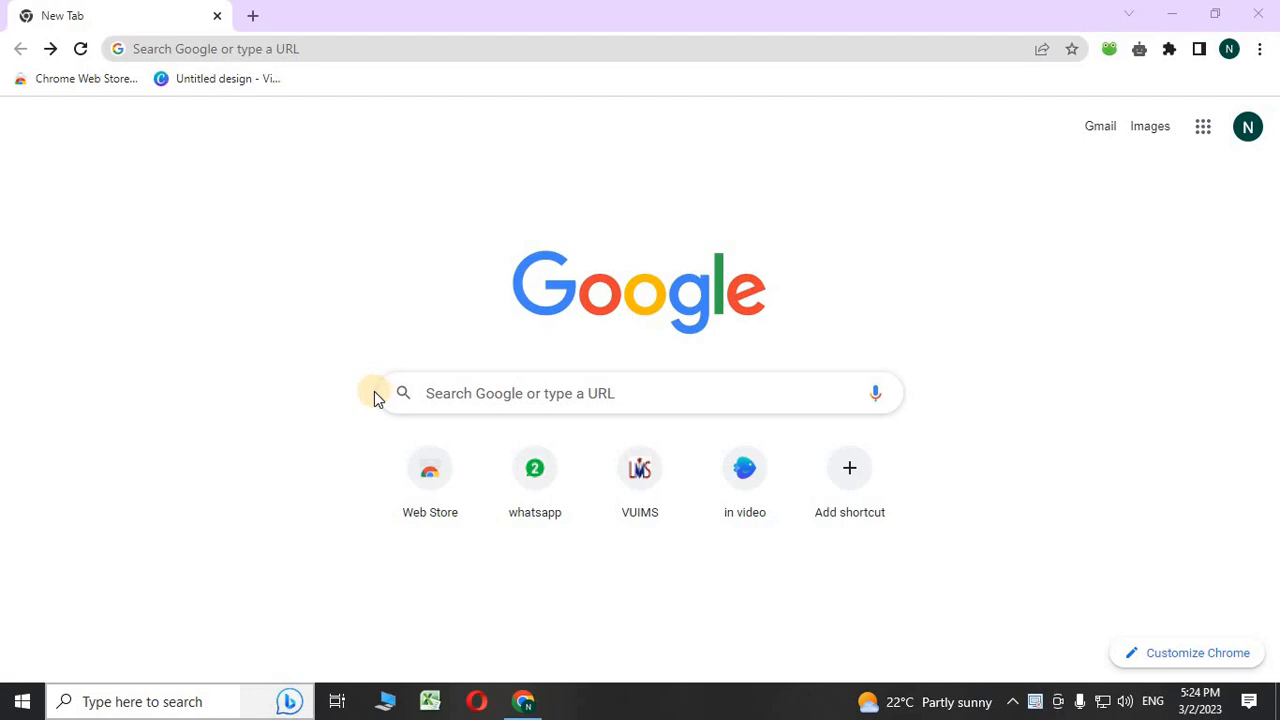
- Search Google for 'canva' and open canva.com from the results
click(492, 395)
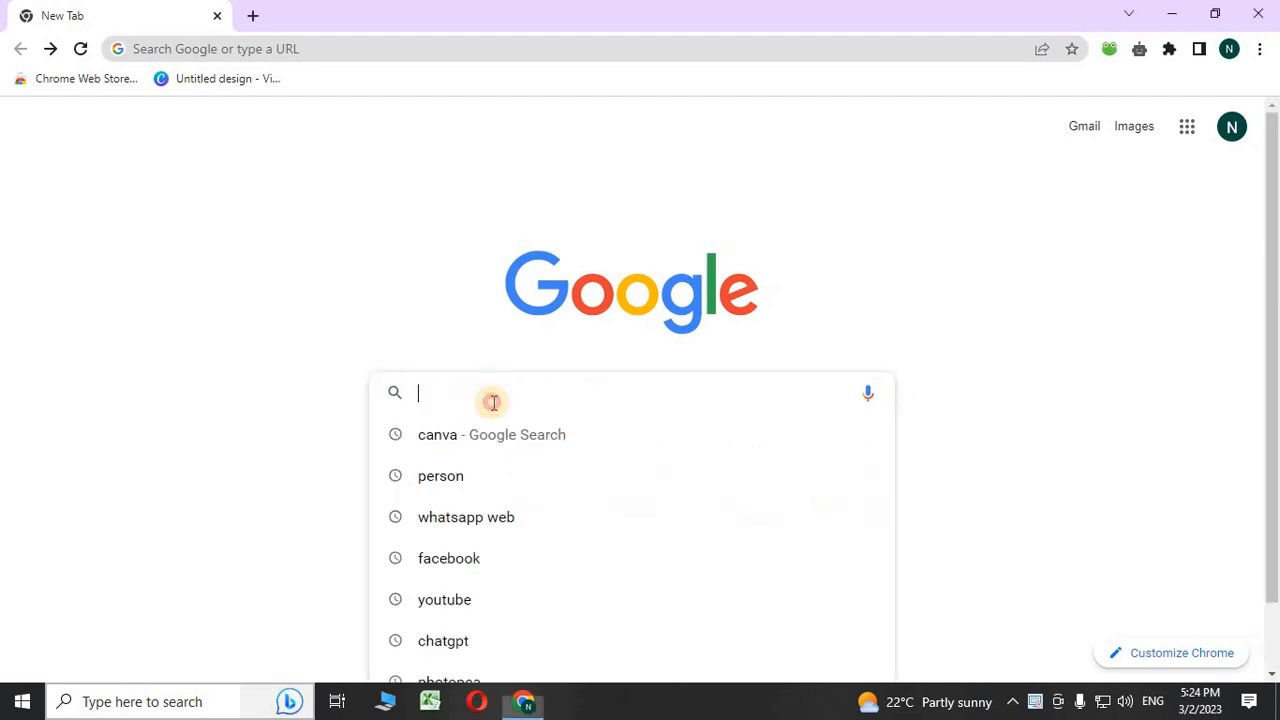
click(458, 434)
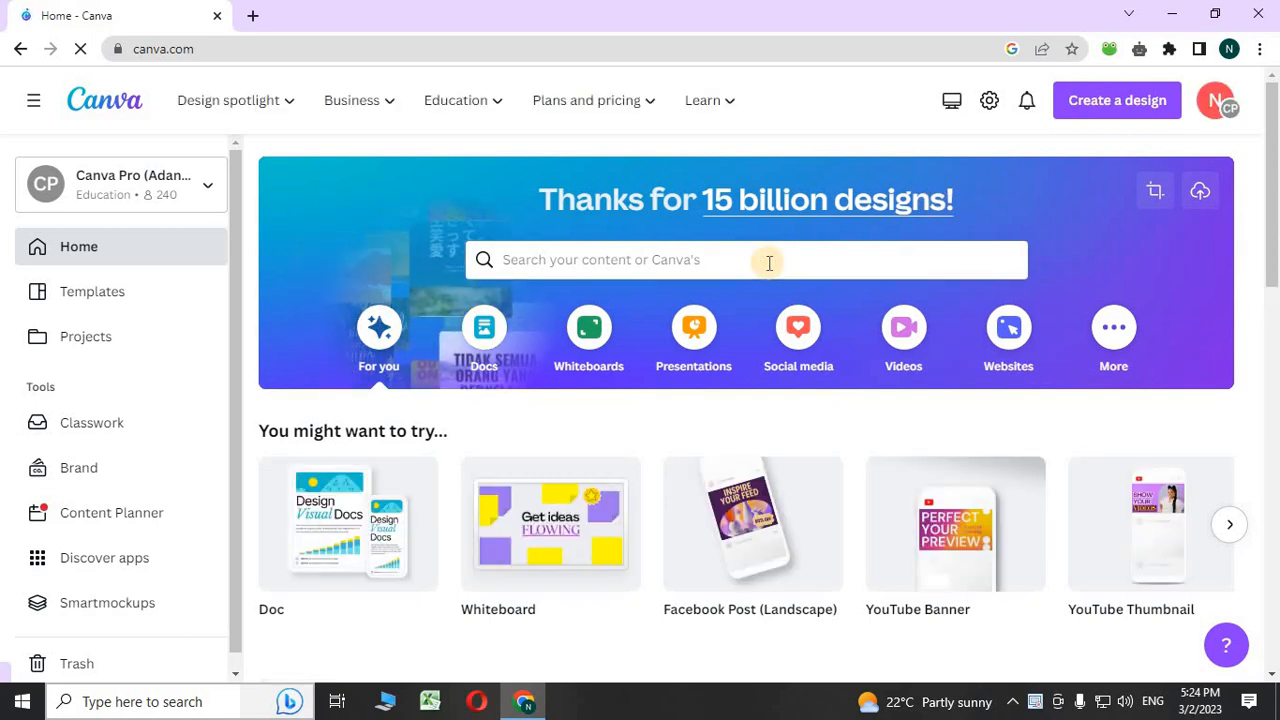
- Create a blank Facebook Post (Landscape) design from the Social media > Facebook formats
click(769, 263)
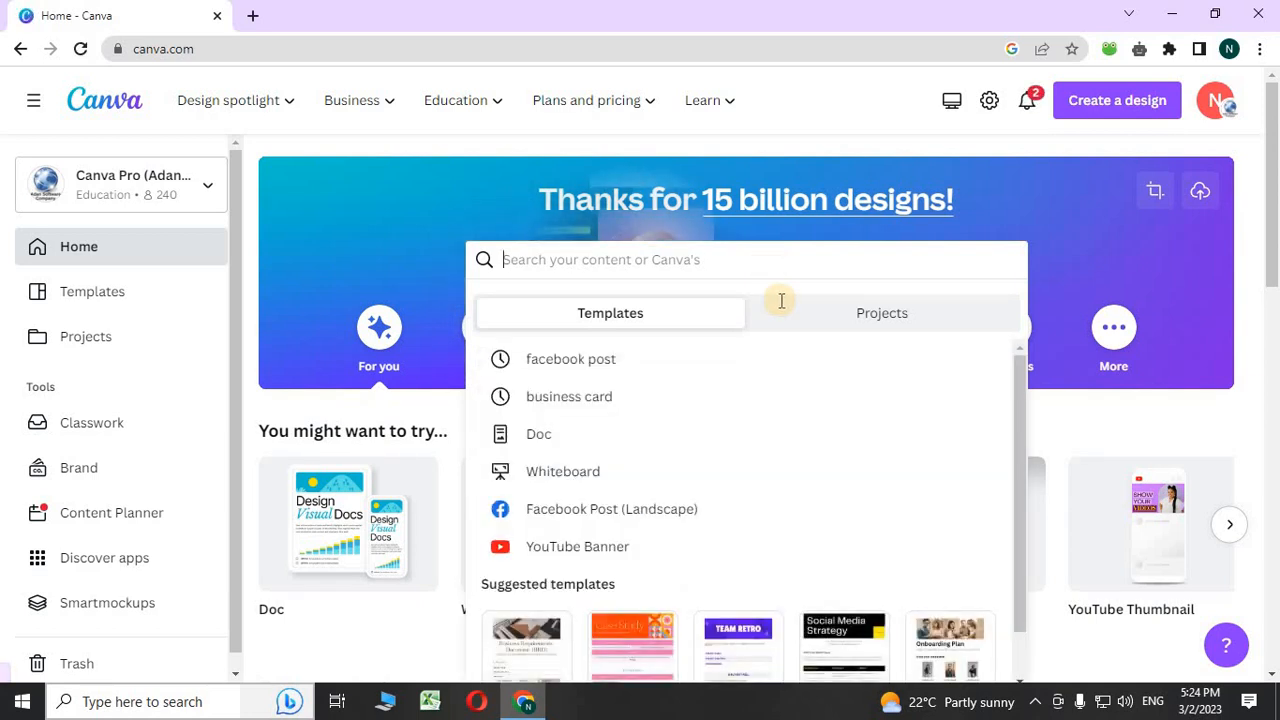
click(1050, 397)
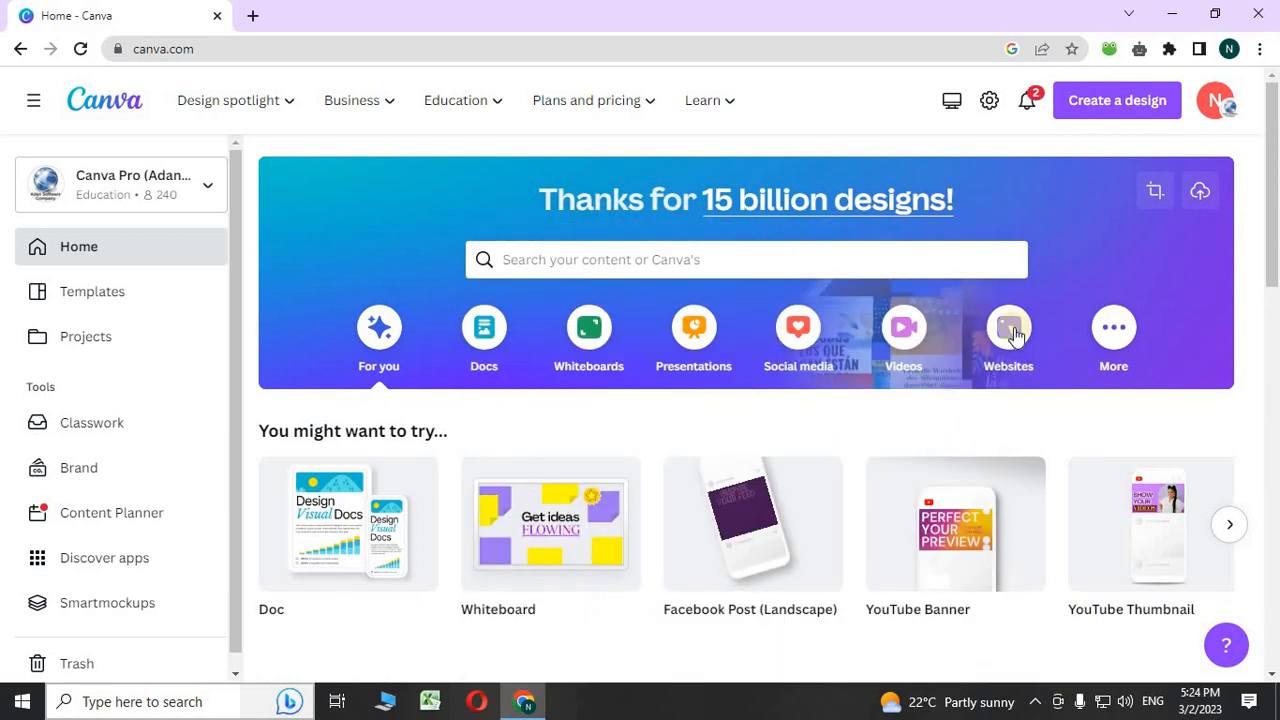
click(1108, 96)
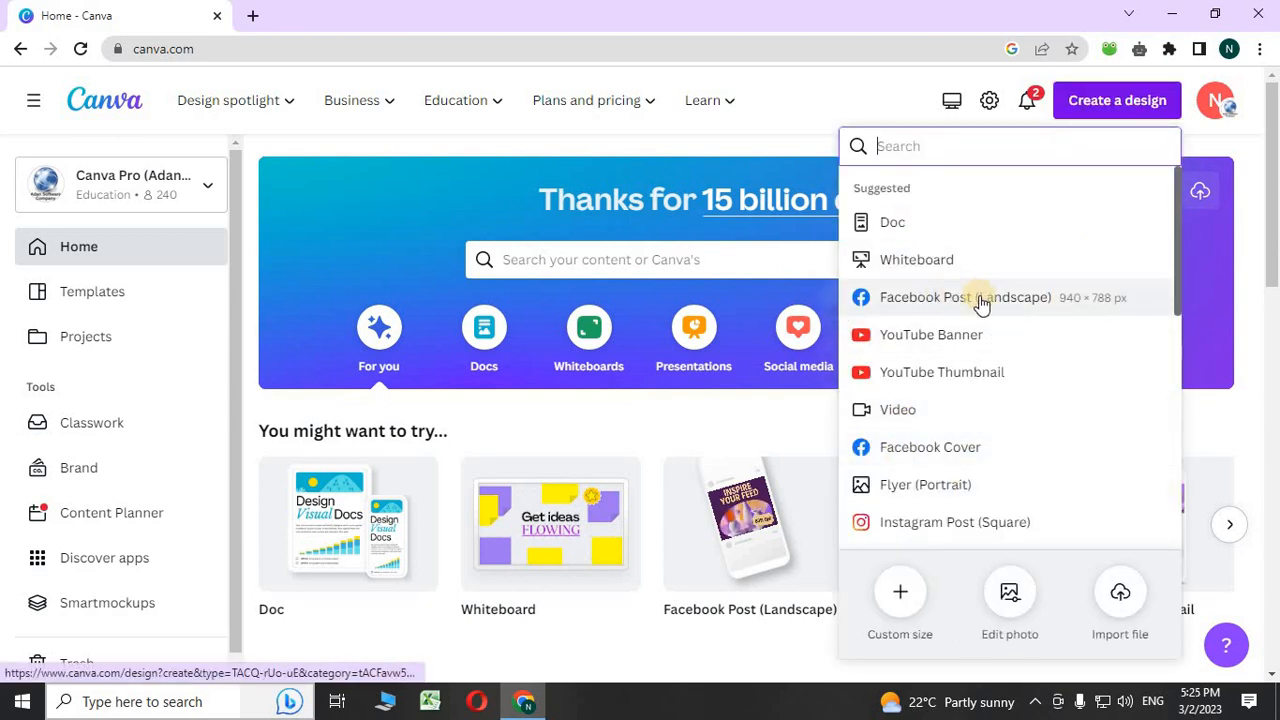
click(1268, 306)
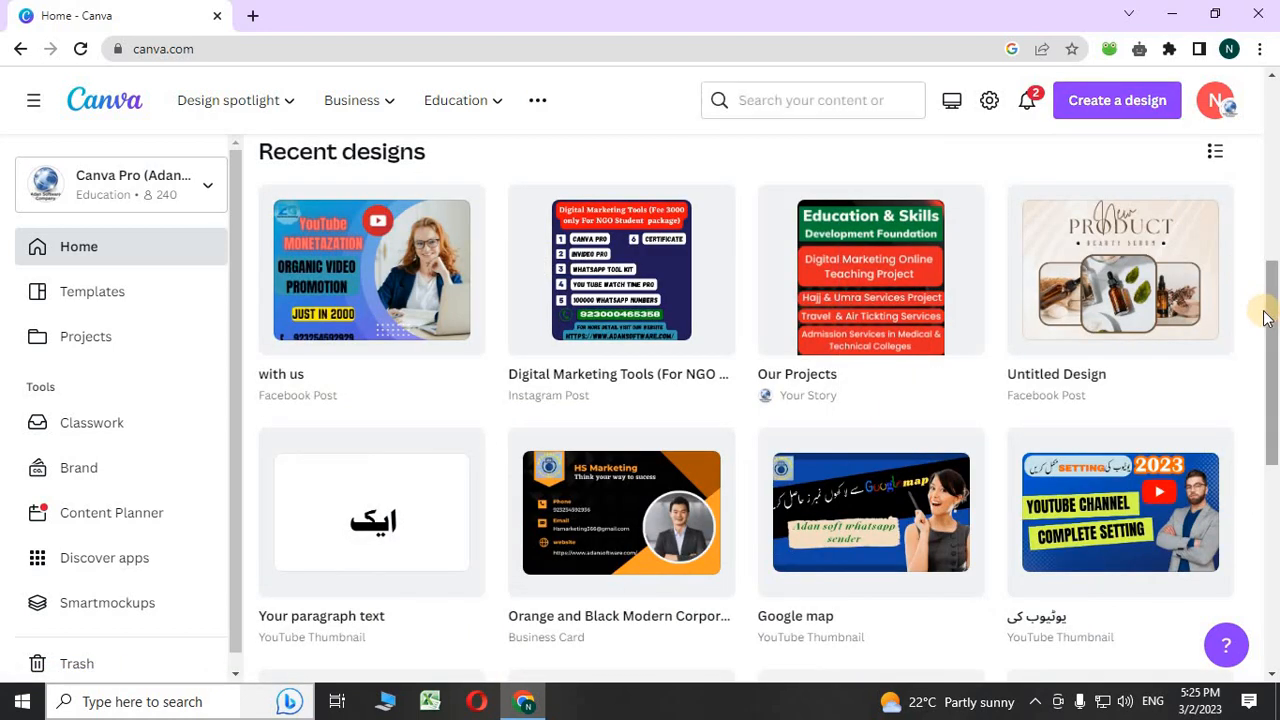
scroll(1160, 195, up, 7)
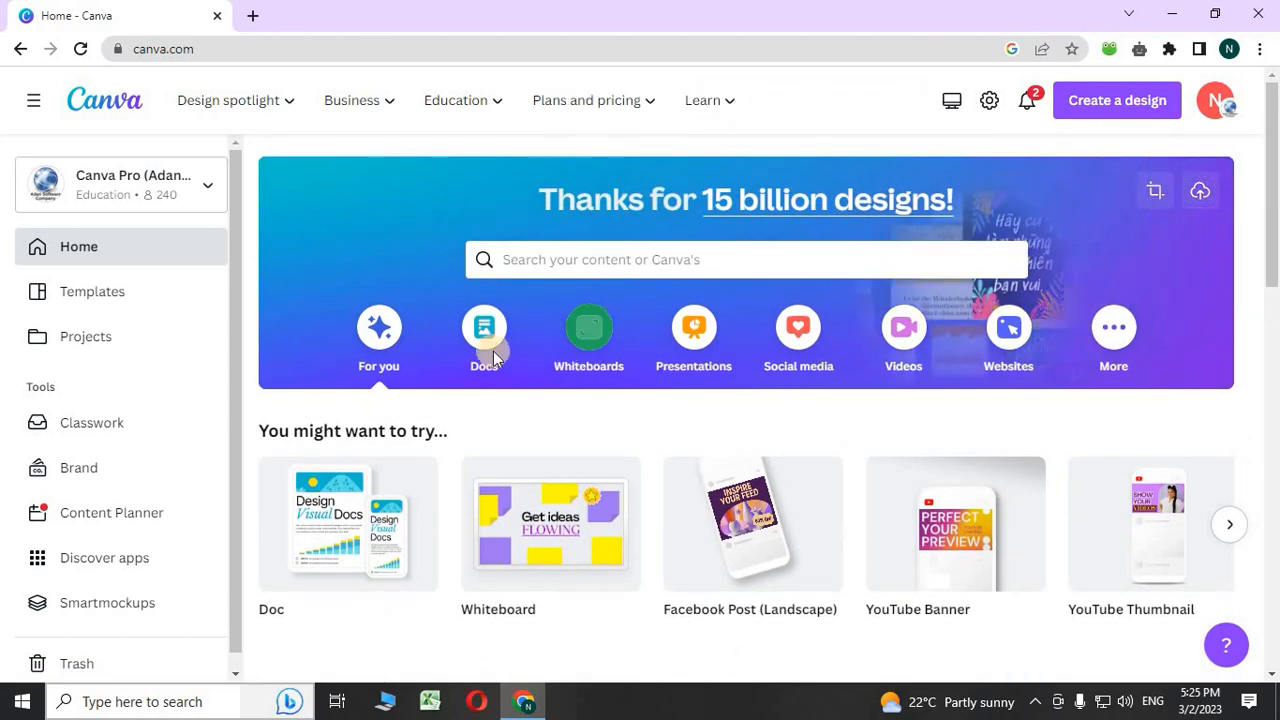
click(803, 345)
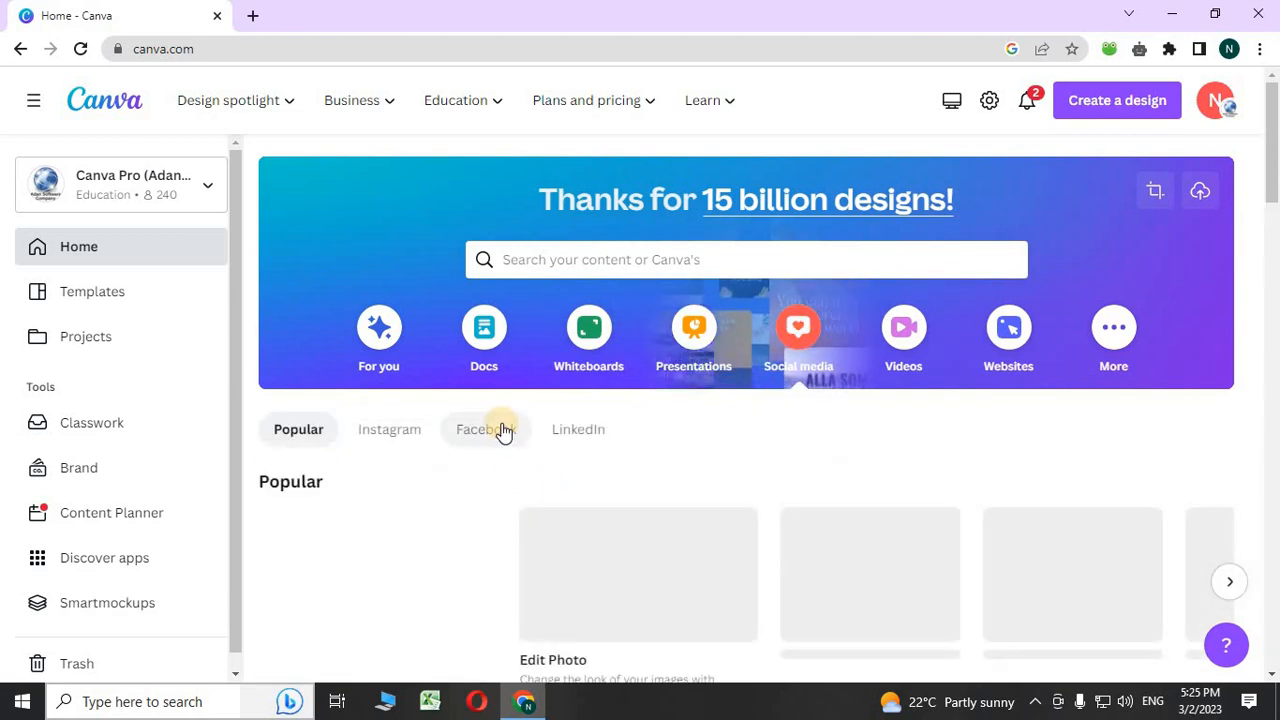
click(503, 430)
scroll(501, 432, down, 2)
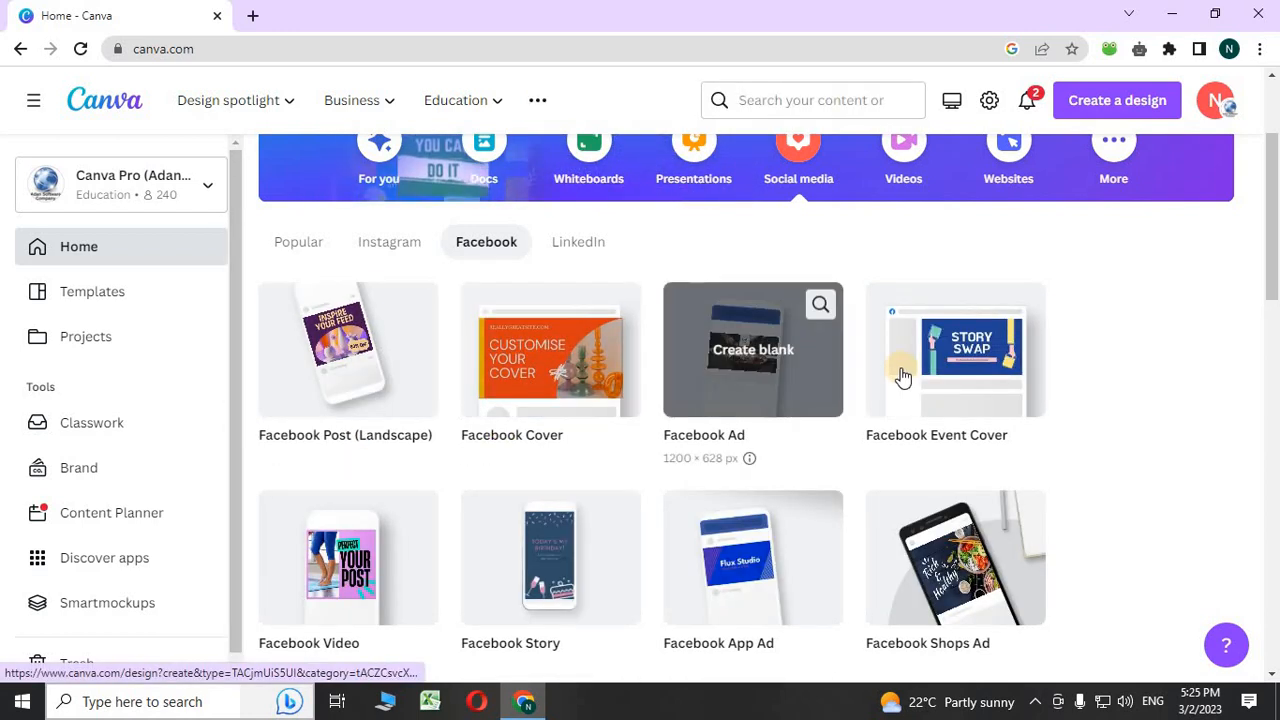
scroll(930, 590, down, 4)
scroll(930, 588, up, 5)
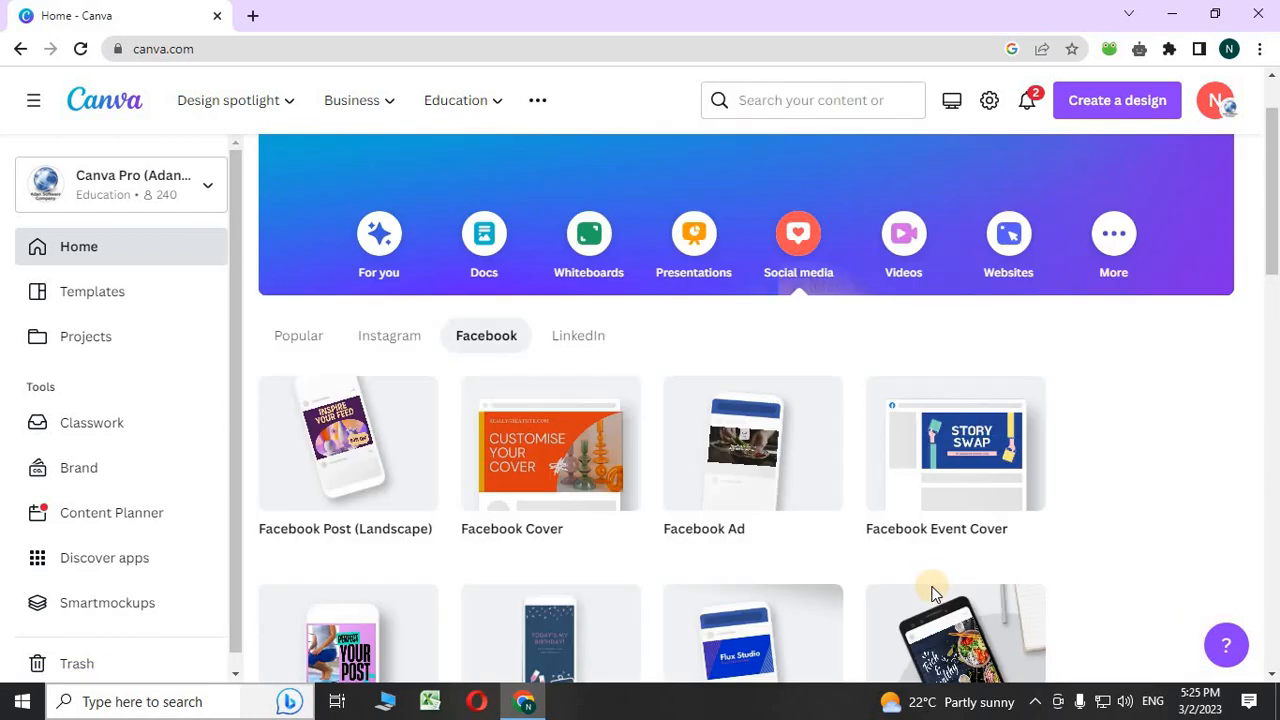
click(346, 477)
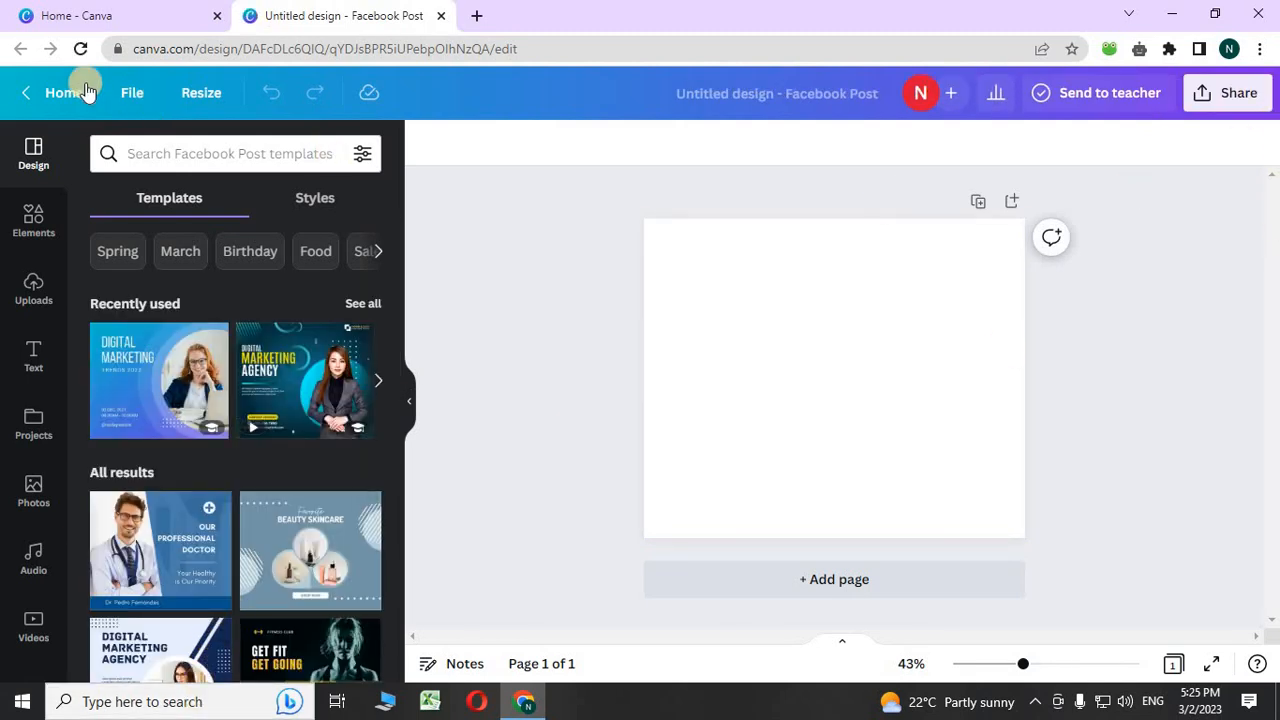
- Start a search in the Design panel's 'Search Facebook Post templates' box
click(184, 150)
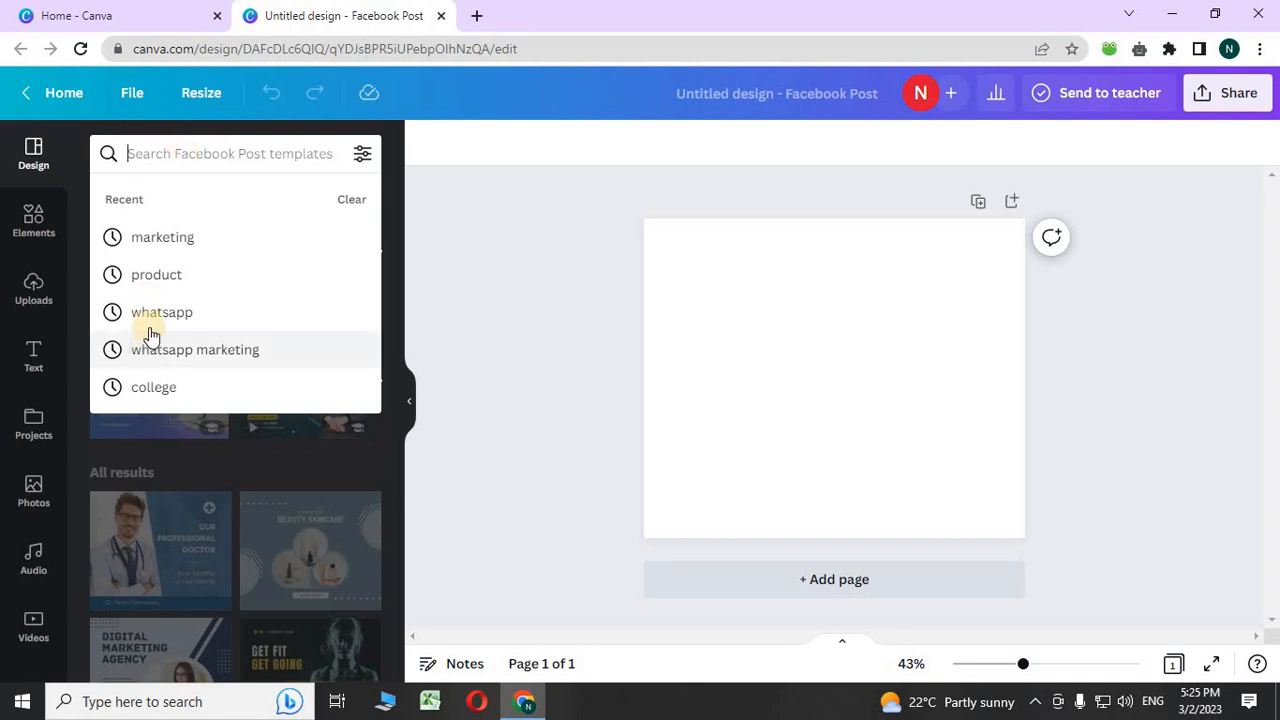
- Search templates for 'product' and apply the blue 'New Arrival – Sale 30% Off' sneaker template
click(155, 277)
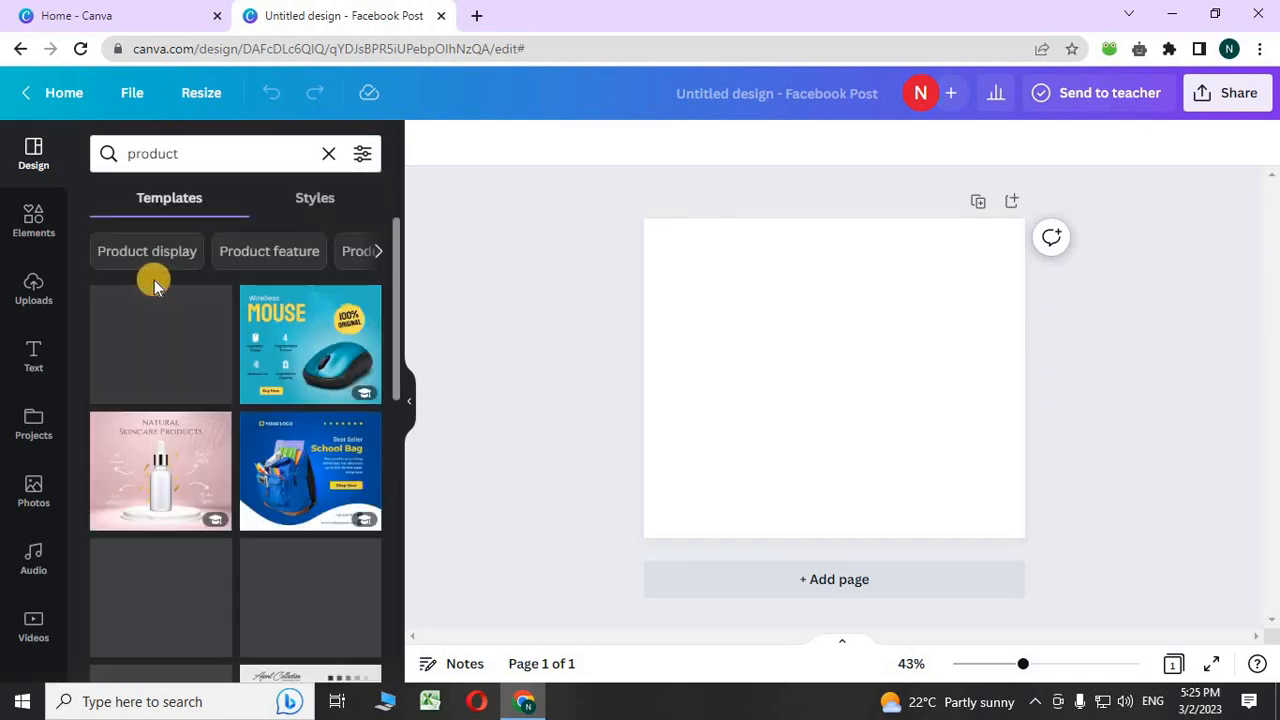
scroll(155, 285, down, 10)
scroll(155, 288, down, 10)
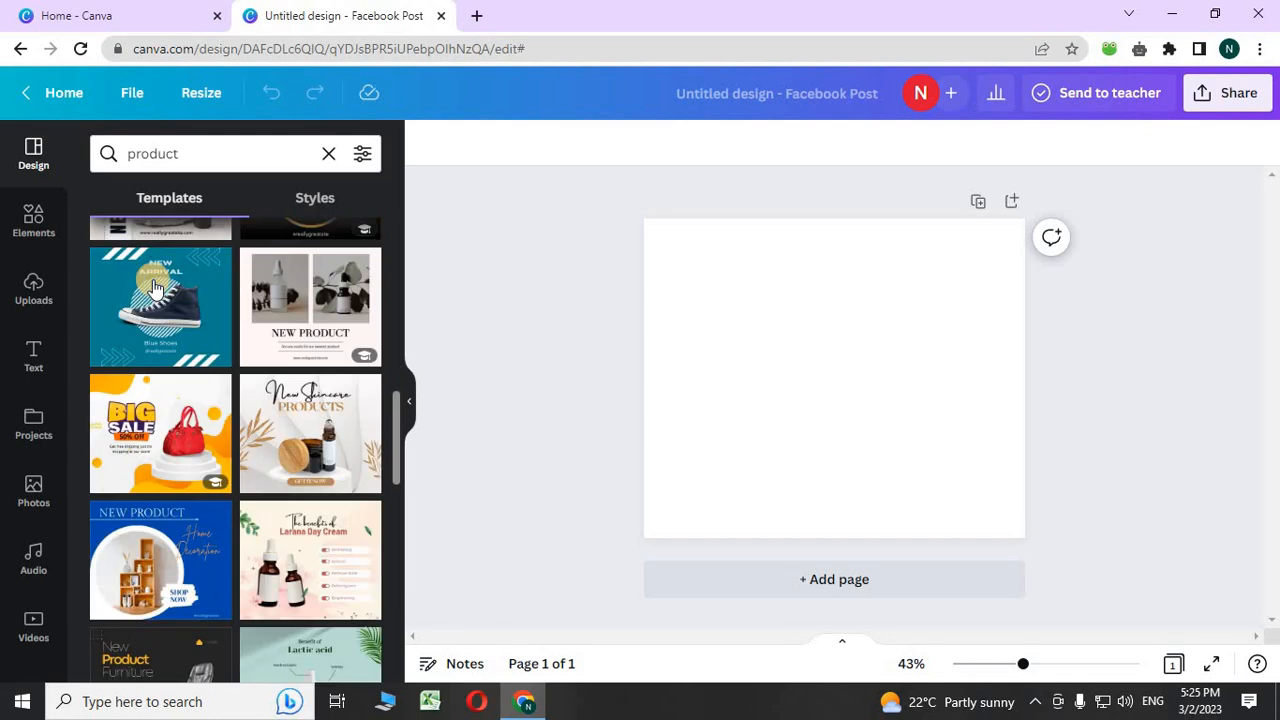
scroll(150, 288, up, 2)
scroll(150, 288, up, 3)
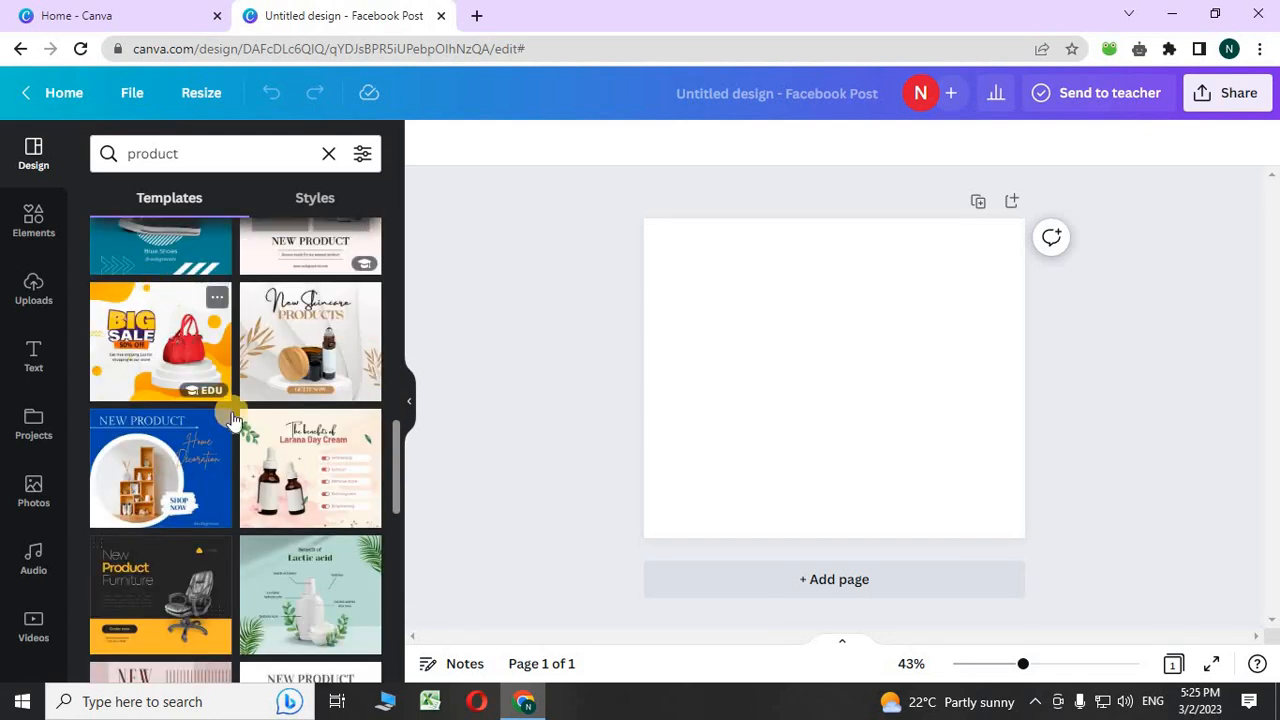
scroll(257, 458, up, 5)
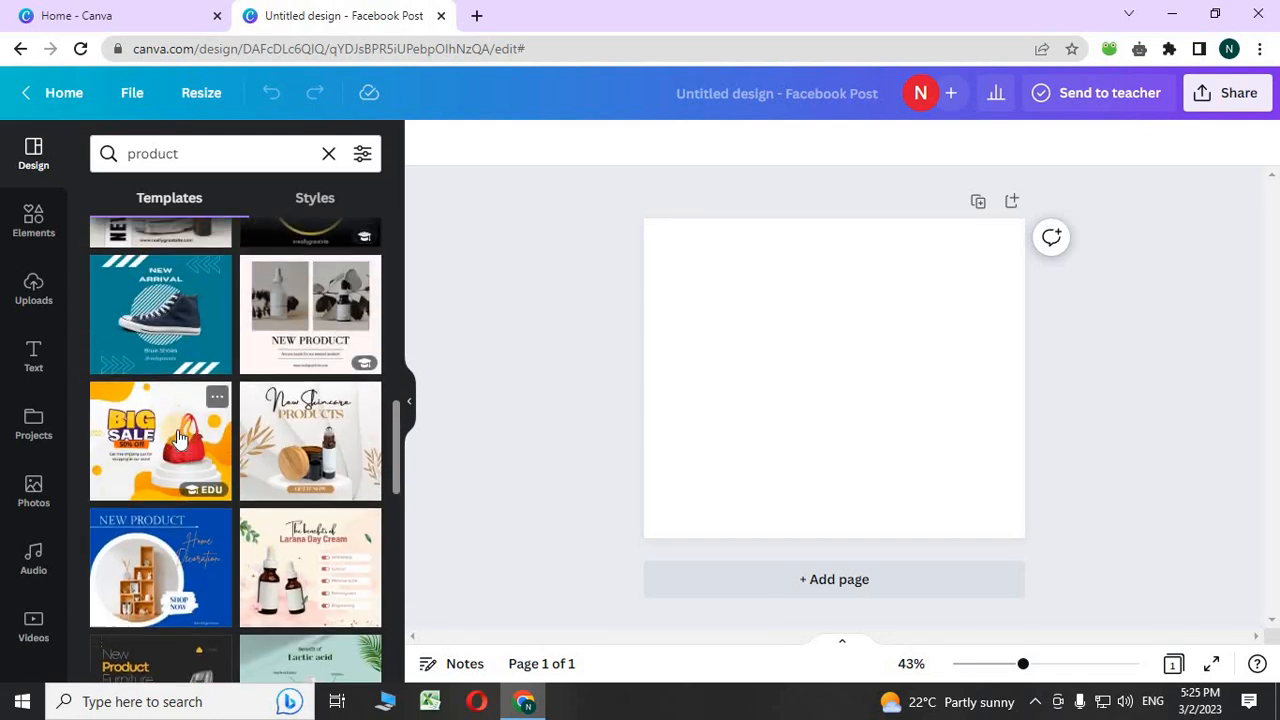
scroll(150, 575, up, 8)
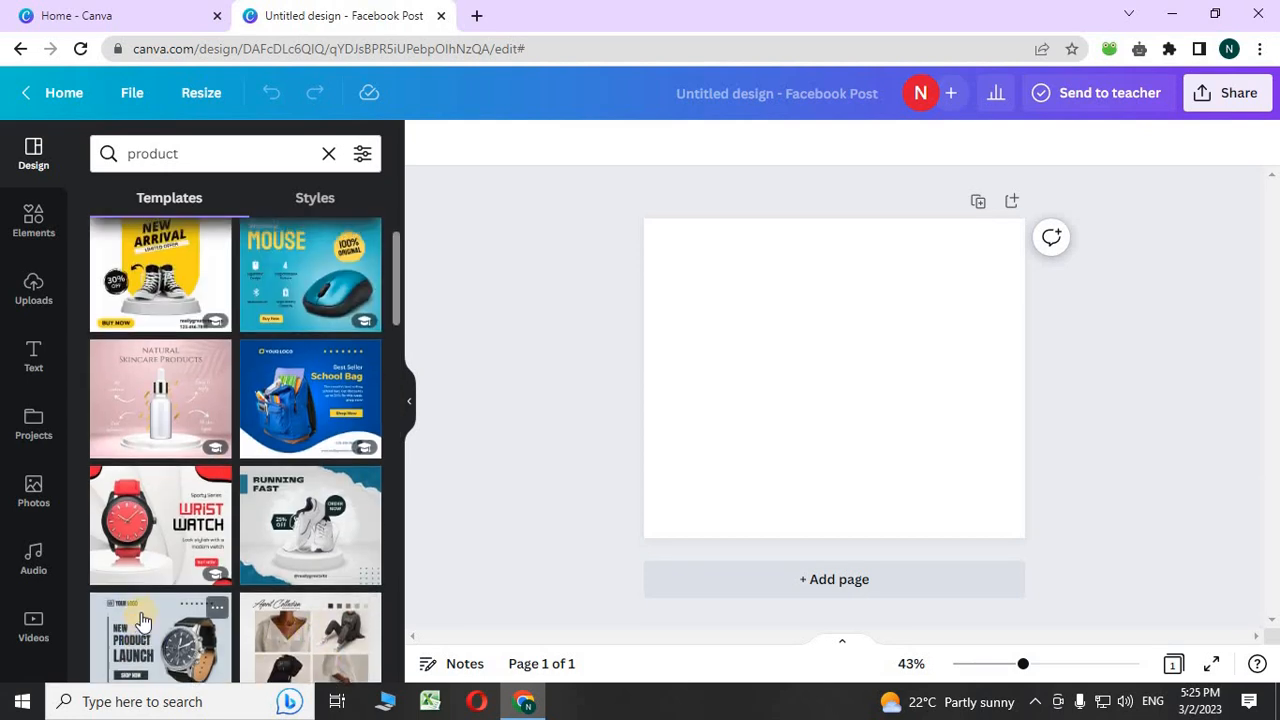
scroll(222, 518, up, 2)
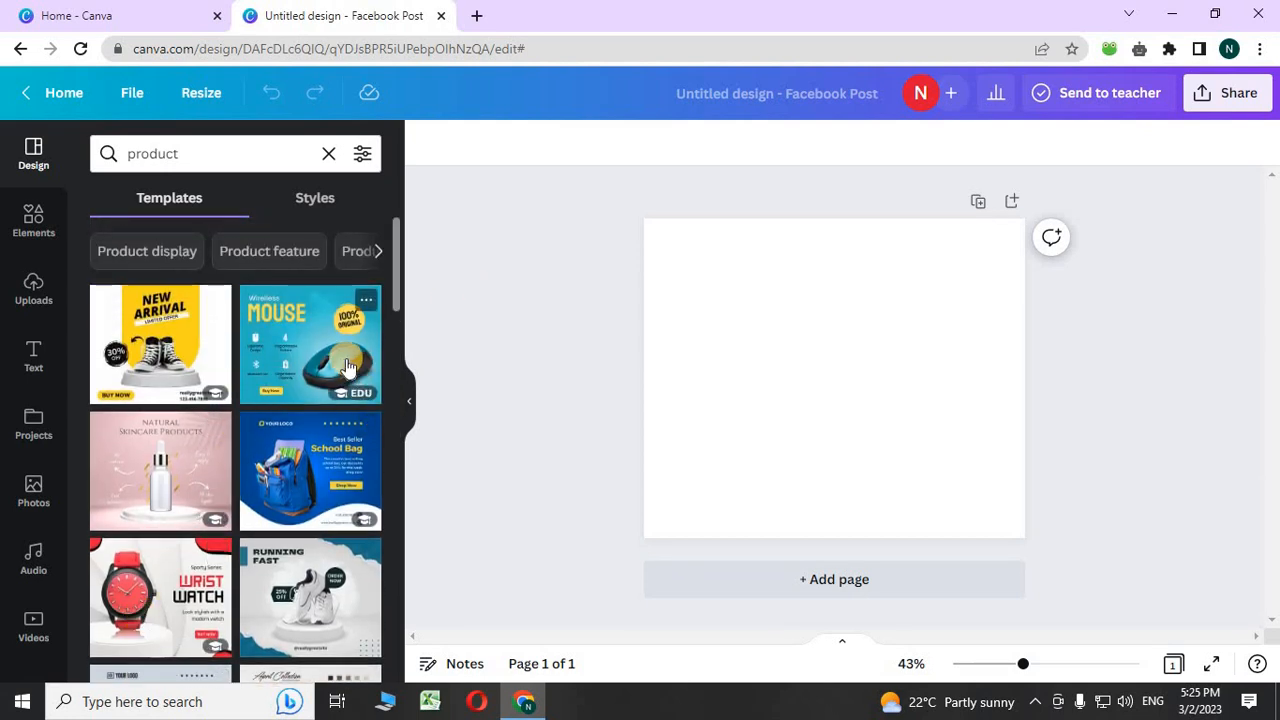
scroll(305, 380, down, 10)
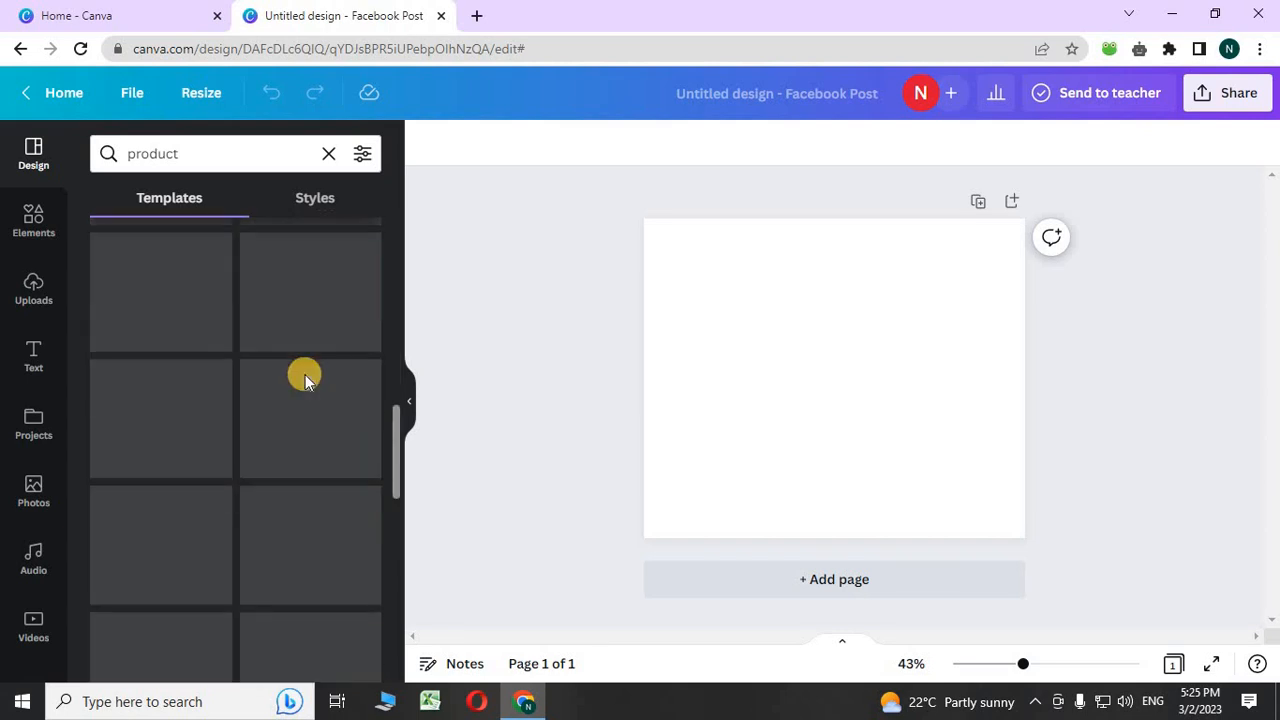
scroll(305, 380, up, 10)
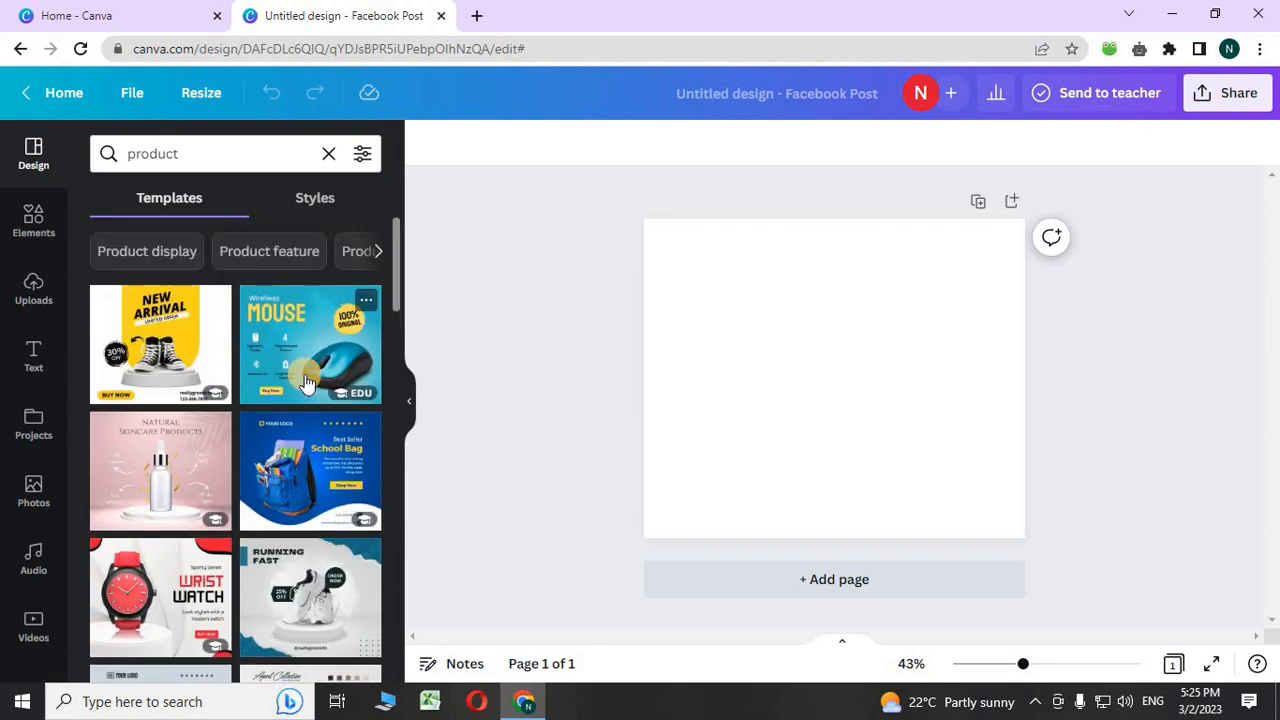
scroll(232, 490, down, 10)
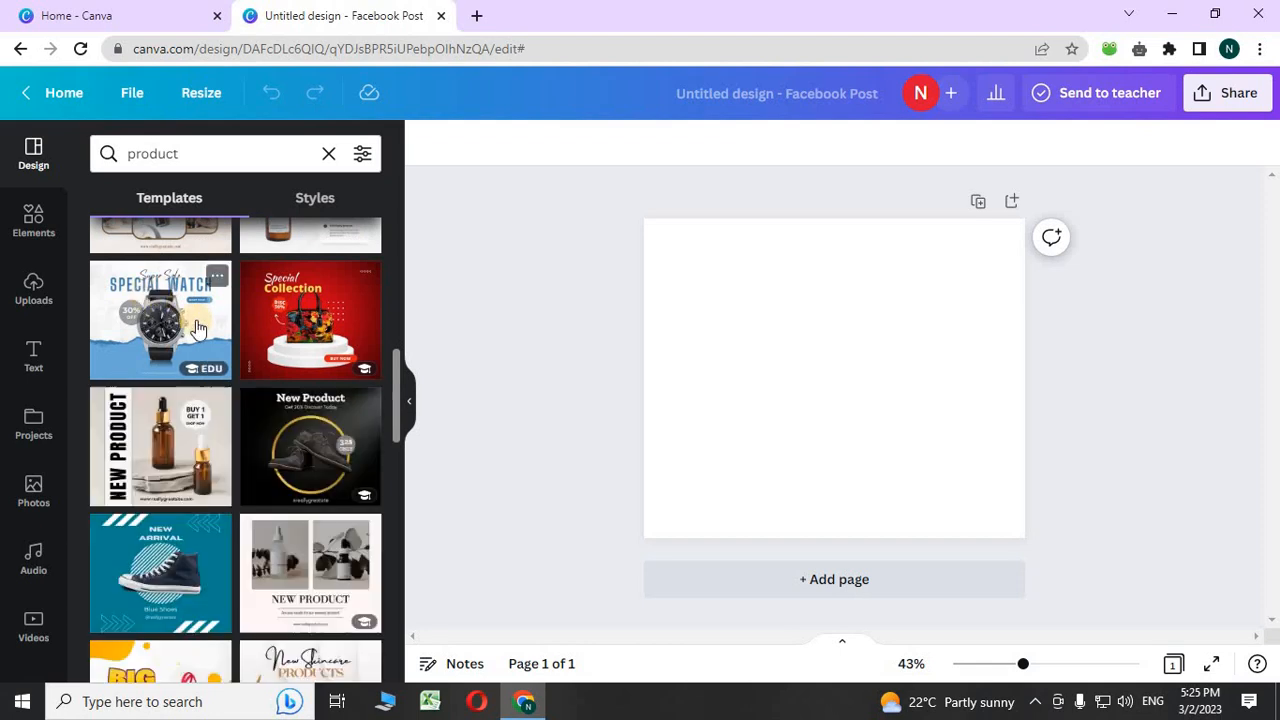
scroll(325, 540, down, 1)
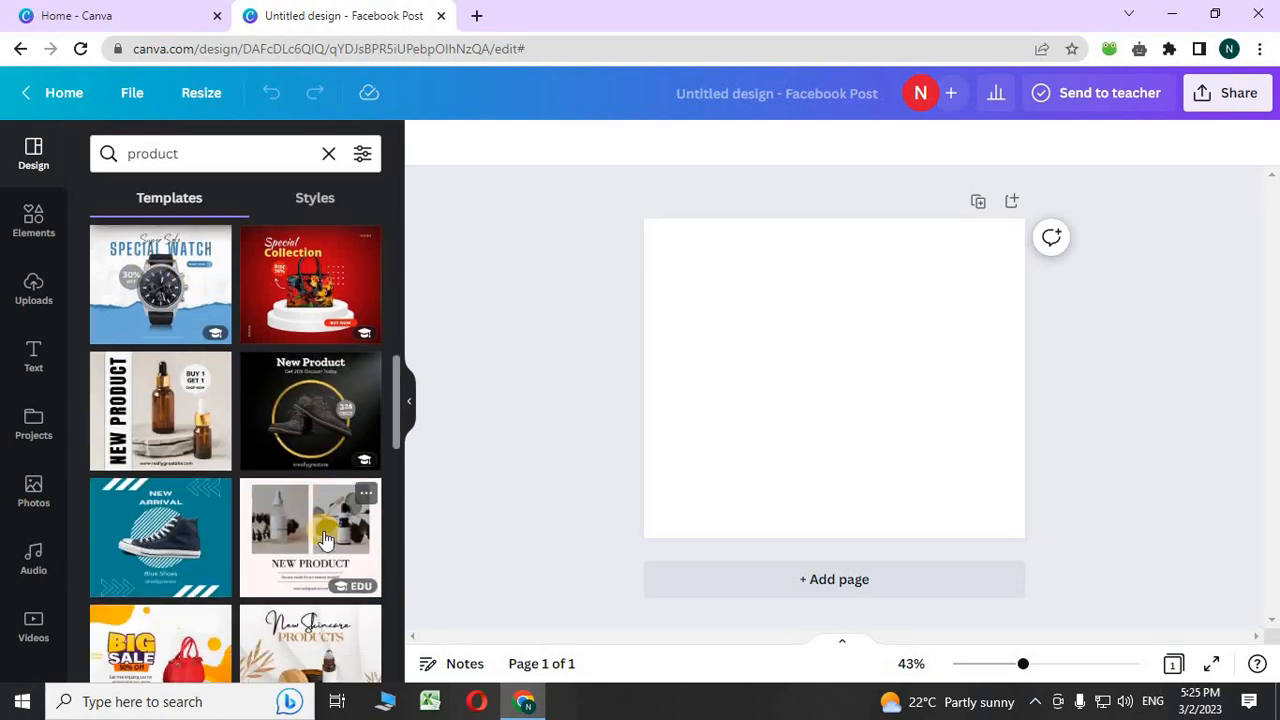
scroll(325, 540, down, 5)
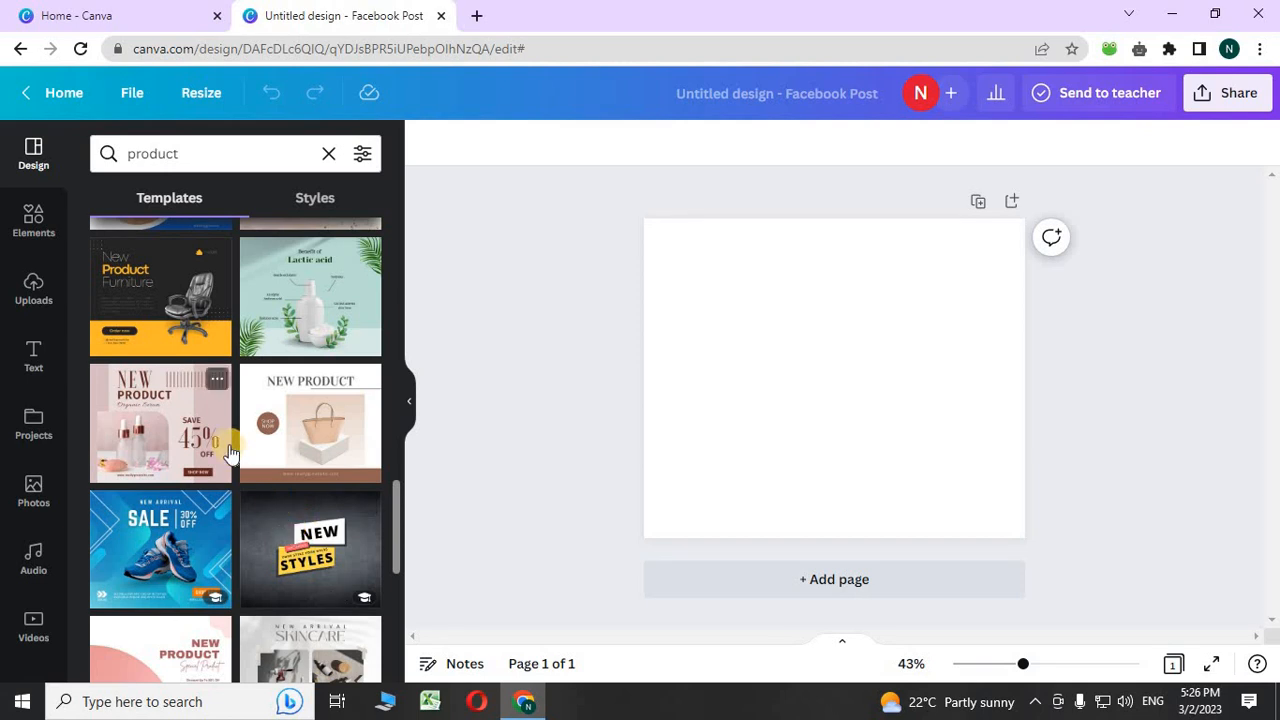
scroll(224, 484, down, 2)
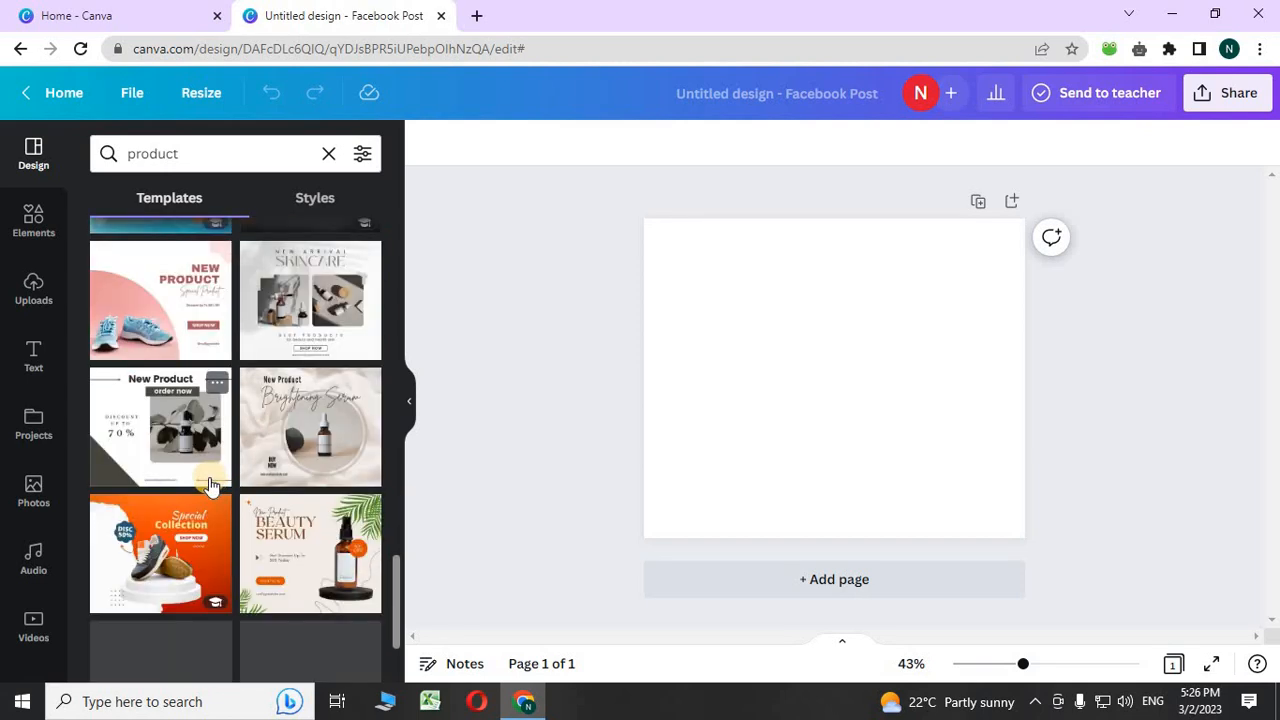
click(135, 490)
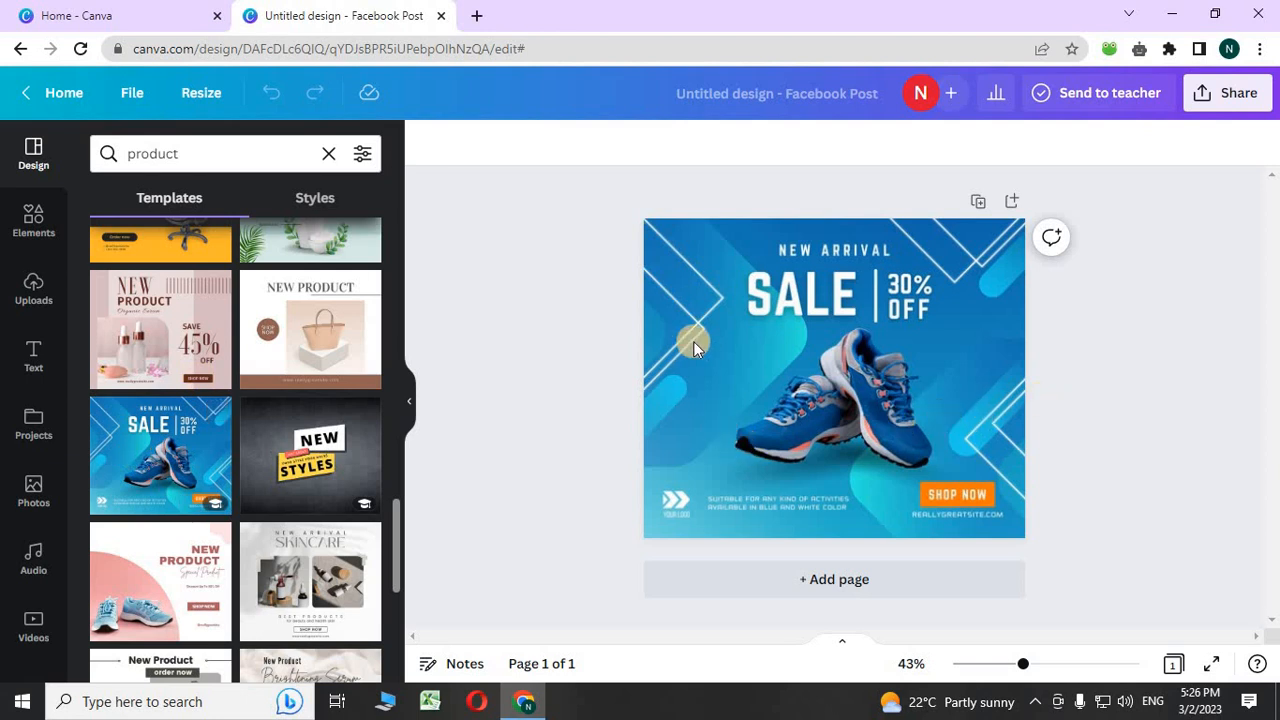
- Delete the sneaker photo and the SALE 30% OFF heading
click(848, 397)
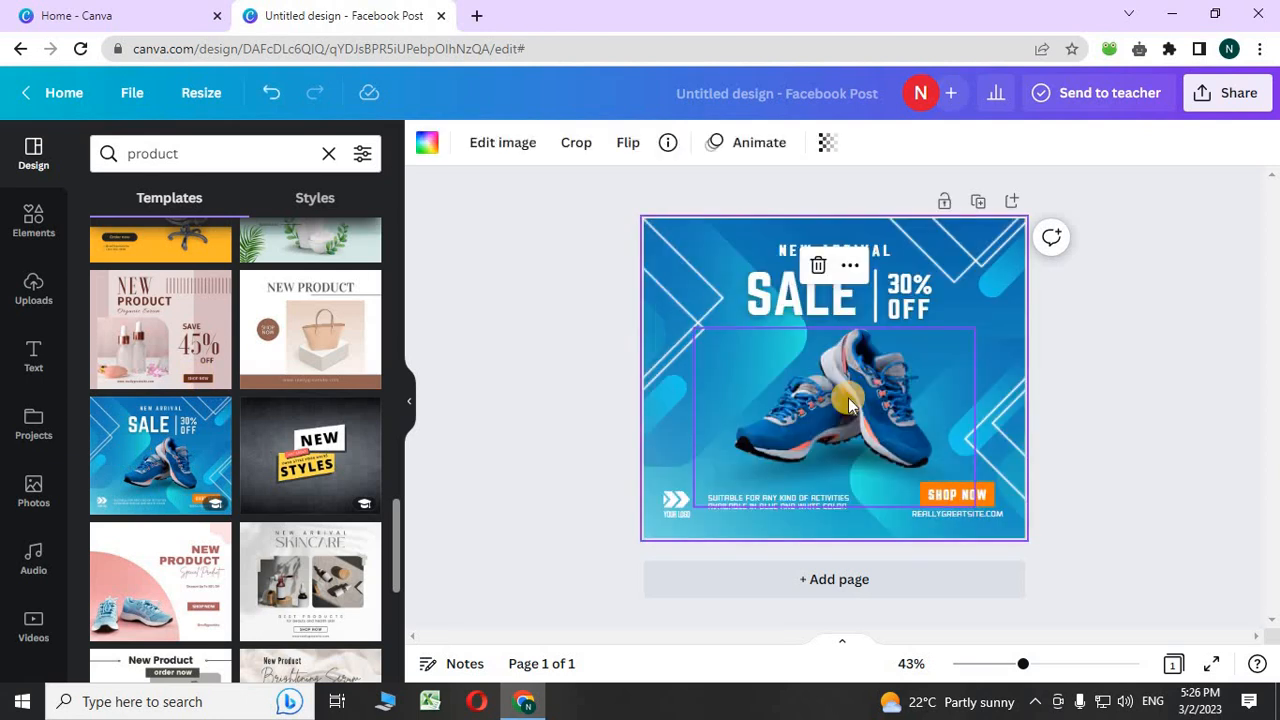
click(848, 397)
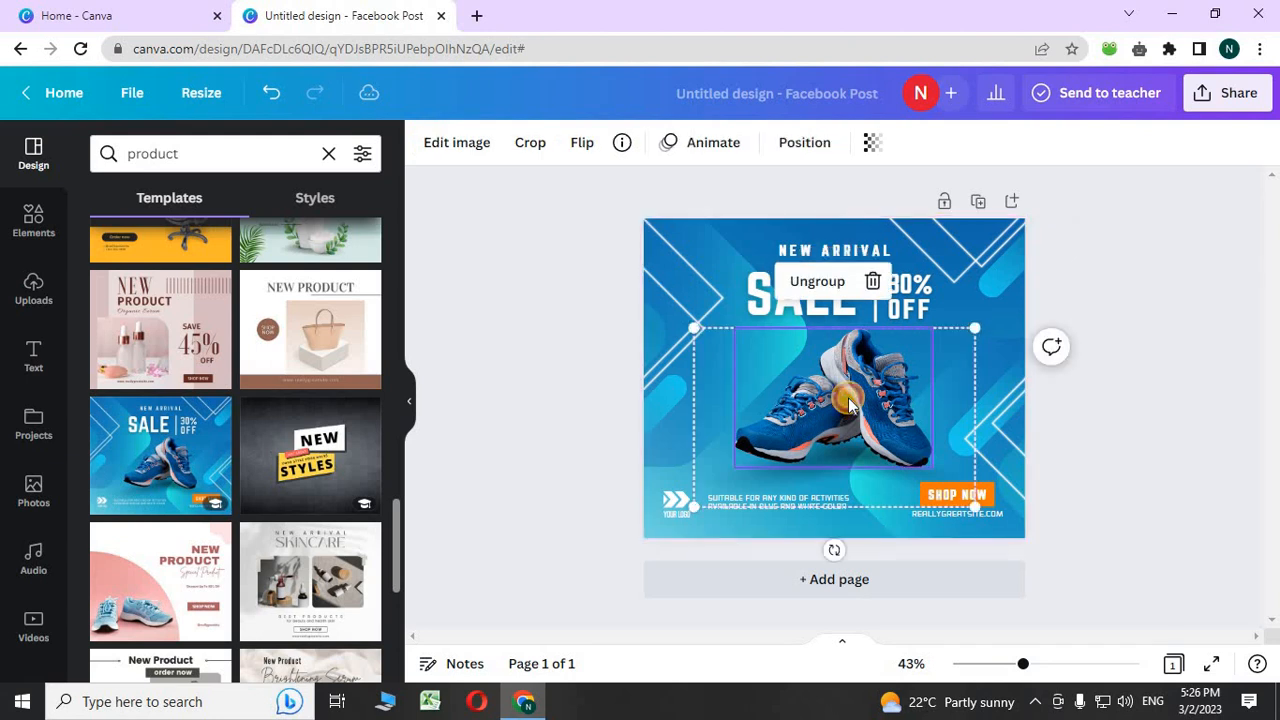
click(871, 283)
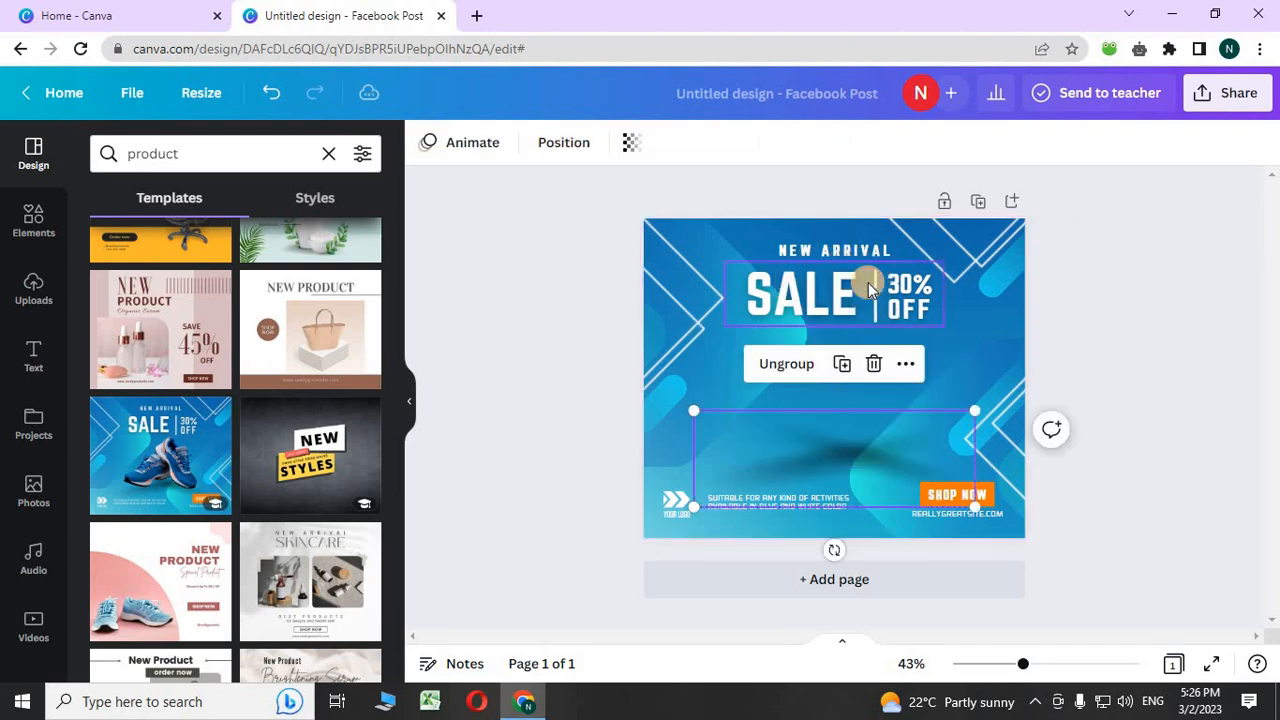
click(851, 327)
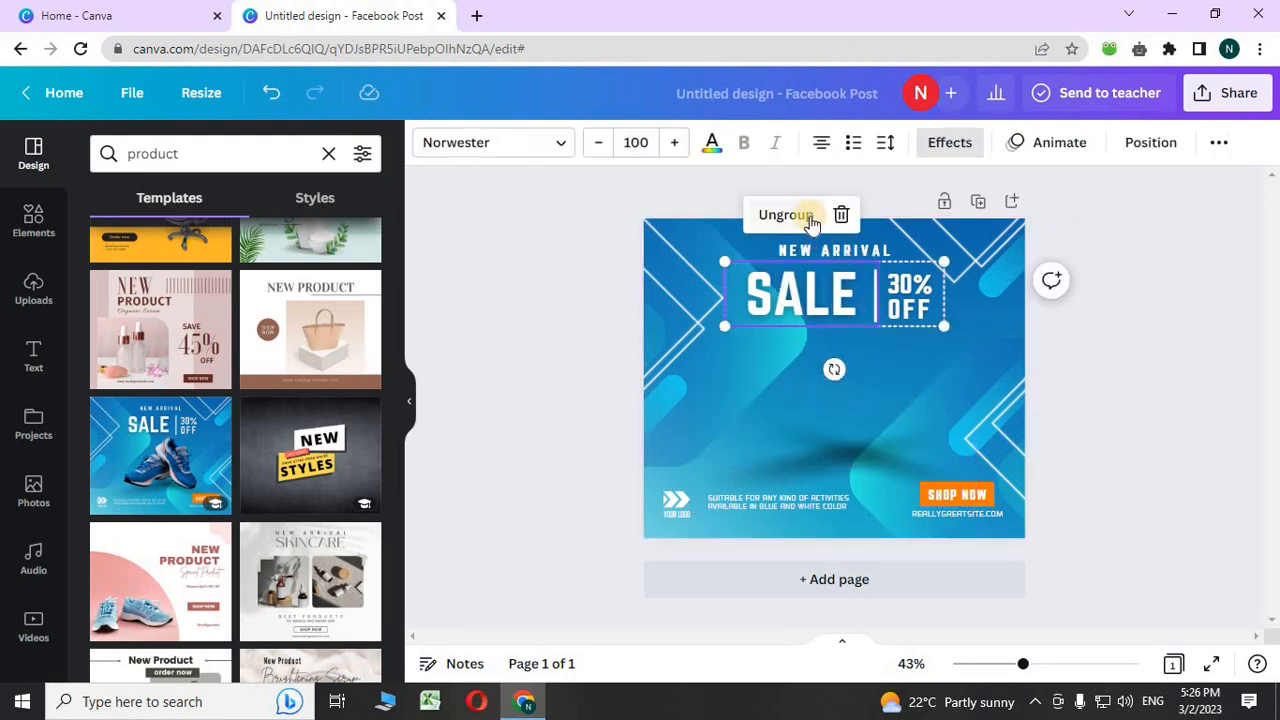
click(806, 214)
click(794, 214)
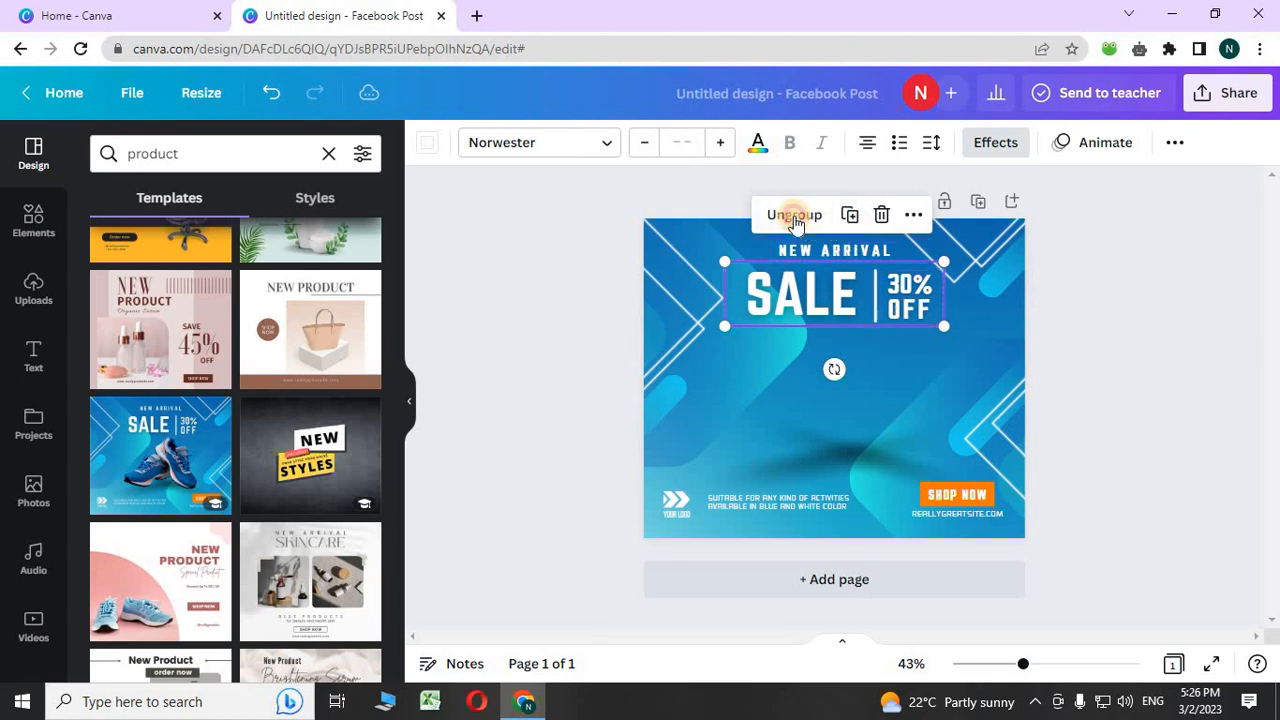
click(867, 214)
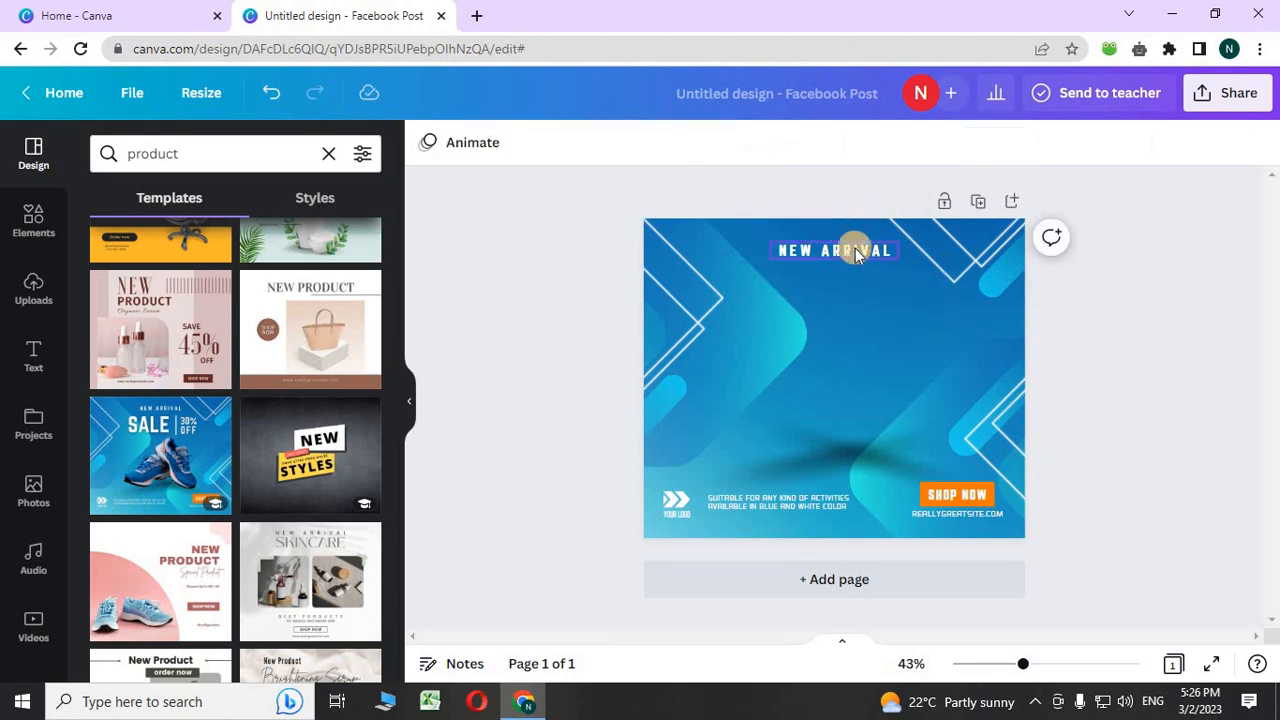
- Delete the NEW ARRIVAL text, the SHOP NOW button and its text, and the website address
click(855, 248)
click(834, 195)
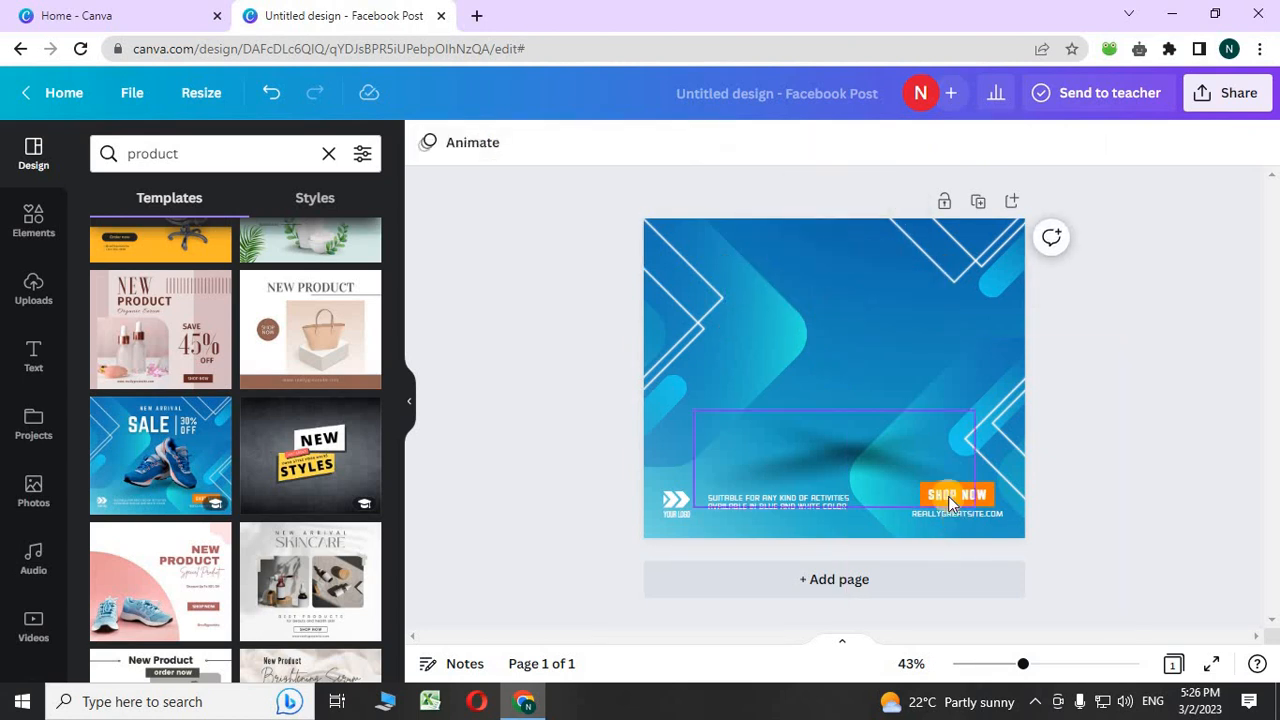
click(954, 492)
click(955, 436)
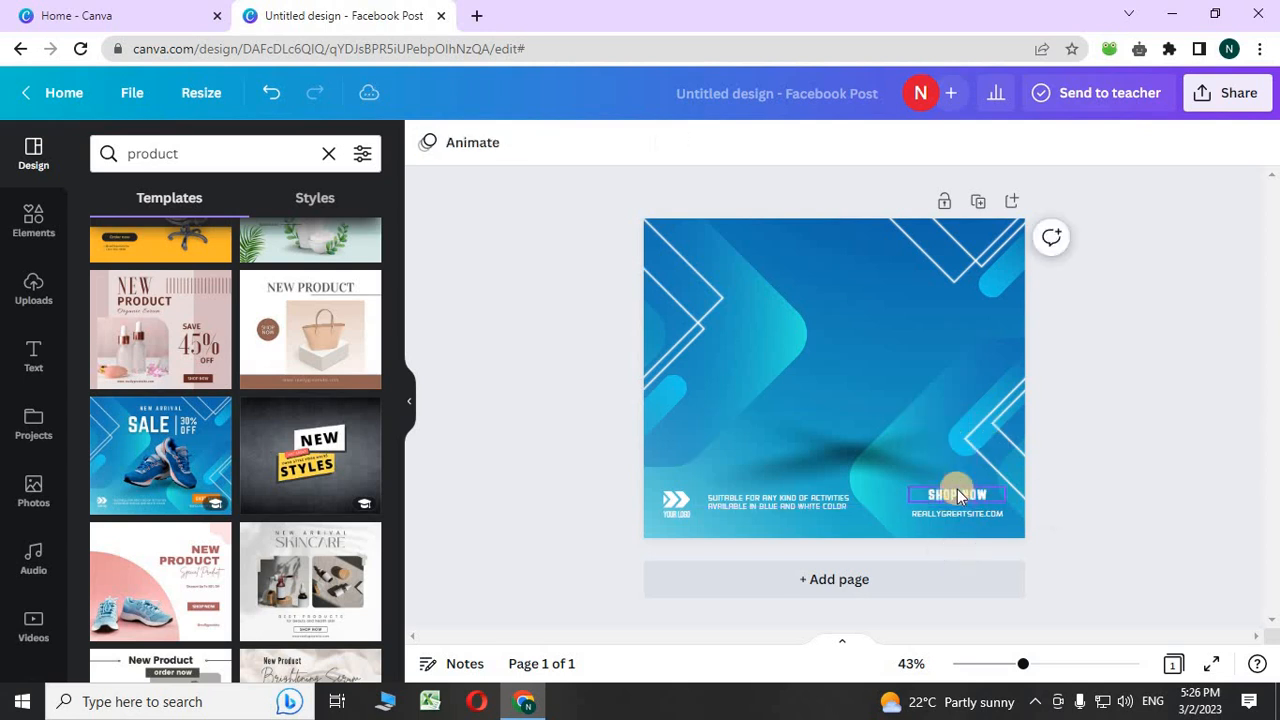
click(957, 494)
click(957, 437)
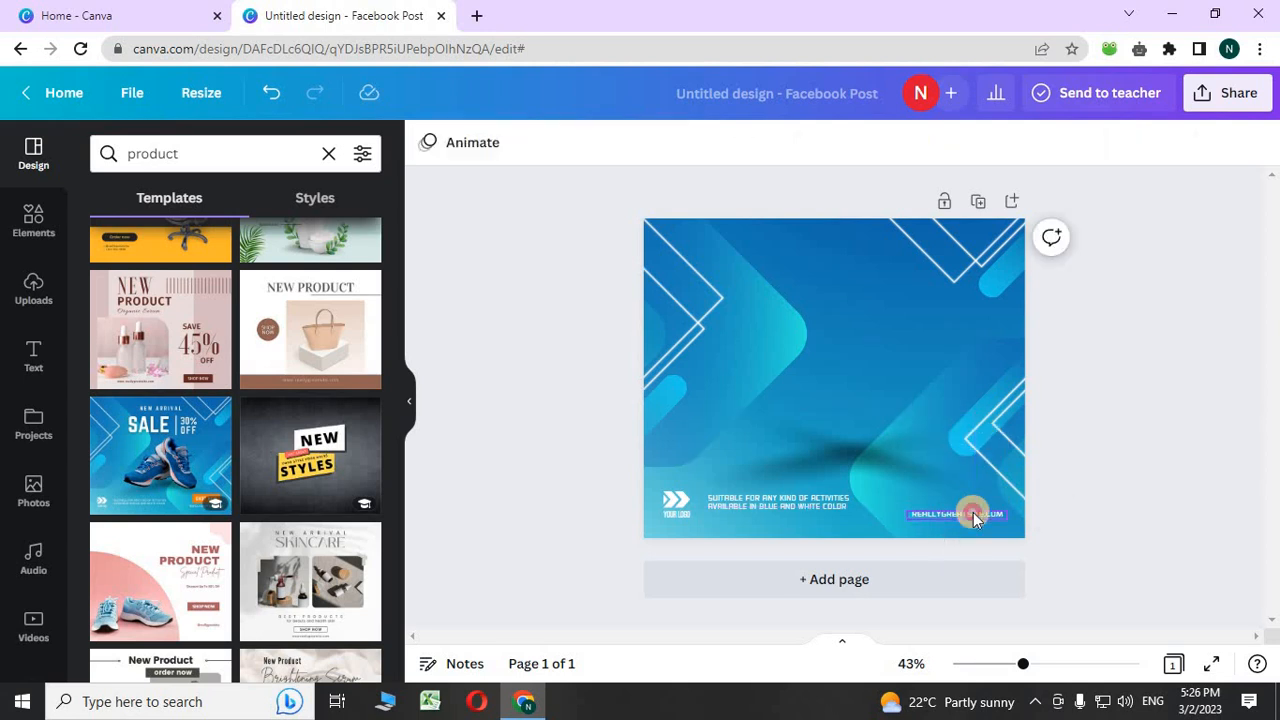
click(971, 513)
click(954, 462)
- Delete the description text, chevron logo and YOUR LOGO text, then nudge the background image
click(831, 508)
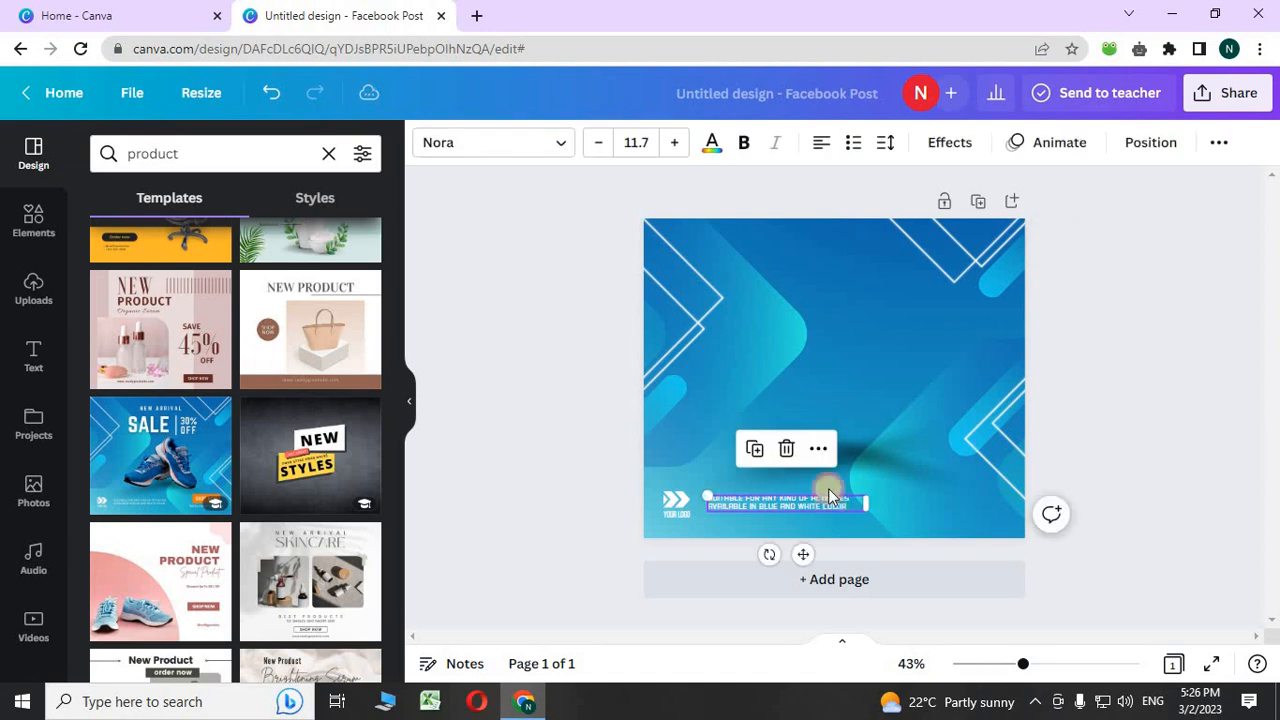
click(786, 449)
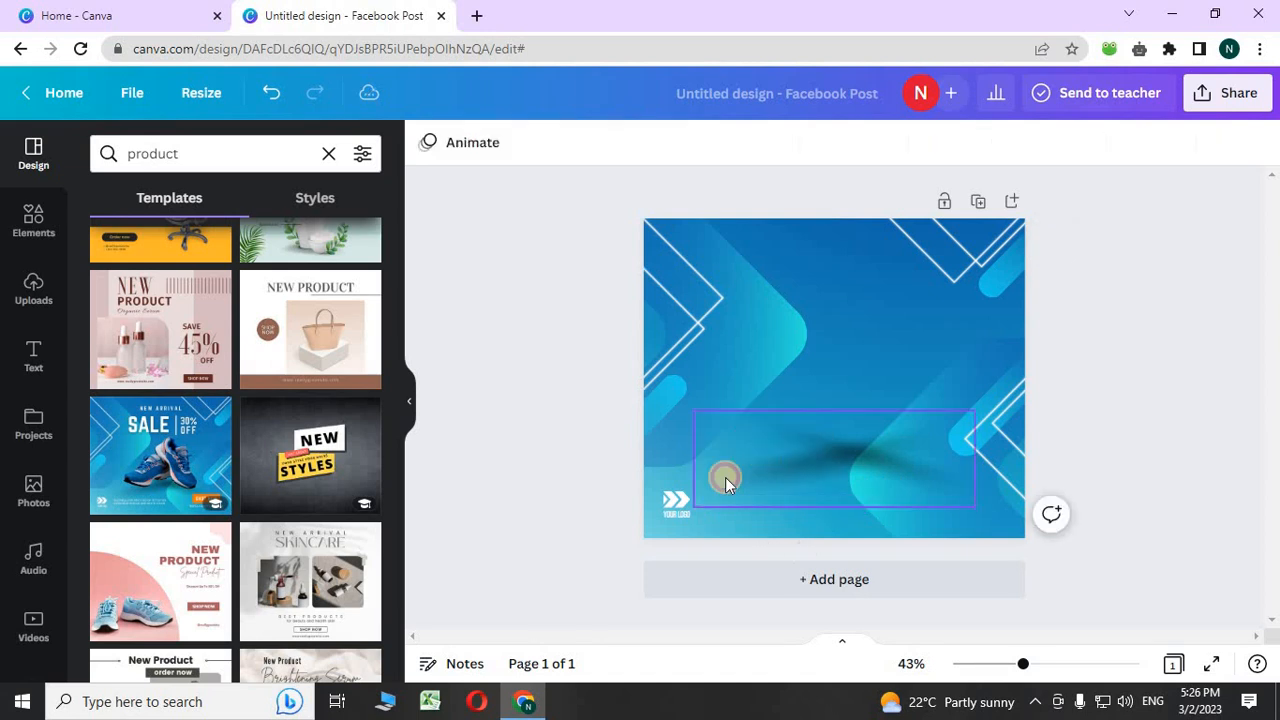
click(668, 505)
click(677, 445)
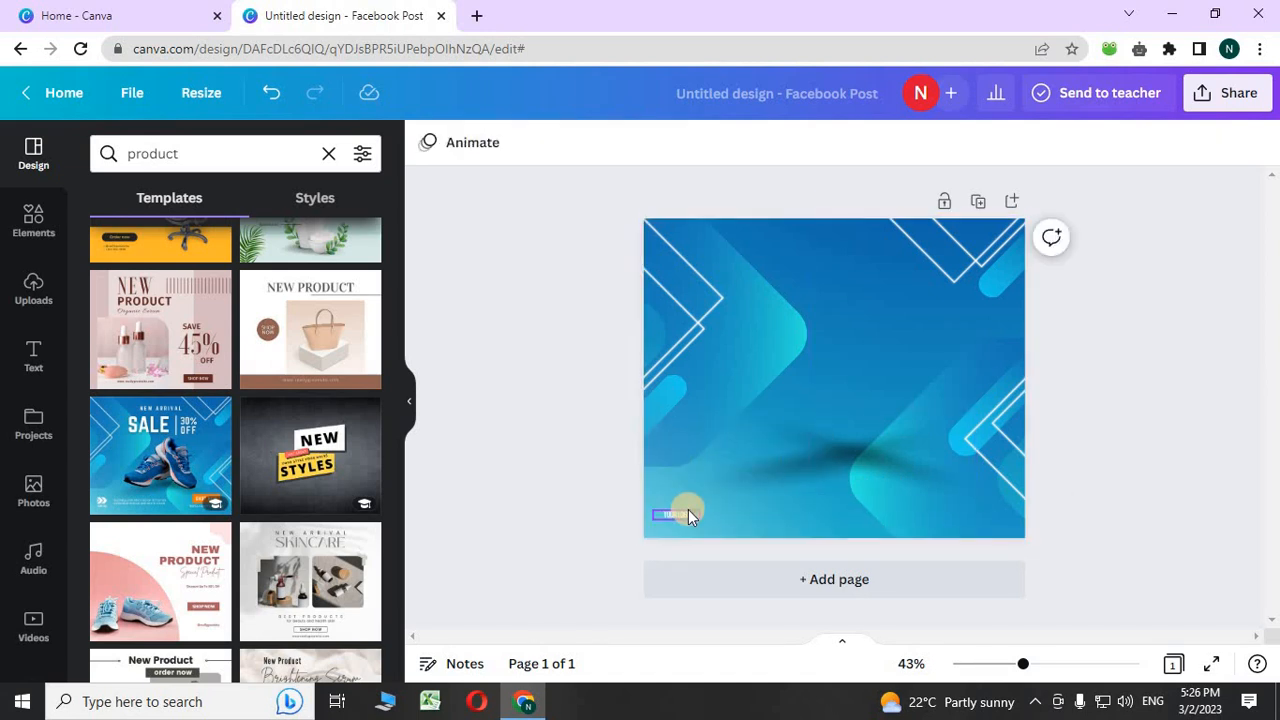
click(688, 508)
click(677, 462)
click(727, 337)
drag(728, 336, 726, 332)
click(501, 276)
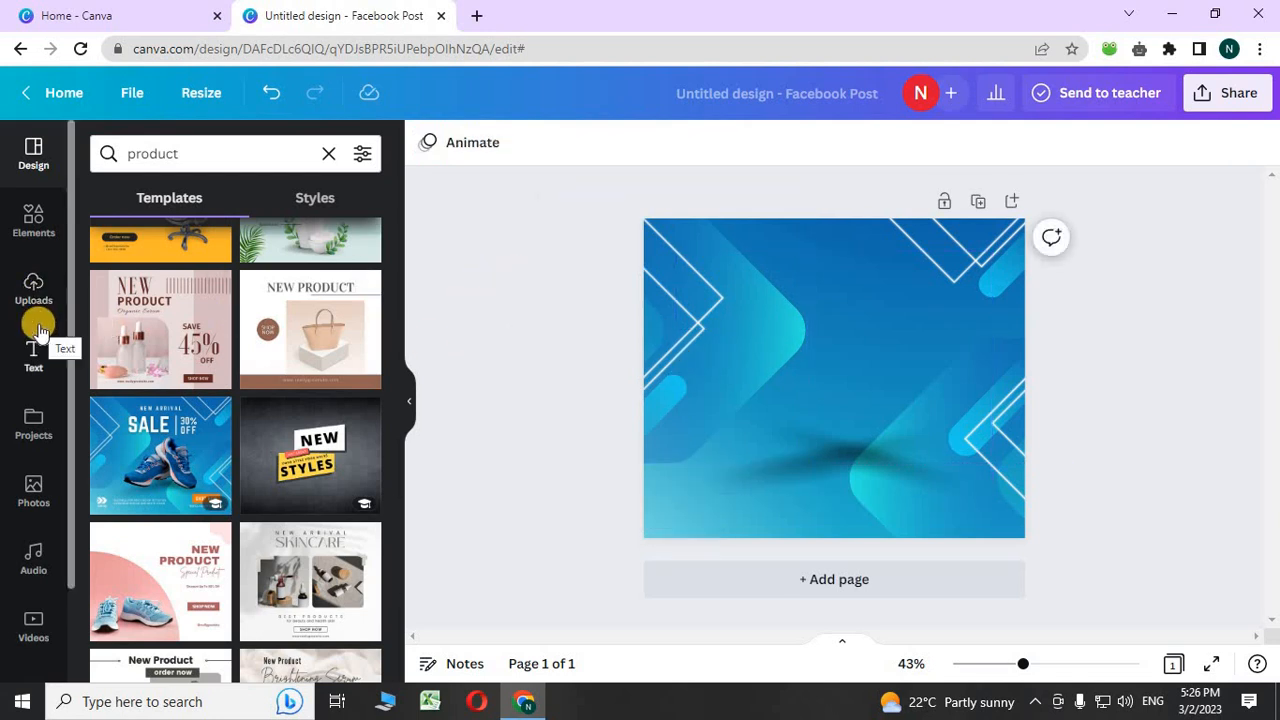
- Browse the uploaded images, then ready the Elements library's search box
click(32, 292)
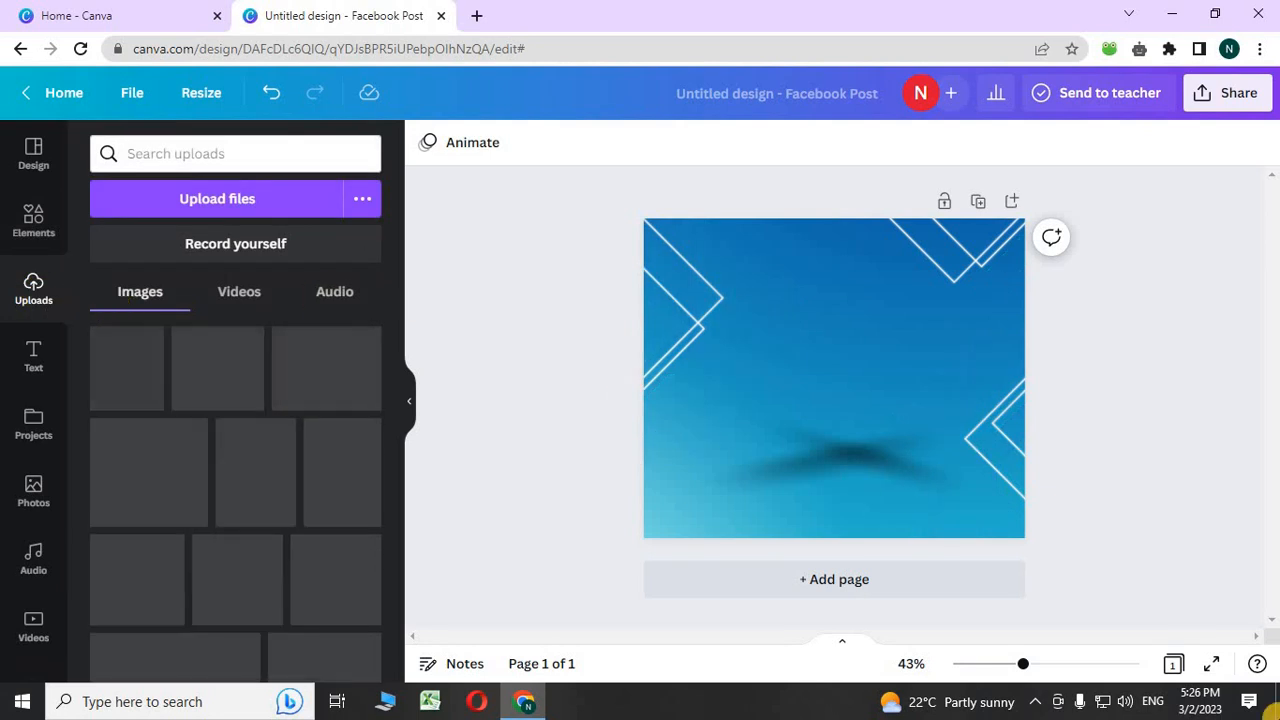
scroll(210, 345, down, 2)
scroll(208, 348, down, 2)
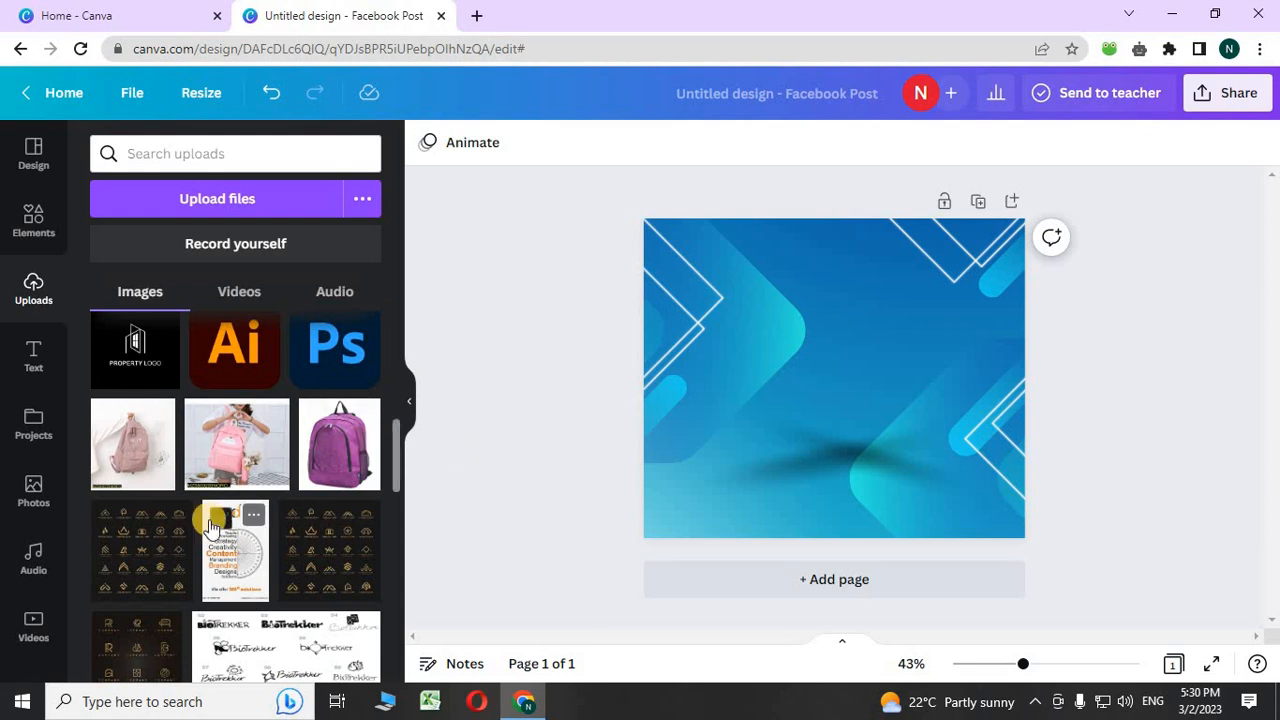
scroll(212, 520, down, 5)
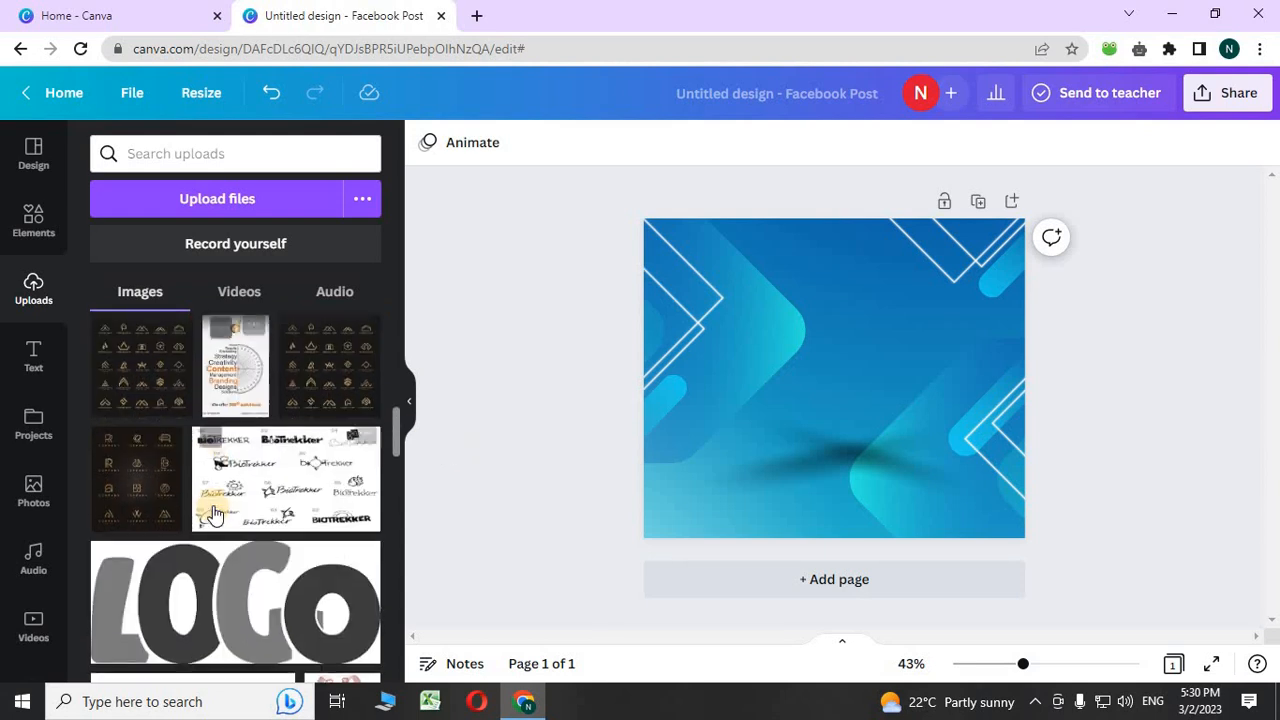
scroll(212, 497, down, 5)
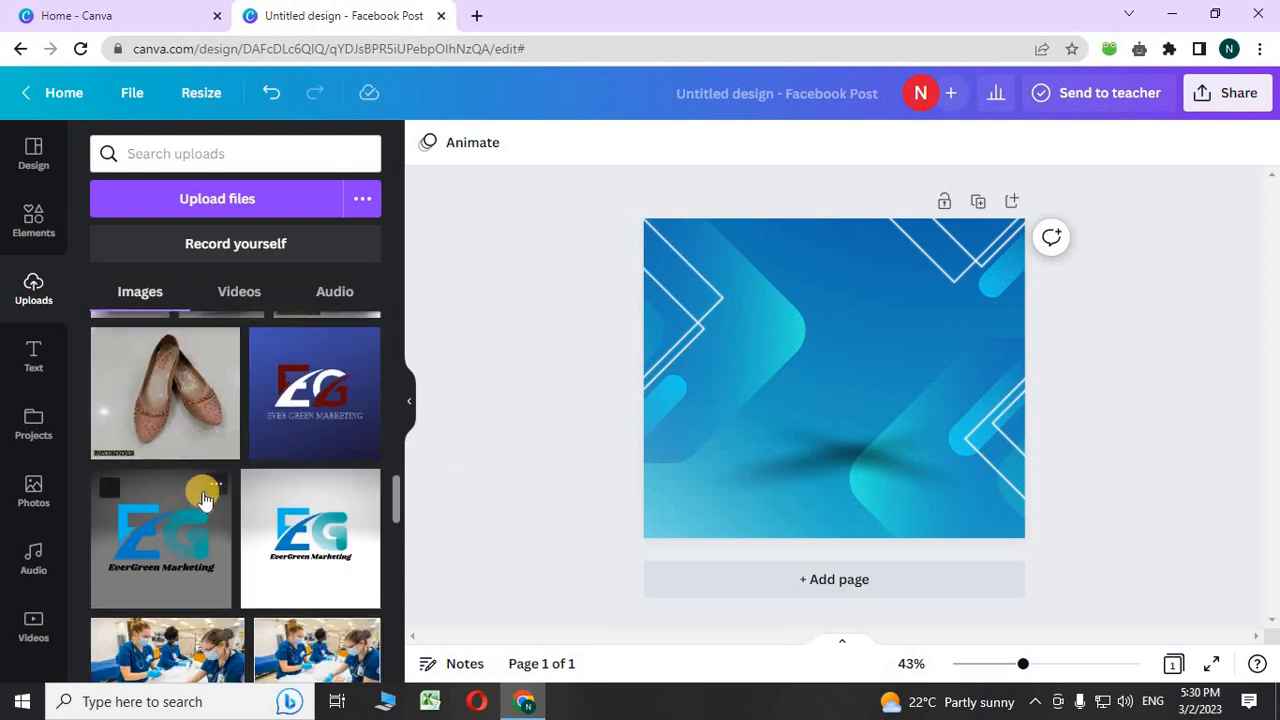
scroll(203, 500, up, 6)
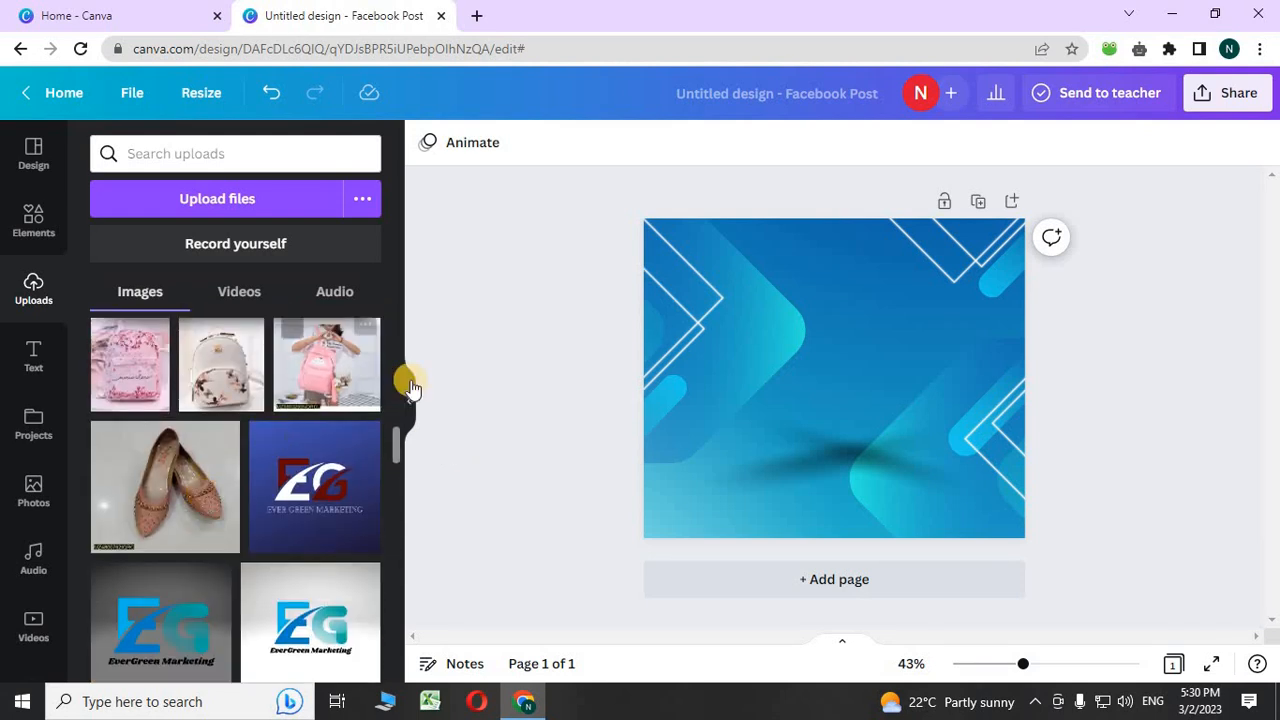
scroll(160, 362, up, 2)
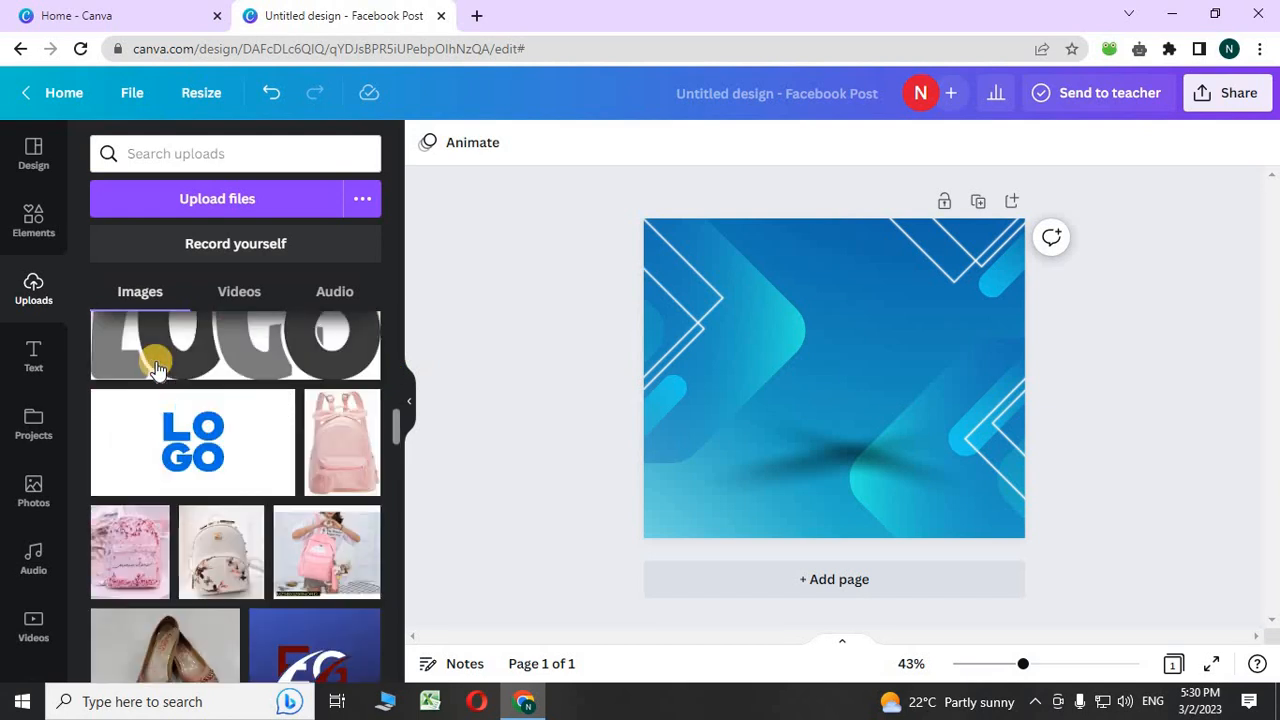
scroll(311, 460, up, 1)
scroll(312, 455, up, 6)
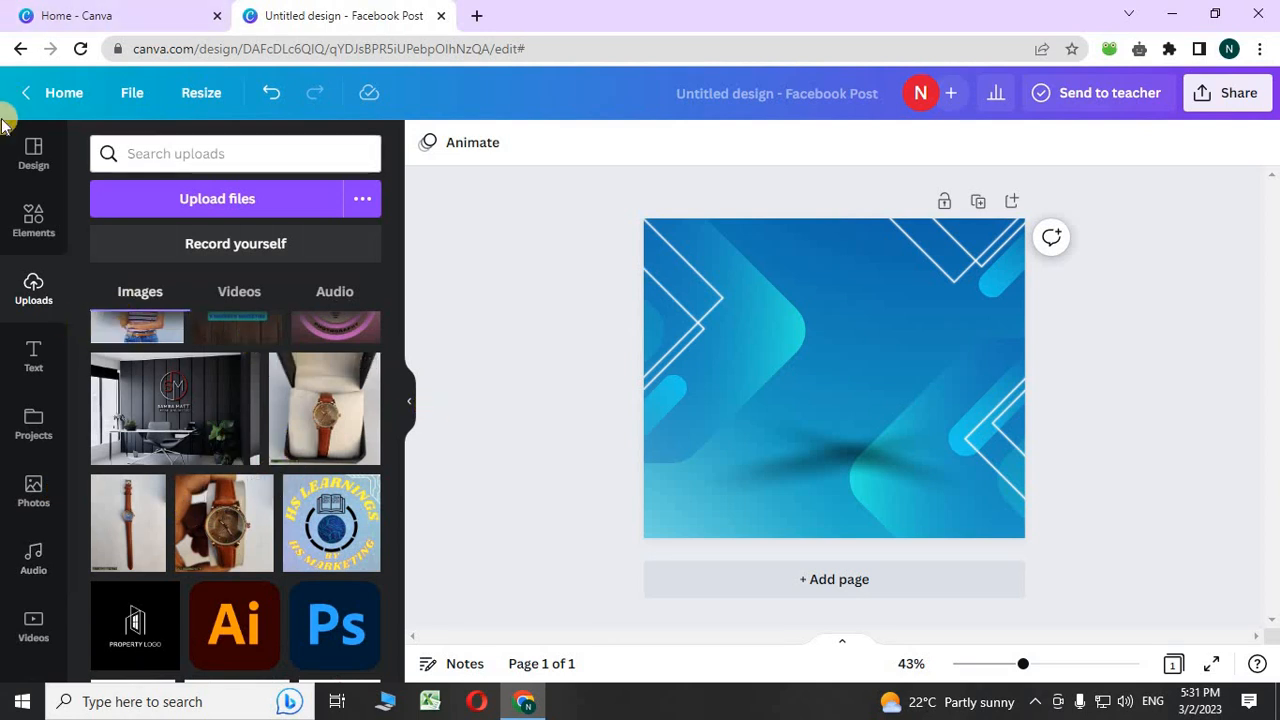
click(25, 236)
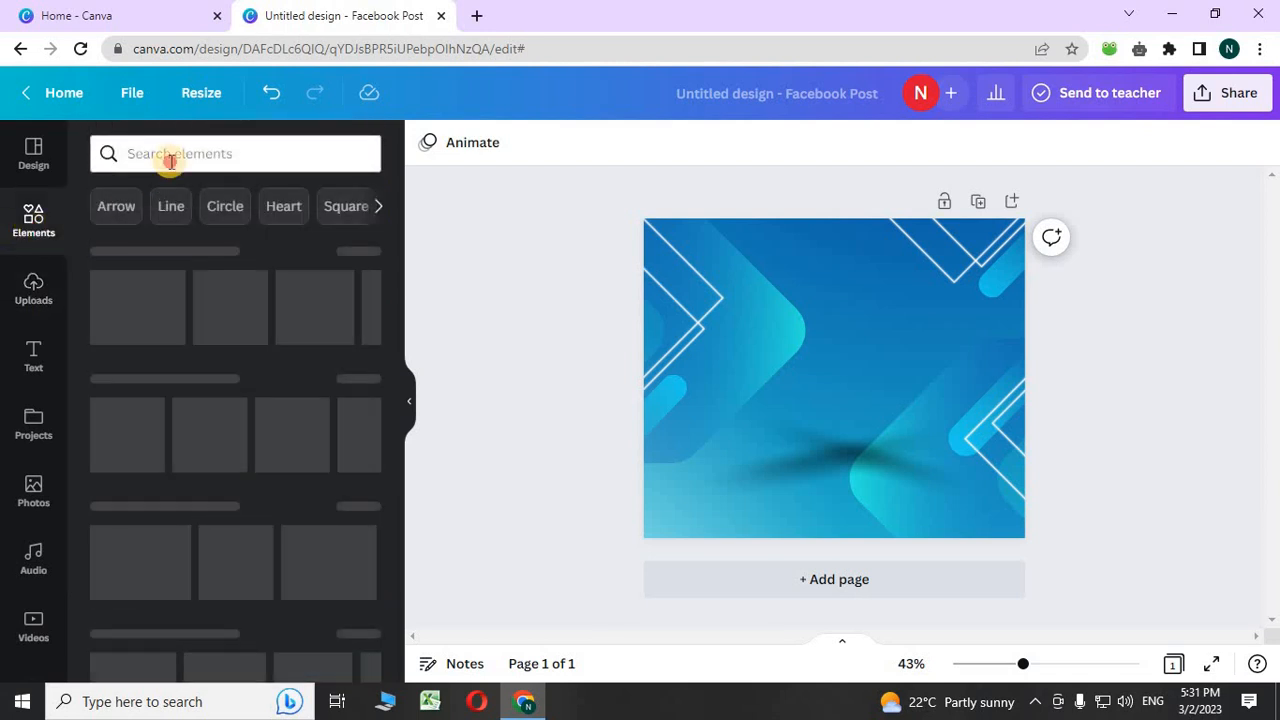
click(168, 156)
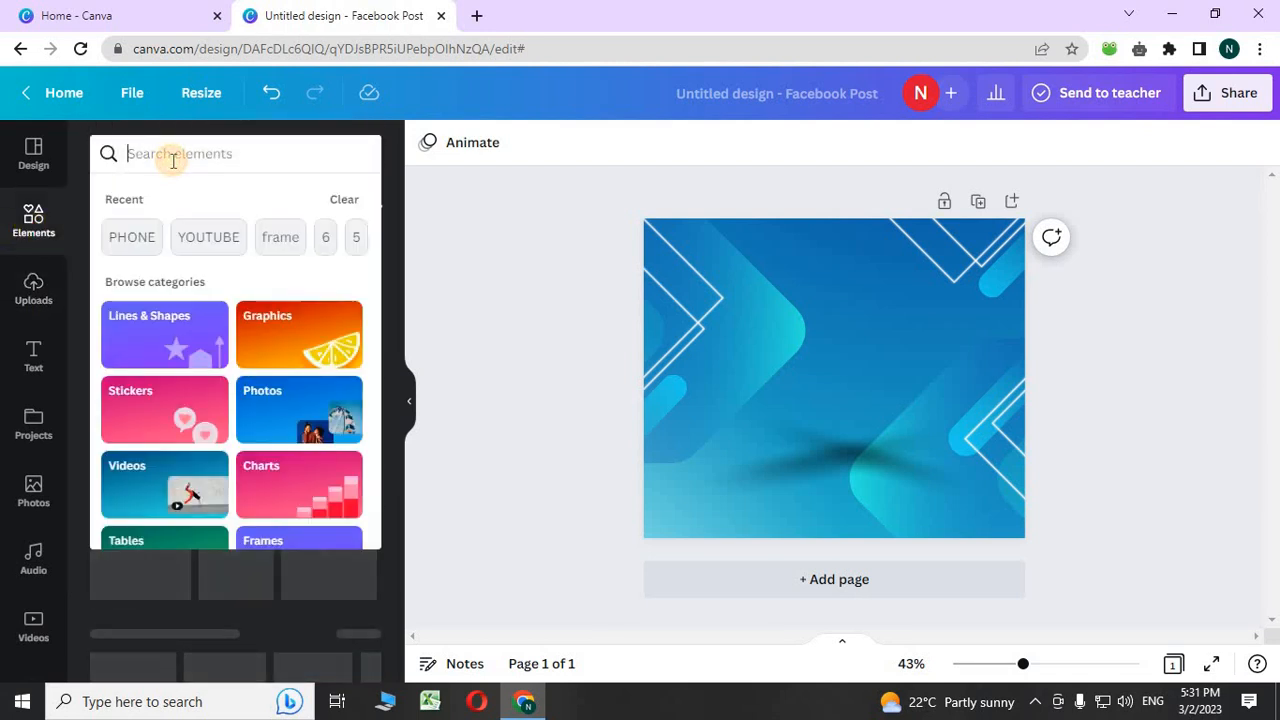
- Search elements for 'frame', add the circle frame, and shrink it to a small size
click(298, 250)
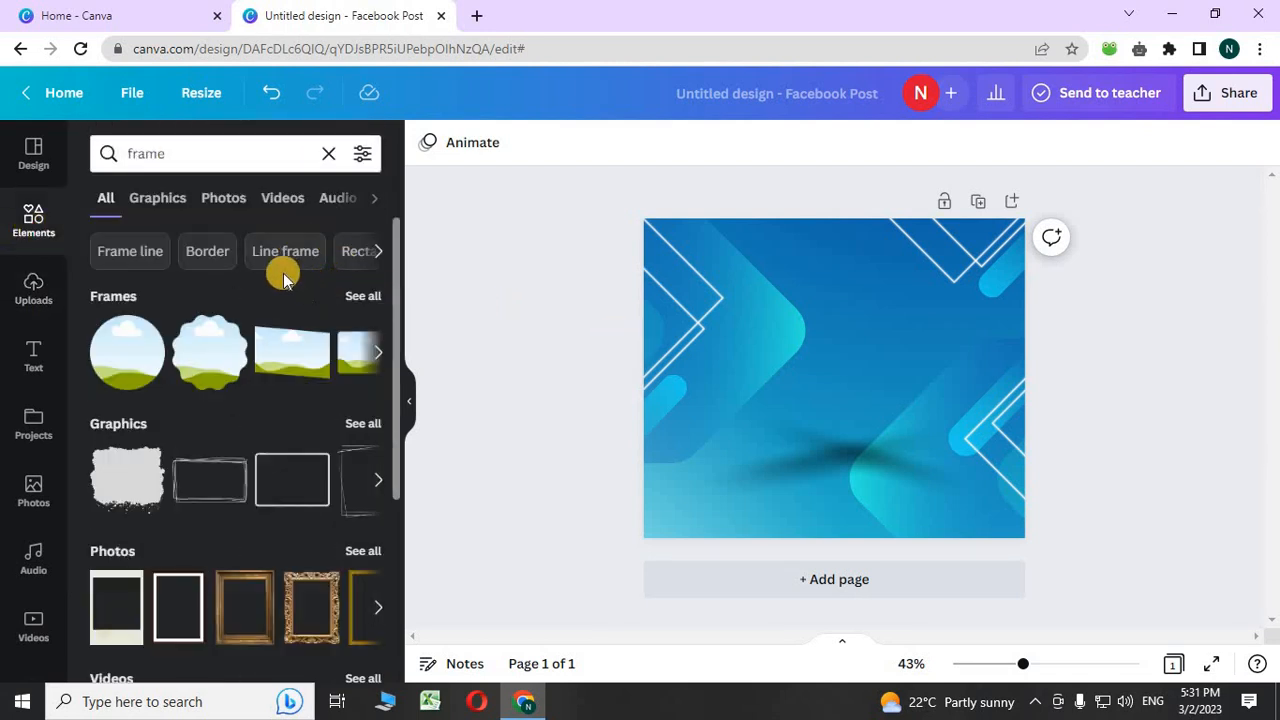
click(137, 358)
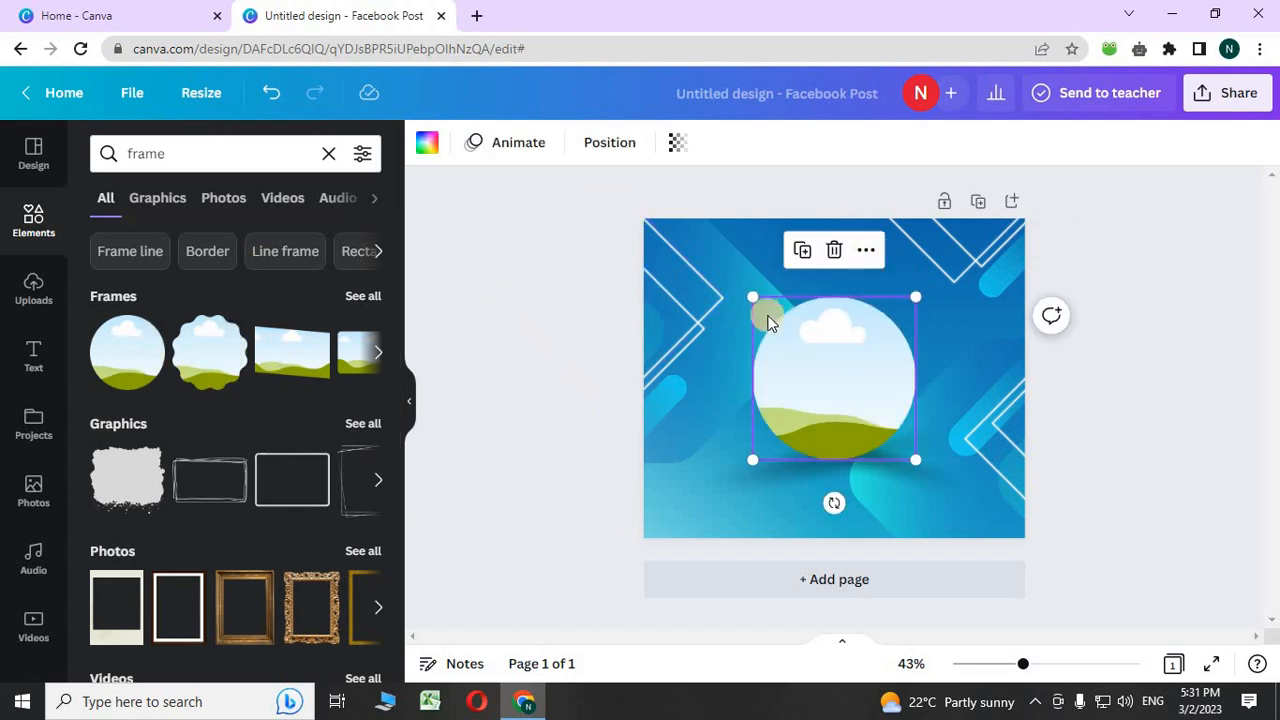
drag(754, 300, 787, 329)
drag(866, 423, 785, 377)
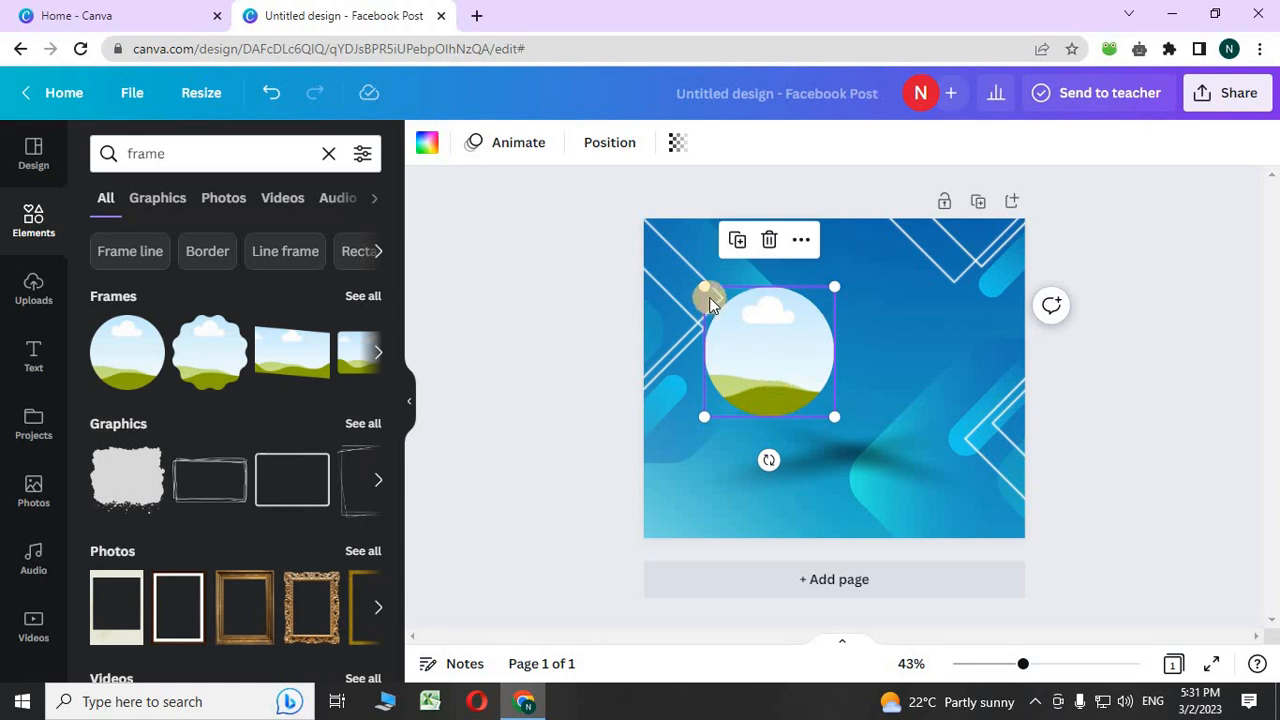
mouse_move(705, 288)
mouse_down()
mouse_move(737, 320)
mouse_move(724, 304)
mouse_up()
- Duplicate the circle frame twice and arrange the three copies
right_click(781, 380)
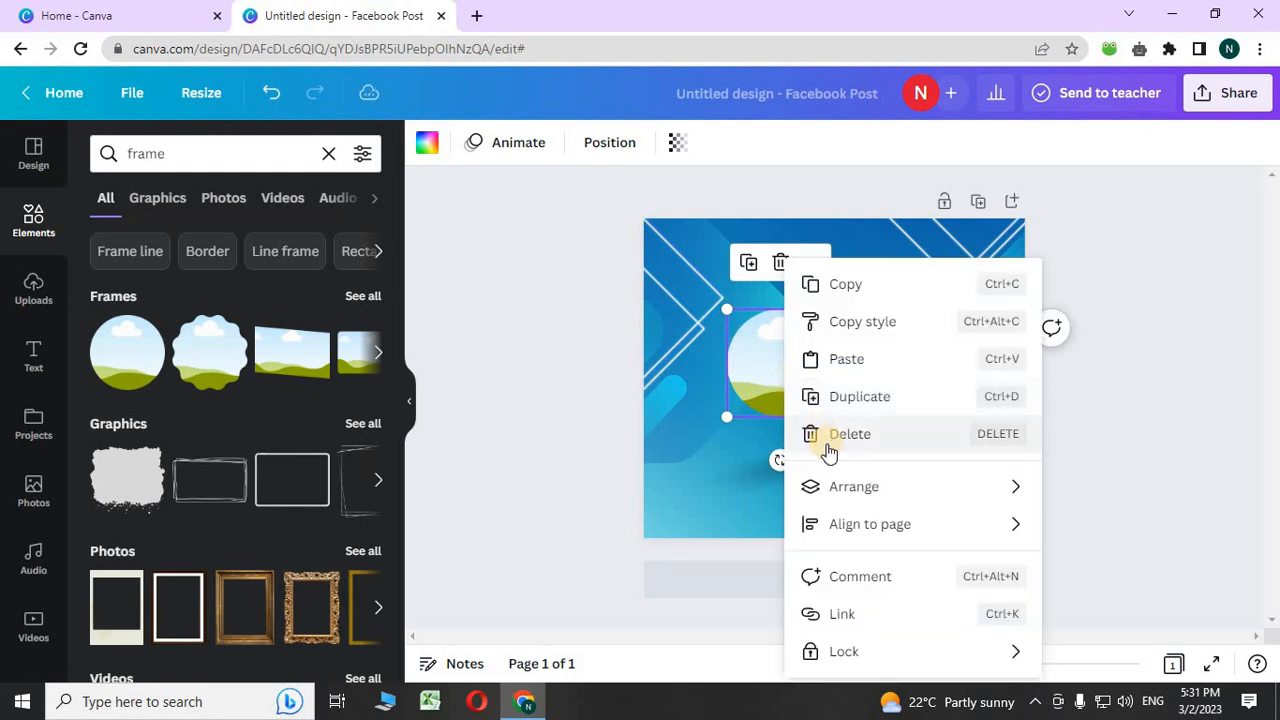
click(837, 400)
right_click(764, 363)
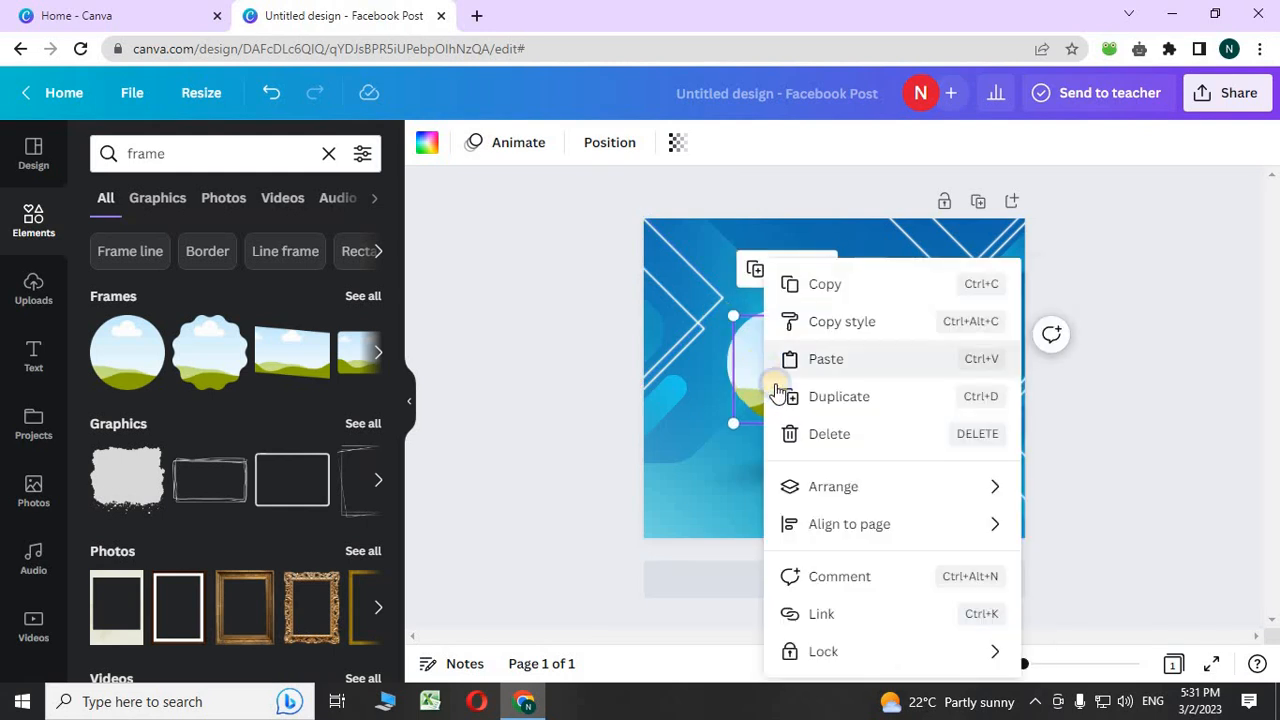
click(823, 415)
drag(778, 384, 763, 463)
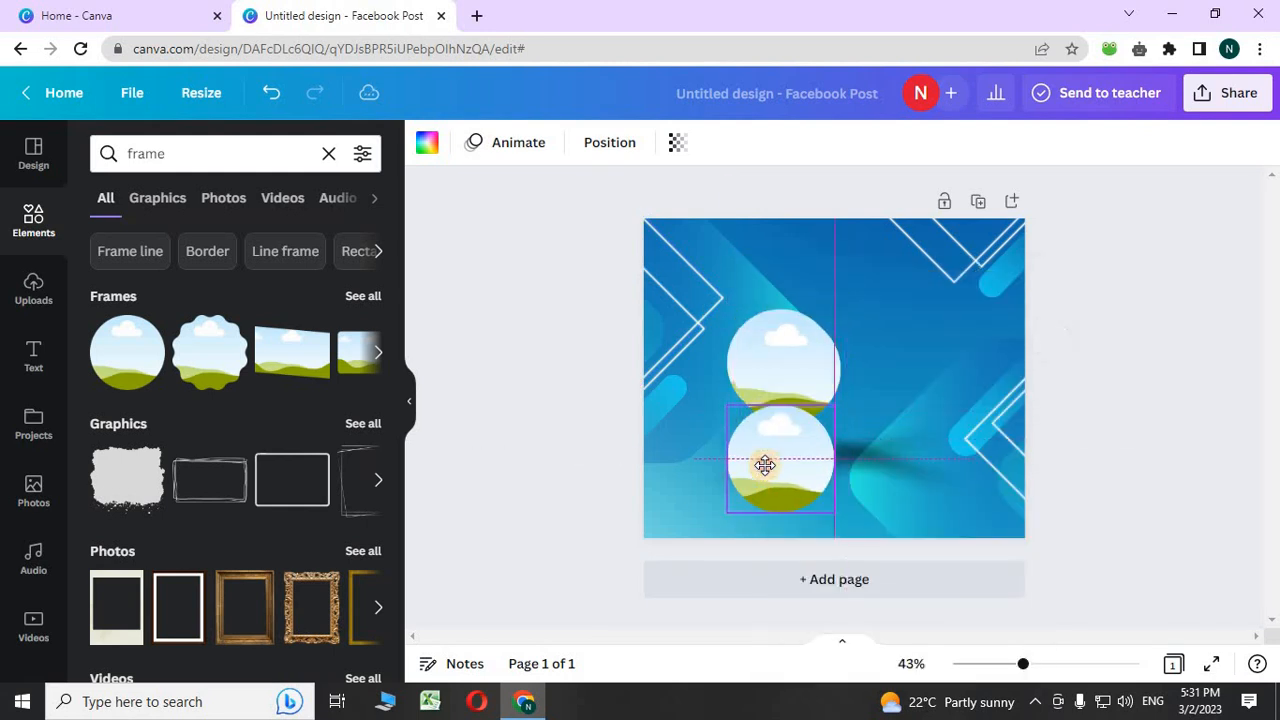
drag(766, 387, 800, 371)
click(778, 450)
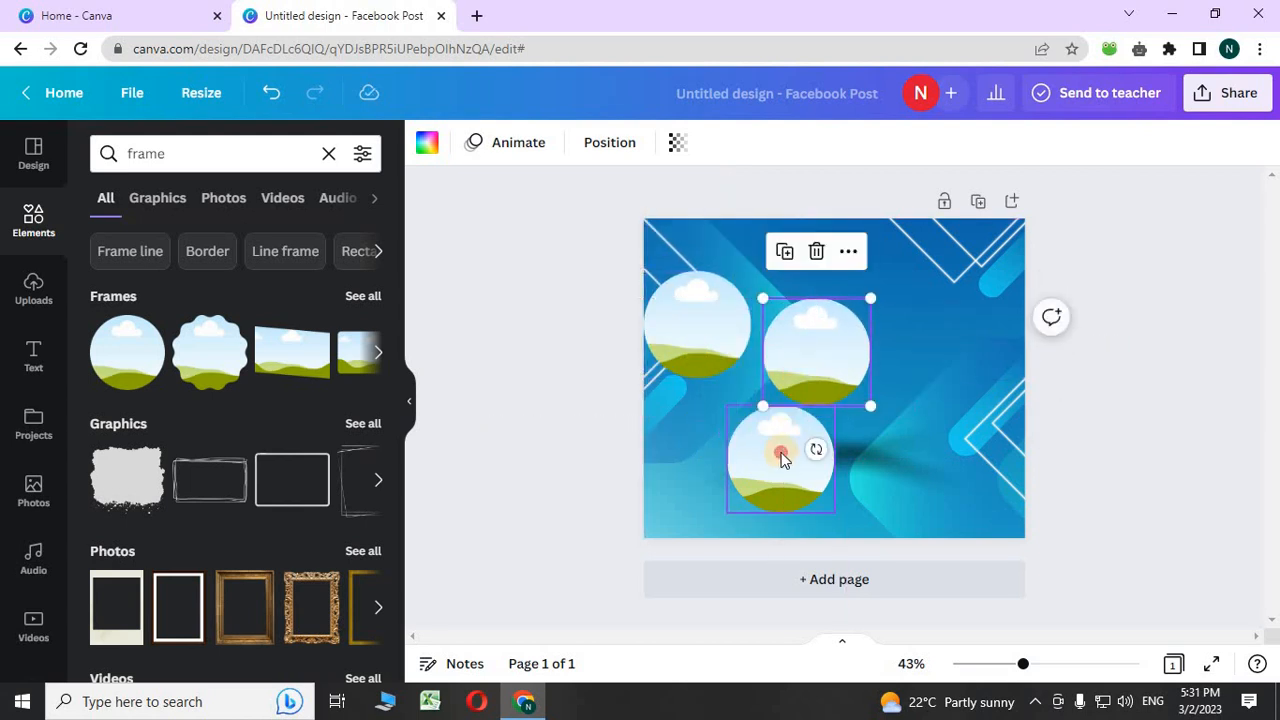
drag(778, 450, 730, 426)
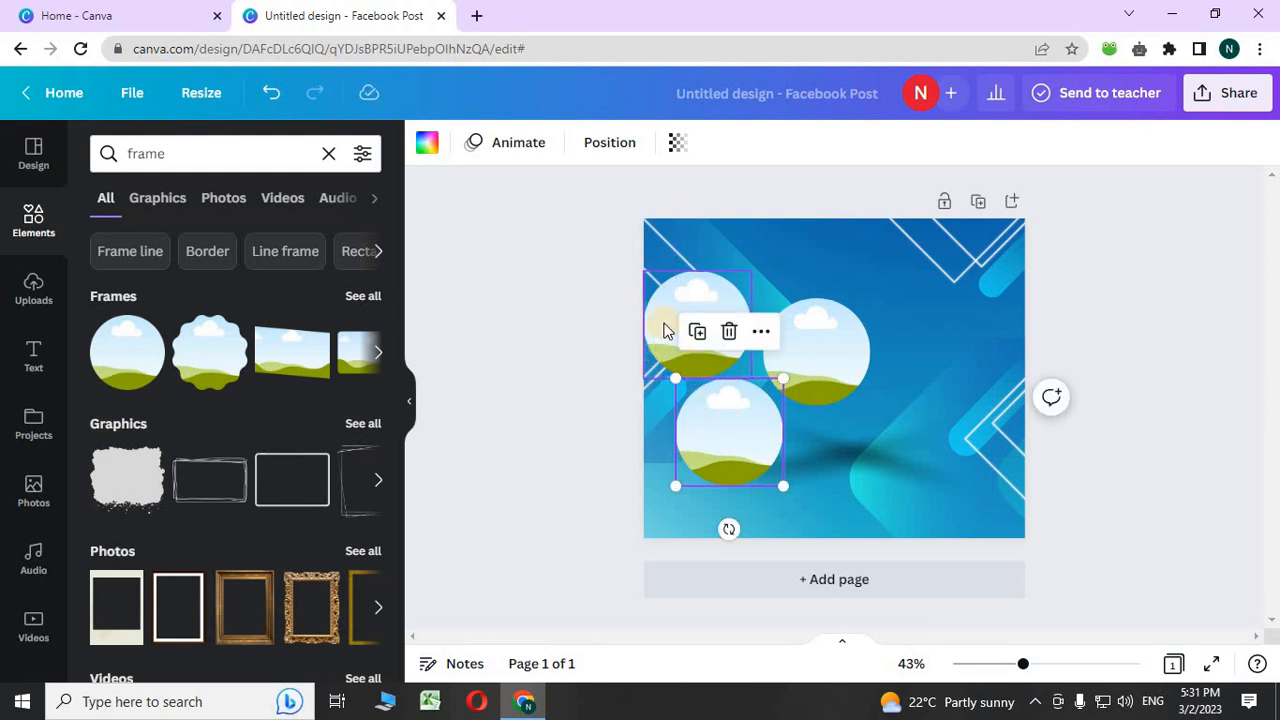
- Delete the two extra circle frames and move the remaining one right and down
click(730, 330)
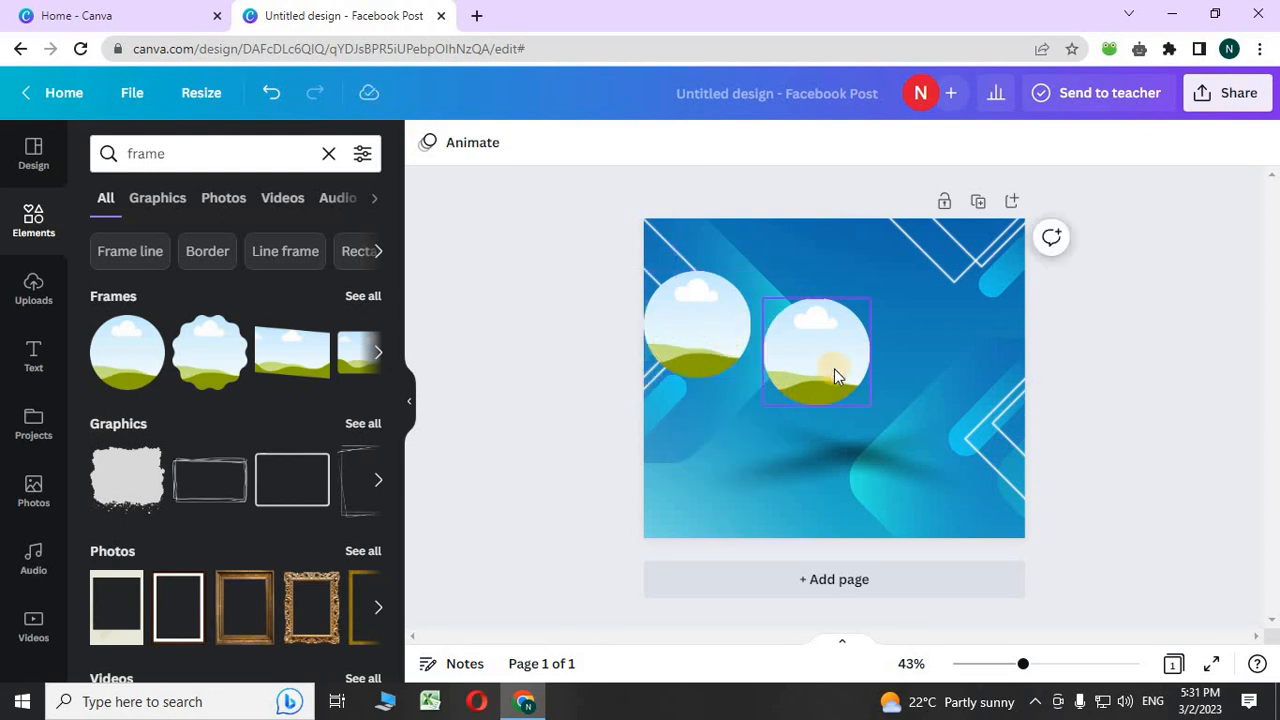
click(828, 370)
click(816, 251)
drag(743, 309, 752, 393)
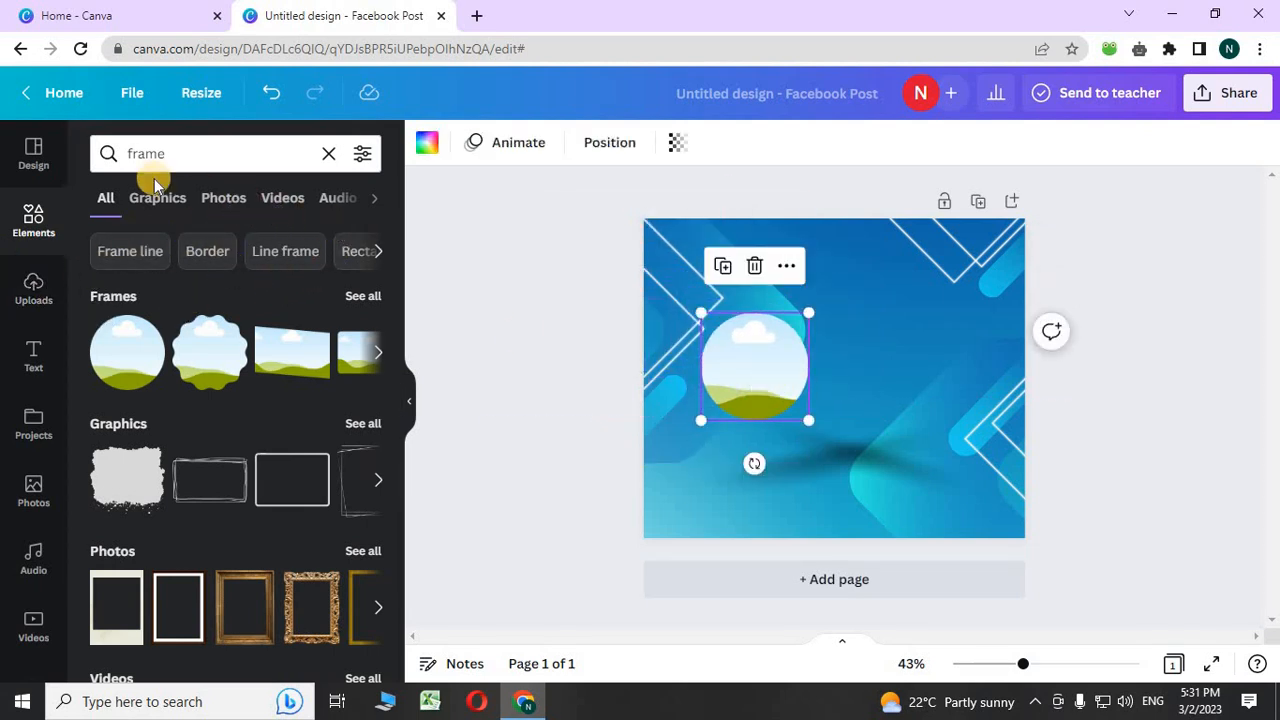
- Search elements for 'shape' and add an enlarged circle from Lines & Shapes
click(285, 163)
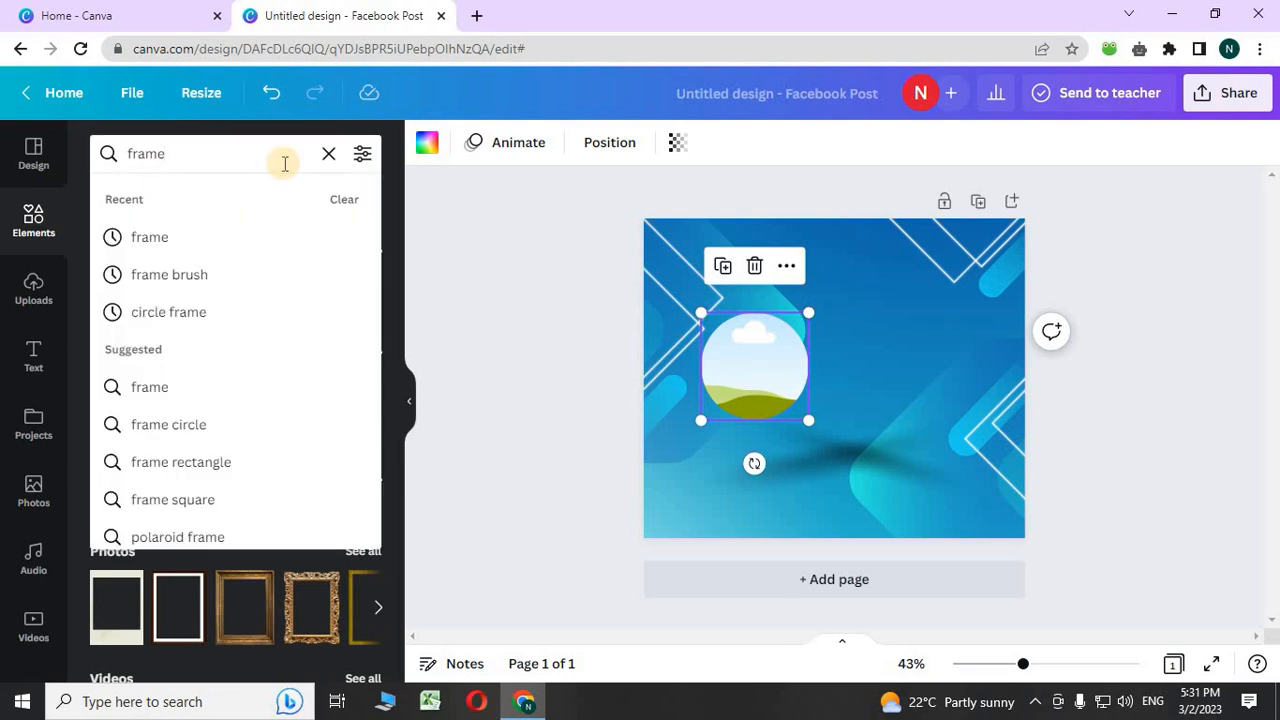
key(BackSpace)
key(BackSpace)
key(BackSpace)
key(BackSpace)
text(shape)
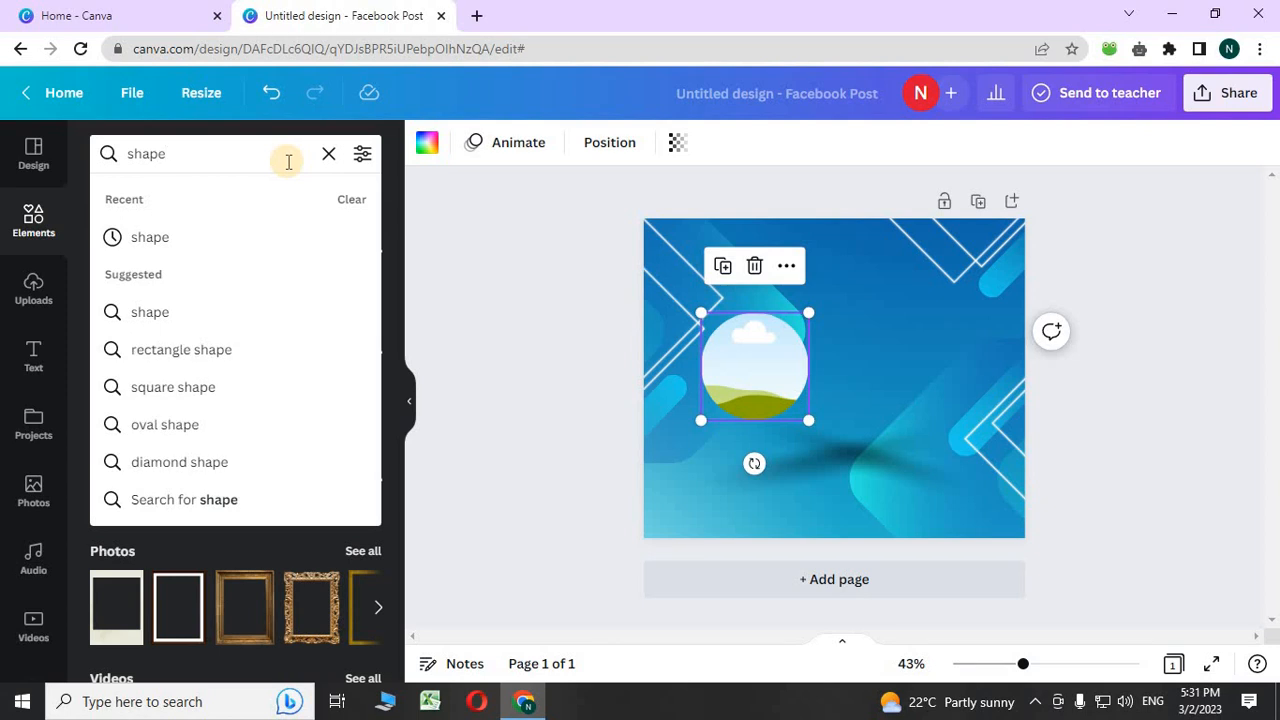
key(Return)
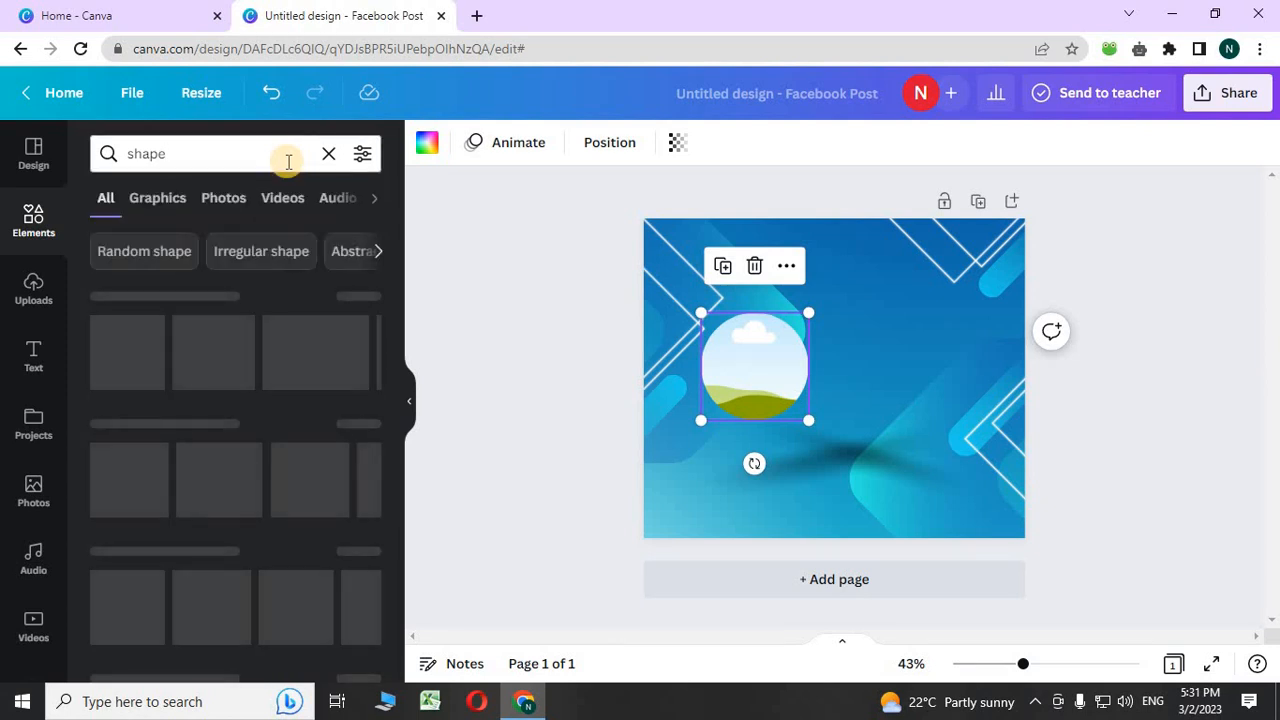
click(363, 296)
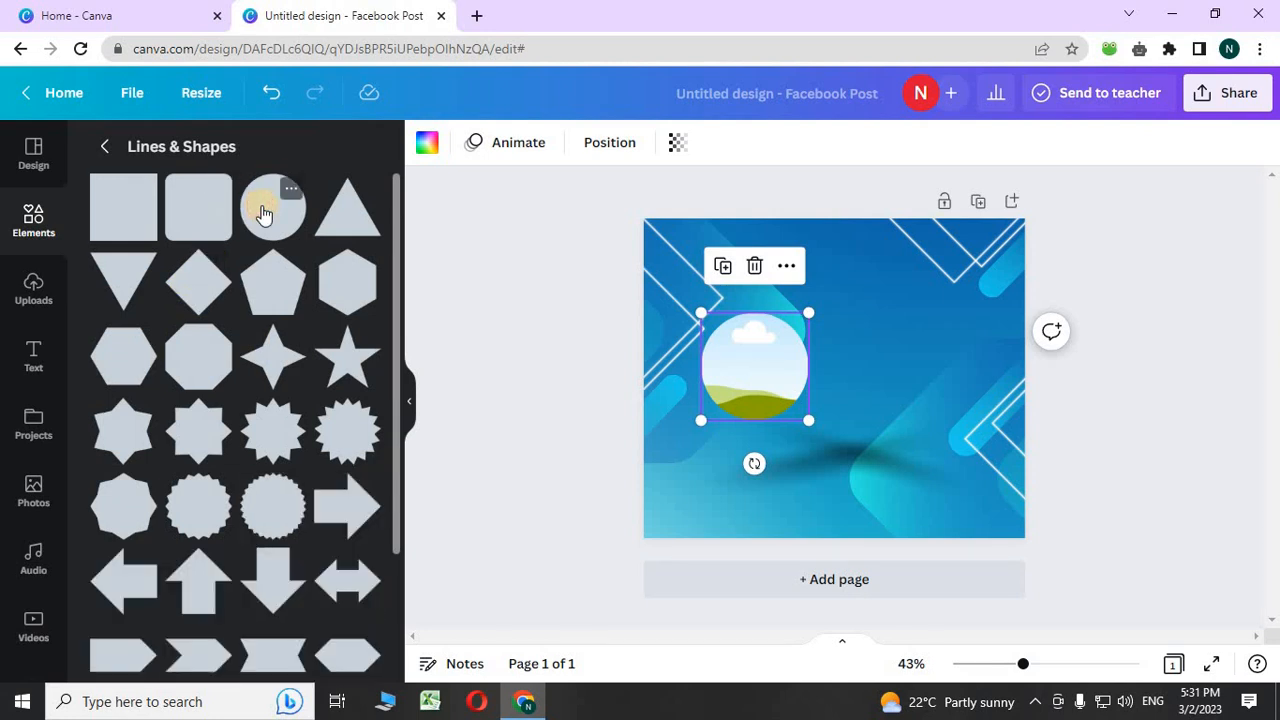
click(262, 214)
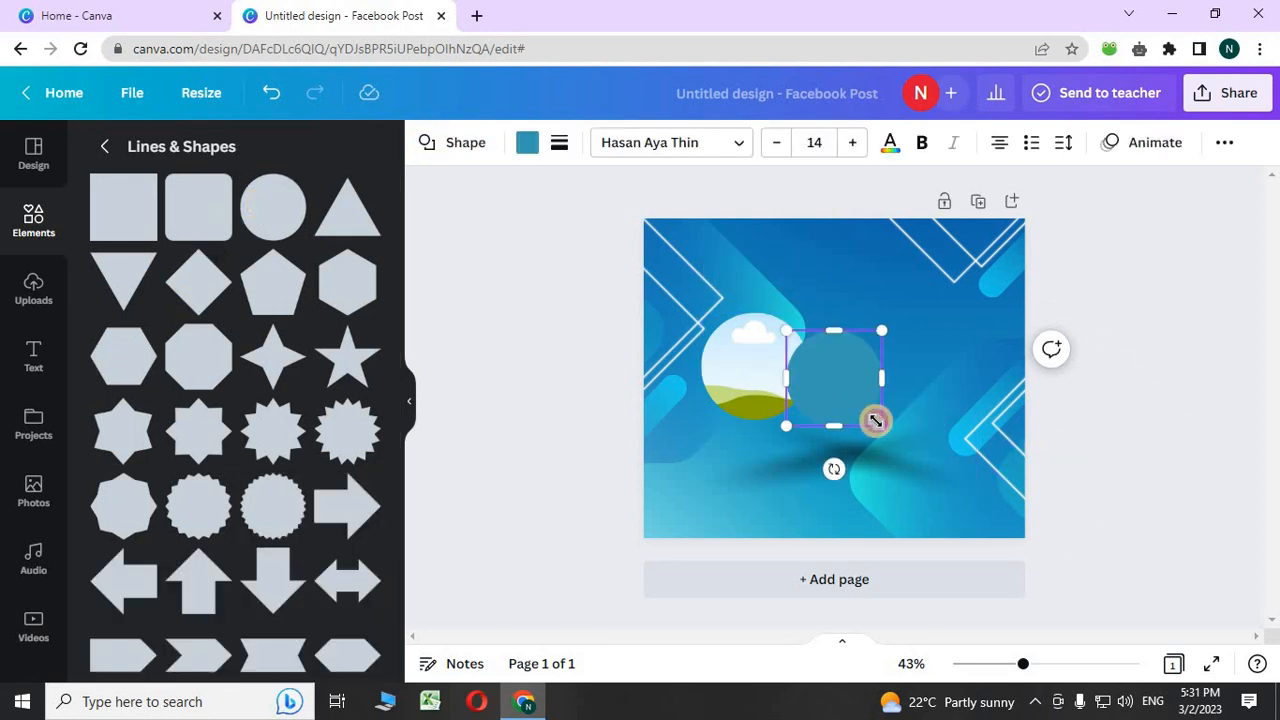
drag(881, 426, 908, 445)
- Move the teal circle left onto the circular photo frame
click(787, 372)
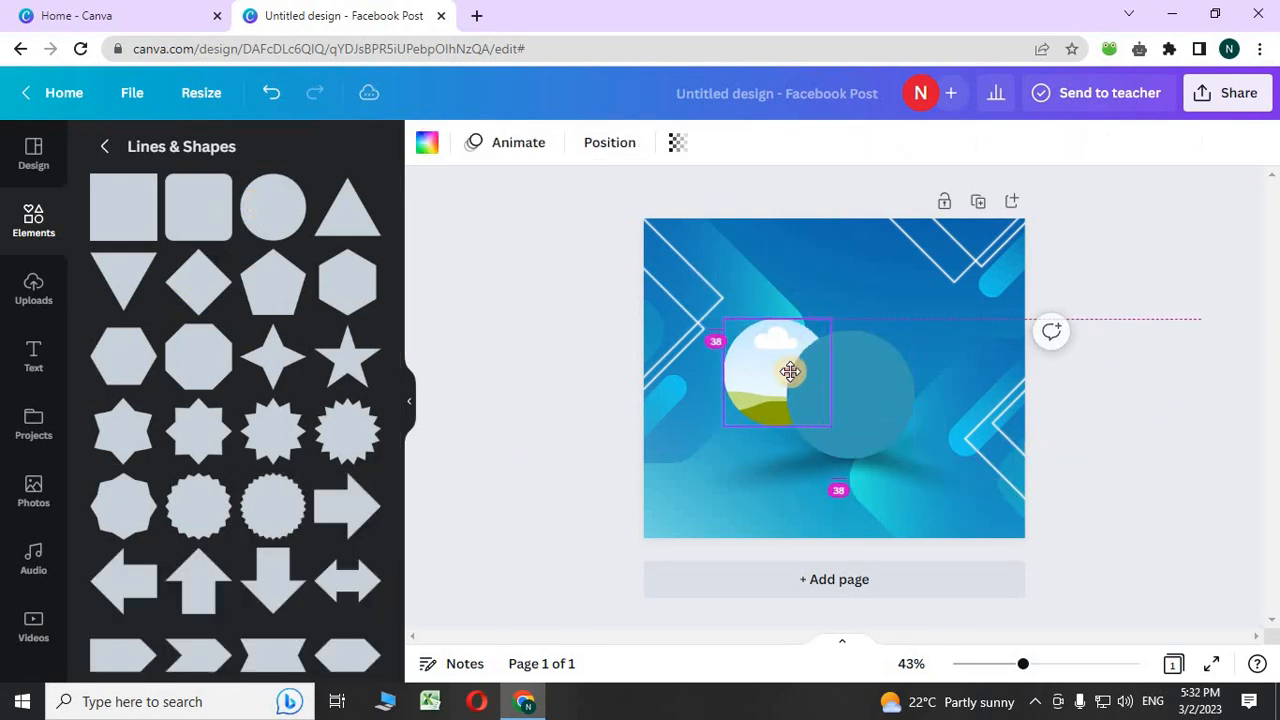
right_click(787, 386)
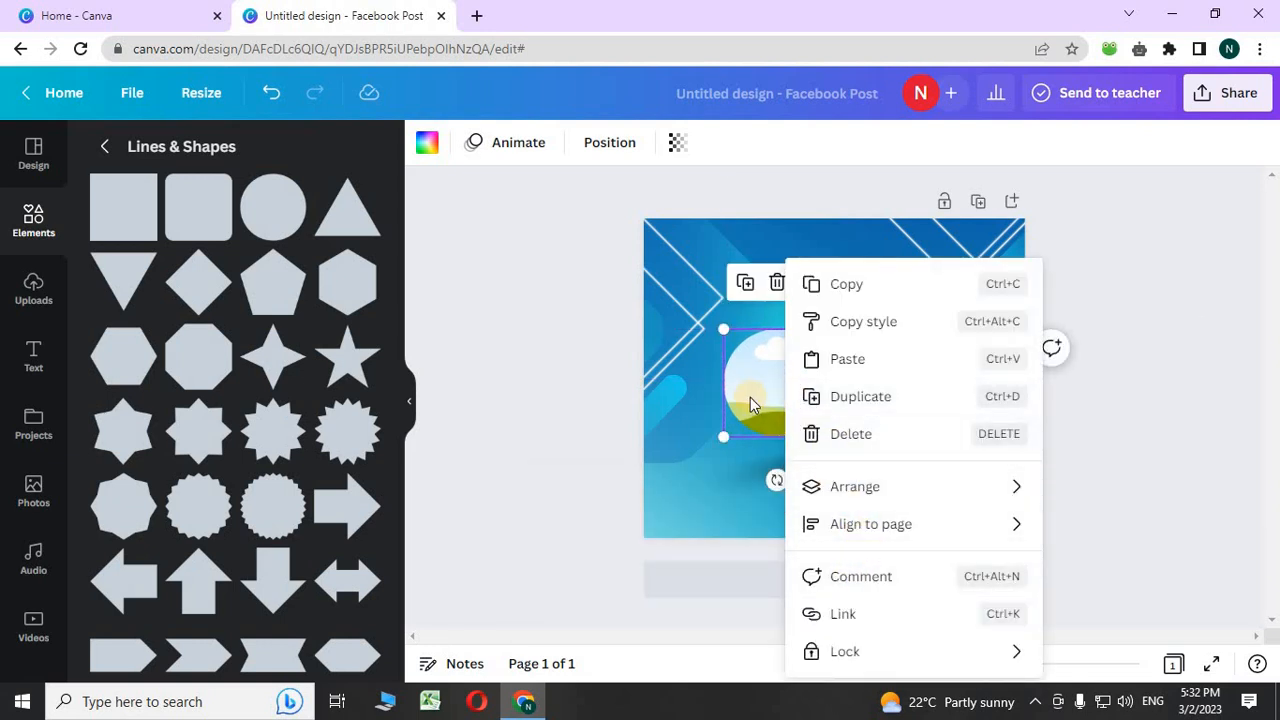
click(819, 398)
click(840, 406)
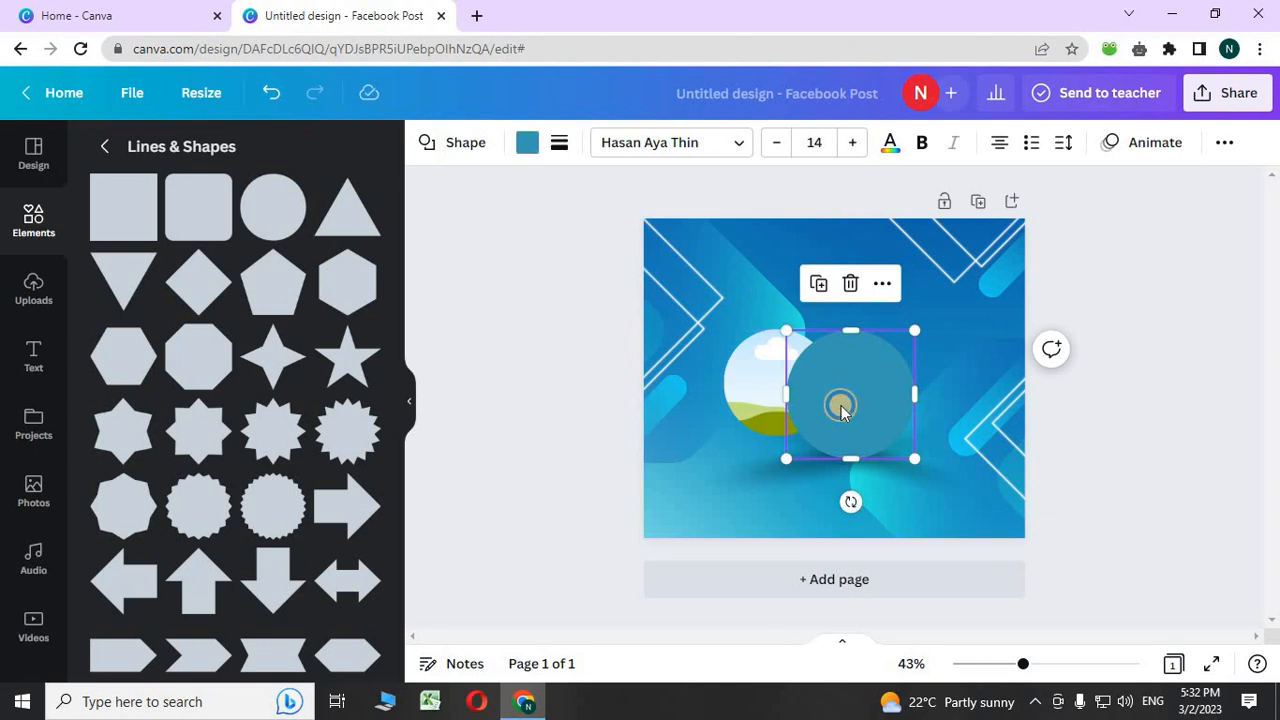
right_click(840, 410)
mouse_move(898, 465)
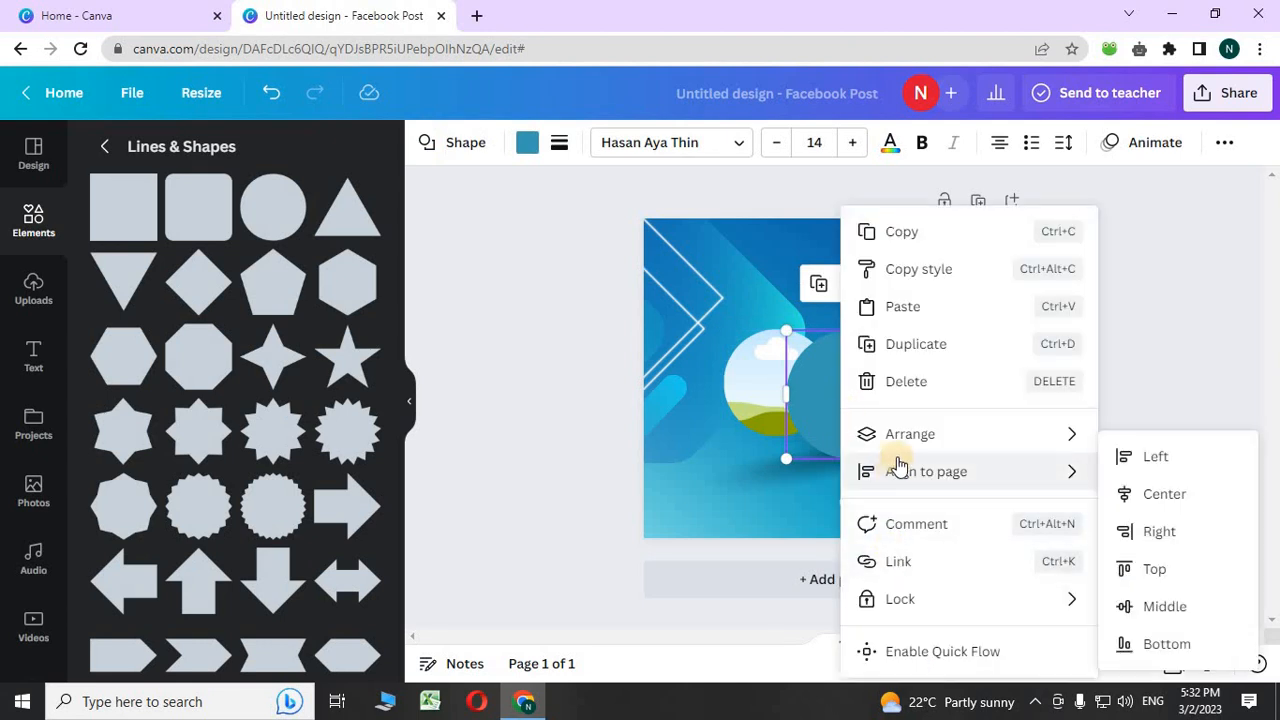
click(803, 408)
drag(797, 411, 674, 382)
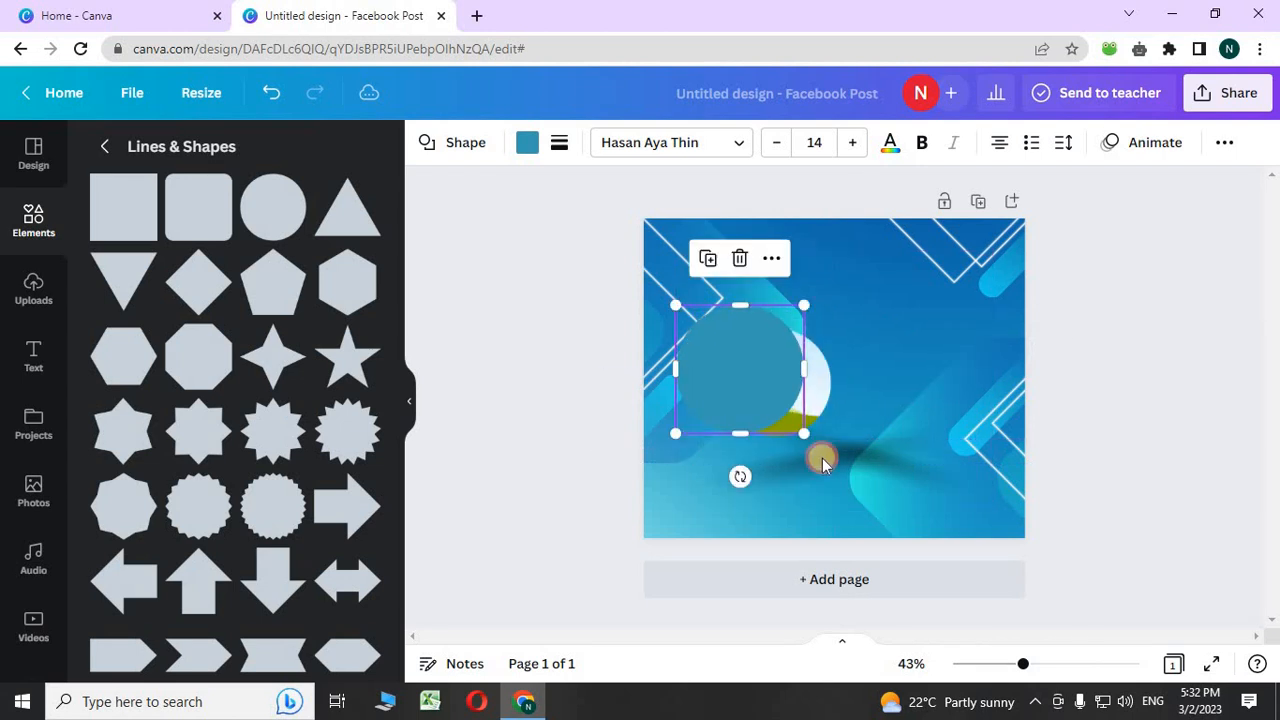
- Send the teal circle behind the frame with Ctrl+[ and center the frame inside the ring
right_click(729, 376)
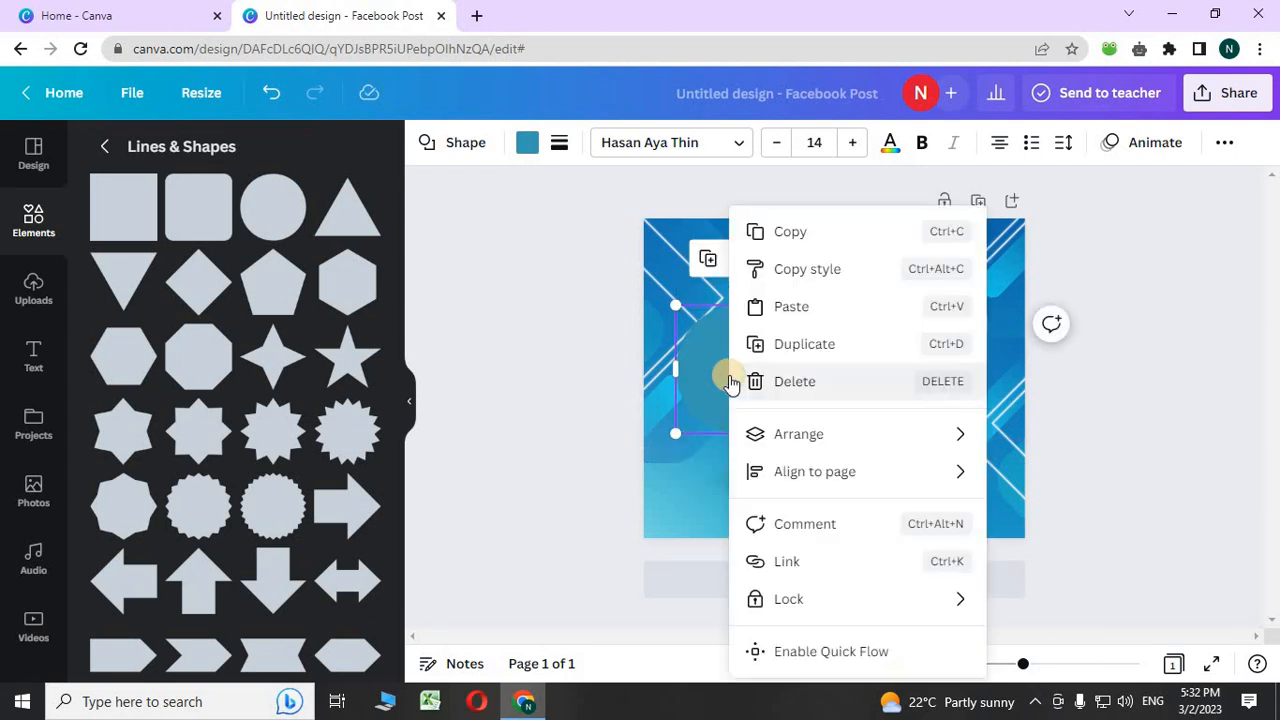
mouse_move(792, 471)
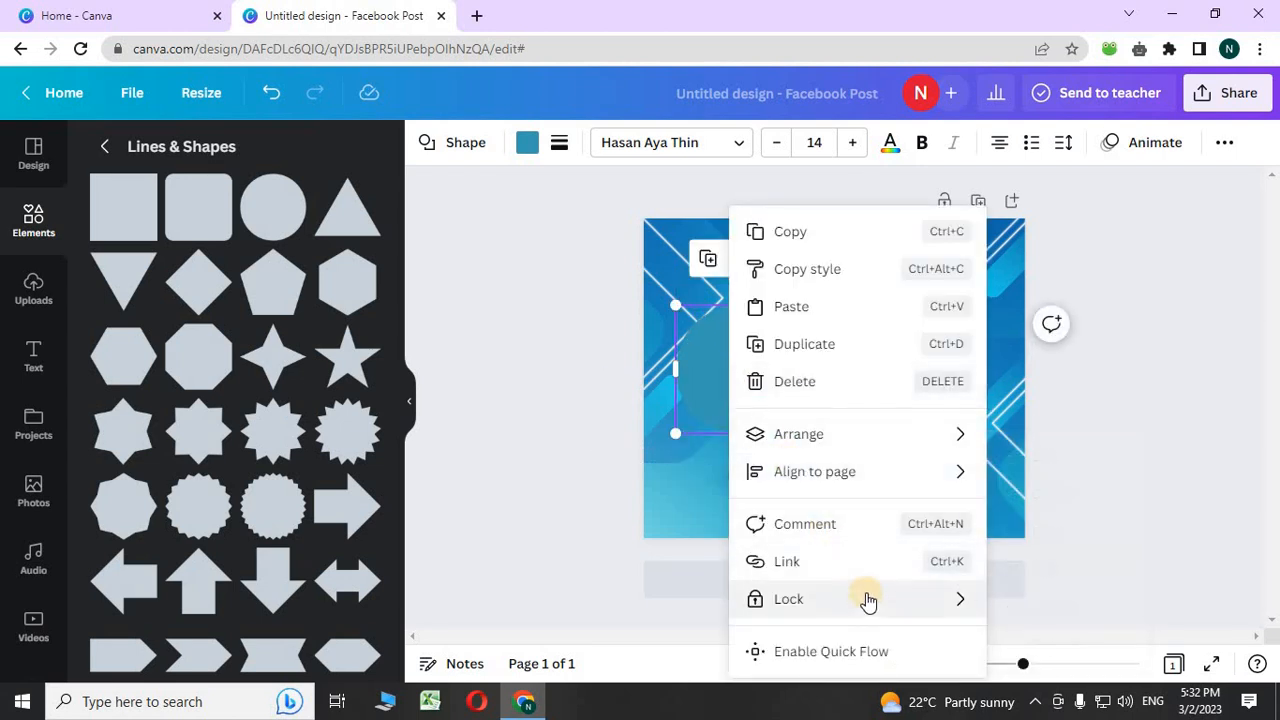
click(700, 405)
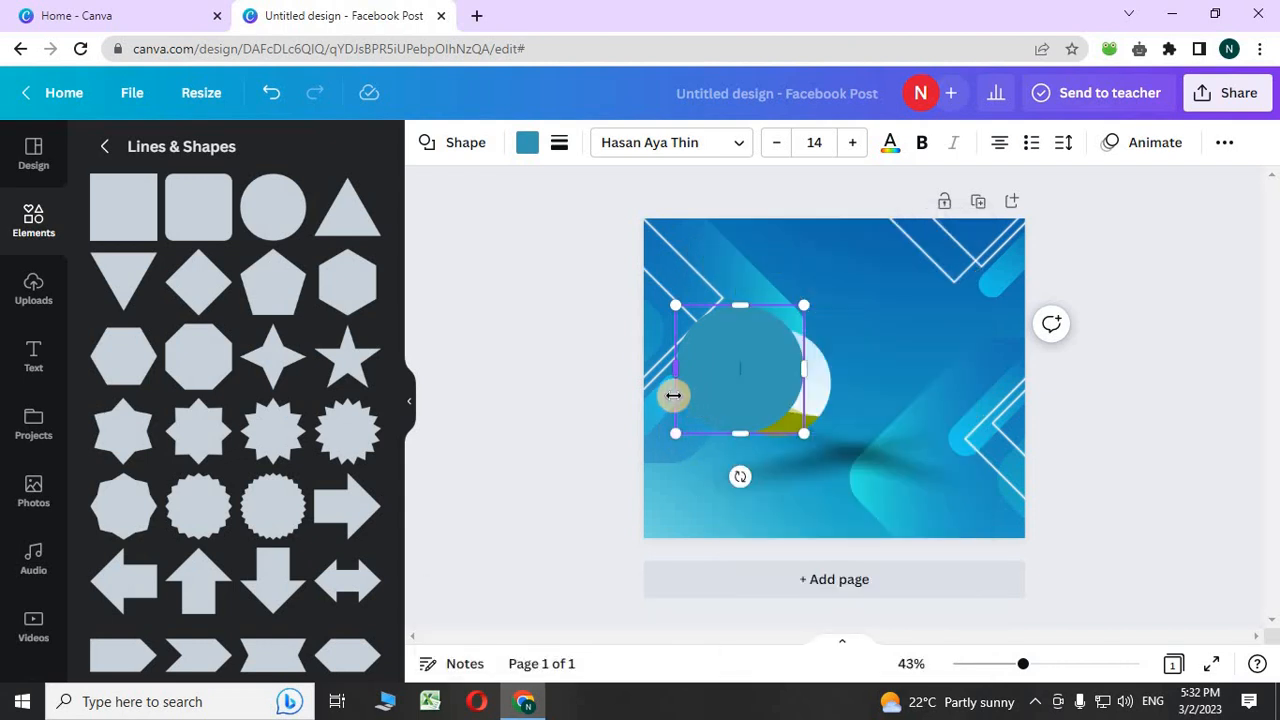
key(ctrl+[)
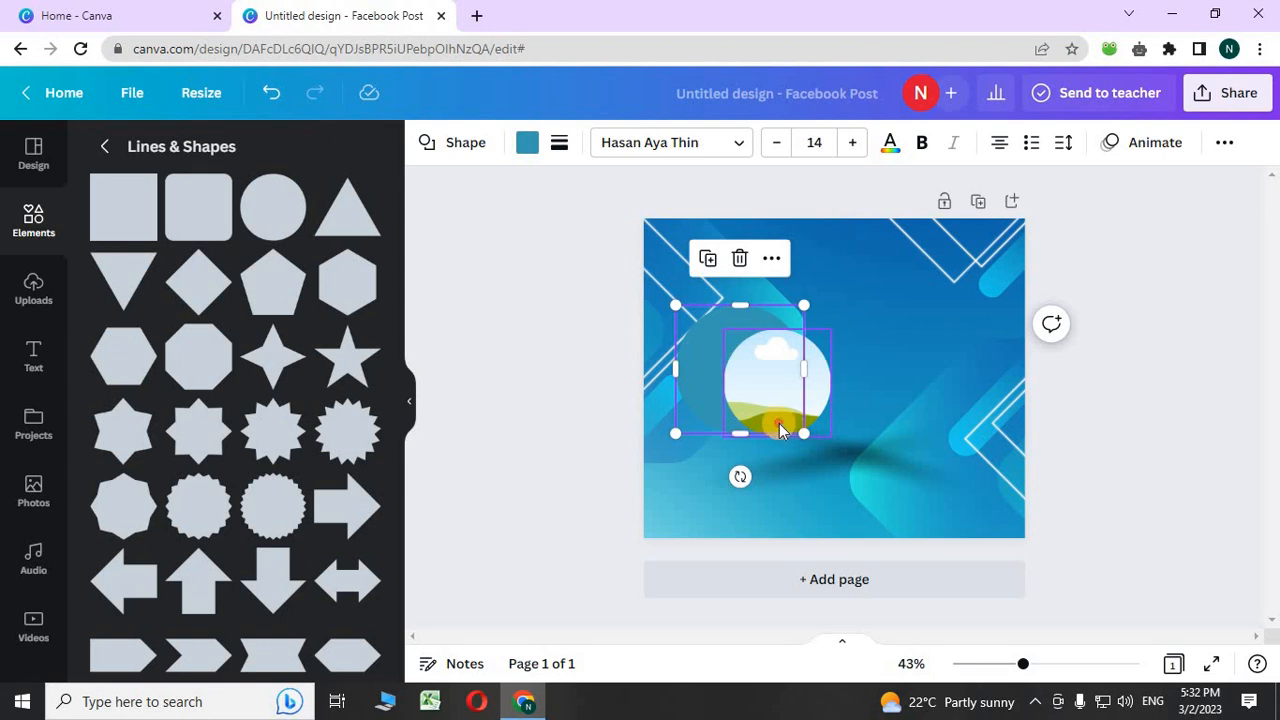
drag(781, 430, 778, 402)
click(547, 405)
click(745, 396)
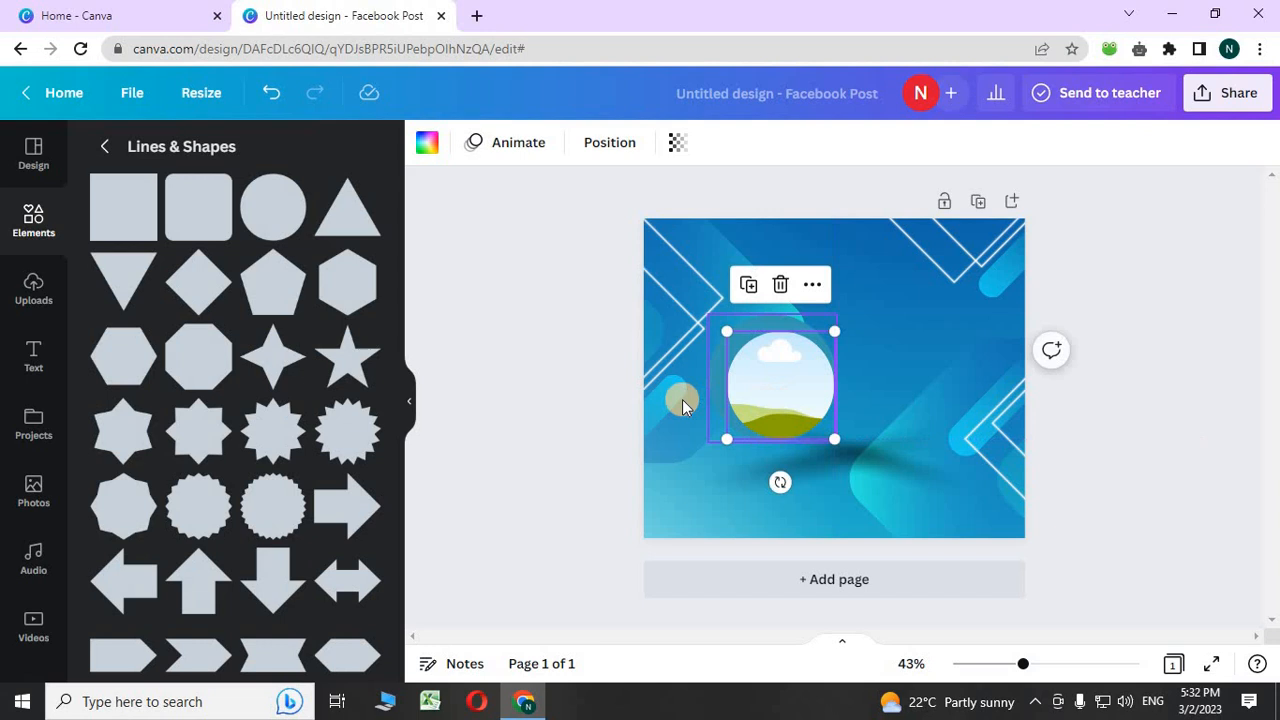
click(600, 388)
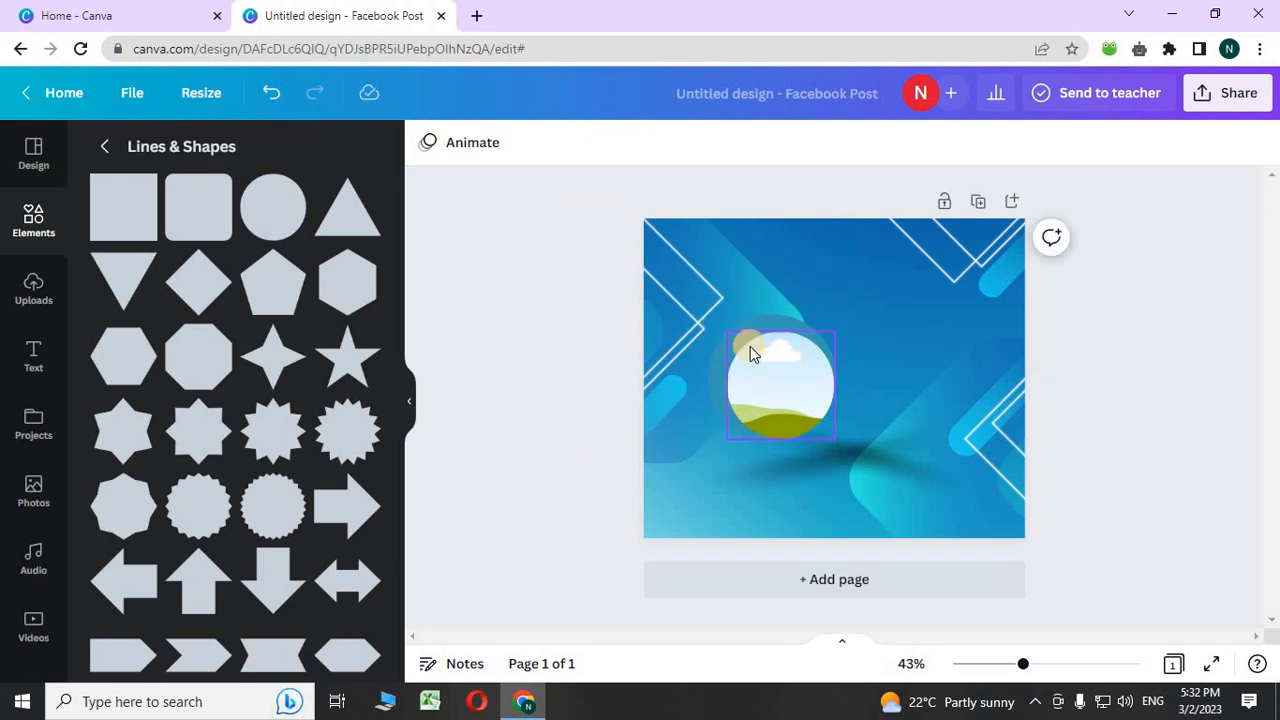
- Group the teal ring with the photo frame, resize it to about 475 wide, and move it top-left
click(826, 318)
click(830, 300)
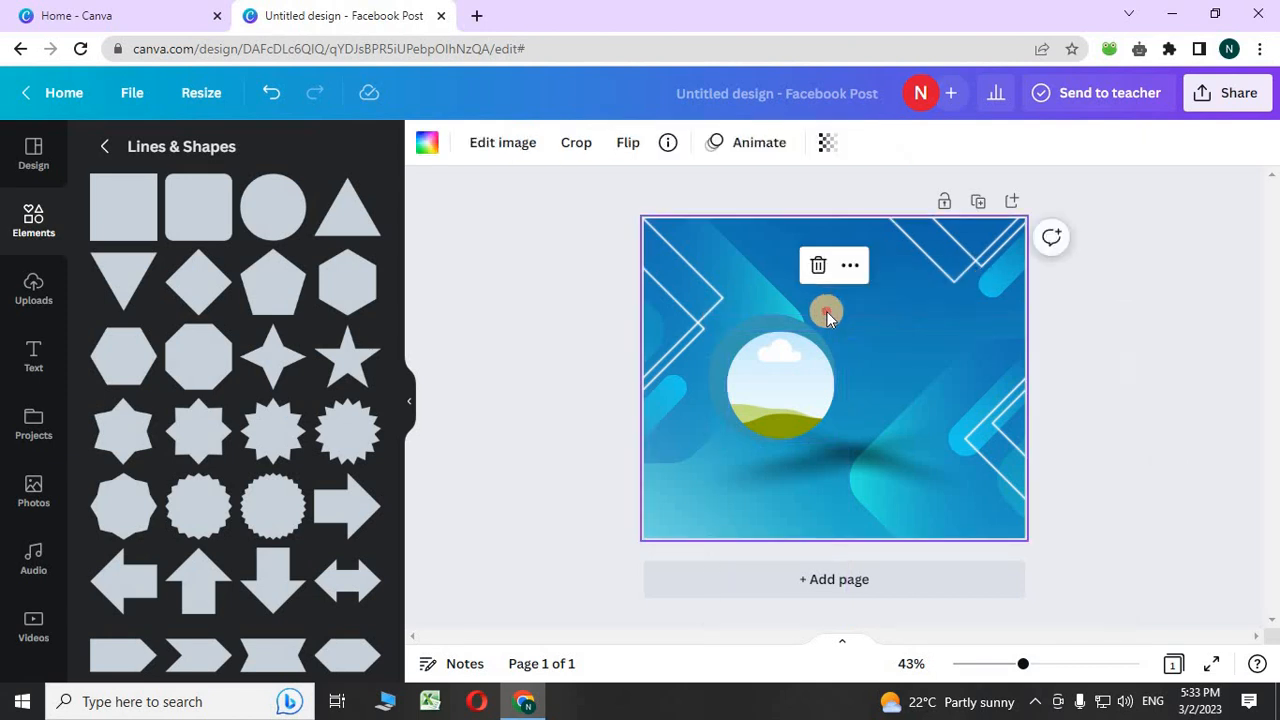
click(812, 346)
right_click(814, 338)
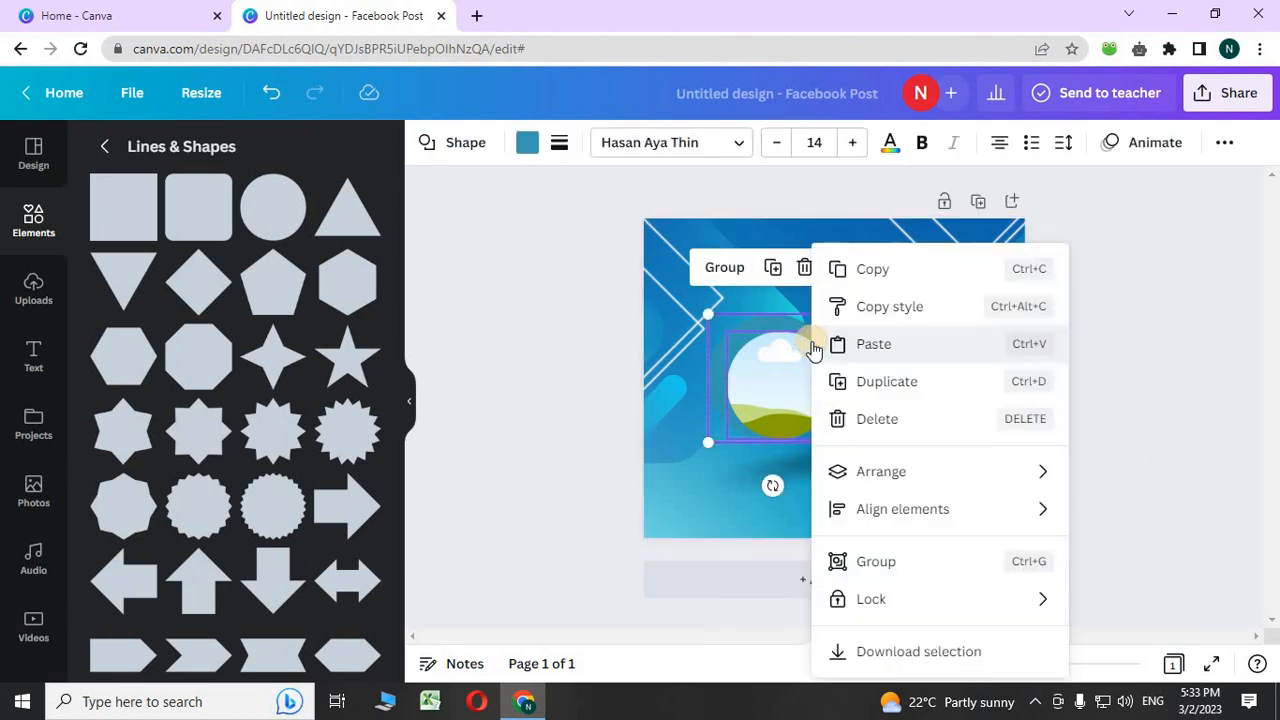
mouse_move(870, 472)
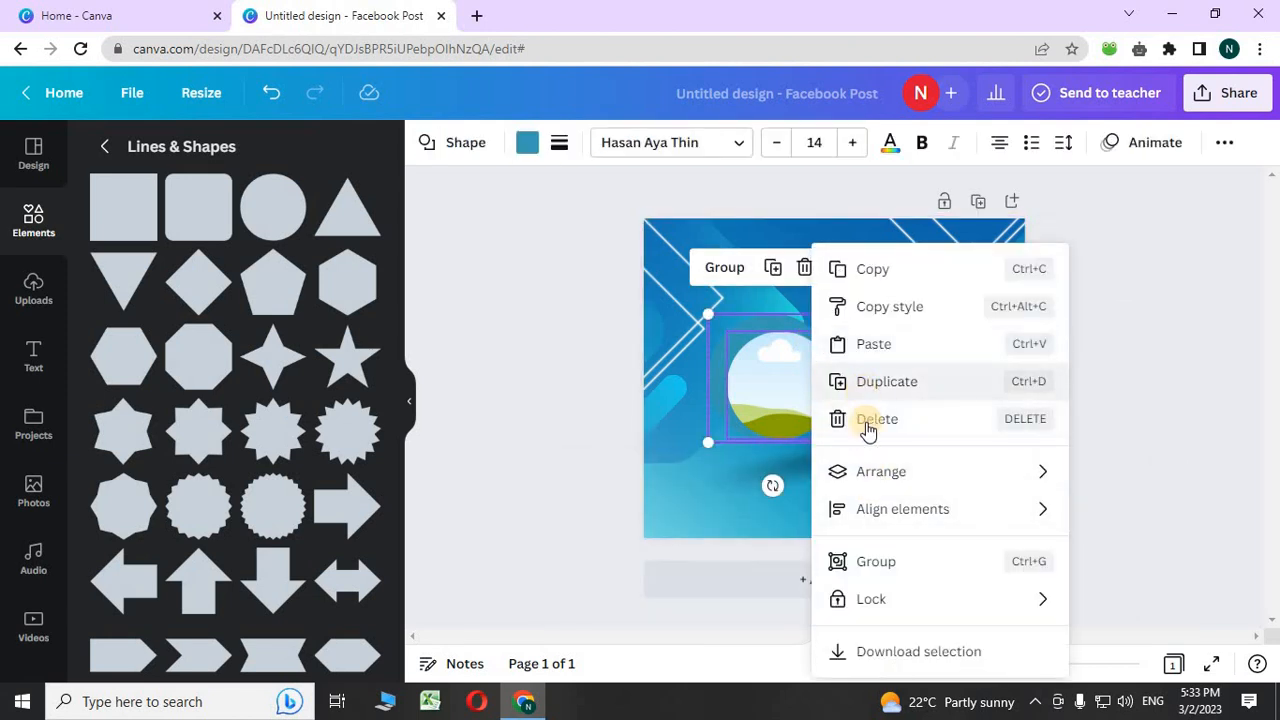
click(878, 561)
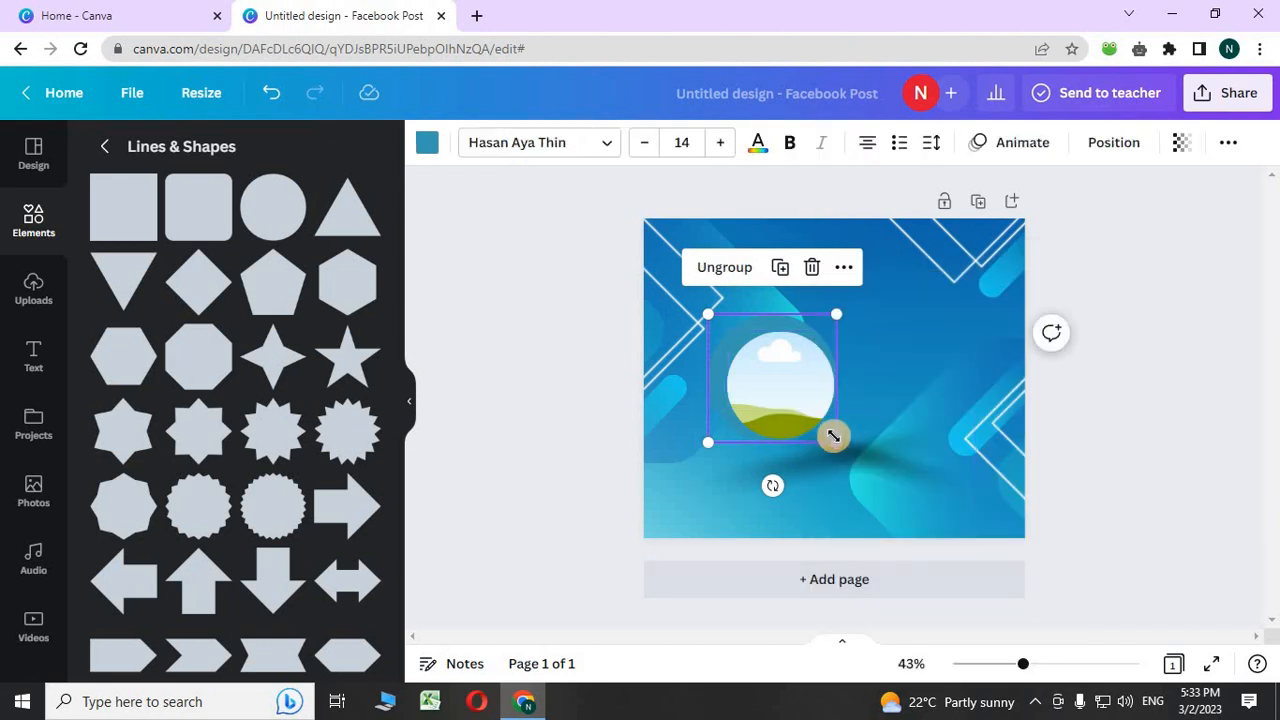
drag(826, 438, 954, 503)
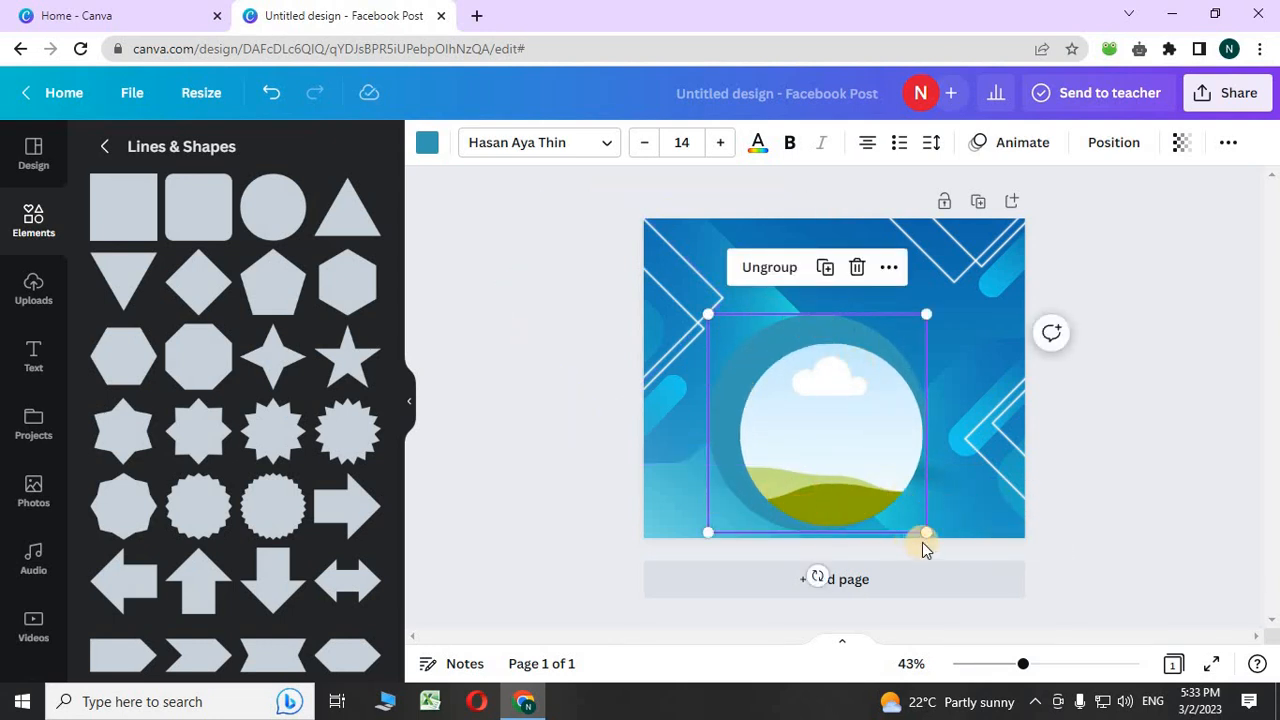
mouse_move(920, 521)
mouse_down()
mouse_move(783, 383)
mouse_move(920, 474)
mouse_move(943, 517)
mouse_move(921, 521)
mouse_up()
drag(913, 530, 862, 467)
drag(742, 395, 716, 345)
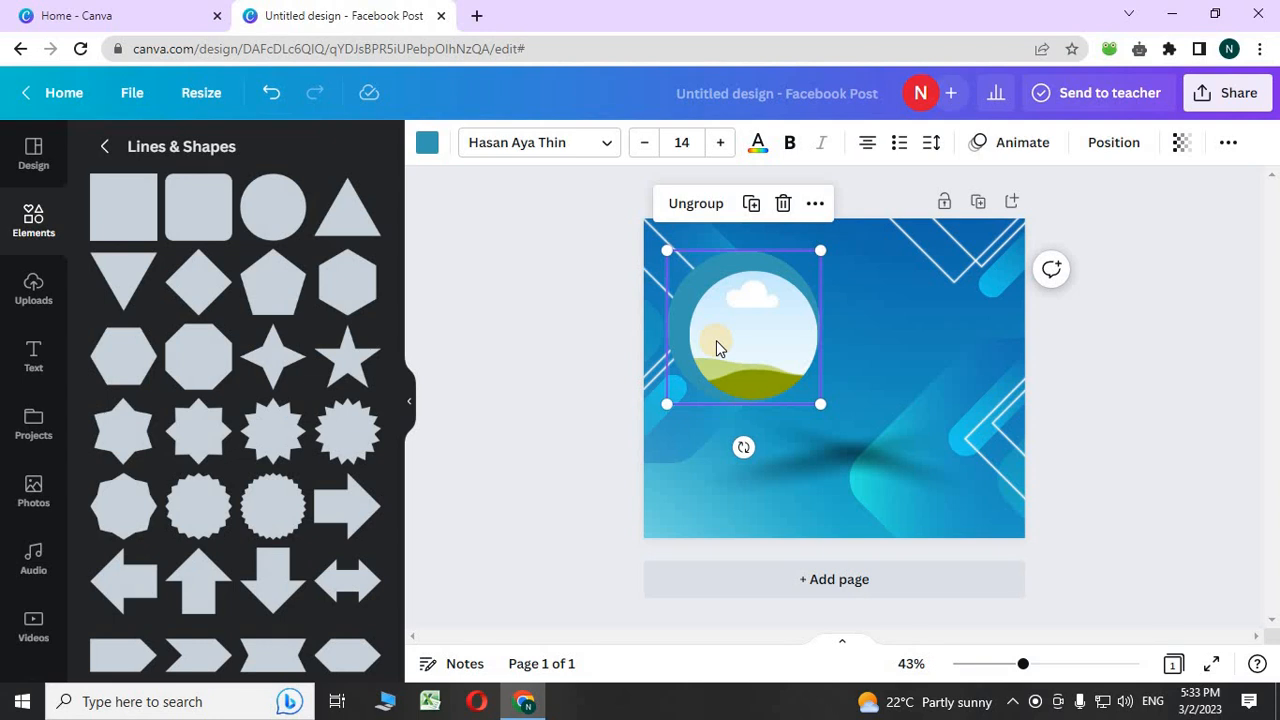
- Duplicate the circle group with Ctrl+D and arrange two small circles left, one large right
key(ctrl+d)
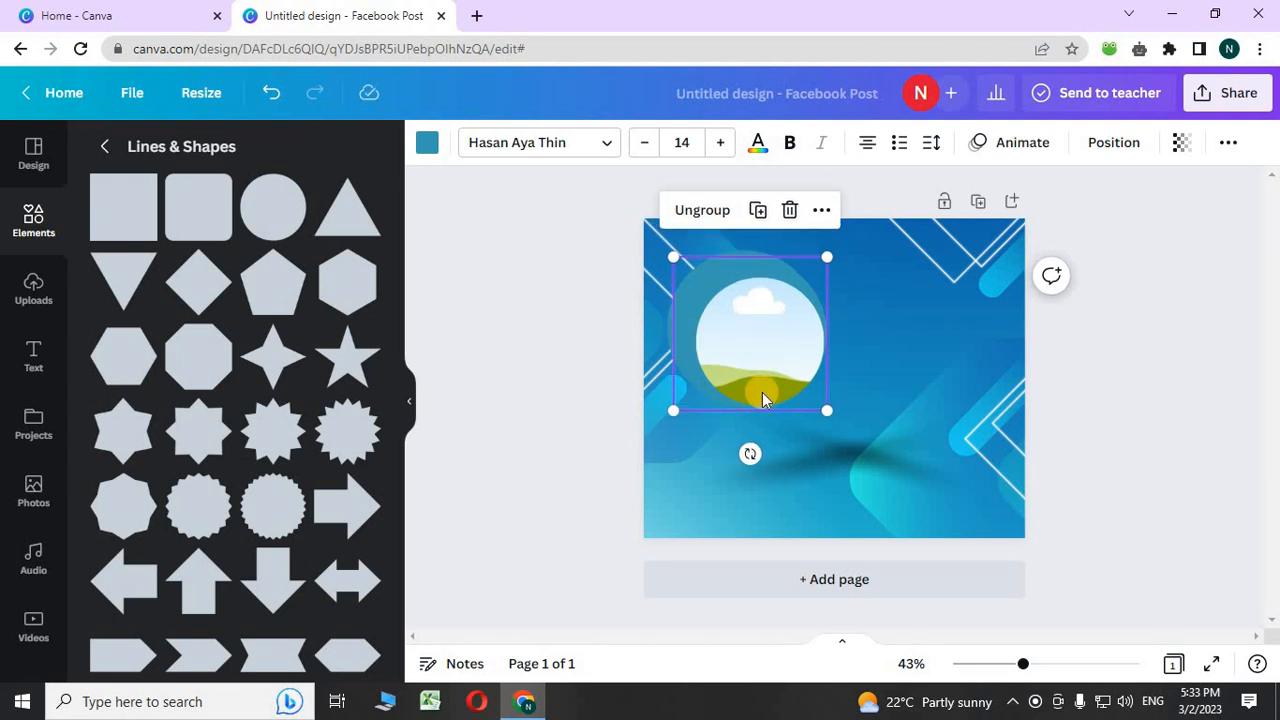
drag(760, 392, 856, 532)
drag(740, 358, 711, 451)
drag(642, 368, 669, 396)
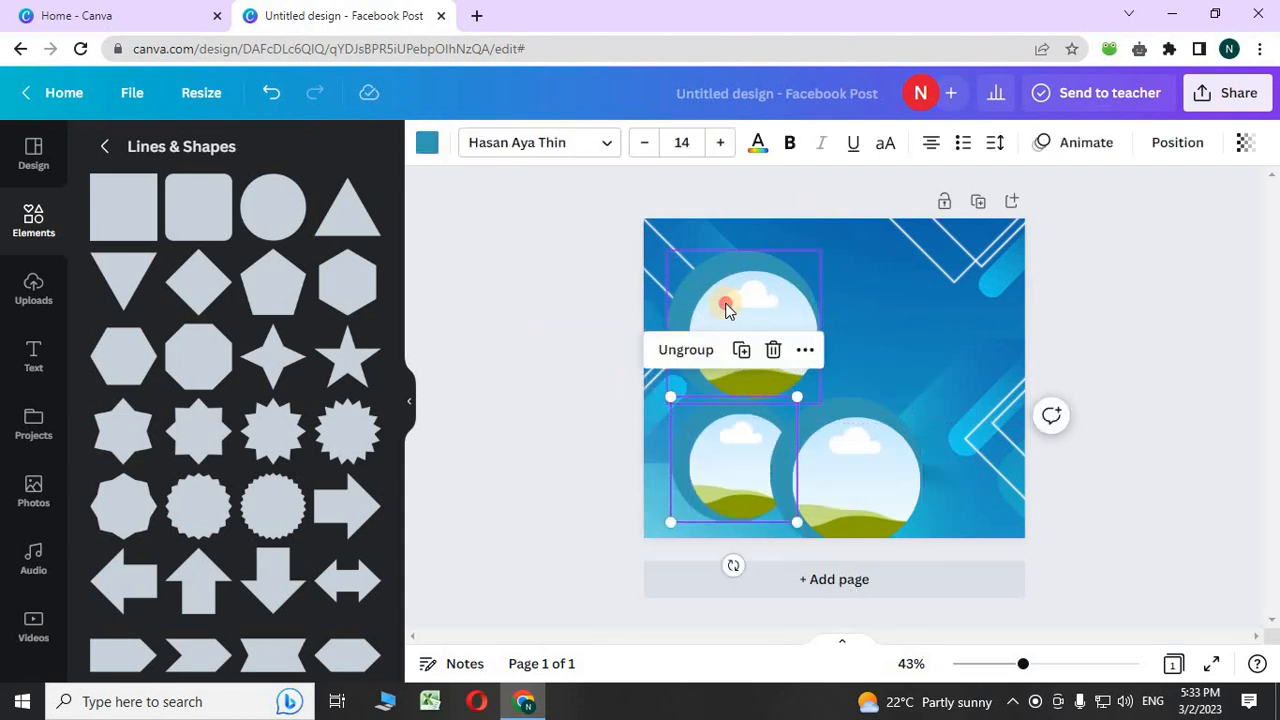
click(726, 306)
drag(680, 262, 711, 290)
drag(754, 394, 722, 369)
drag(805, 493, 815, 403)
drag(756, 477, 737, 474)
drag(735, 335, 718, 362)
mouse_move(829, 429)
mouse_down()
mouse_move(803, 420)
mouse_move(815, 427)
mouse_up()
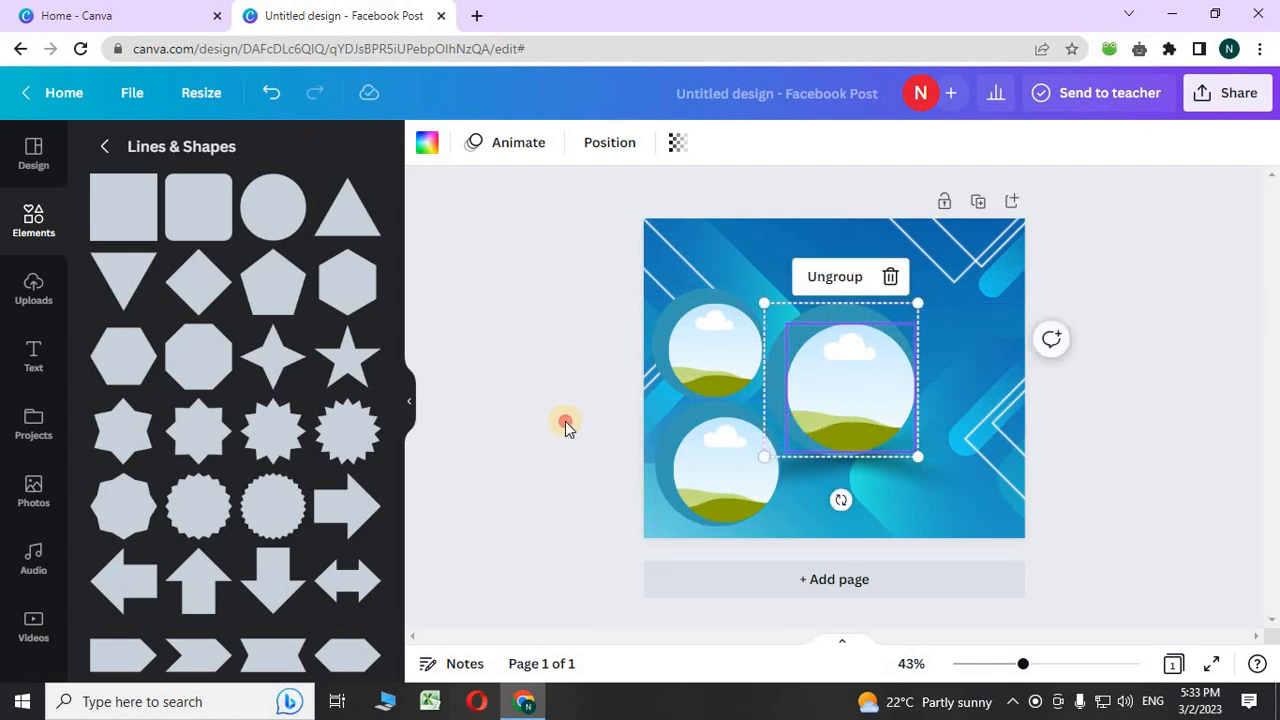
click(564, 420)
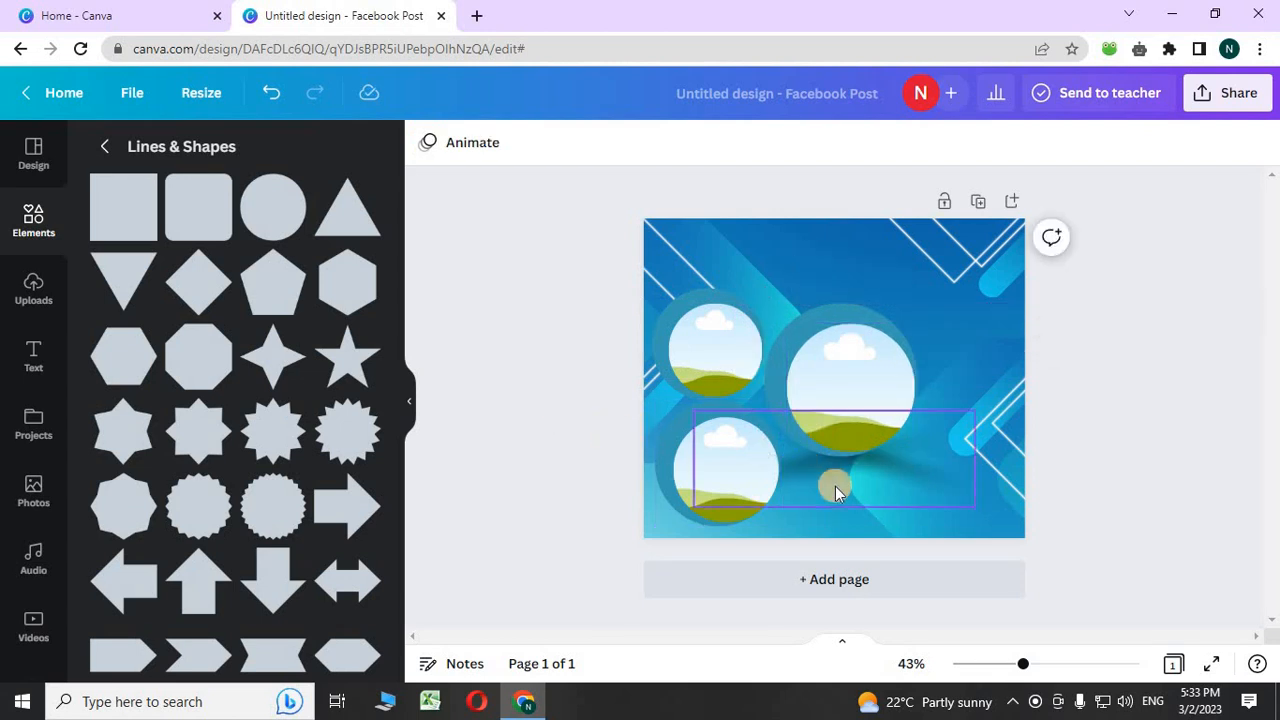
- Add the uploaded watch photo and remove its background
click(33, 288)
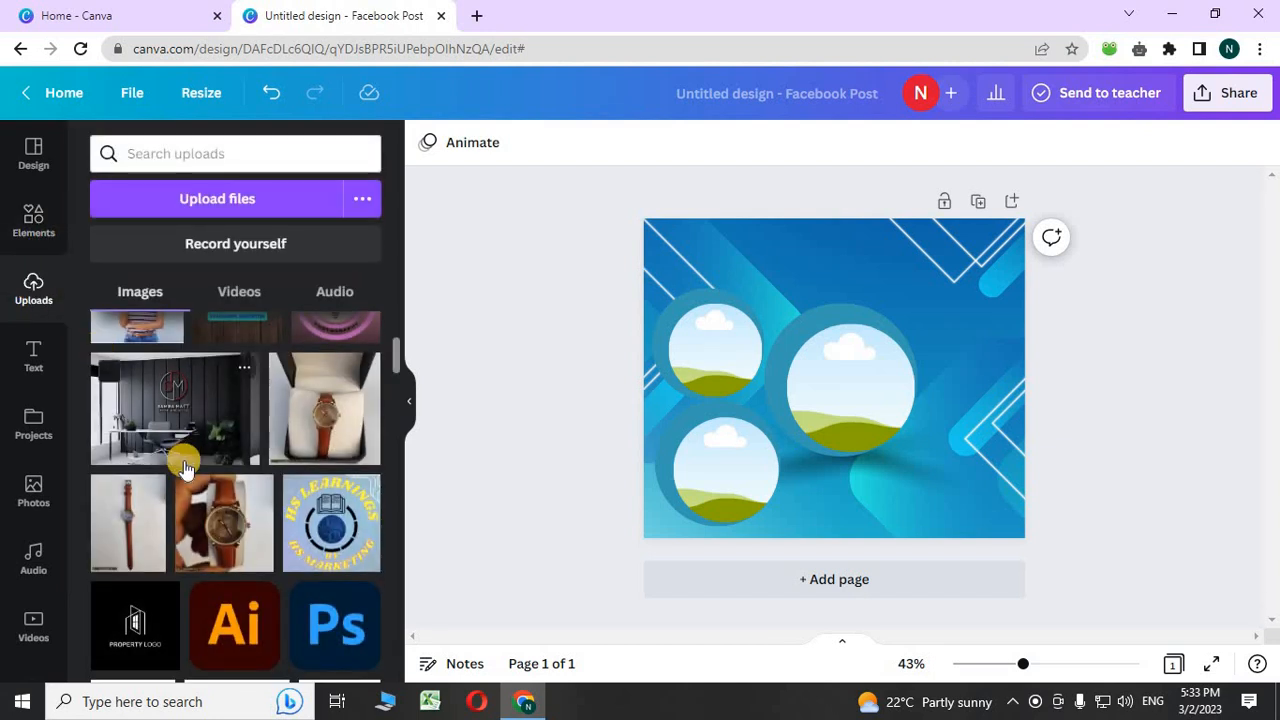
click(158, 510)
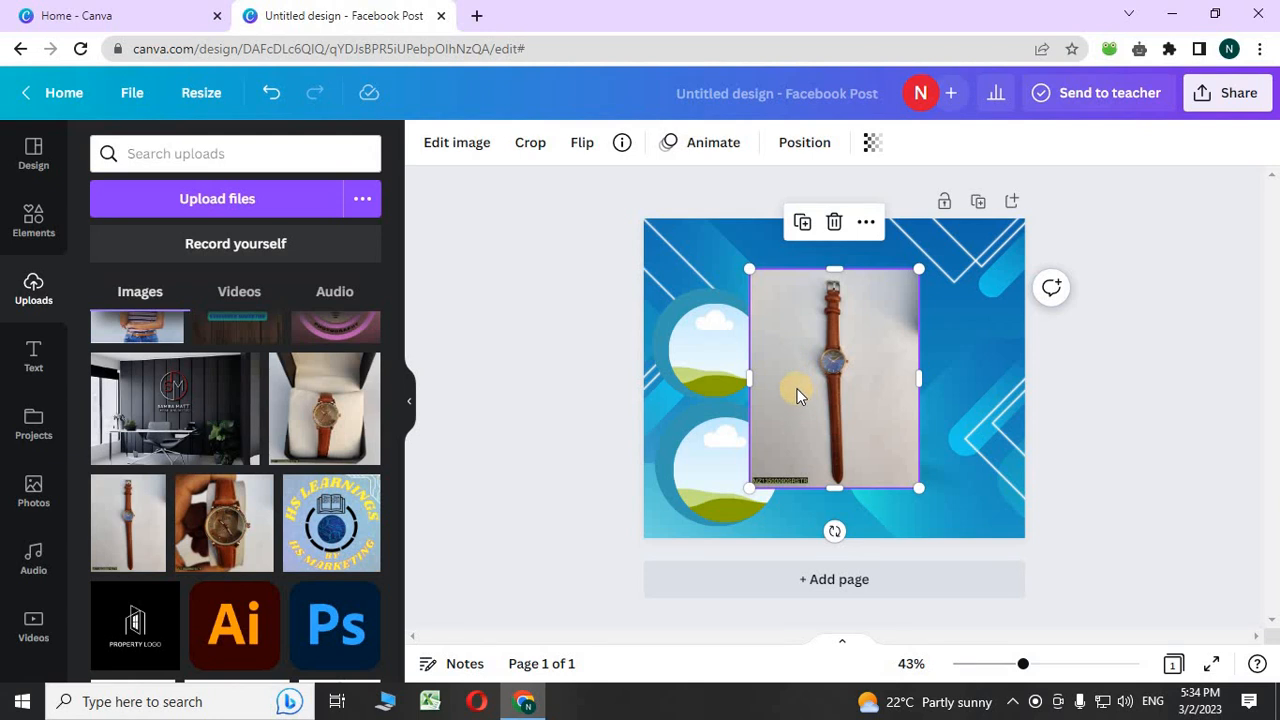
click(459, 145)
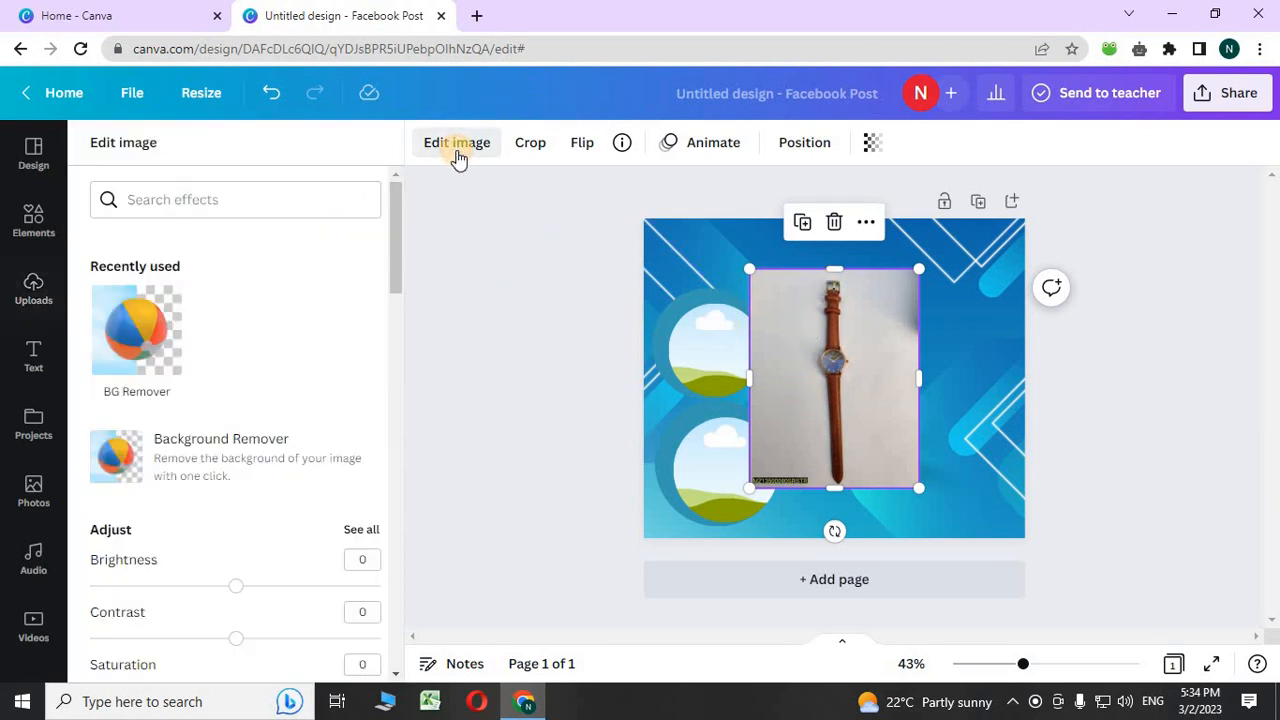
click(157, 331)
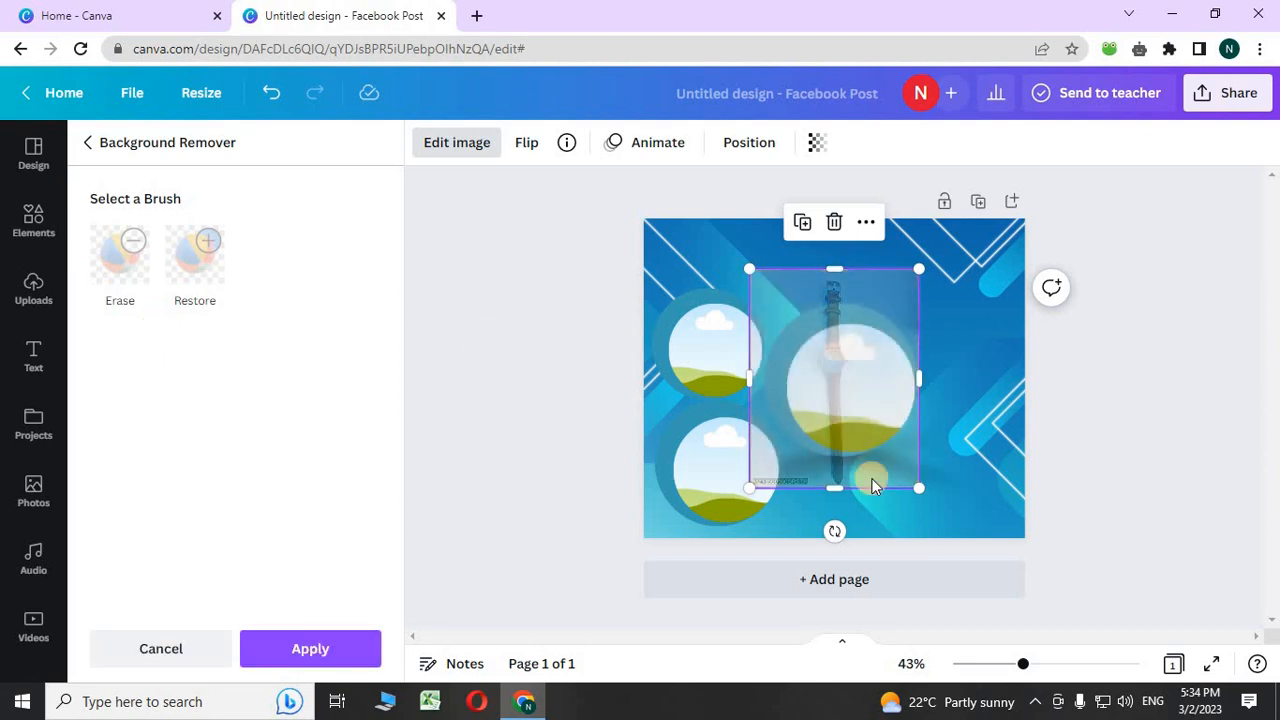
- Zoom the view to 76%, drag the cut-out watch aside, and delete it
mouse_move(1020, 674)
mouse_down()
mouse_move(1077, 678)
mouse_move(1083, 664)
mouse_move(1033, 665)
mouse_up()
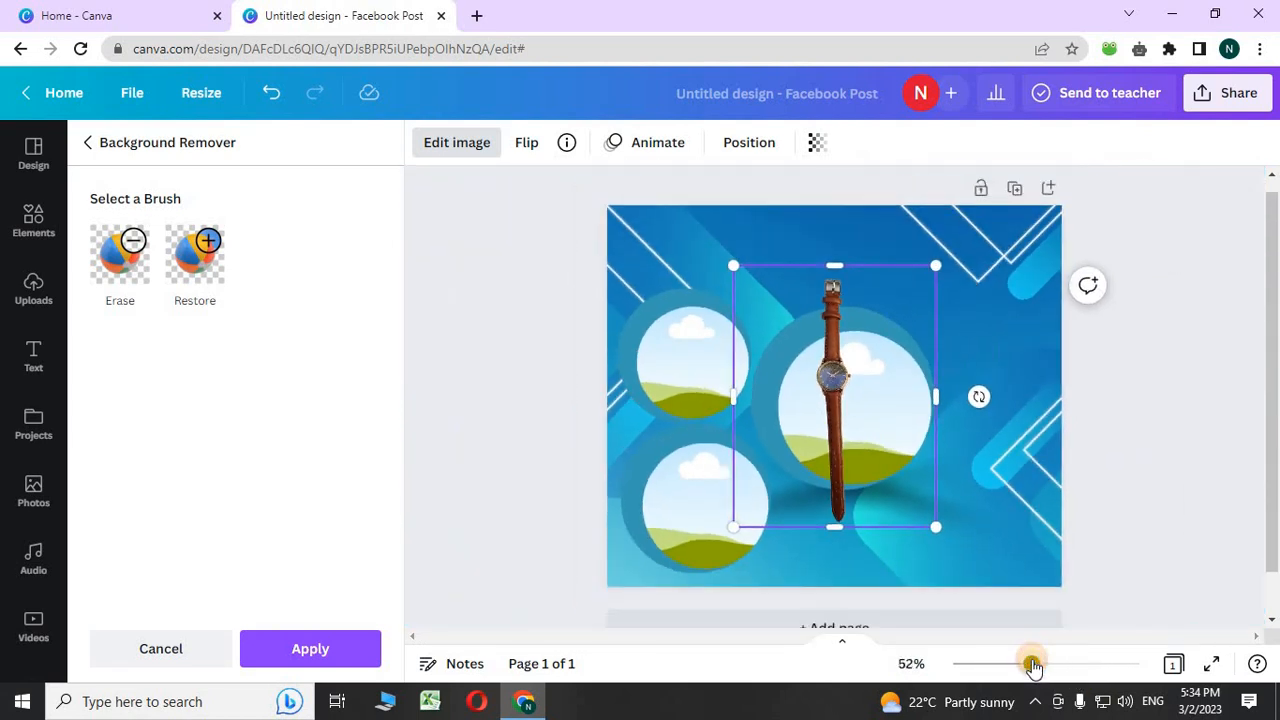
drag(836, 471, 991, 496)
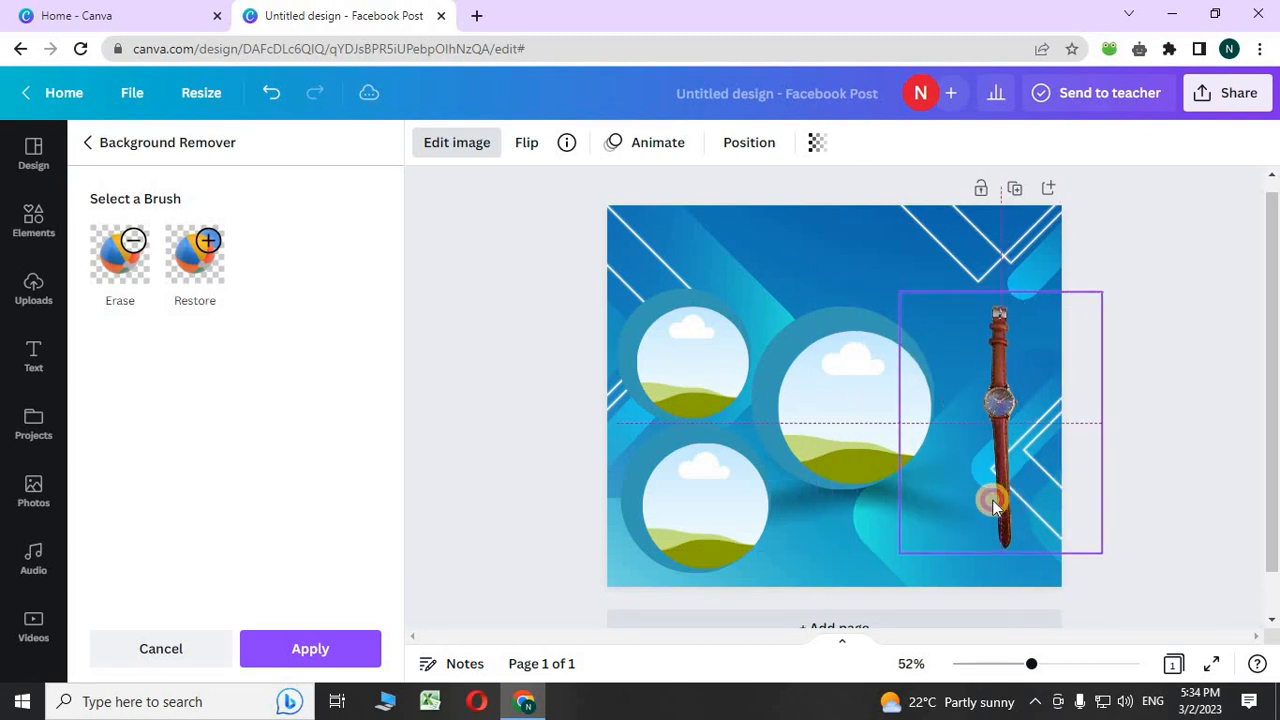
click(1003, 244)
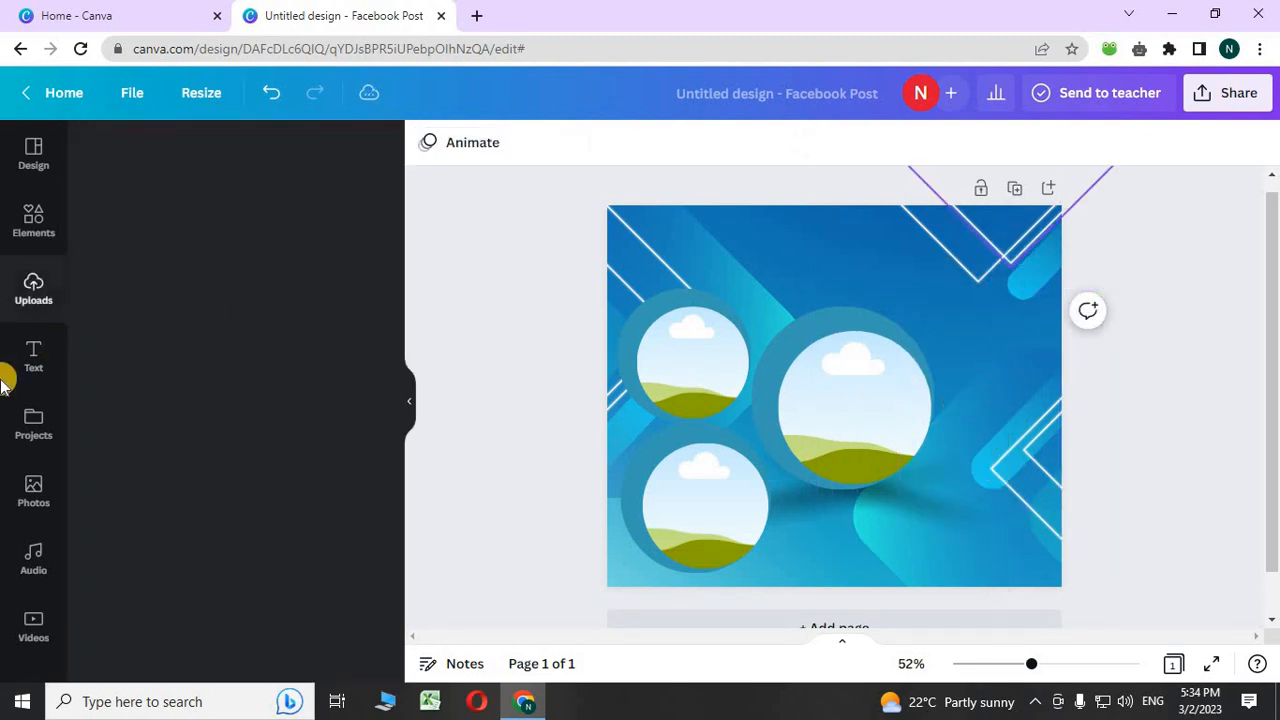
- Drop the boxed watch photo into the large circle and the standing-watch photo into the lower-left circle
scroll(280, 540, down, 3)
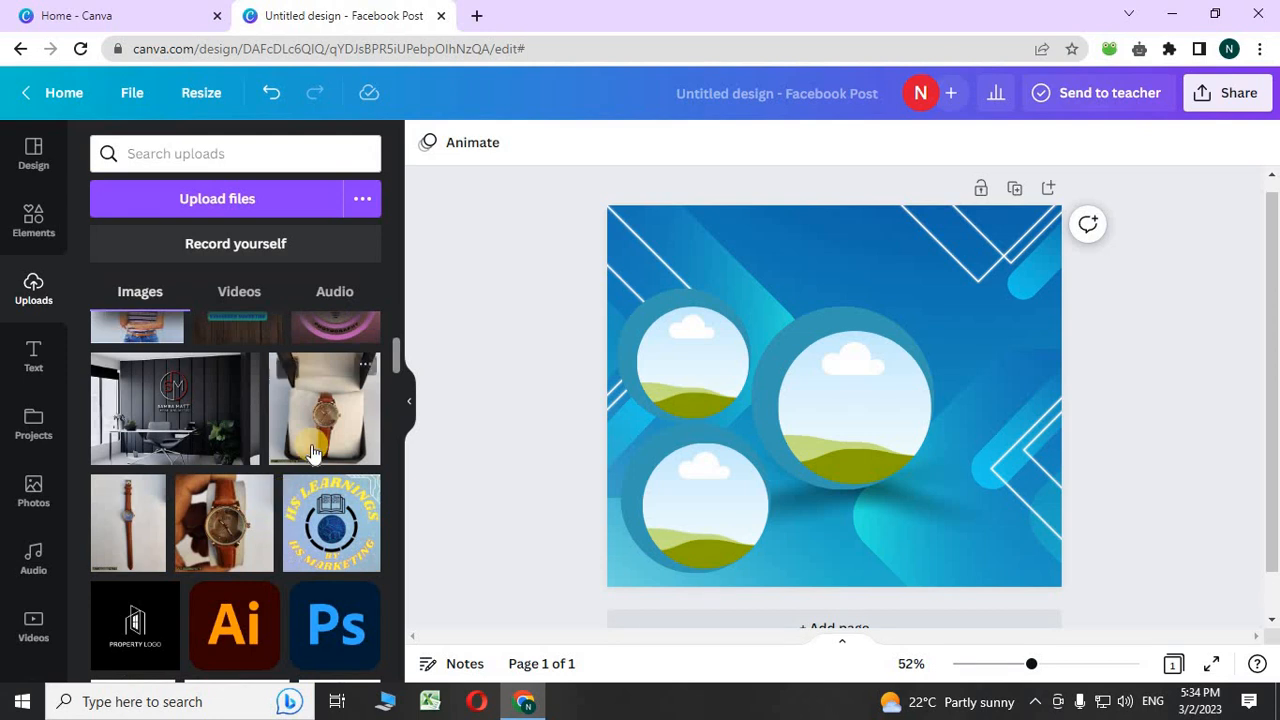
drag(864, 481, 694, 403)
click(214, 528)
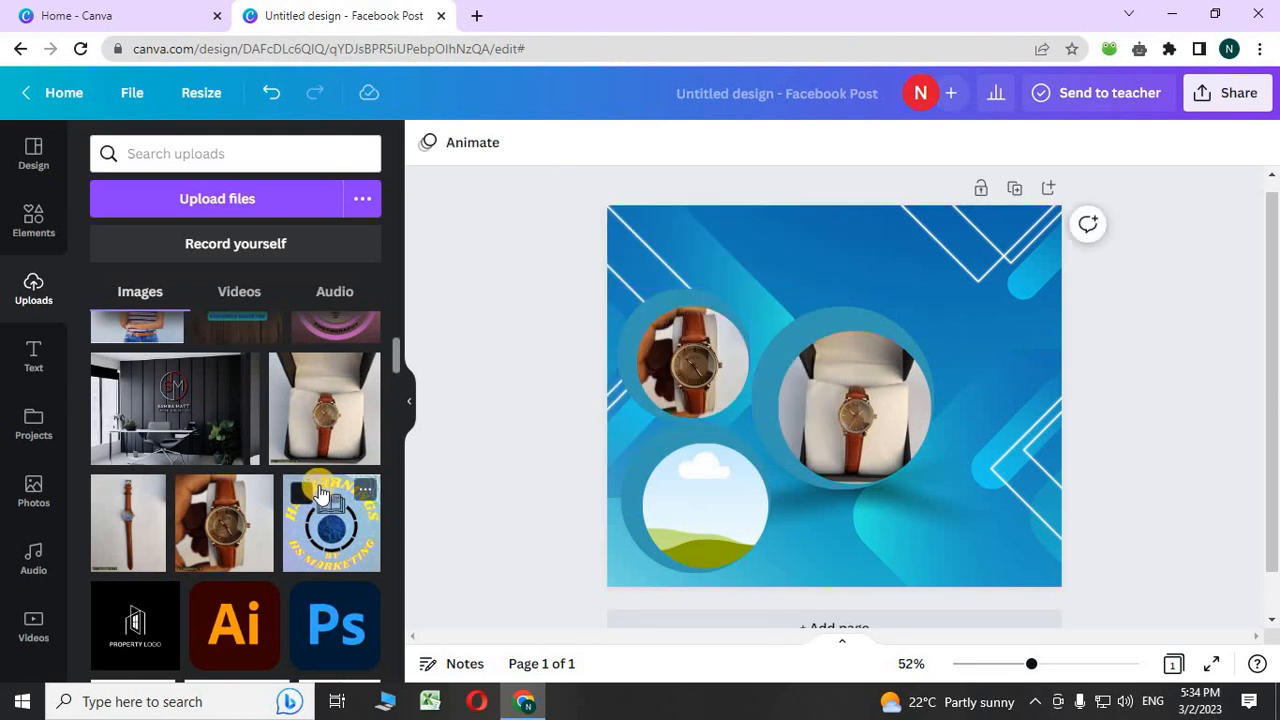
click(99, 517)
drag(843, 475, 758, 515)
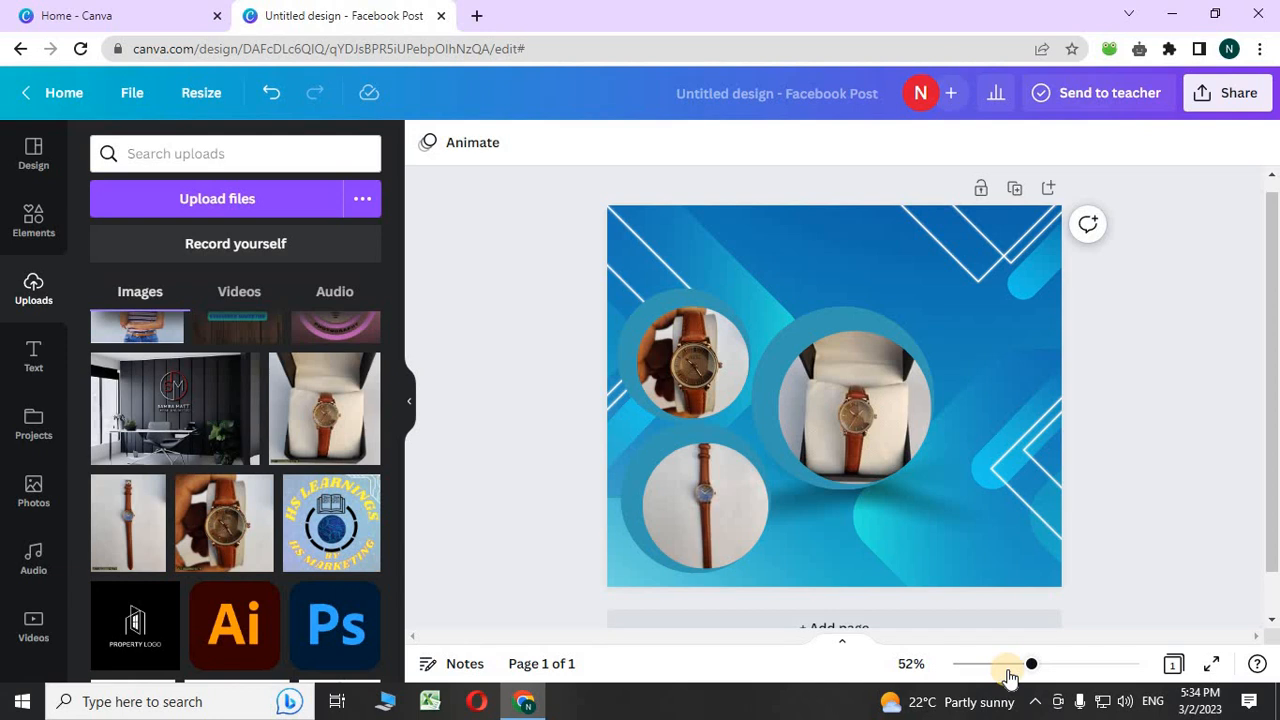
drag(1035, 670, 1100, 659)
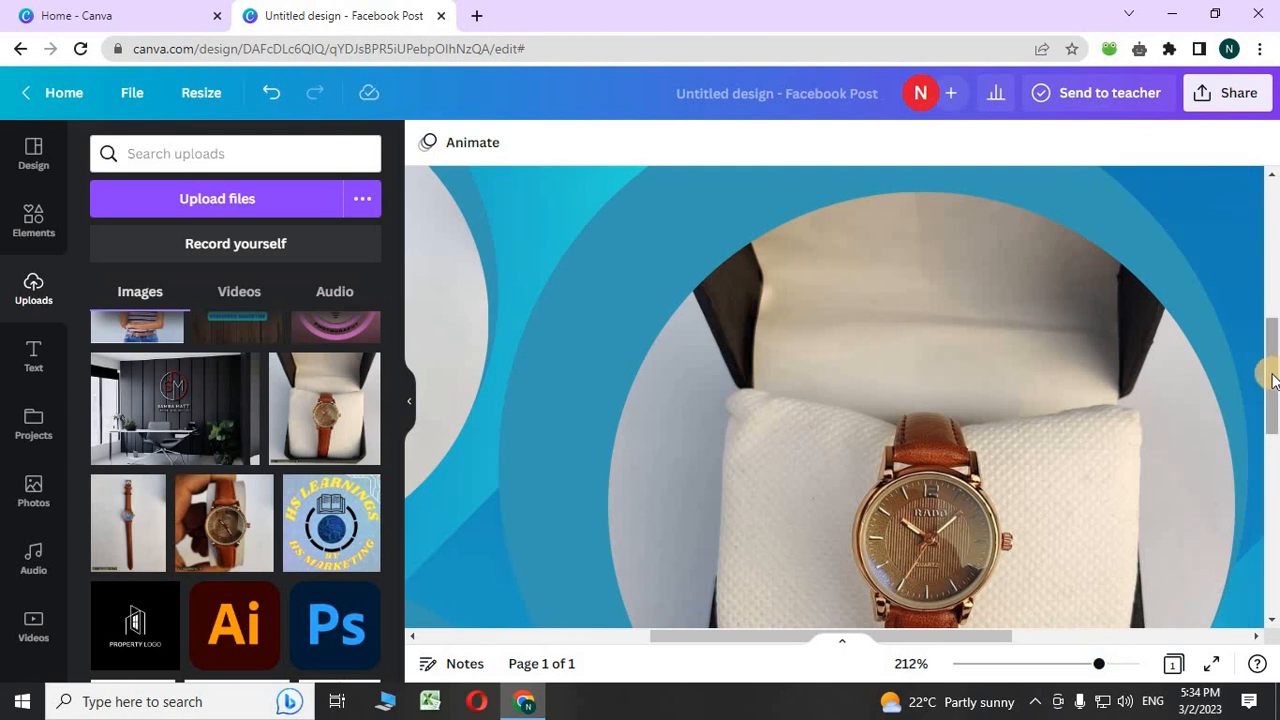
drag(1272, 380, 1272, 428)
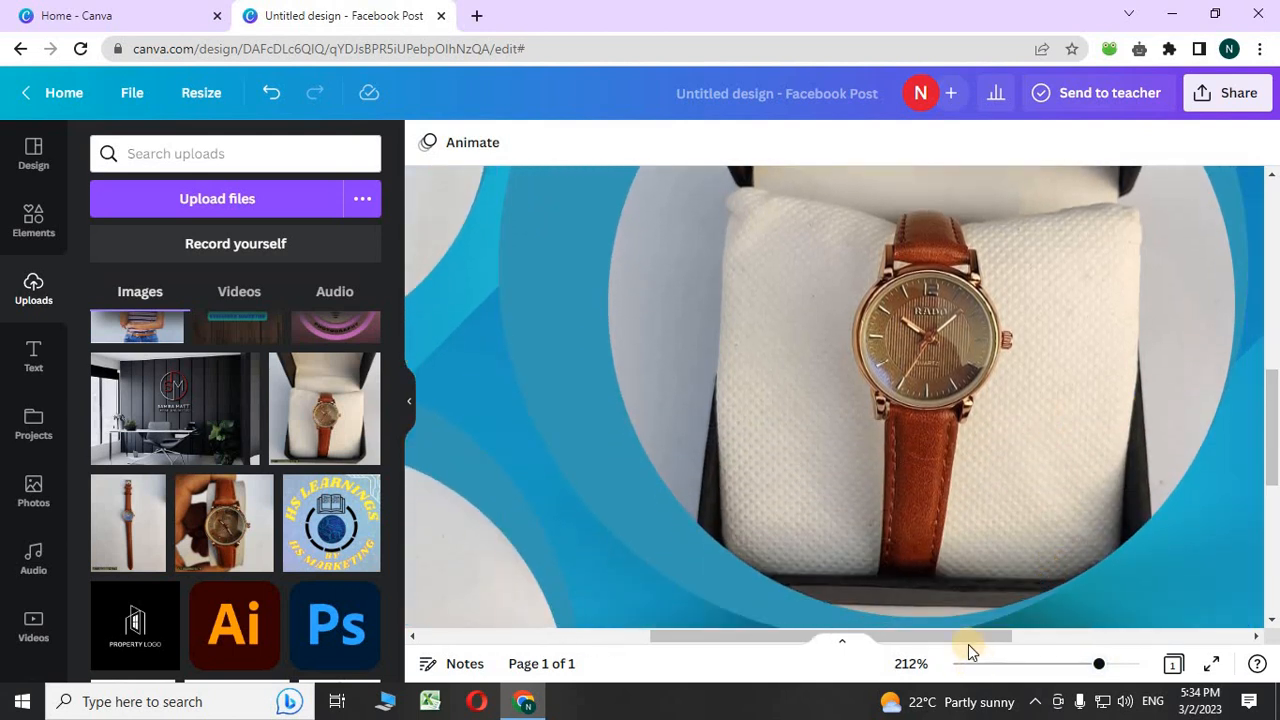
drag(968, 645, 828, 642)
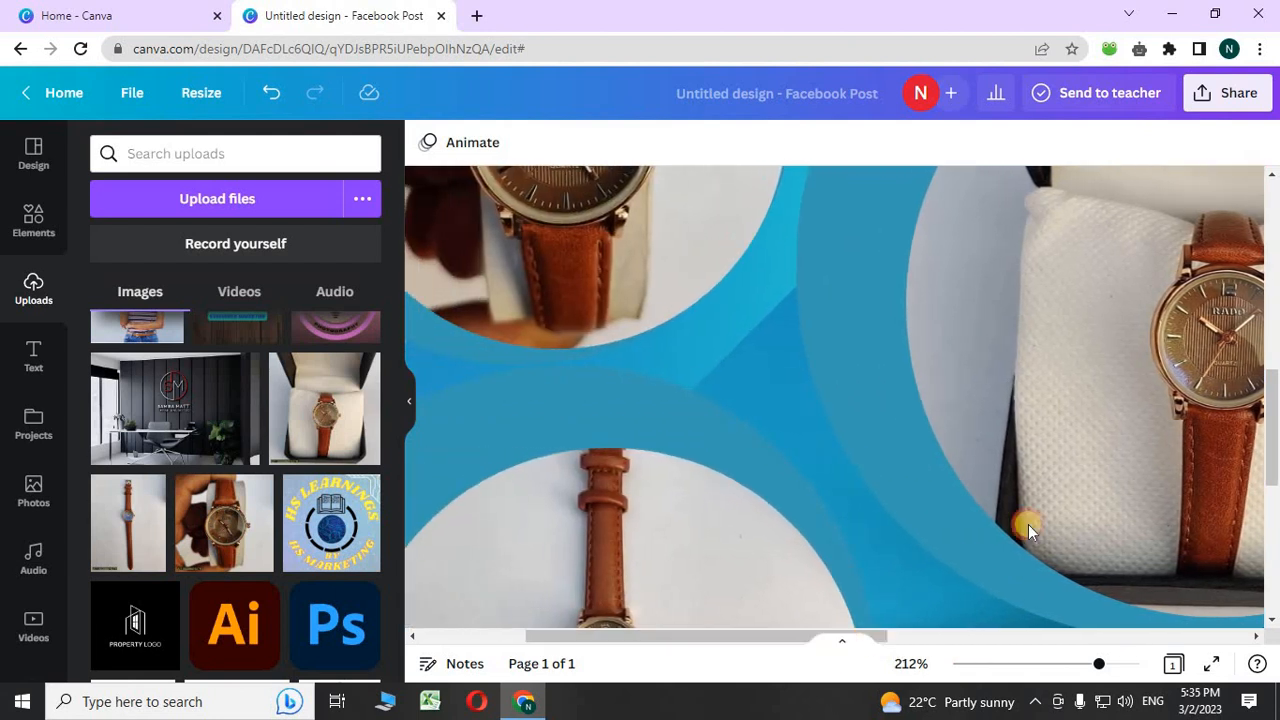
drag(1271, 447, 1271, 552)
drag(1093, 667, 1034, 658)
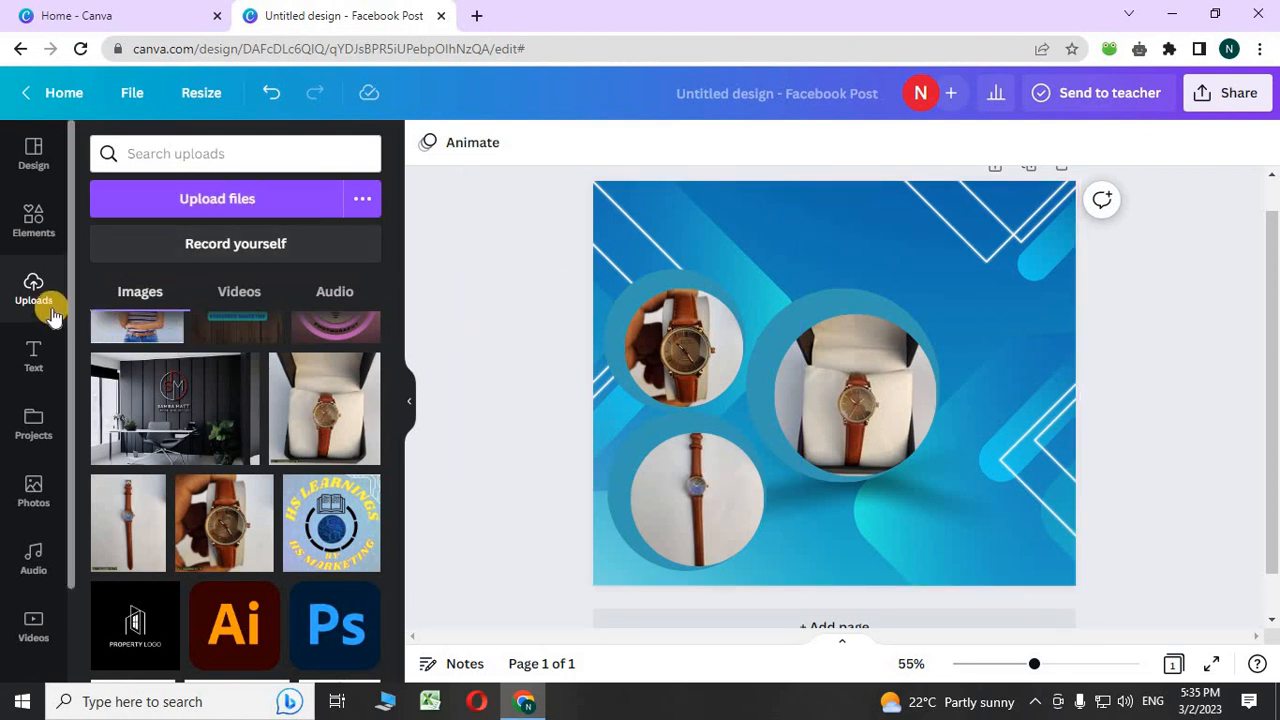
- Add a new text box, enlarge it to size 41.5 and widen it to fit one line
click(27, 373)
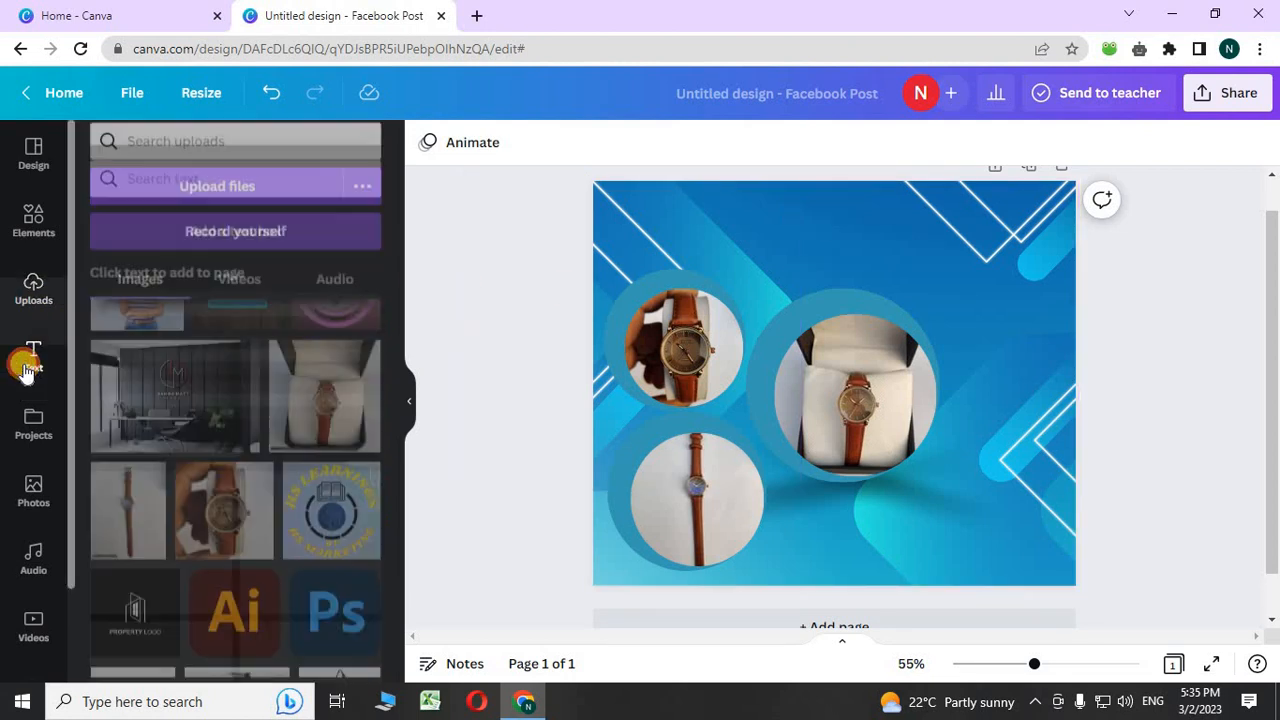
click(217, 207)
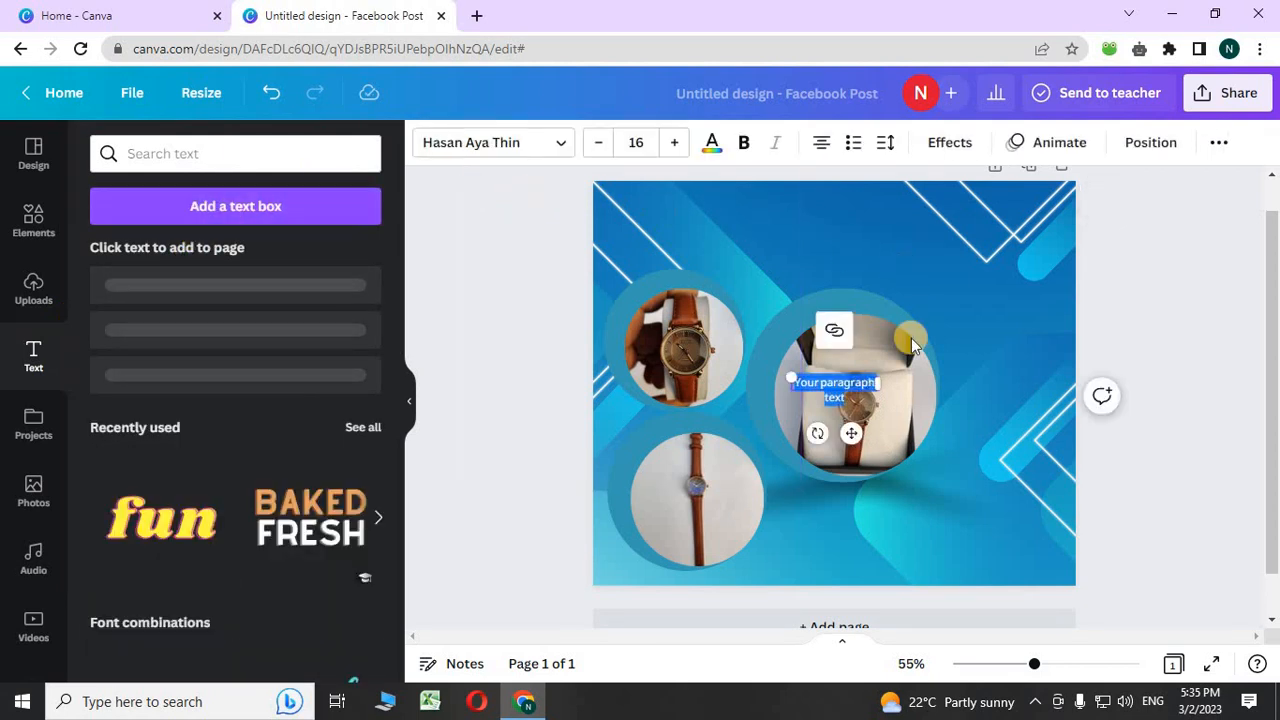
drag(787, 375, 655, 355)
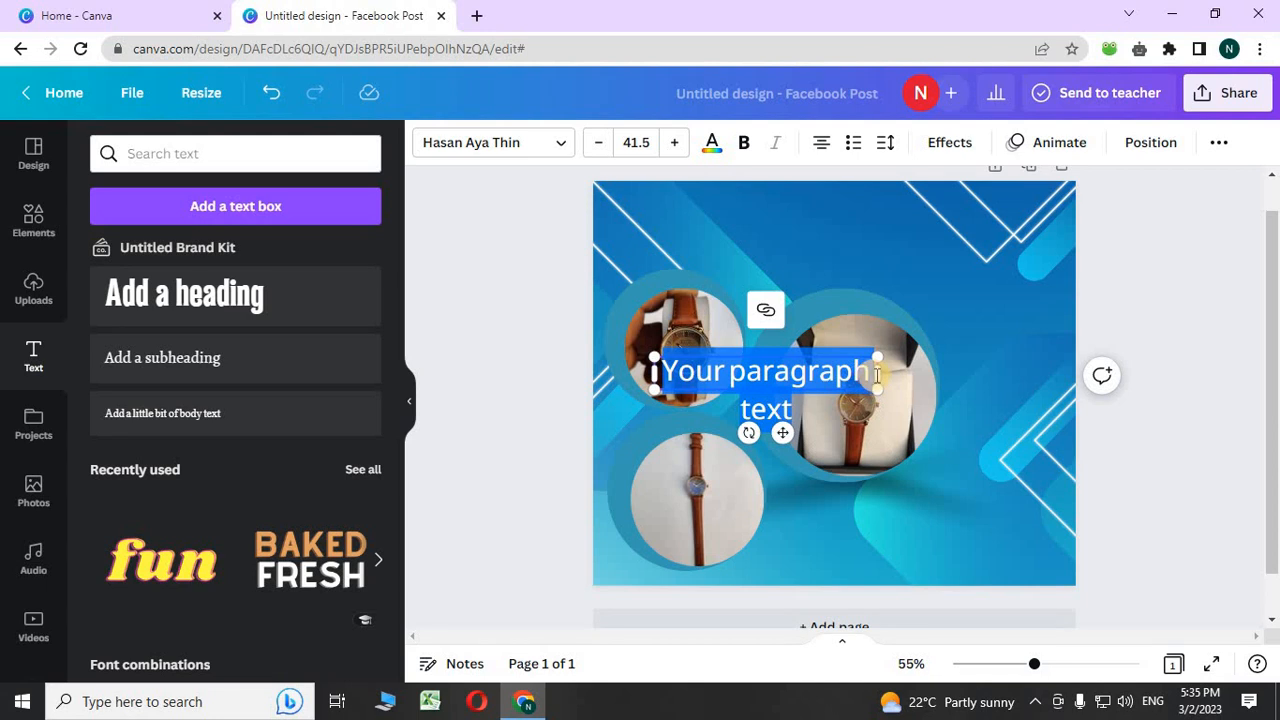
click(878, 374)
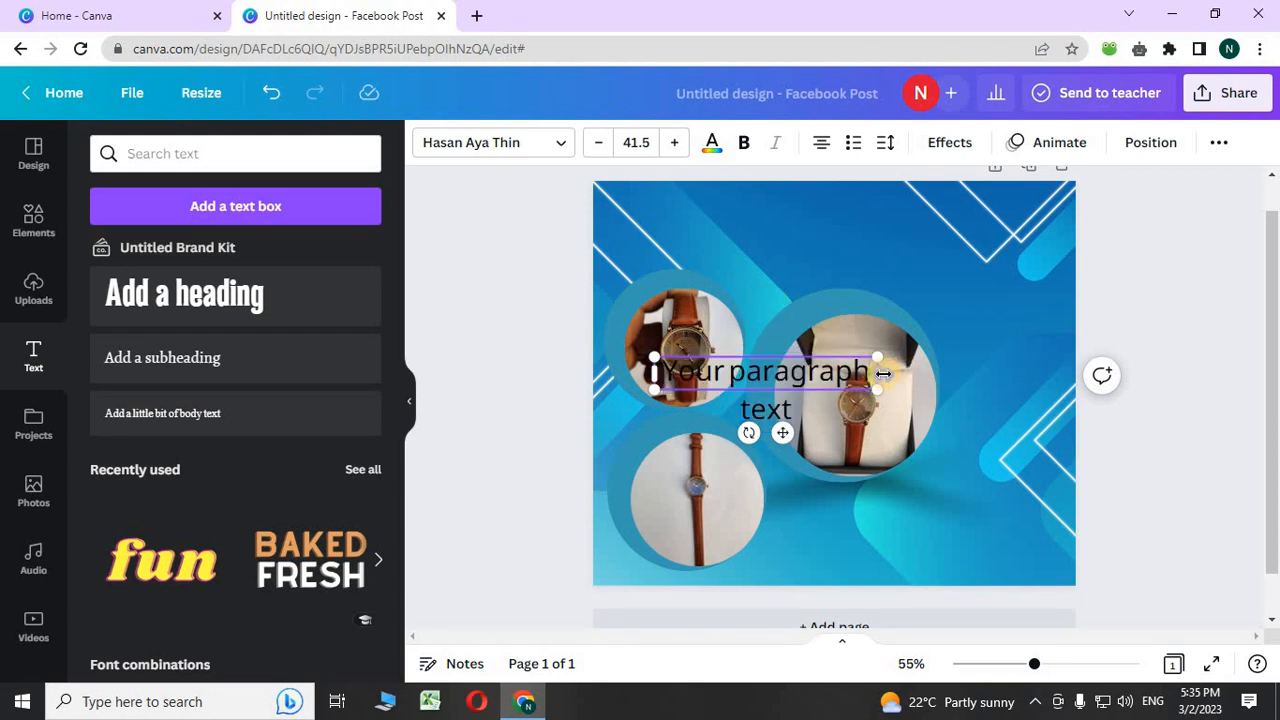
drag(883, 373, 969, 374)
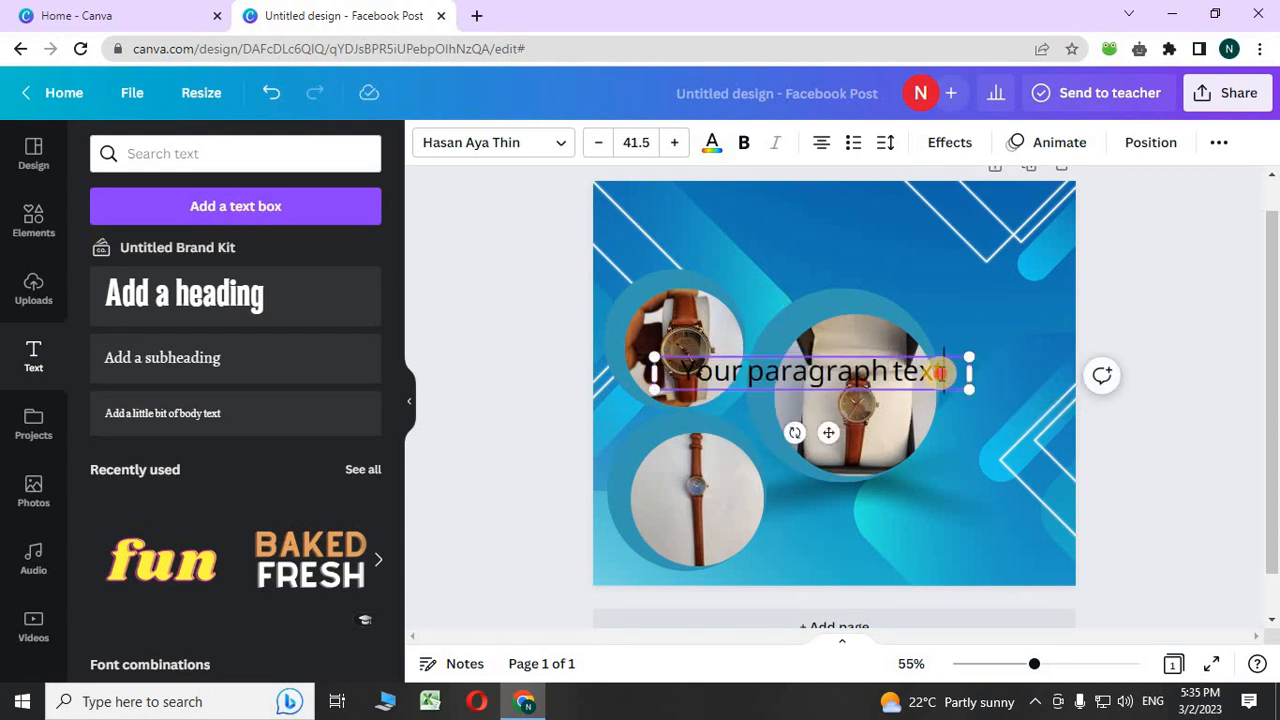
- Replace the placeholder with 'Rado Replica ladies watch' and narrow the box so it wraps
key(BackSpace)
key(BackSpace)
key(BackSpace)
key(BackSpace)
key(BackSpace)
key(BackSpace)
key(BackSpace)
key(BackSpace)
key(BackSpace)
key(BackSpace)
key(BackSpace)
key(BackSpace)
key(BackSpace)
key(BackSpace)
key(BackSpace)
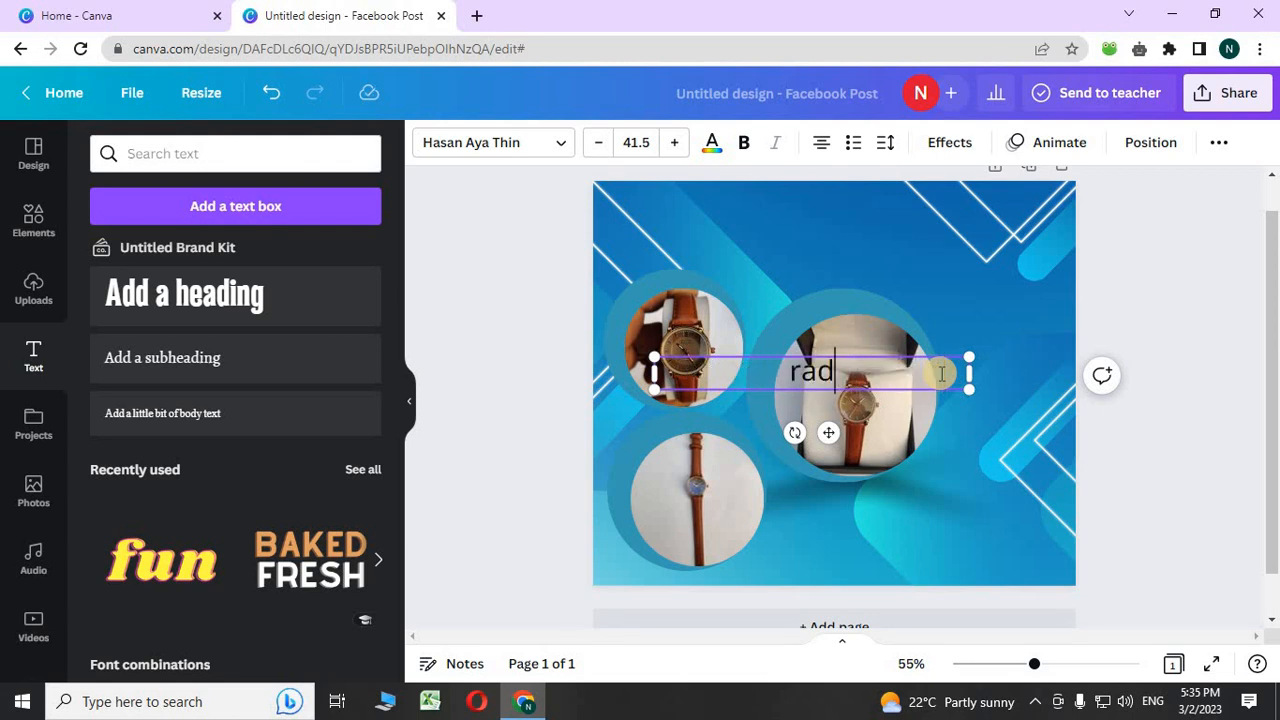
text(rado)
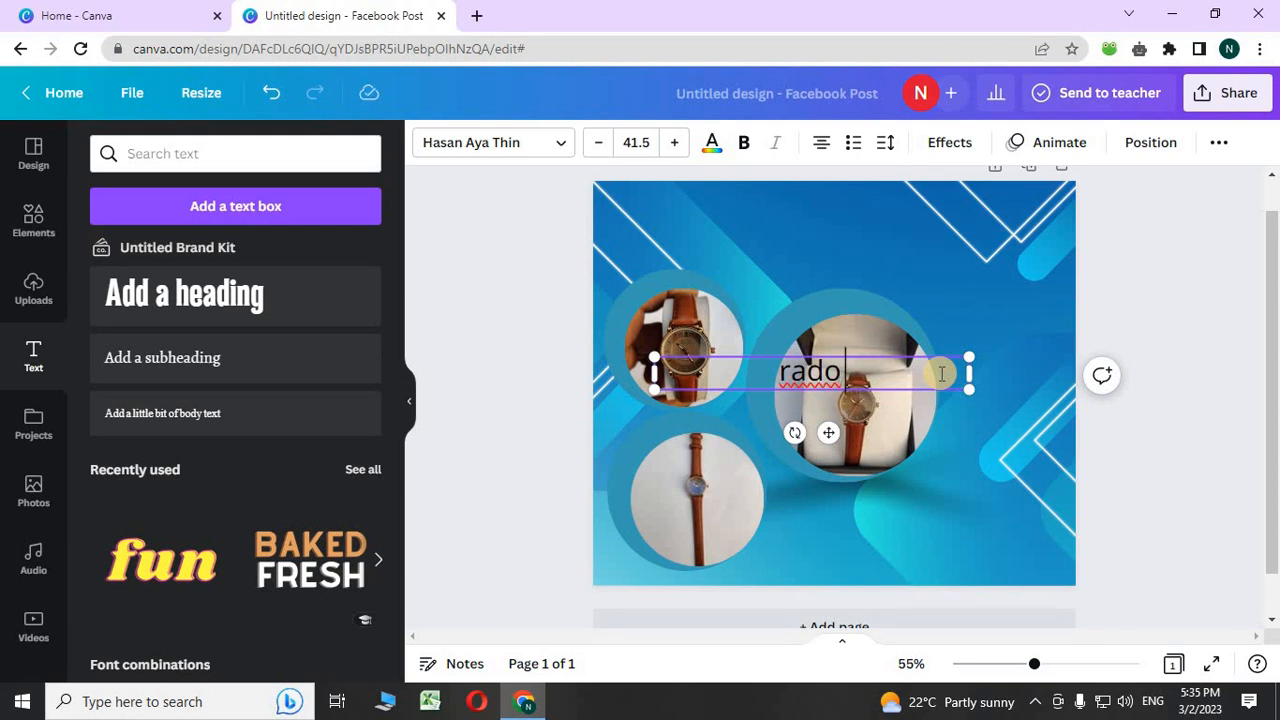
text( R)
text(y)
key(BackSpace)
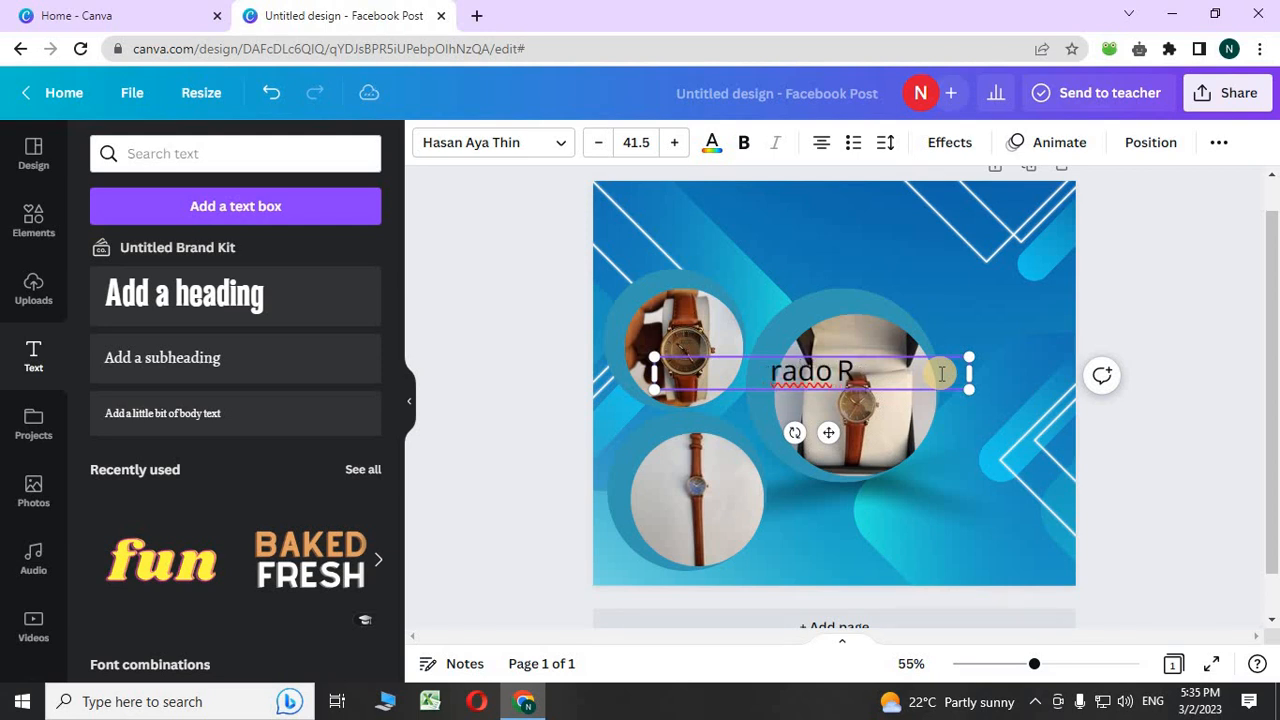
text(eplica)
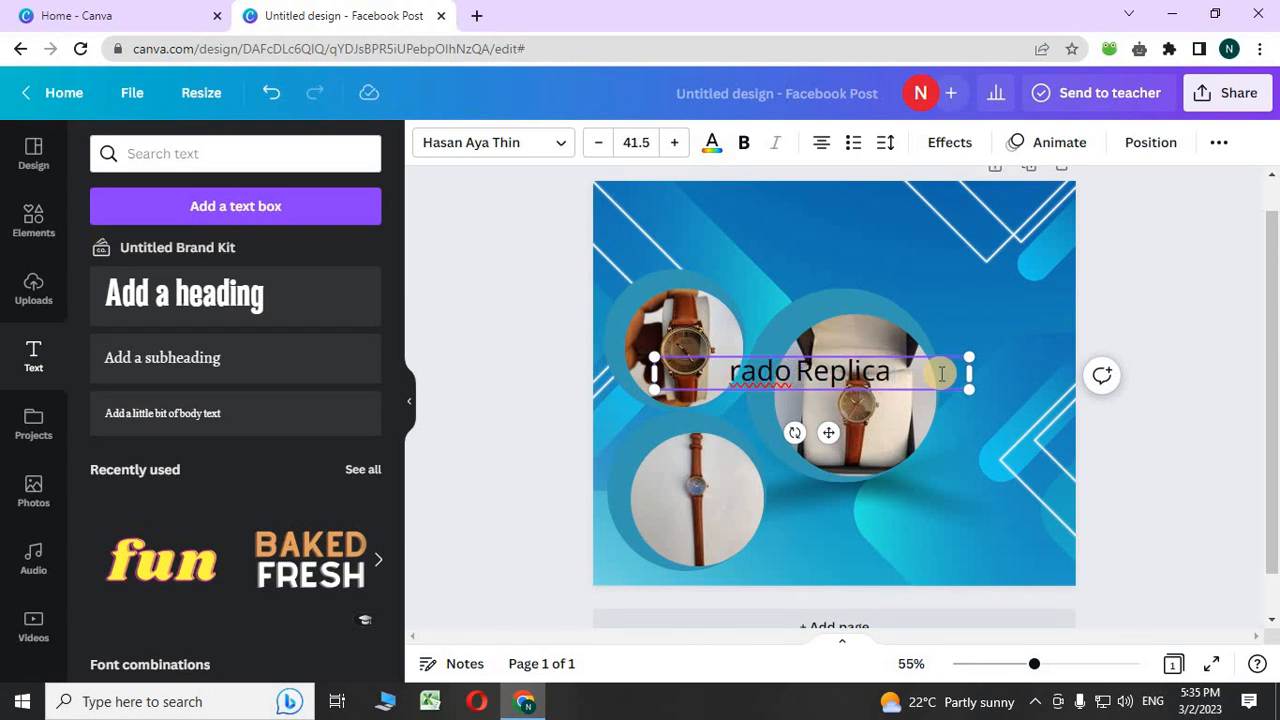
text( lad)
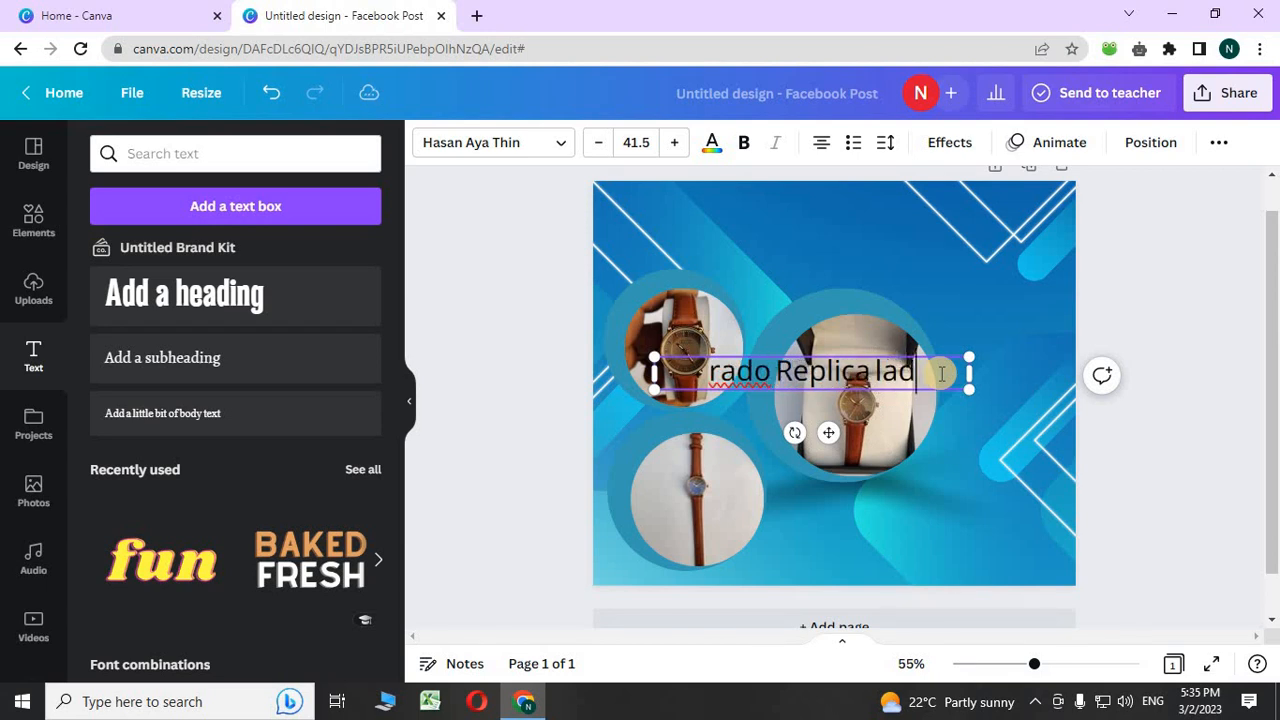
text(ies)
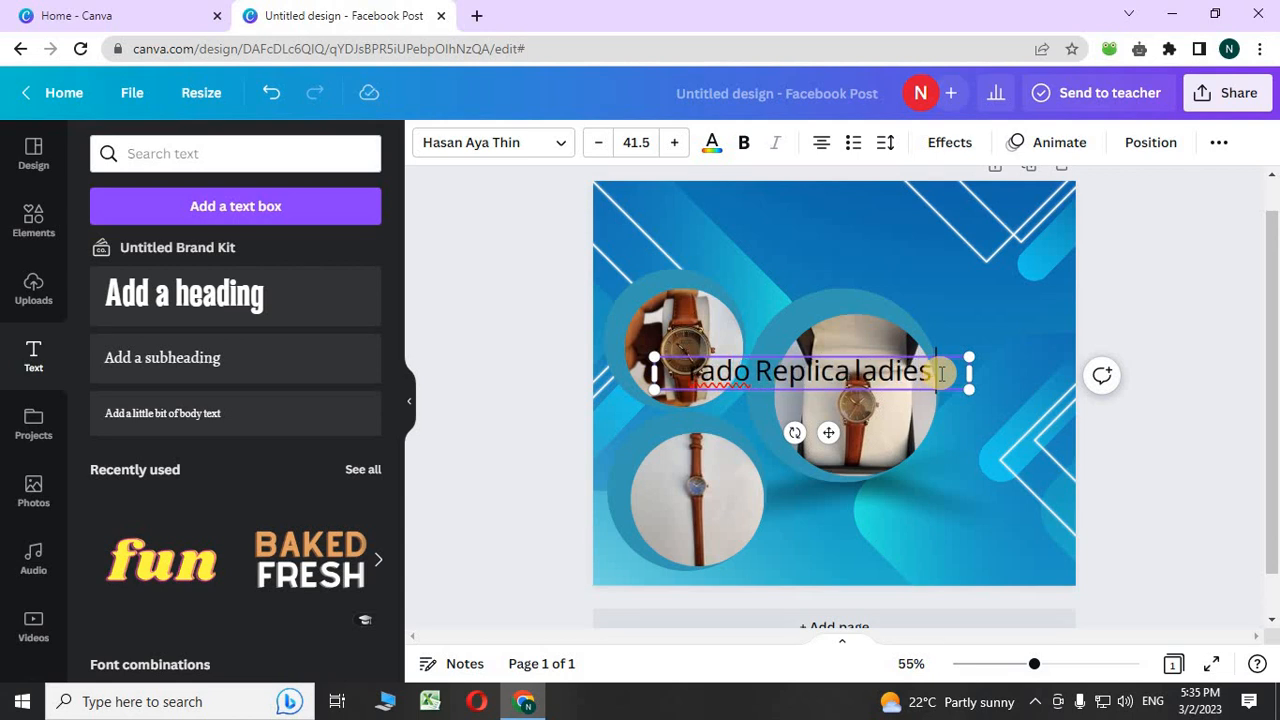
text( watch)
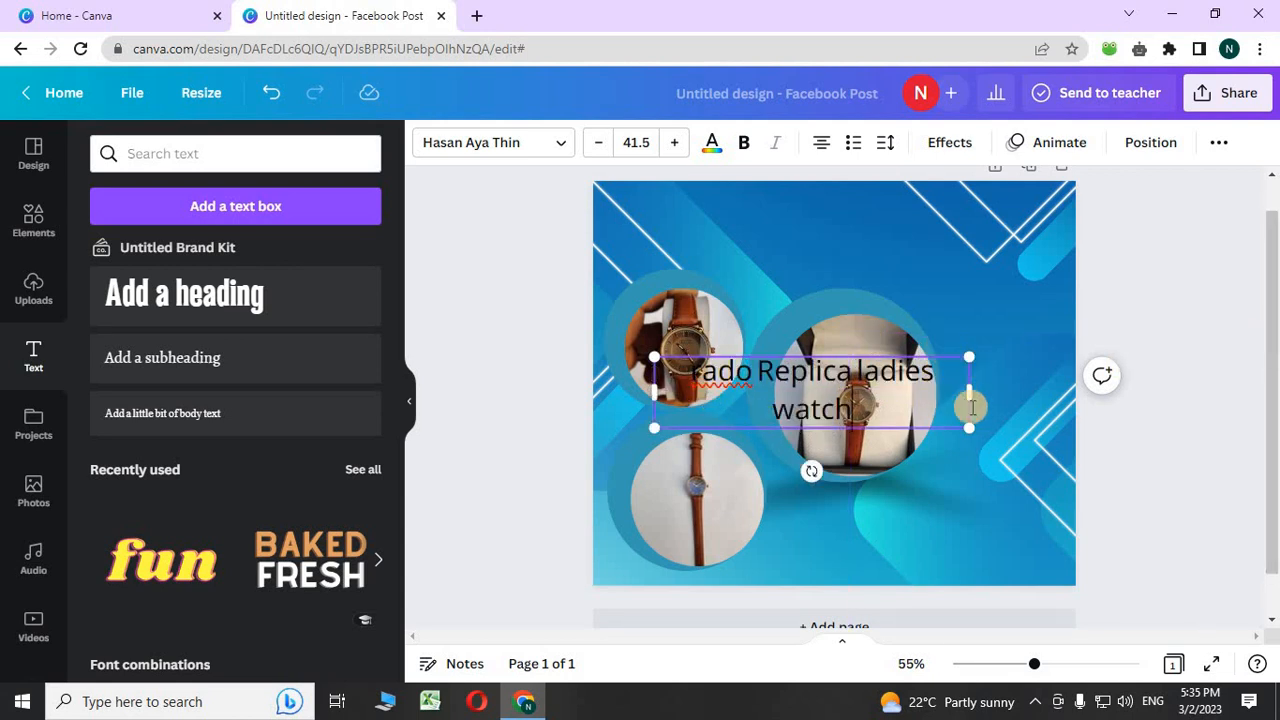
drag(969, 392, 930, 392)
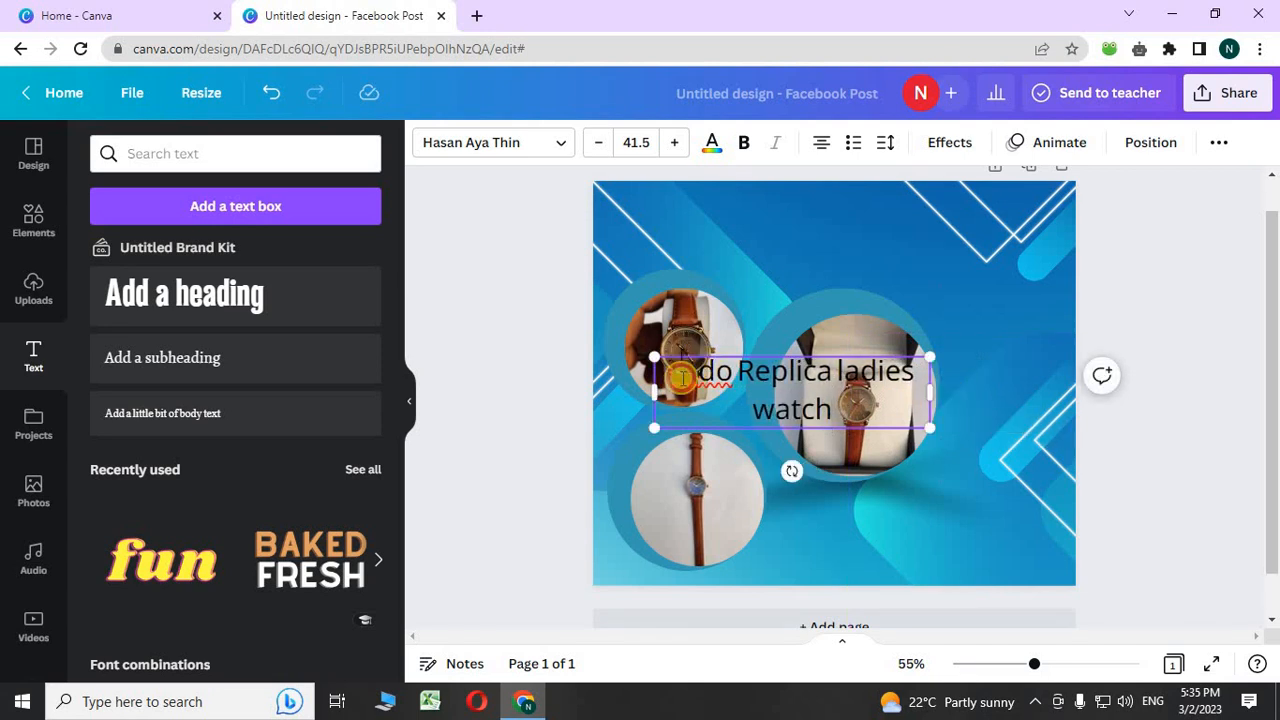
key(BackSpace)
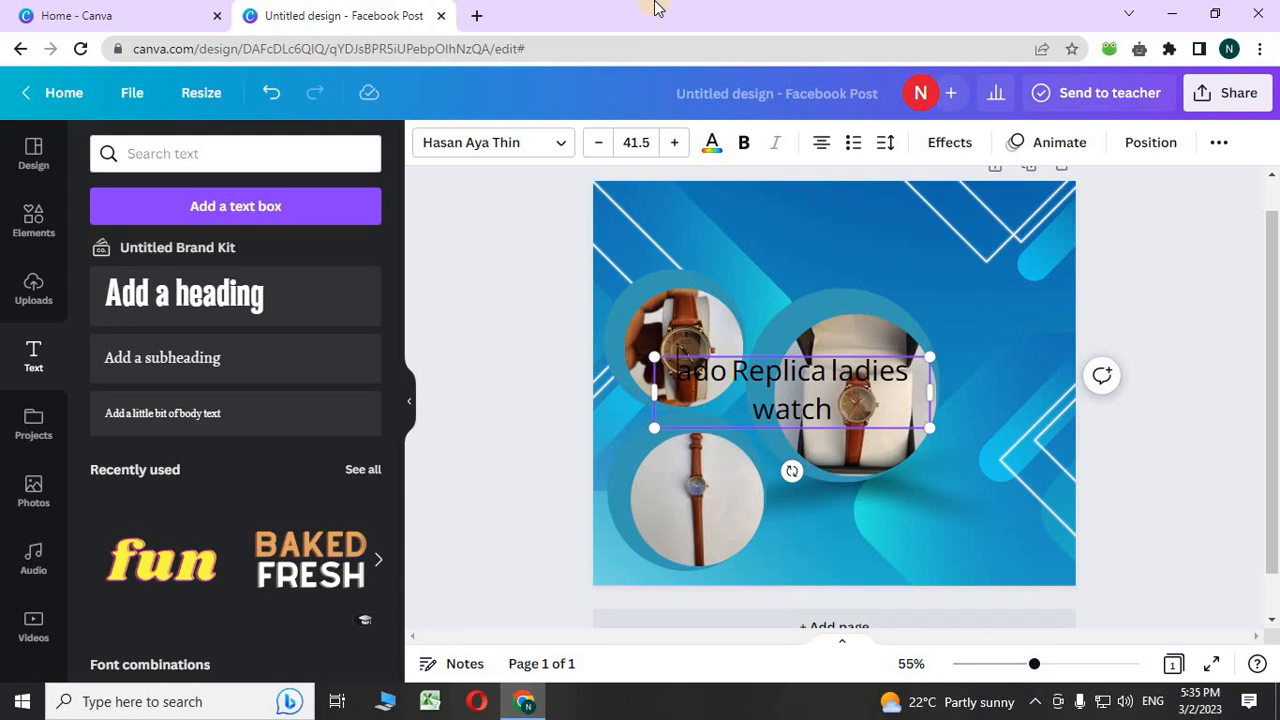
- Capitalise the heading's first R and switch its font to 29LT Bukra Wide
text(R)
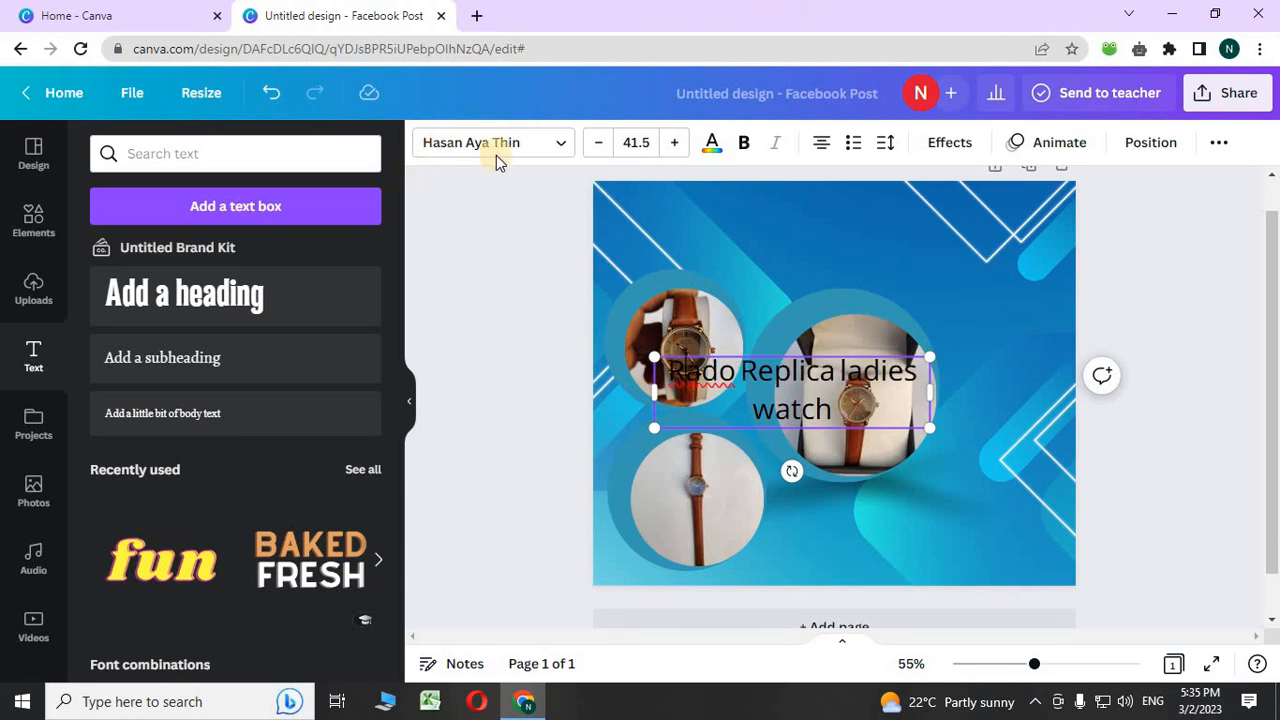
click(557, 140)
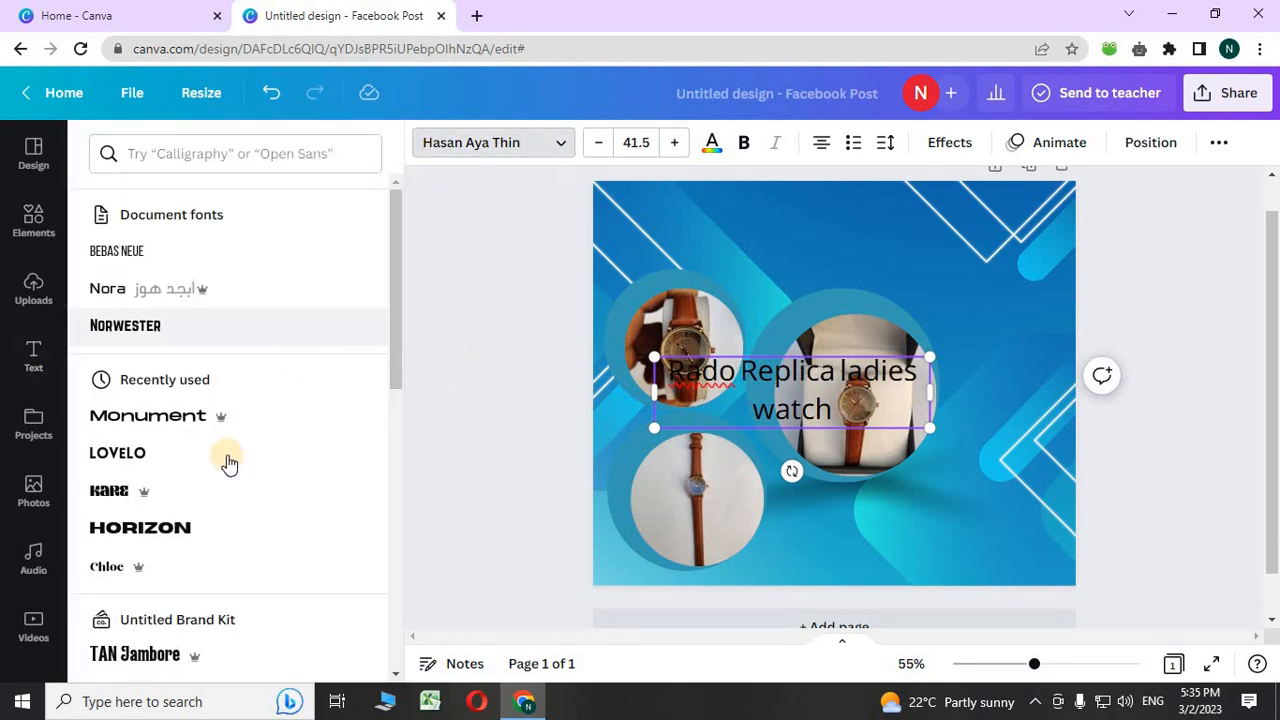
click(181, 387)
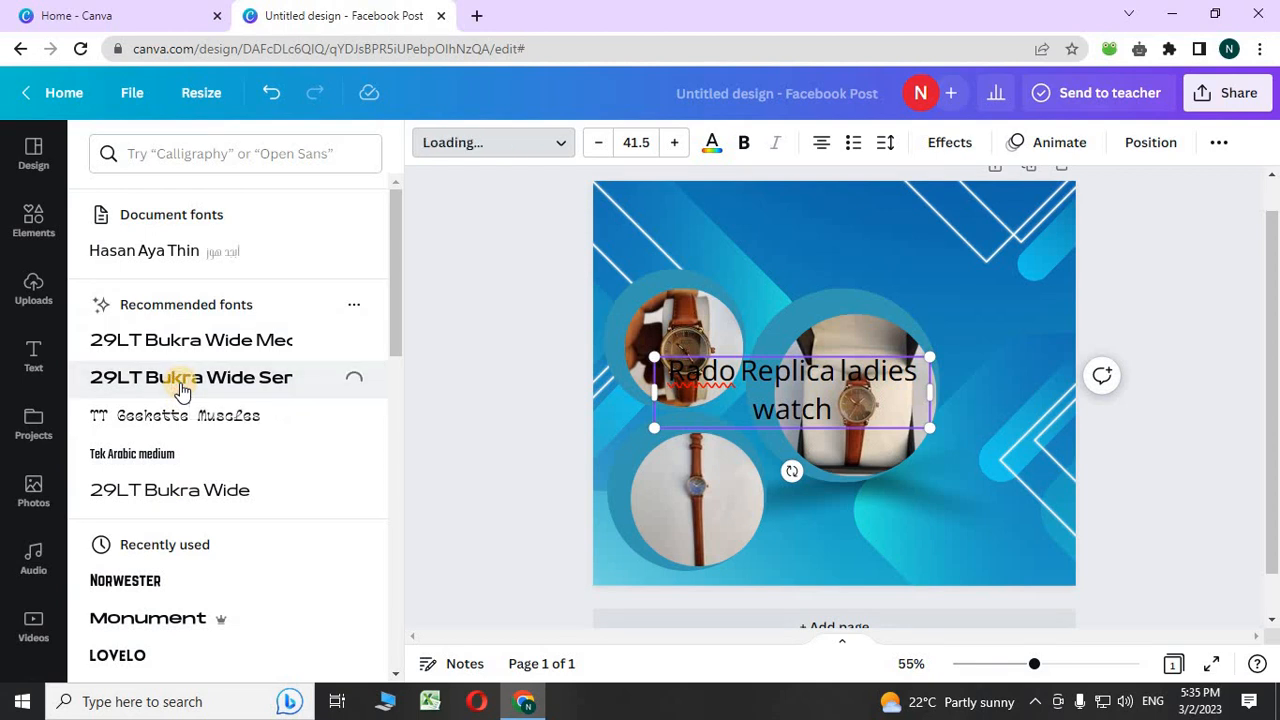
scroll(181, 387, down, 3)
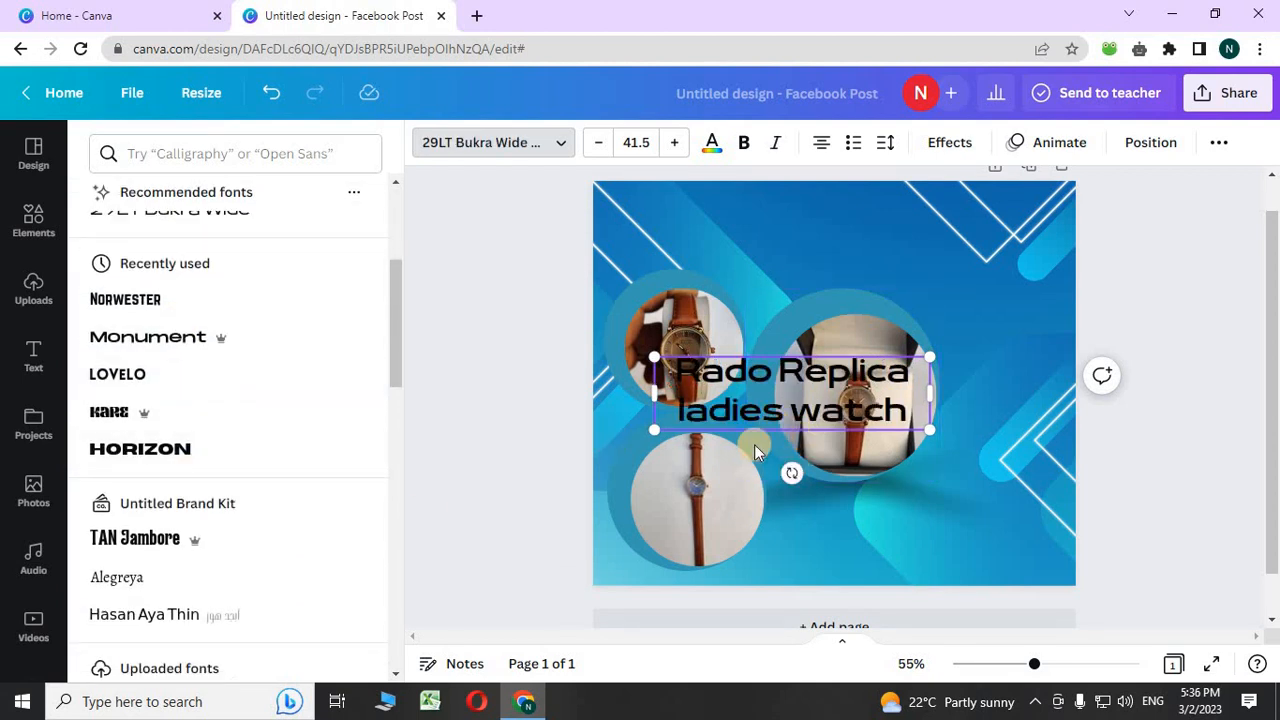
click(508, 428)
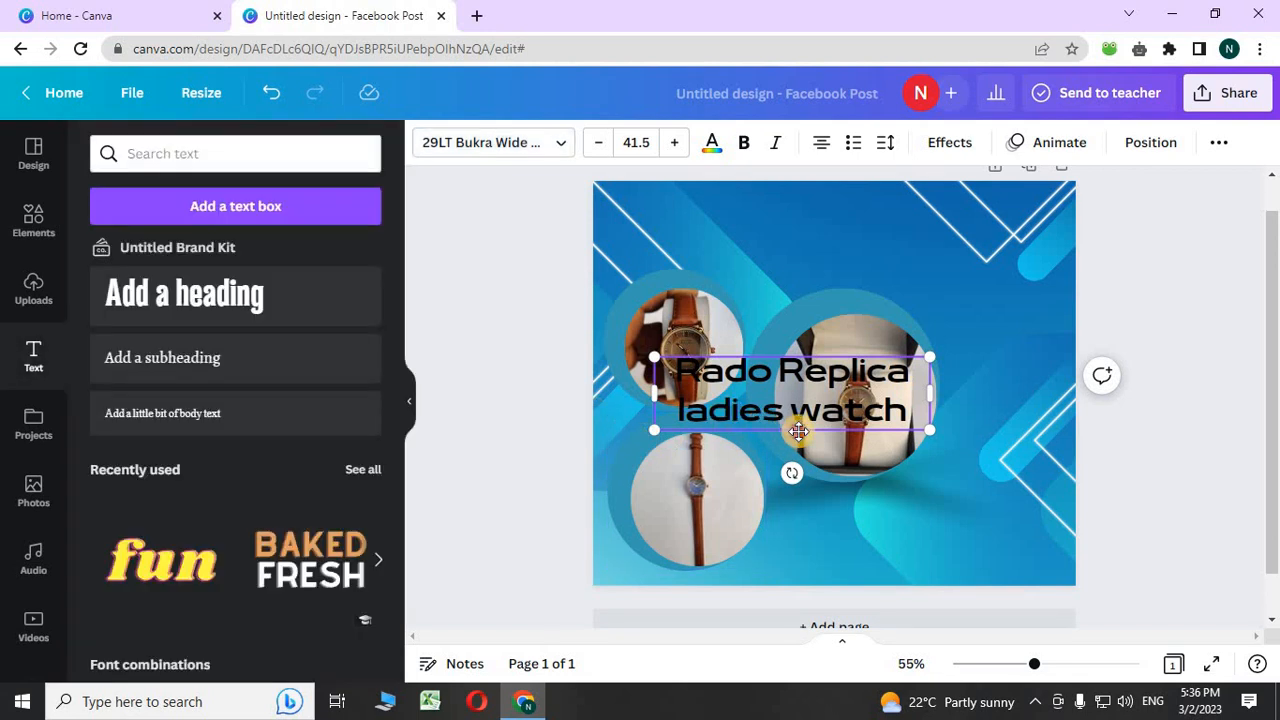
- Move the heading into the top-right area, above the large watch circle
drag(798, 432, 908, 274)
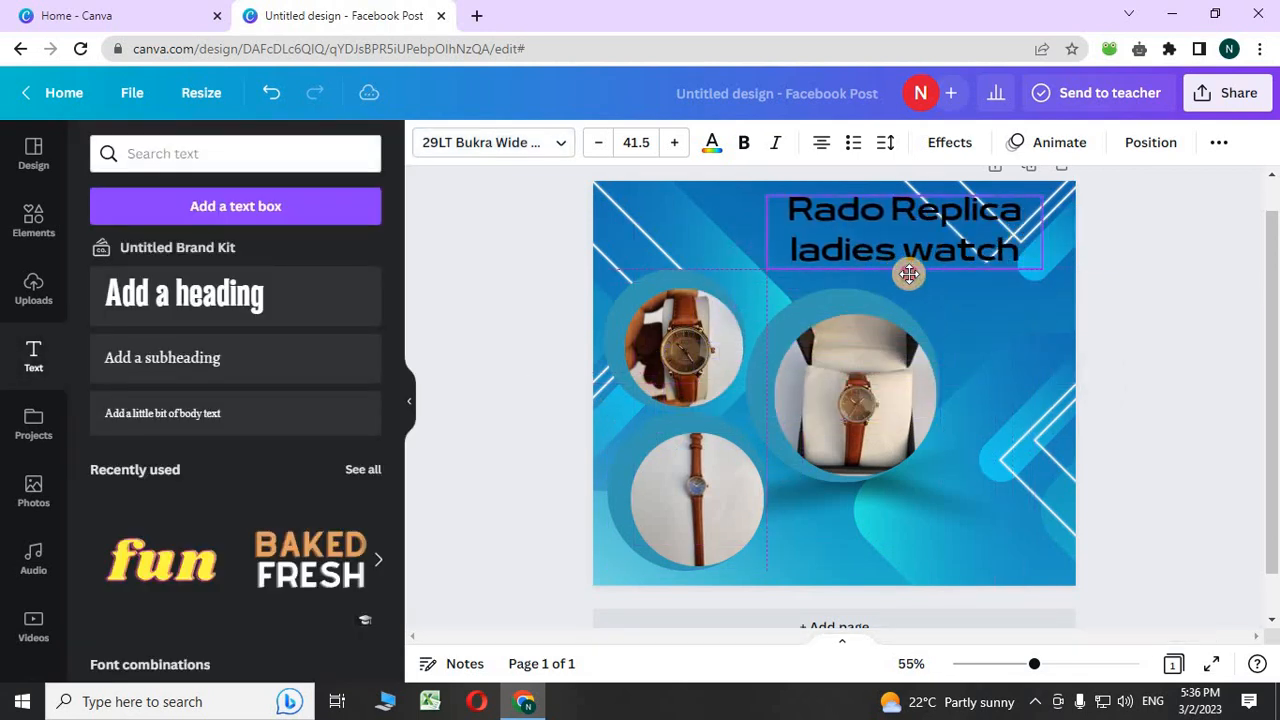
click(524, 328)
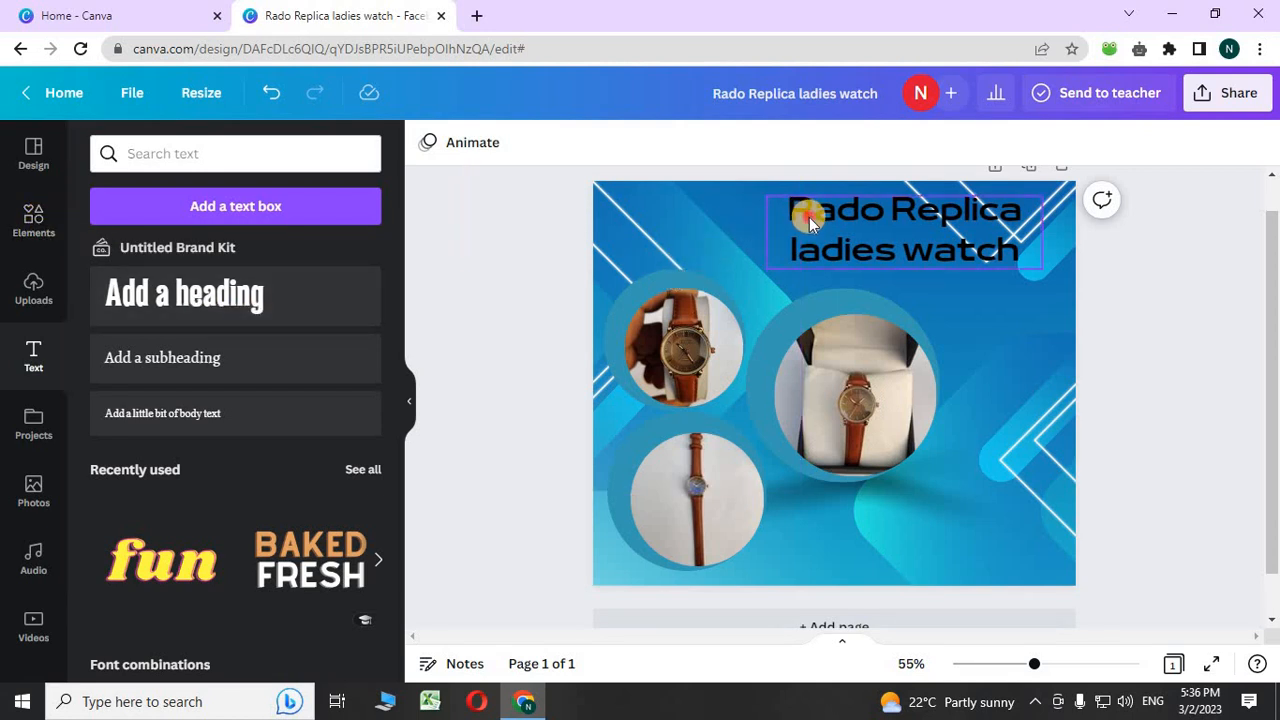
drag(809, 217, 839, 224)
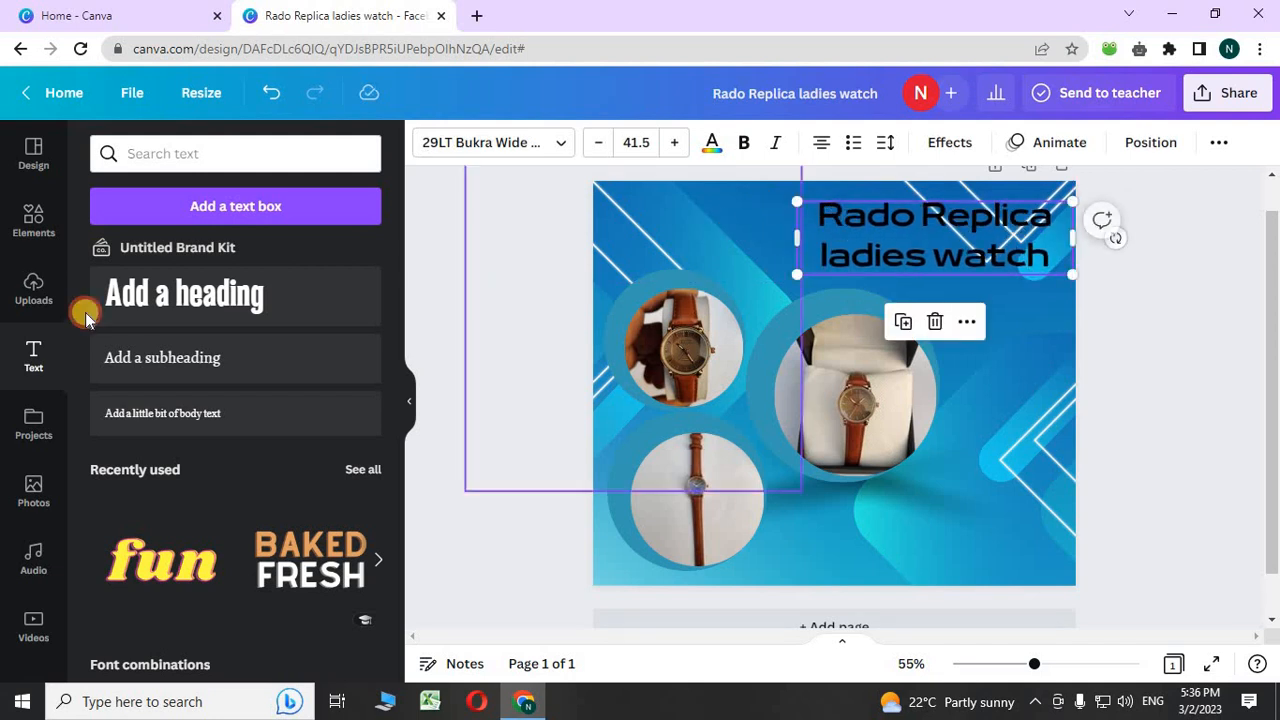
- Add the HS Learnings by HS Marketing upload, shrink it and park it bottom-right
click(30, 302)
scroll(186, 380, down, 2)
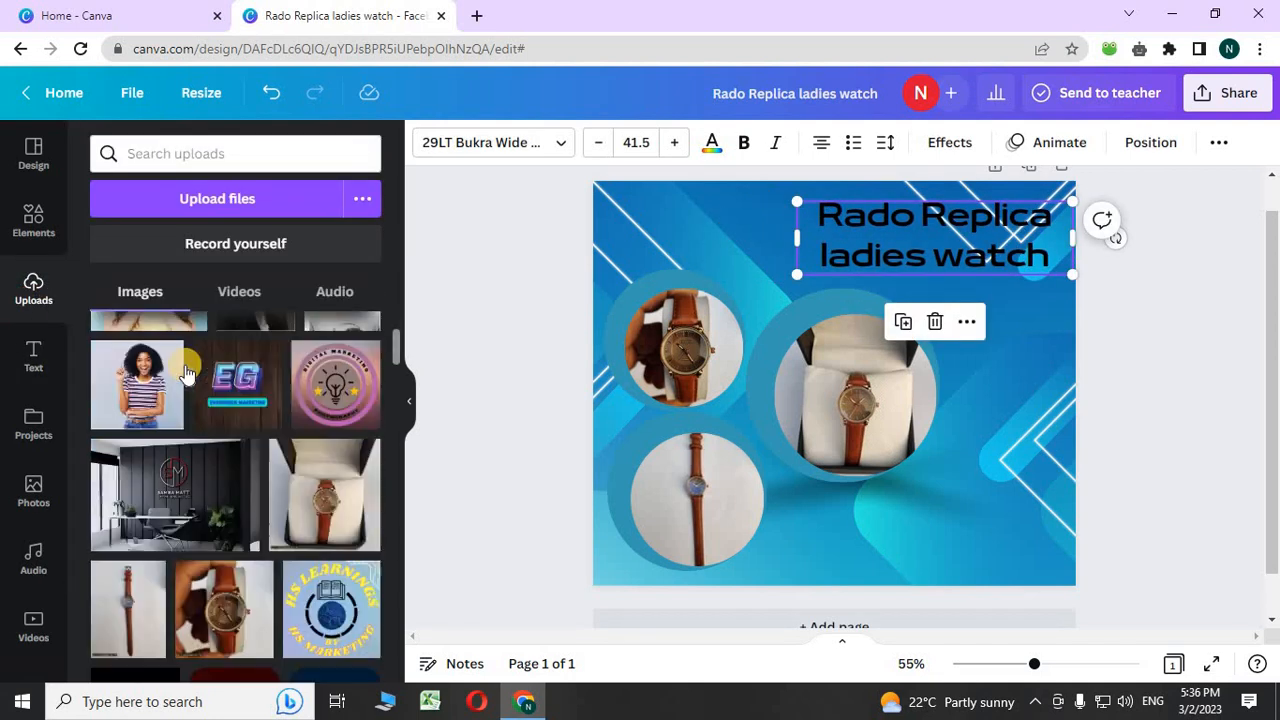
scroll(186, 370, down, 4)
scroll(195, 360, up, 2)
click(320, 420)
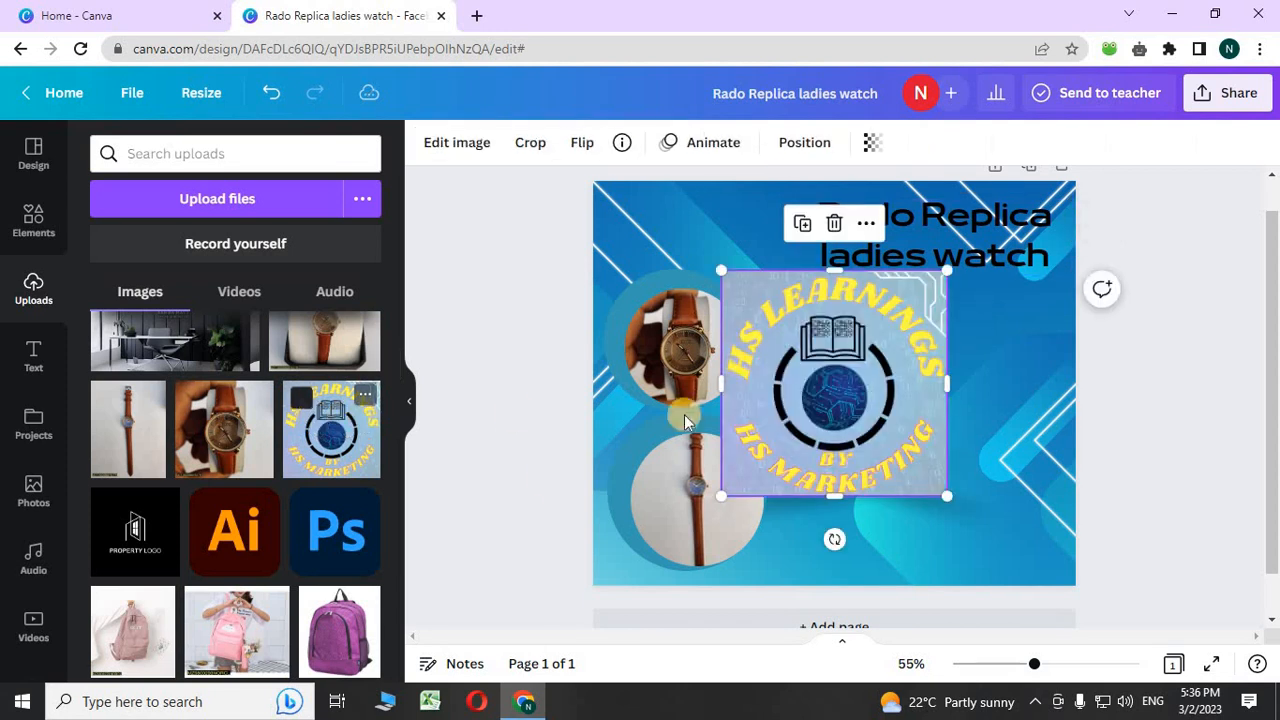
drag(783, 425, 932, 518)
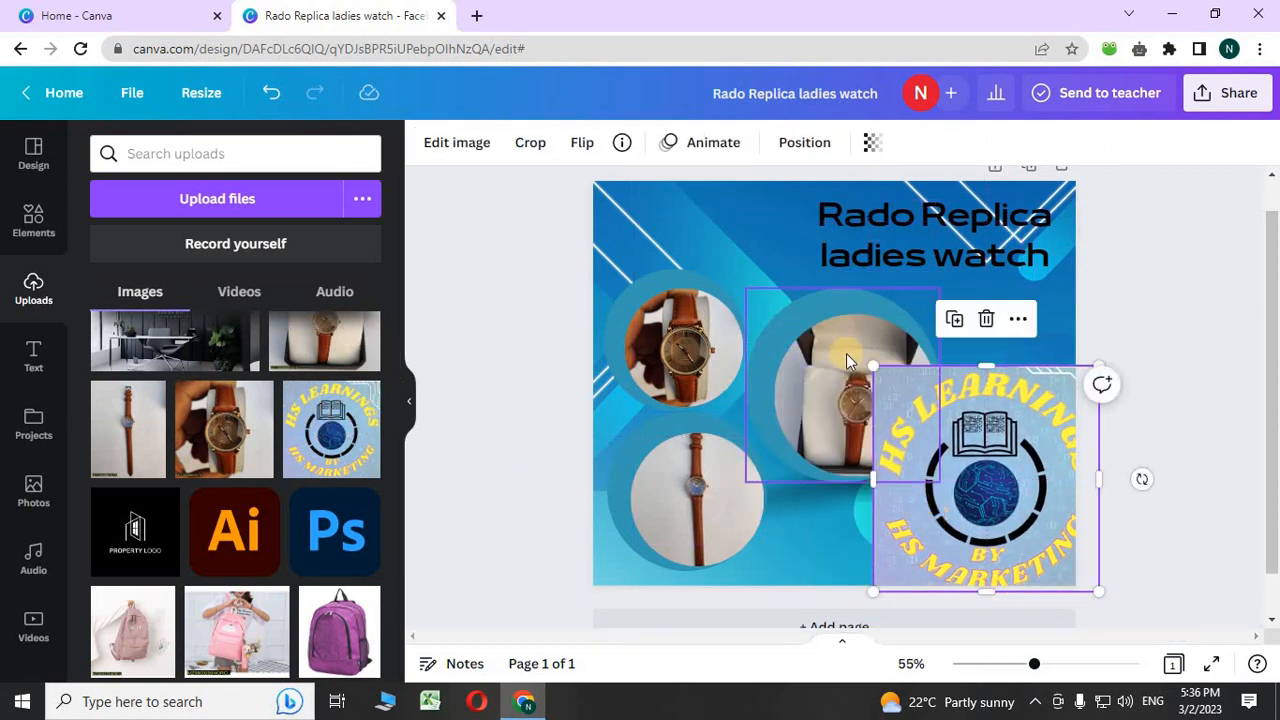
drag(874, 368, 966, 457)
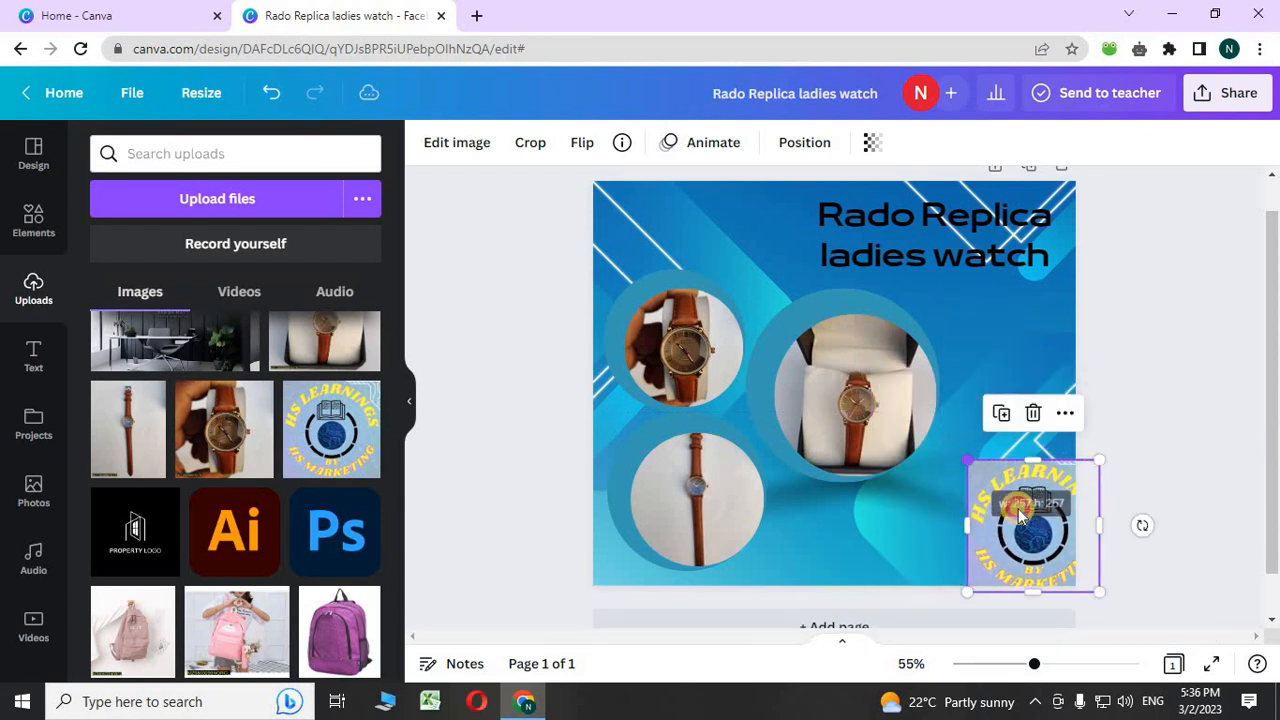
drag(1047, 523, 997, 526)
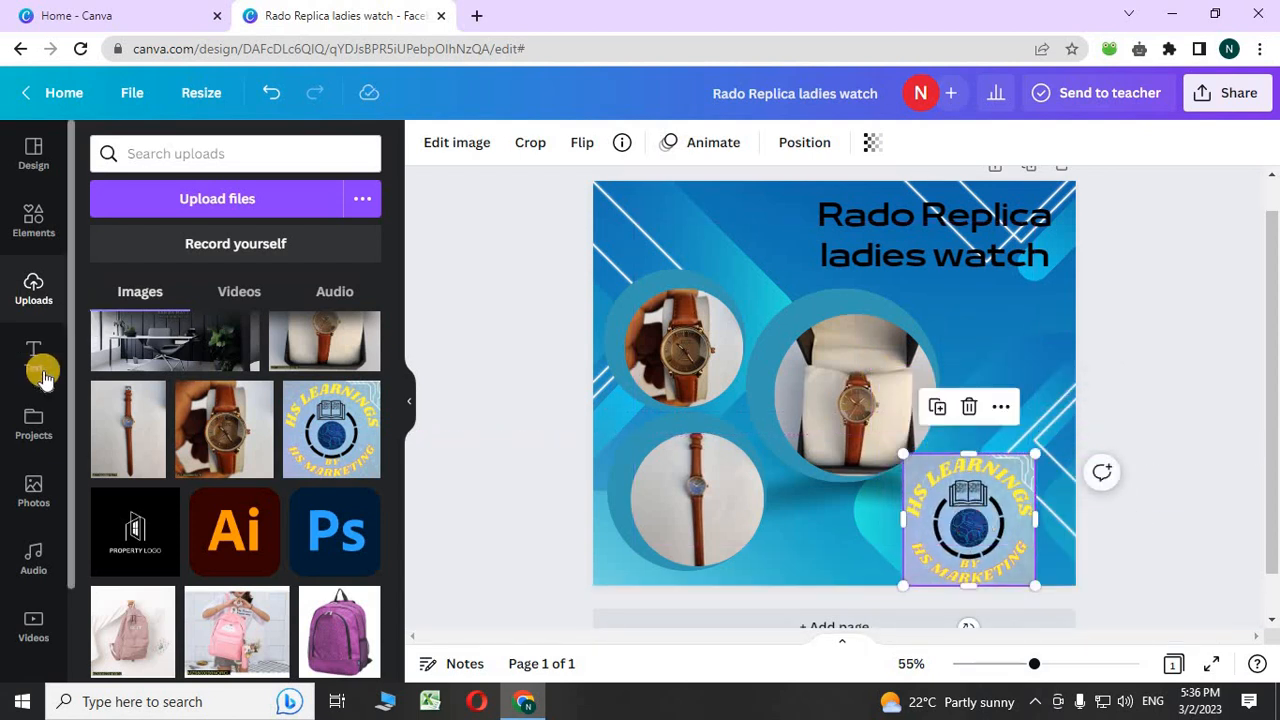
- Add a square shape from Lines & Shapes and size it into the top-left corner
click(35, 225)
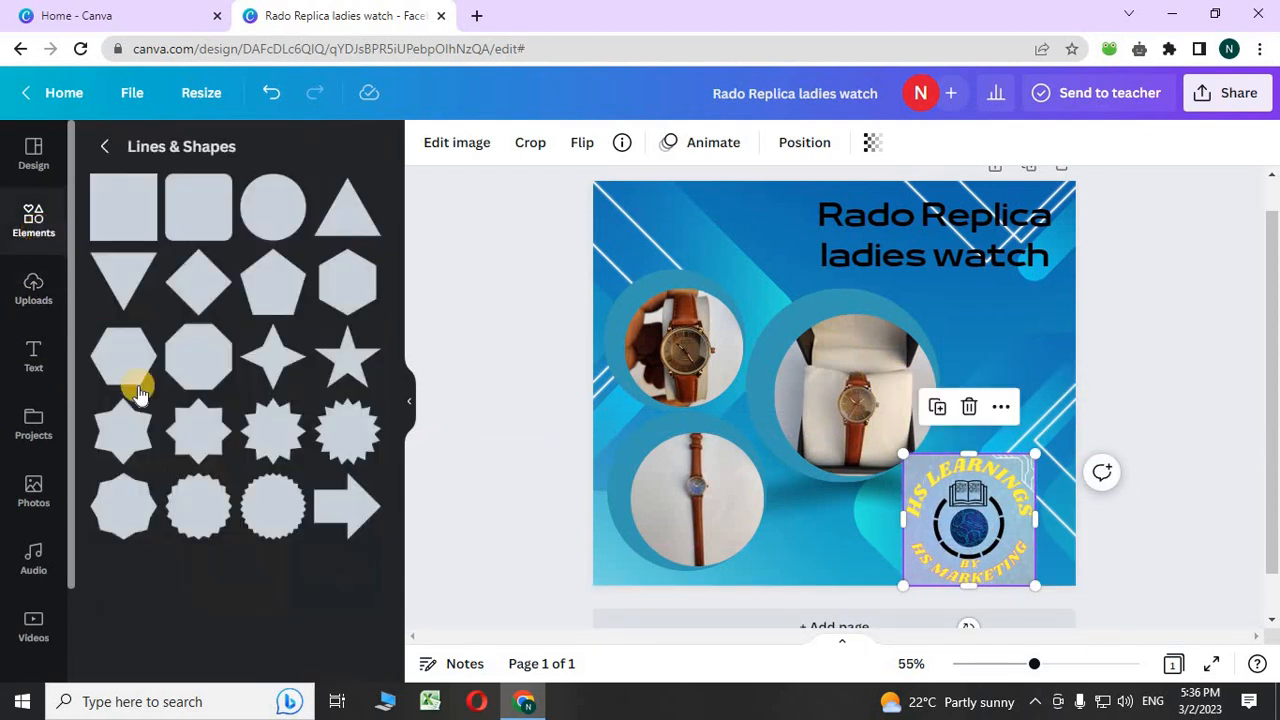
scroll(140, 395, down, 2)
scroll(140, 395, down, 4)
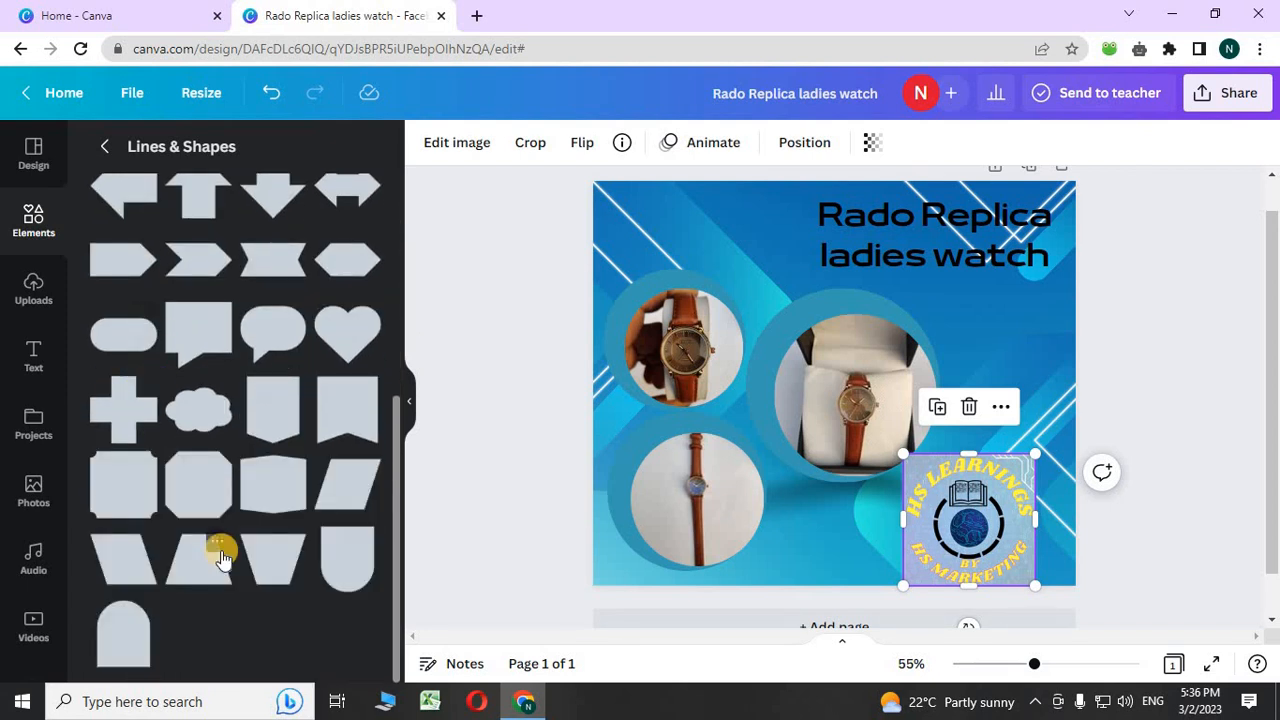
scroll(262, 537, up, 1)
scroll(262, 537, up, 5)
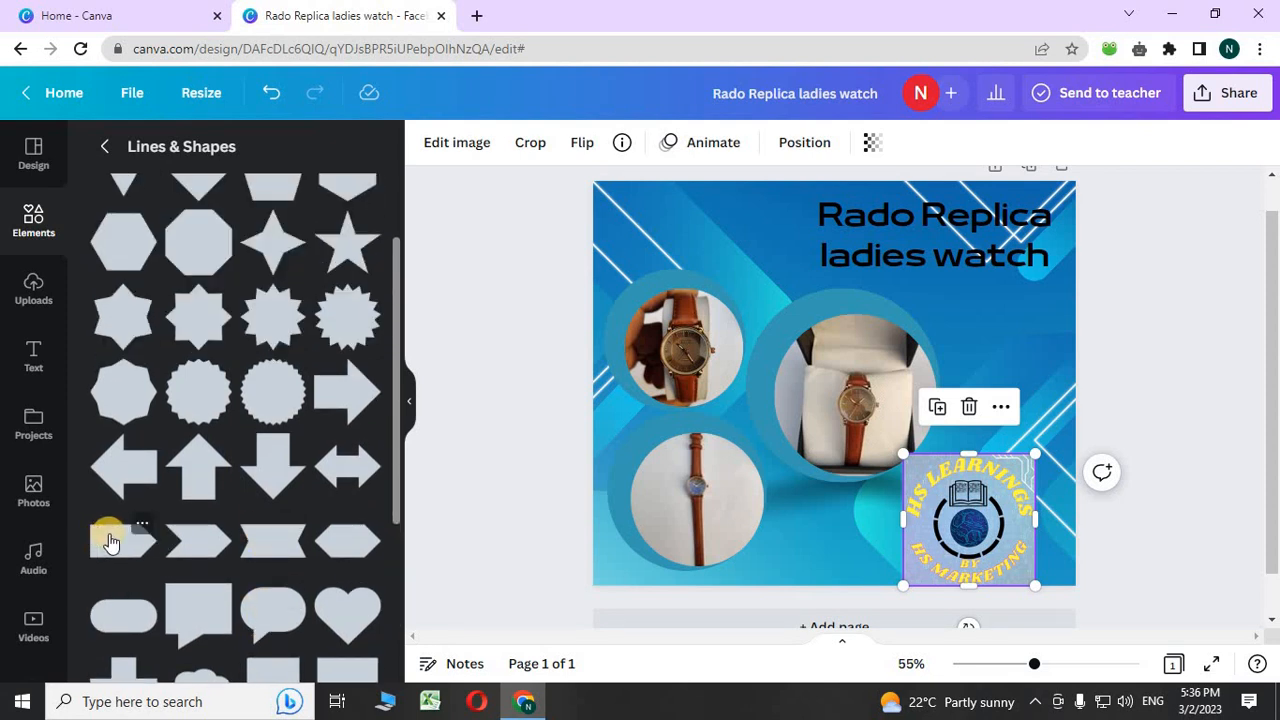
scroll(110, 541, up, 2)
scroll(148, 545, down, 6)
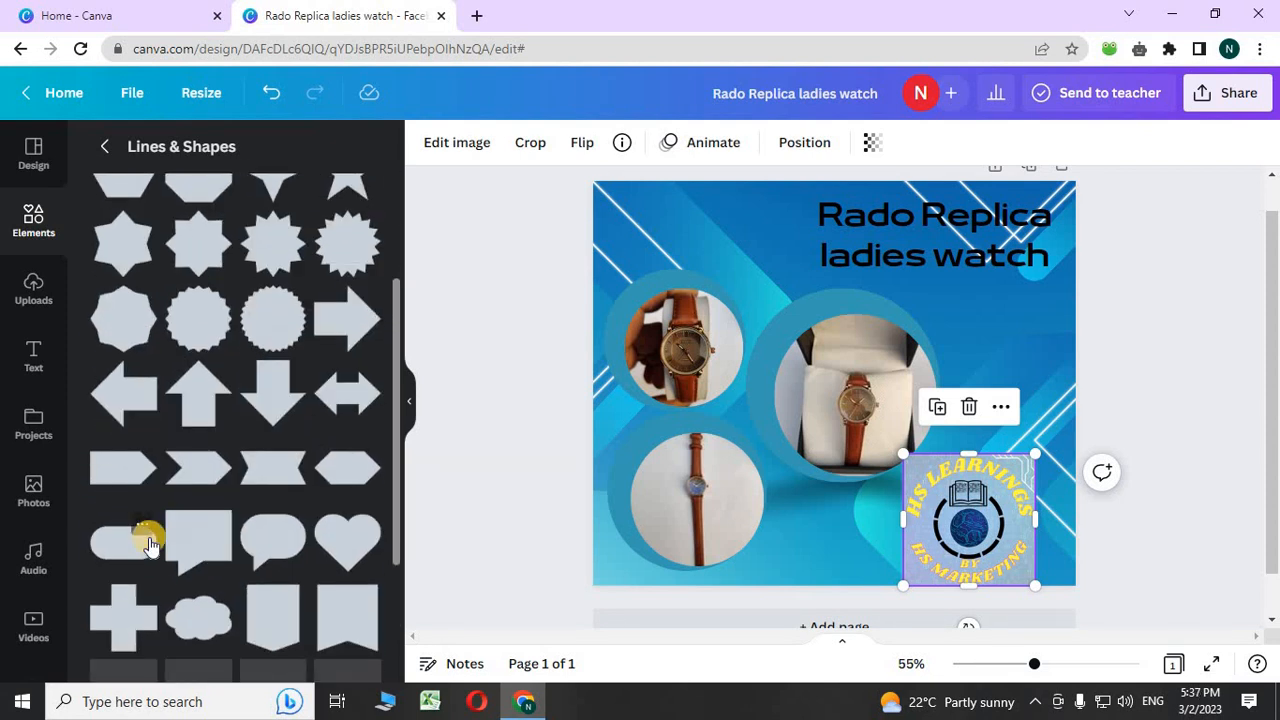
scroll(148, 545, up, 2)
scroll(148, 545, down, 4)
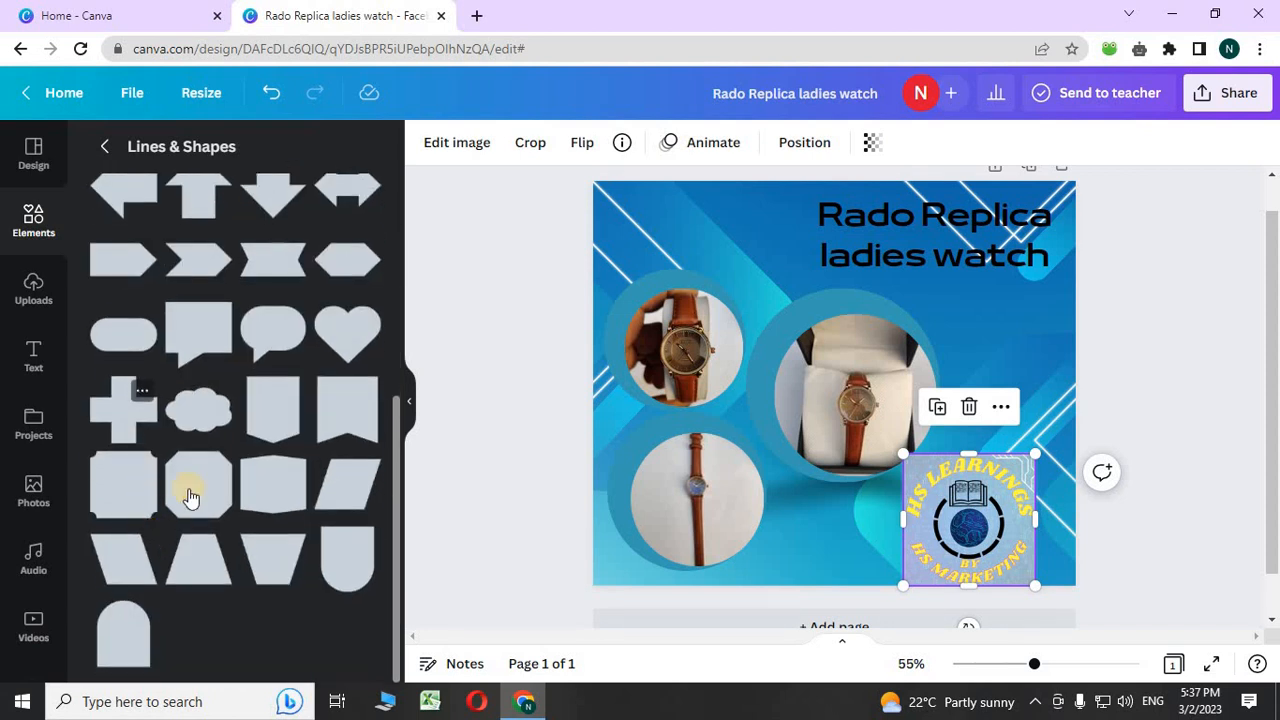
click(277, 406)
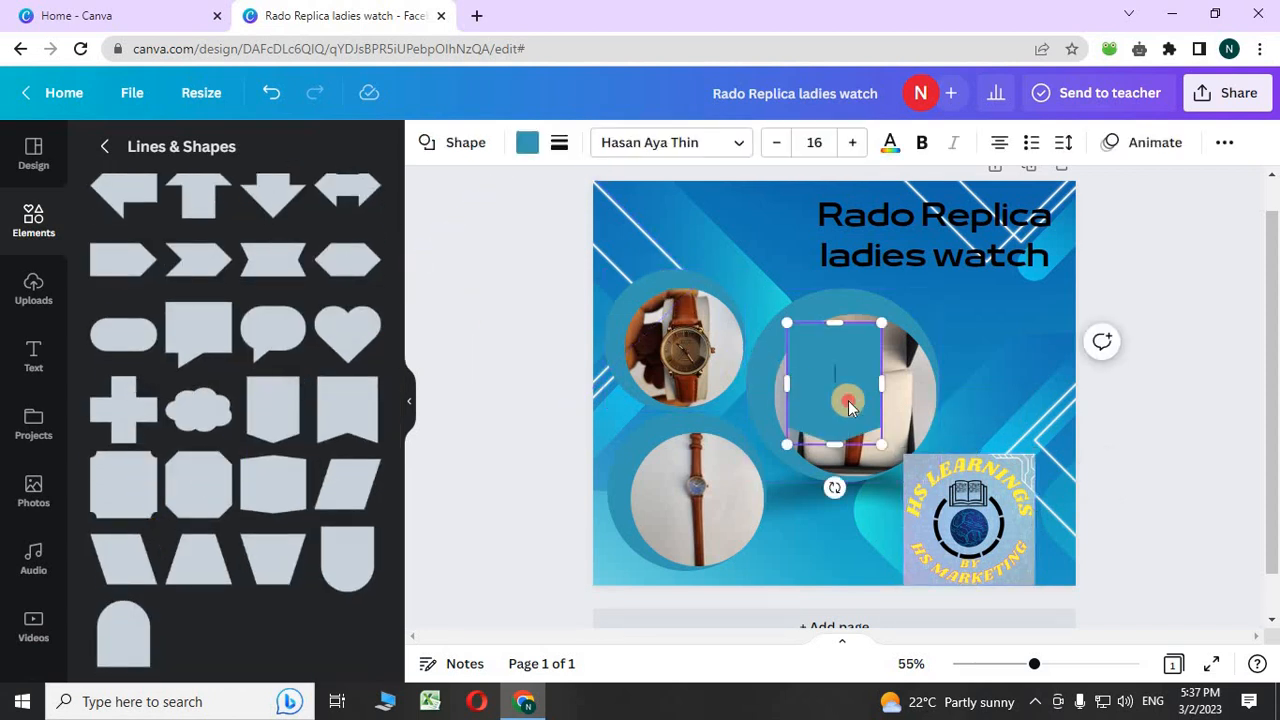
drag(846, 400, 749, 236)
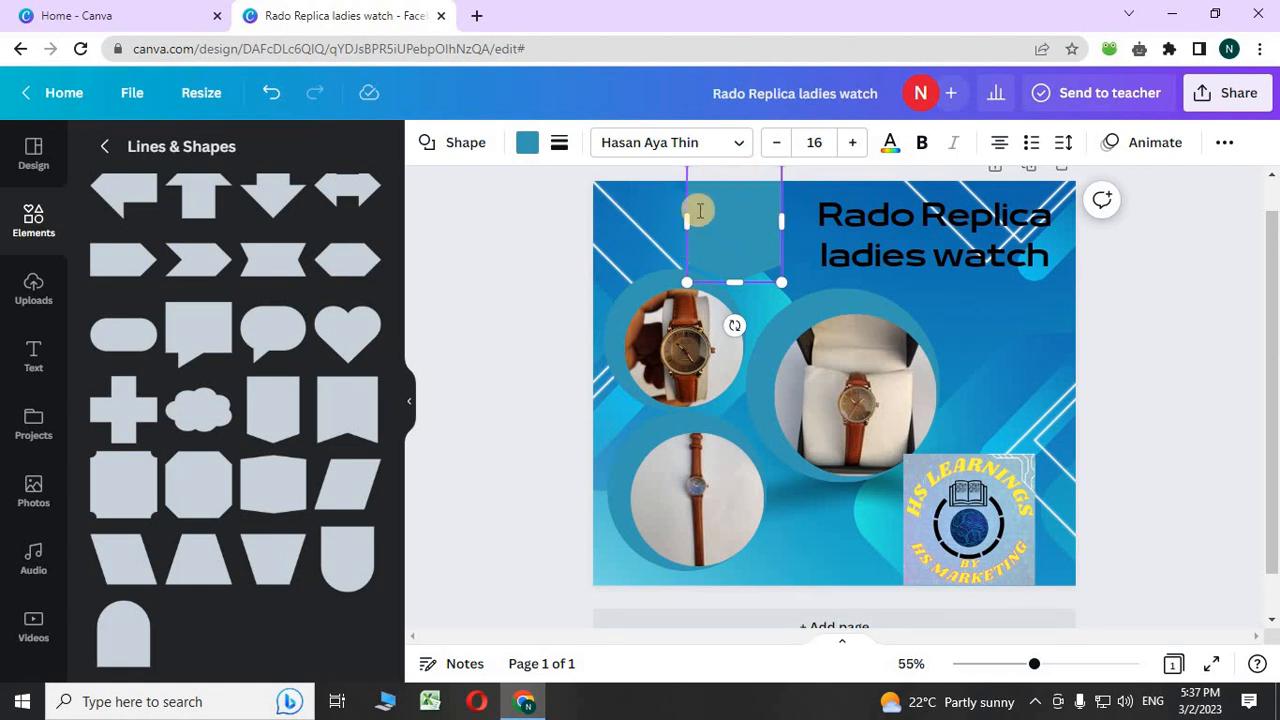
drag(690, 231, 763, 271)
drag(731, 223, 638, 233)
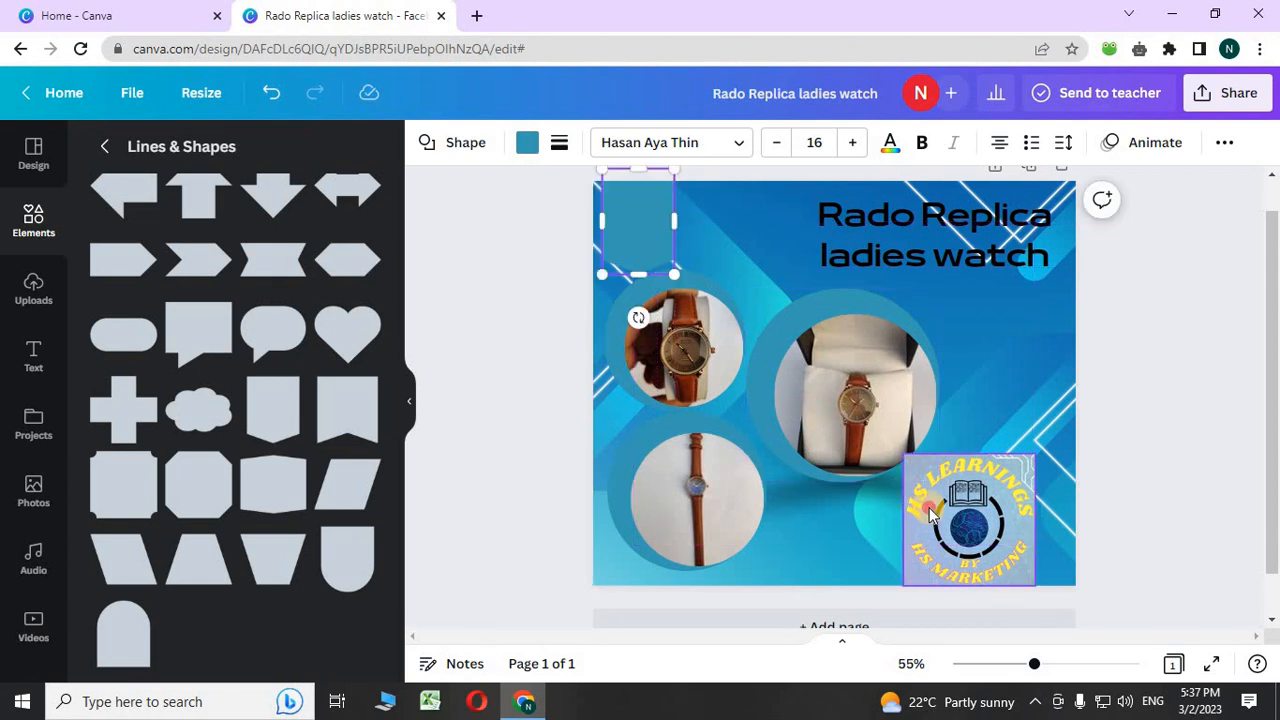
drag(930, 509, 660, 215)
- Move the HS Learnings logo onto the square, shrinking it to fit the corner
drag(763, 289, 731, 258)
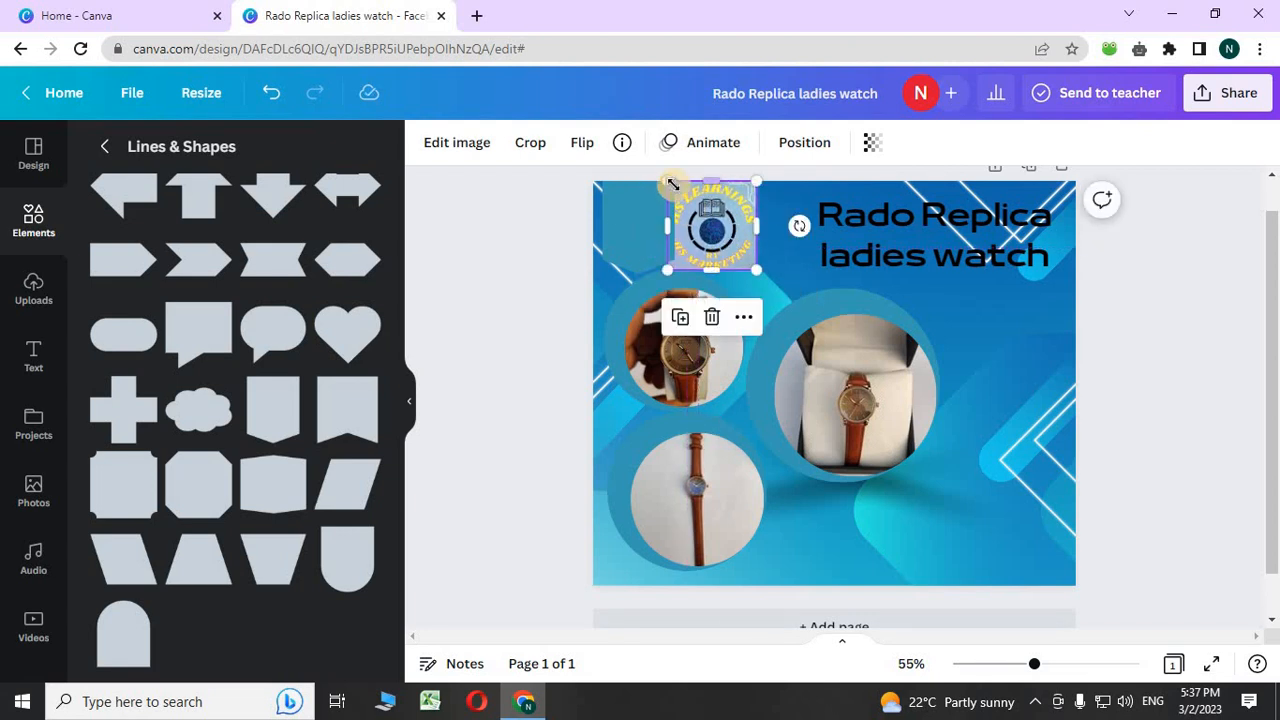
drag(683, 193, 686, 197)
drag(701, 253, 652, 240)
- Send the teal square backward so it sits behind the logo
right_click(629, 240)
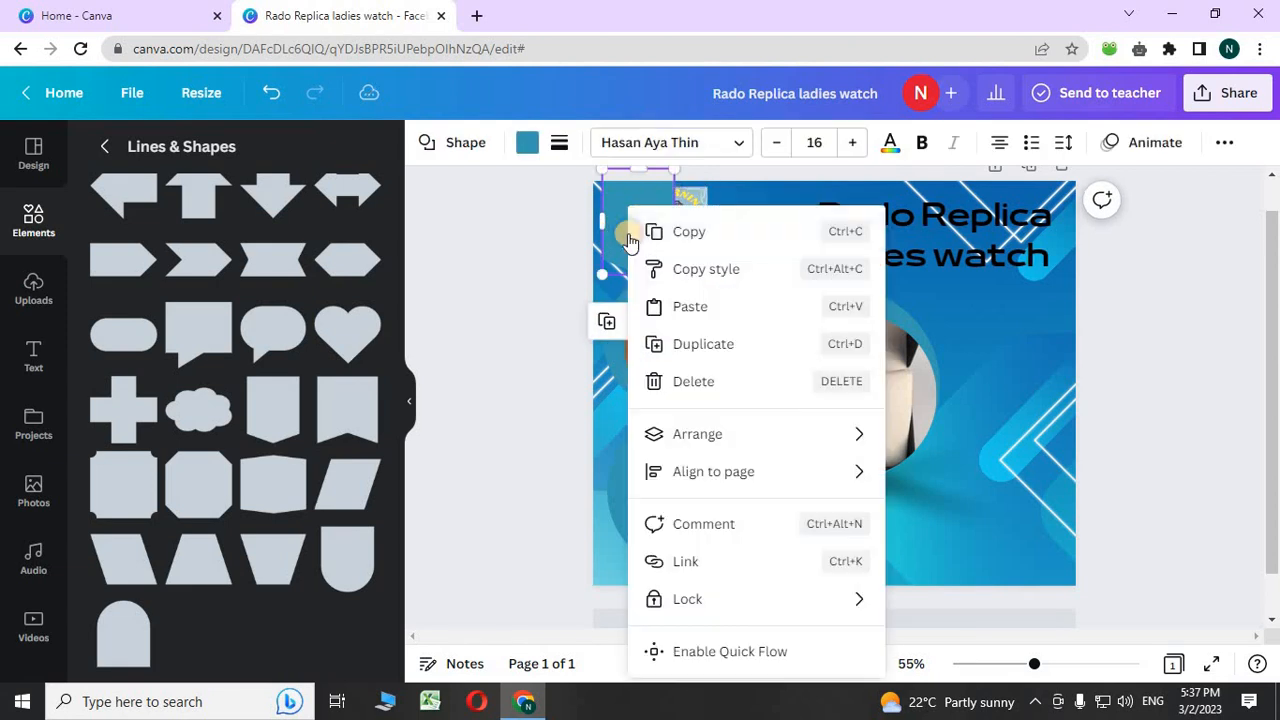
mouse_move(790, 437)
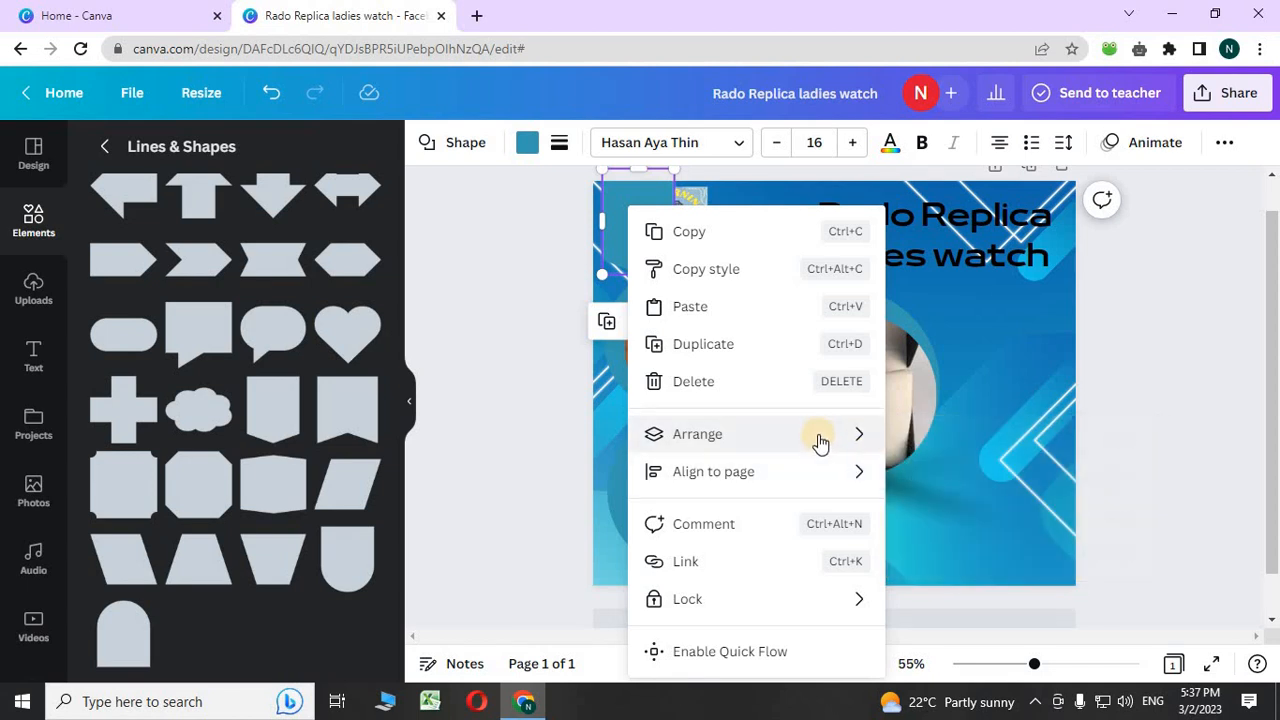
click(940, 516)
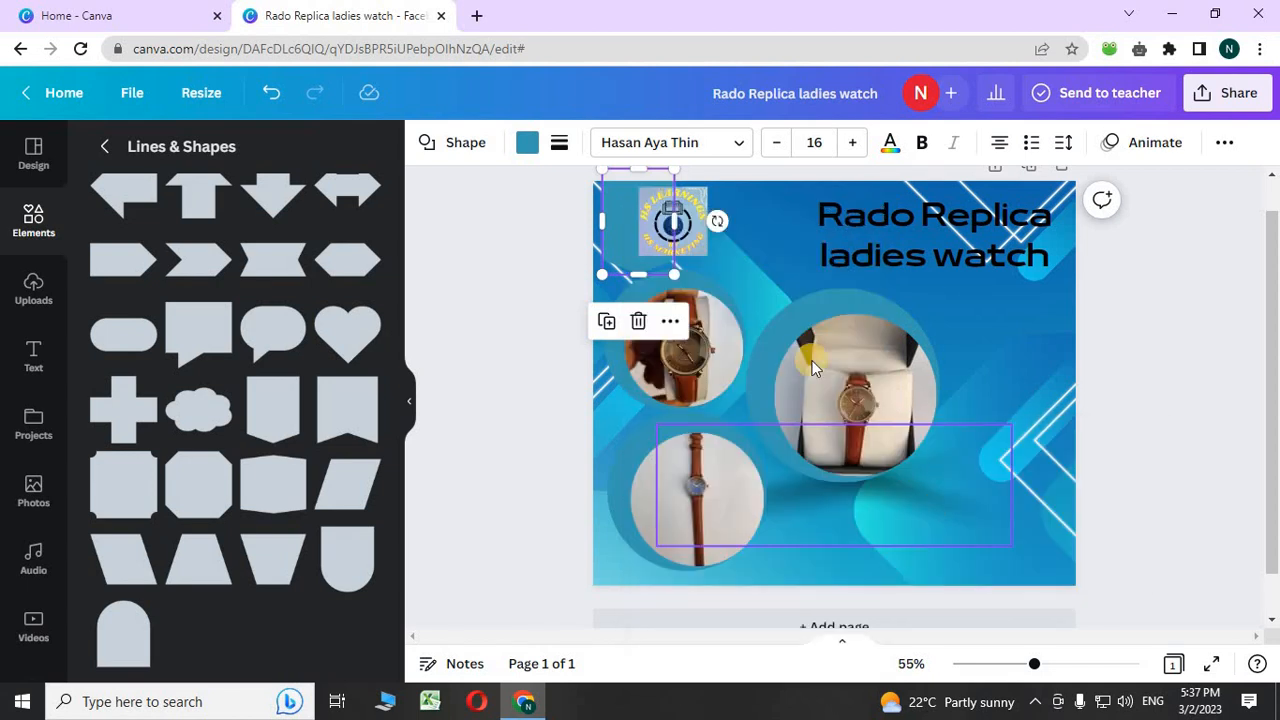
- Centre the logo over the square in the top-left, then select the square
drag(697, 237, 666, 246)
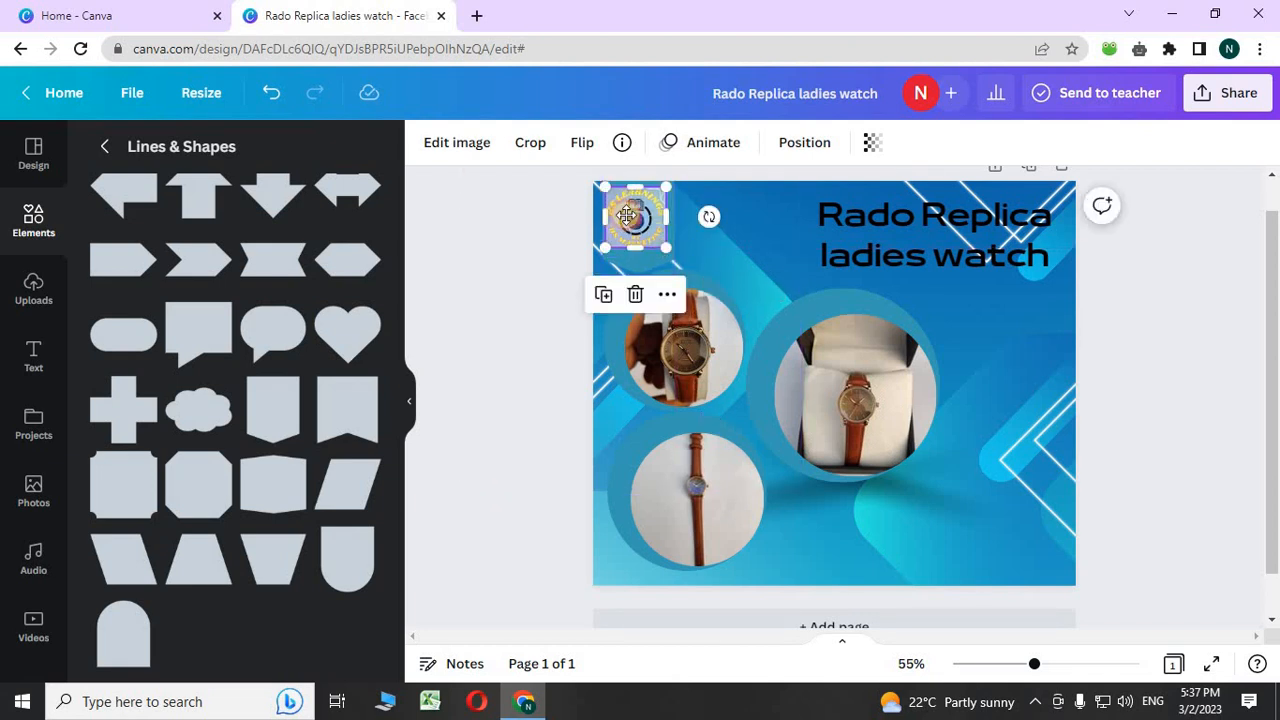
click(626, 215)
click(558, 253)
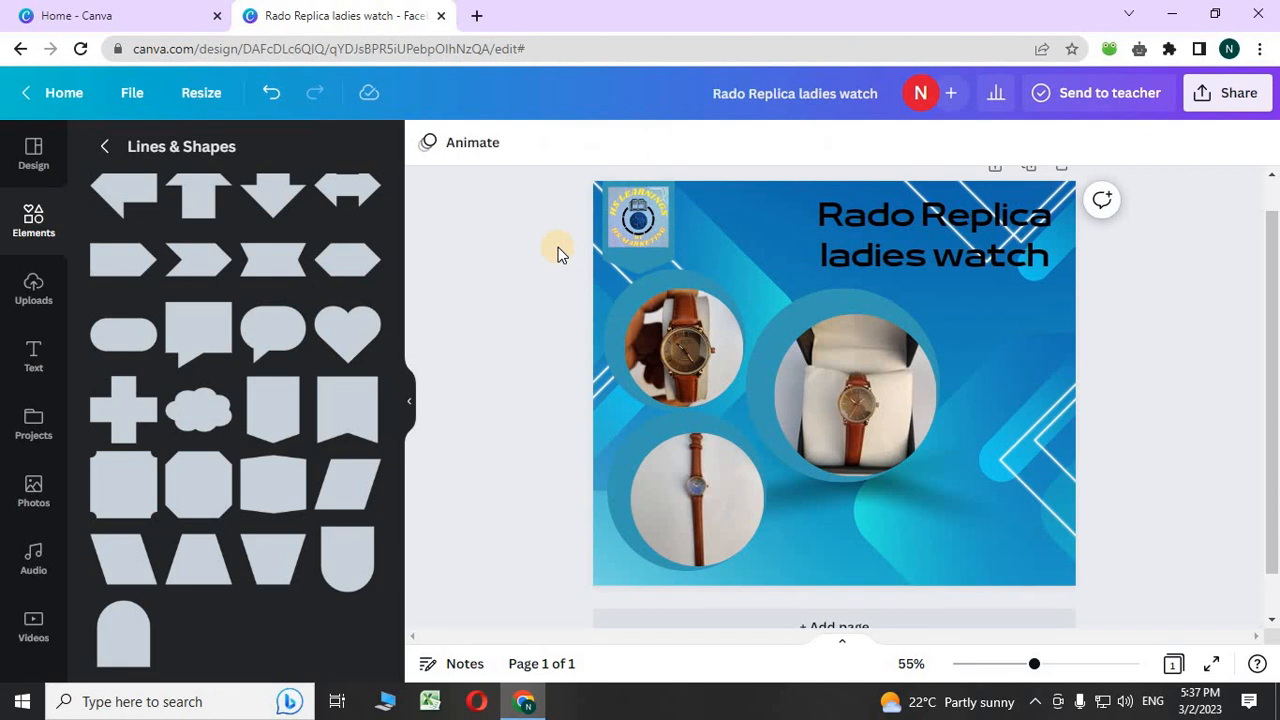
click(611, 258)
- Try cyan, turquoise and black swatches, then give the square the custom blue #5497C2
click(525, 145)
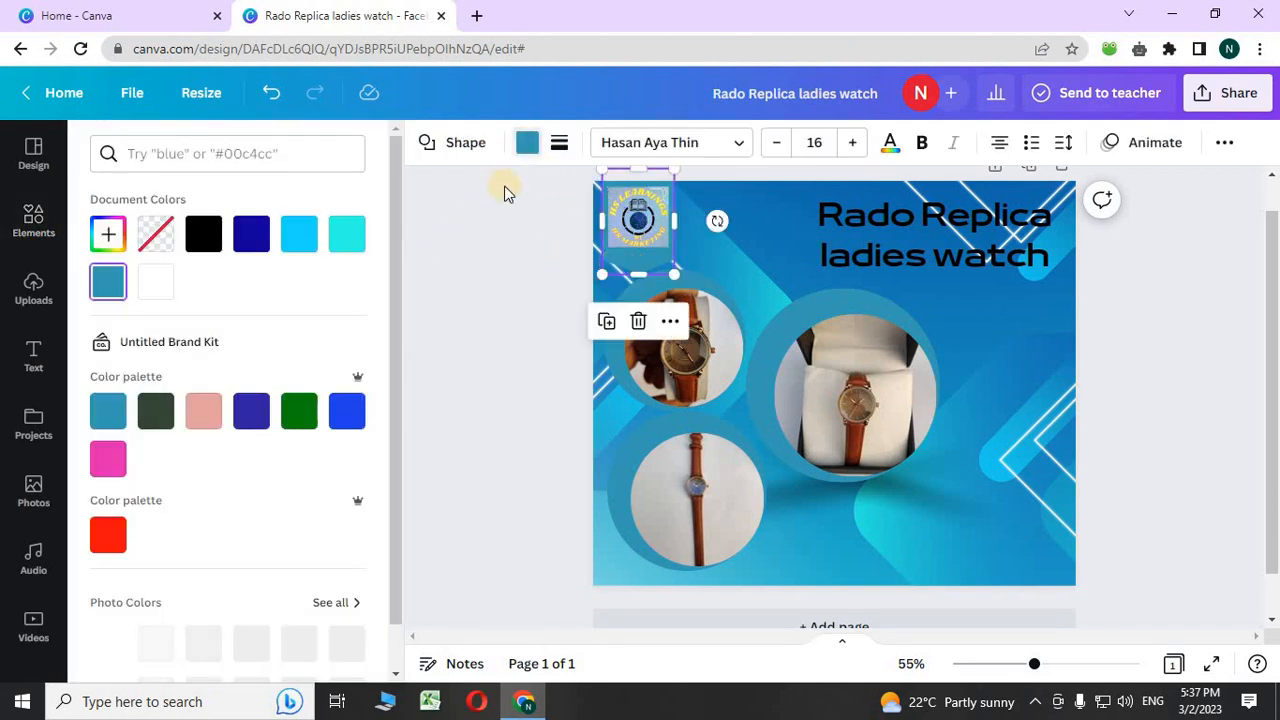
click(299, 234)
click(344, 243)
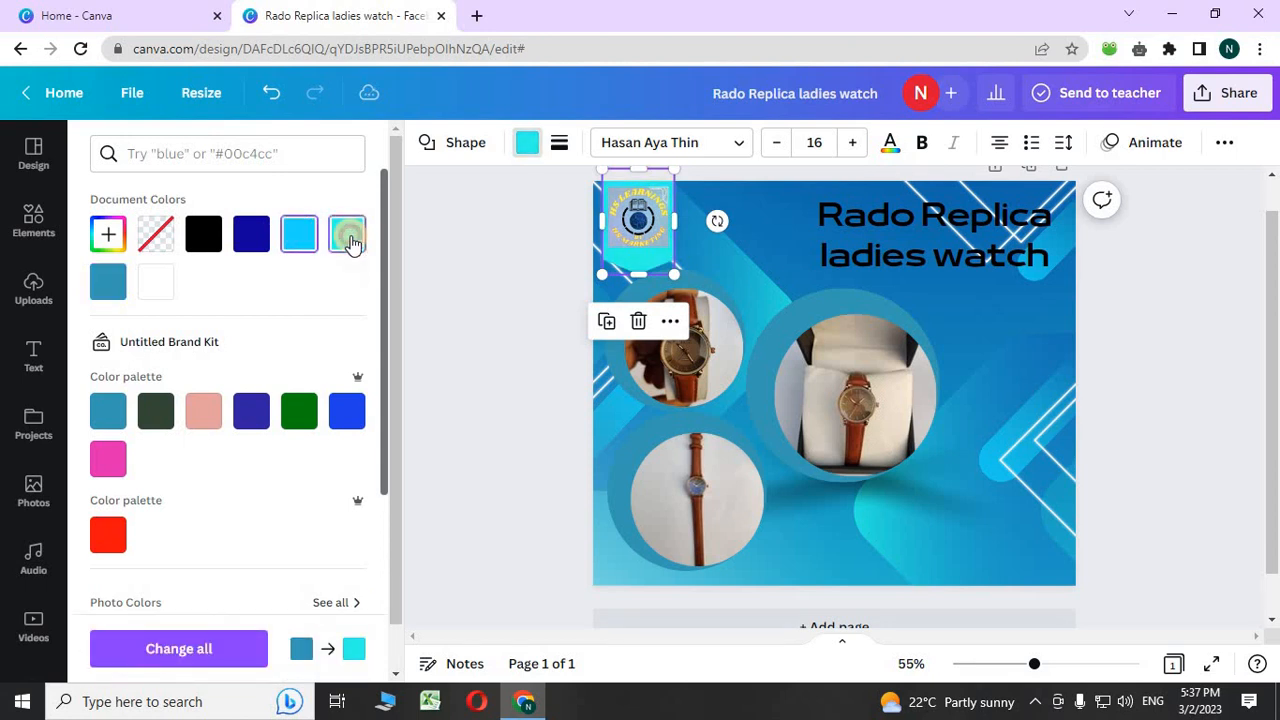
click(205, 238)
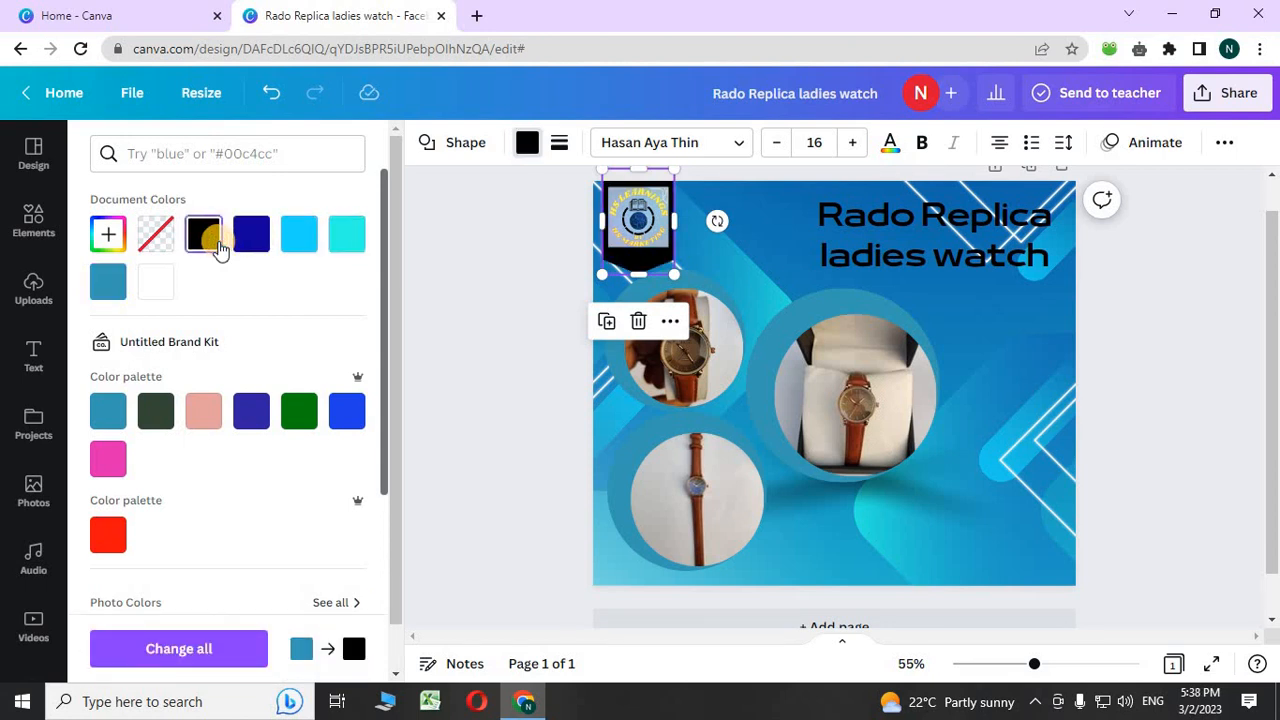
click(115, 240)
drag(113, 396, 257, 400)
click(171, 346)
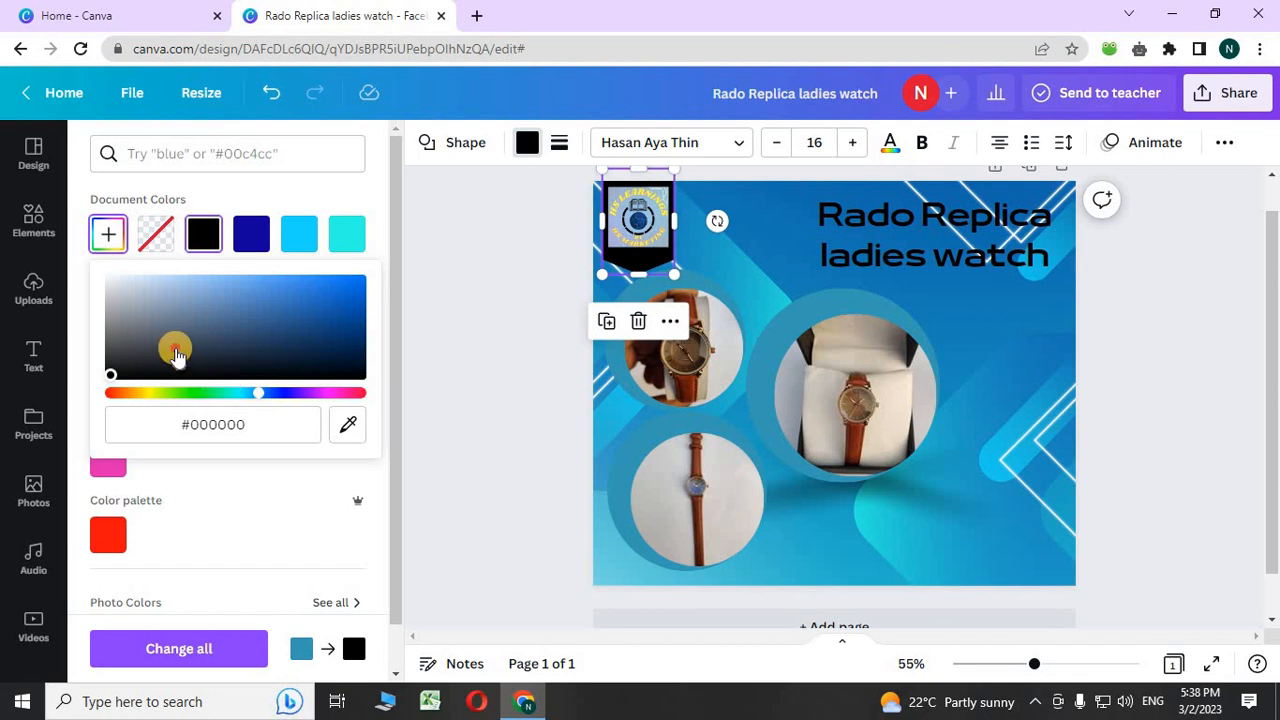
click(247, 326)
click(253, 300)
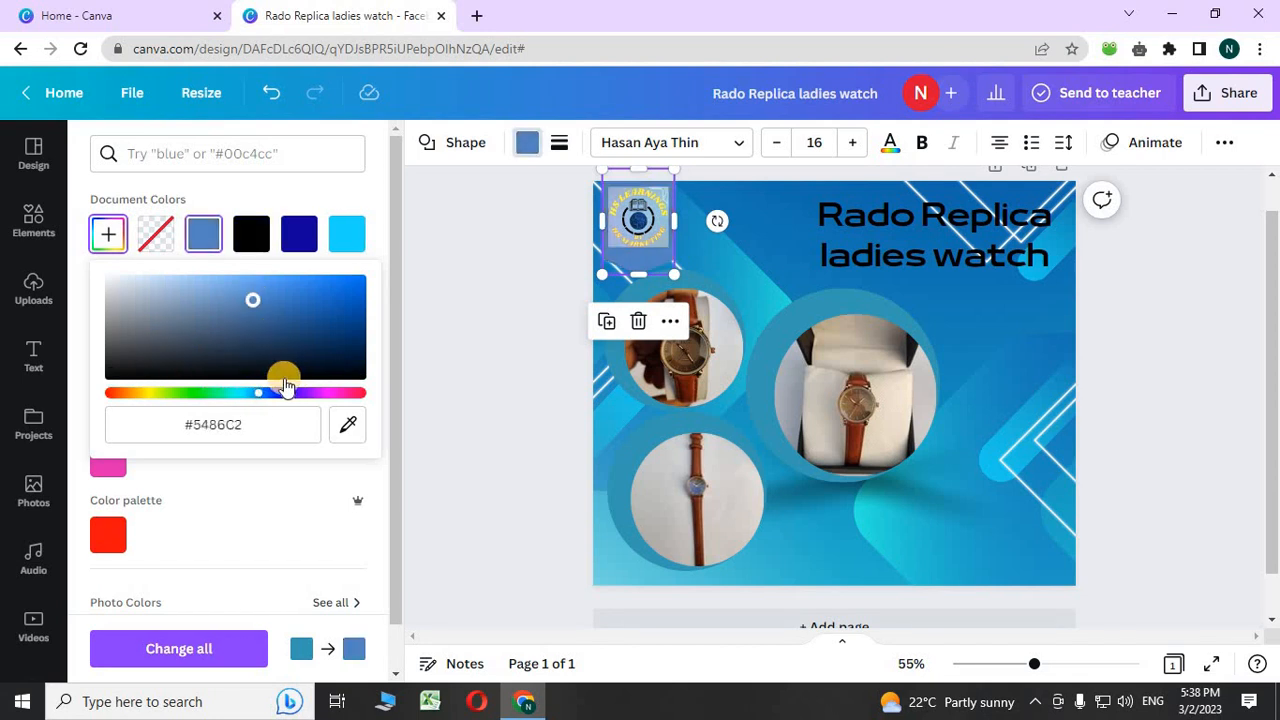
mouse_move(265, 392)
mouse_down()
mouse_move(251, 403)
mouse_move(320, 411)
mouse_move(235, 405)
mouse_move(252, 397)
mouse_up()
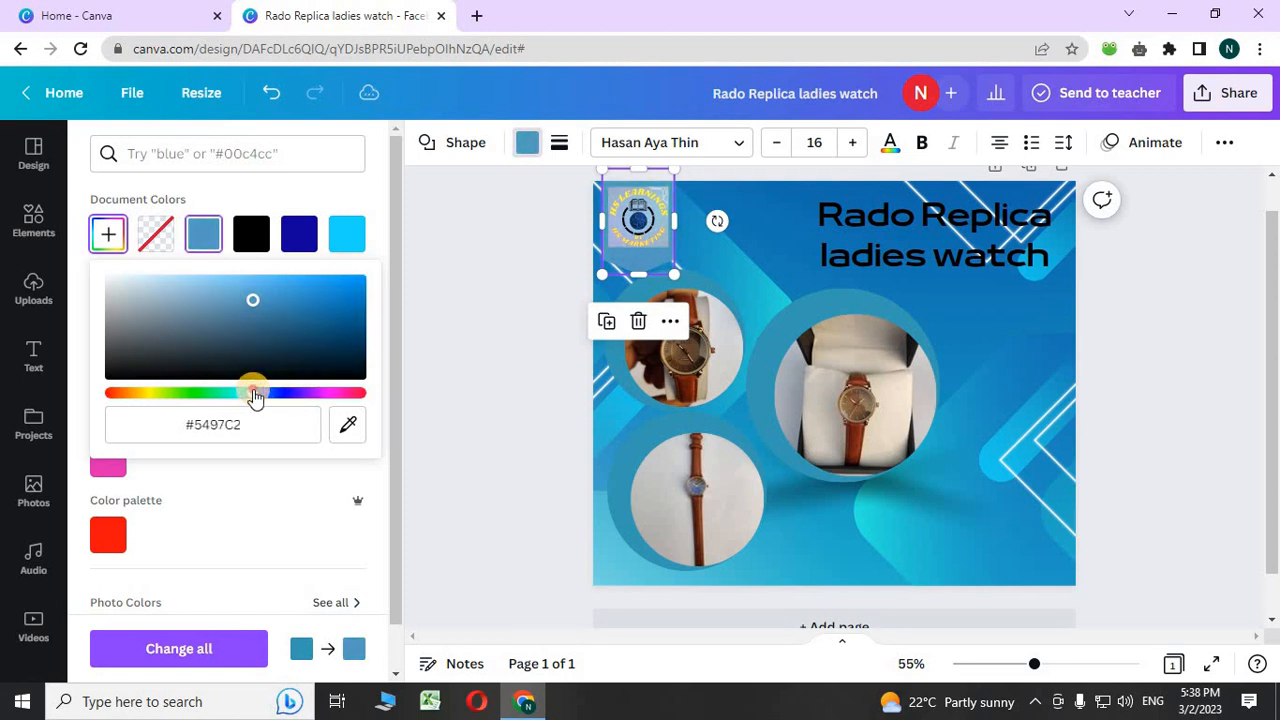
click(428, 365)
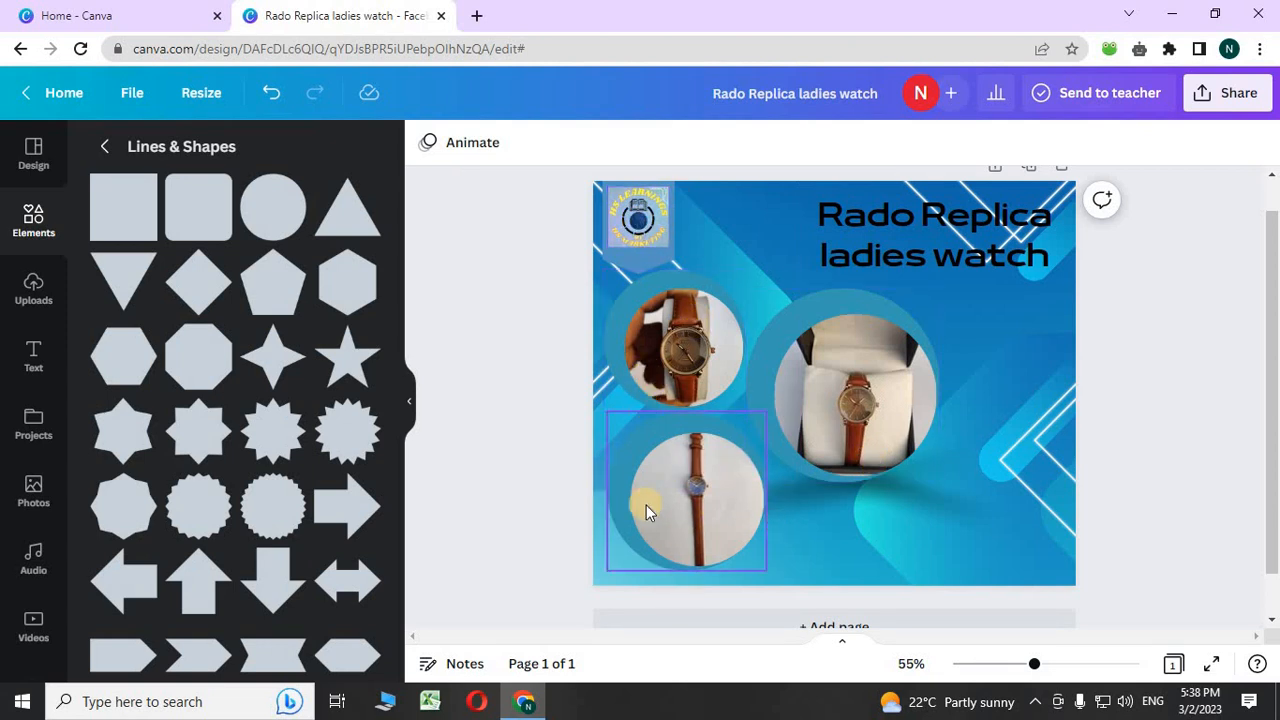
- Nudge the heading slightly left and up and clear the previous shape search
drag(900, 256, 870, 250)
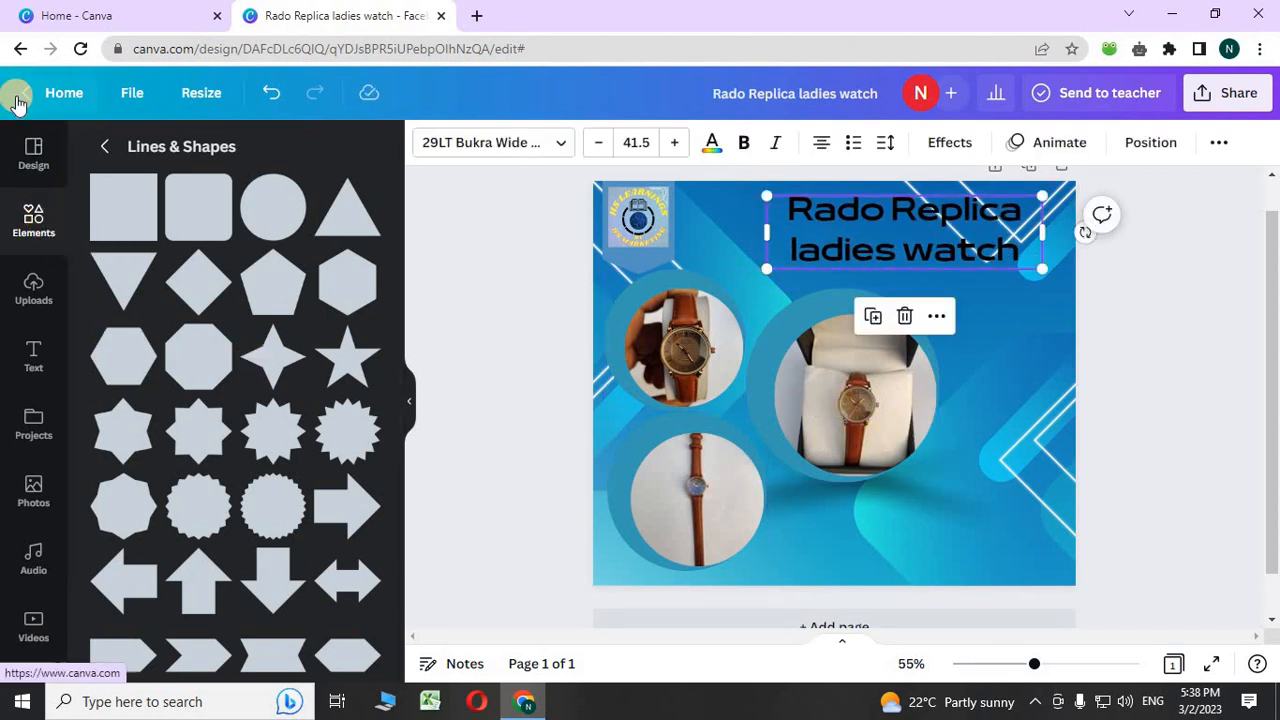
click(102, 146)
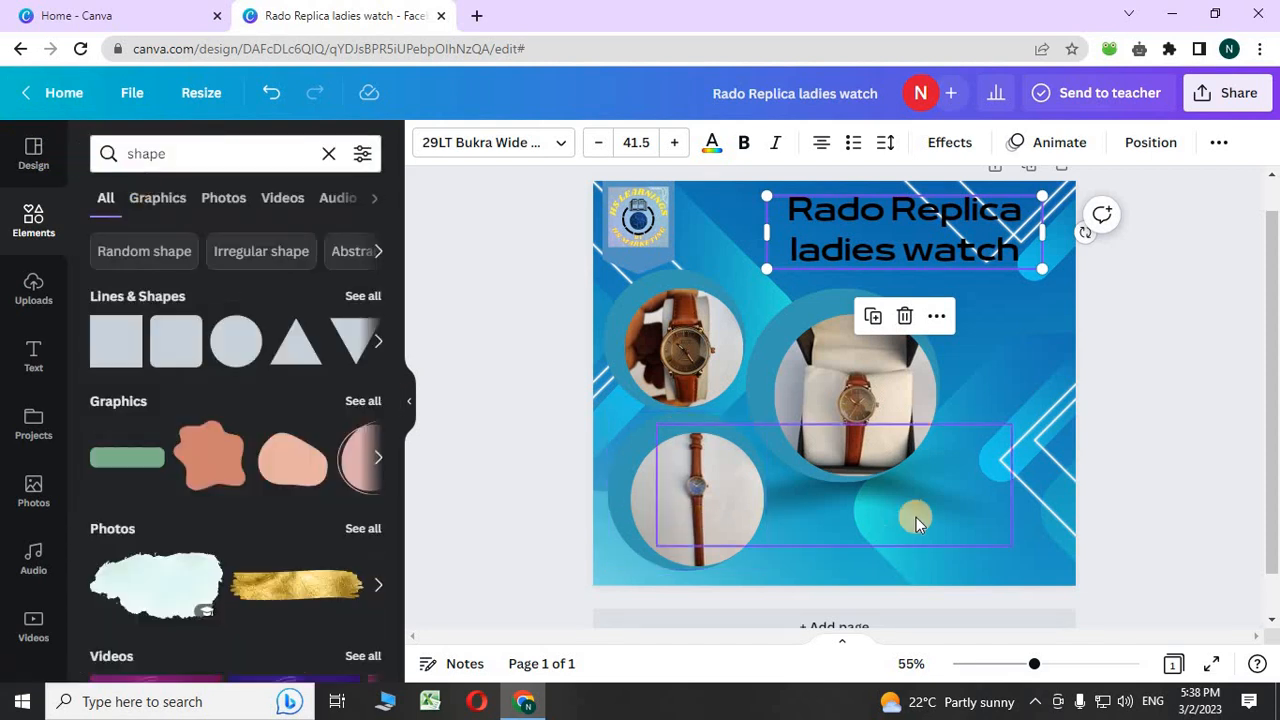
click(322, 158)
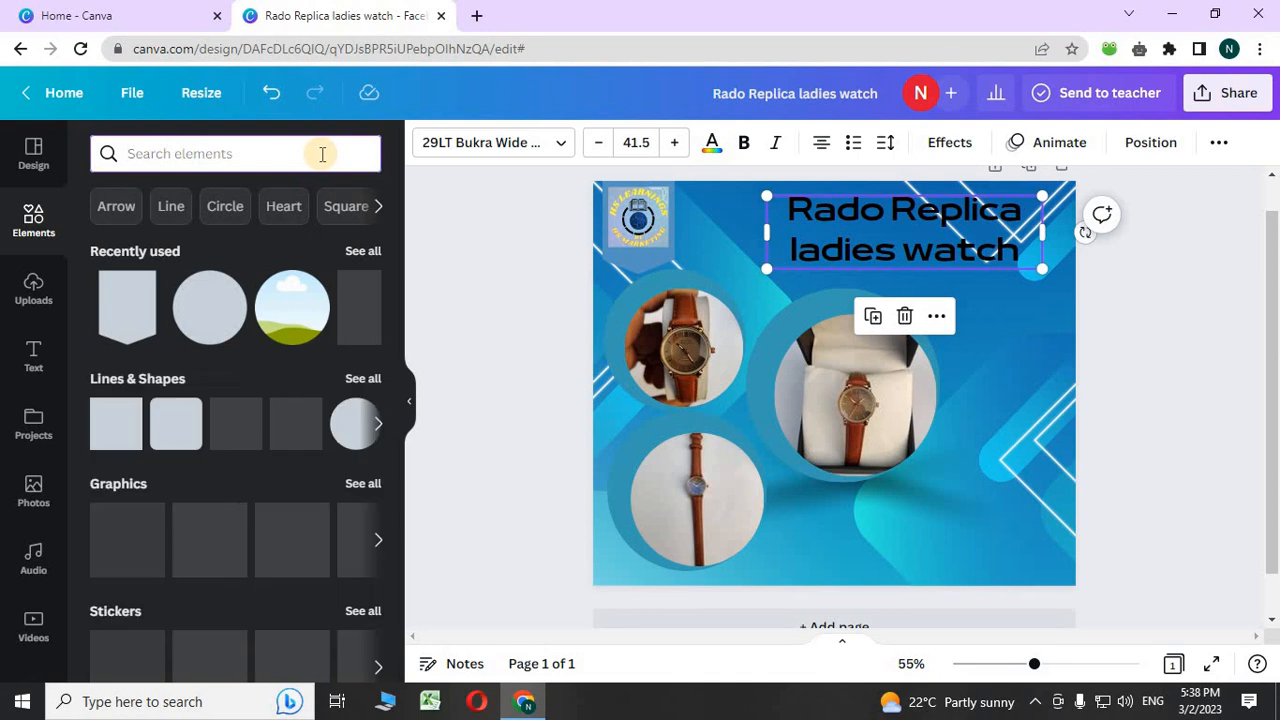
- Search elements for 'phone' and add the handset graphic, shrunk to a small icon below the circles
text(po)
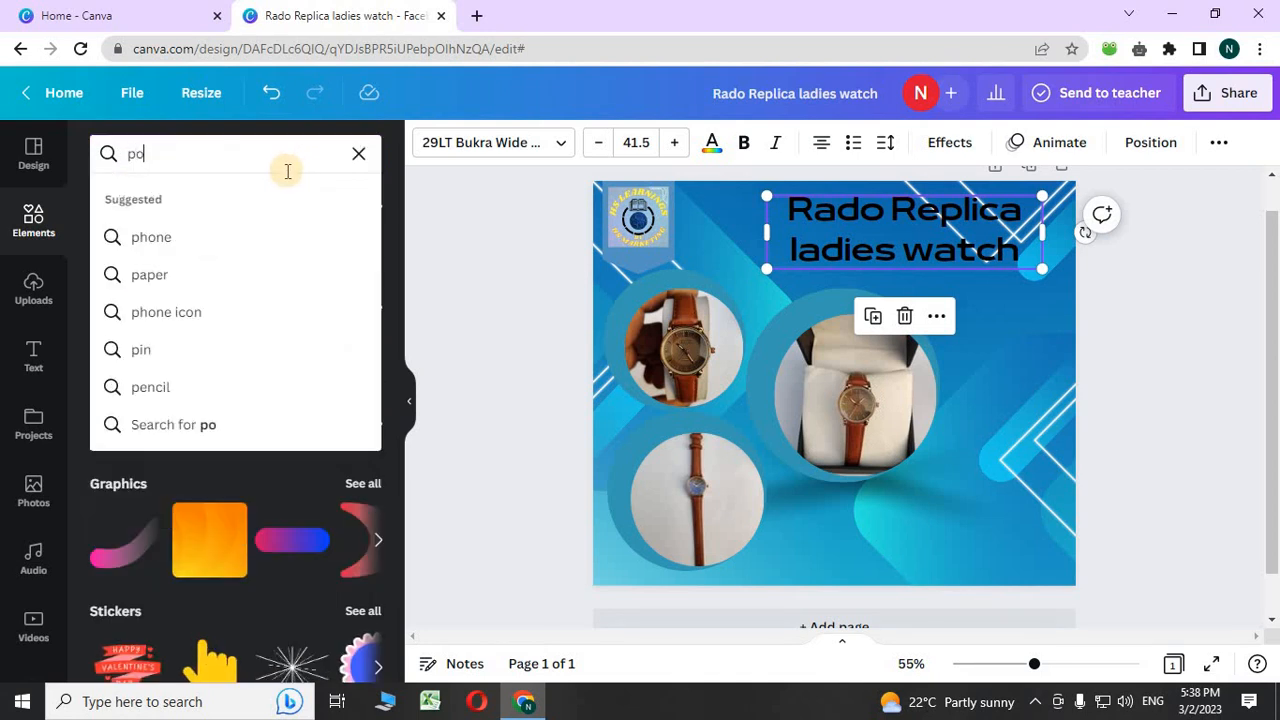
text(nd)
key(BackSpace)
text(e)
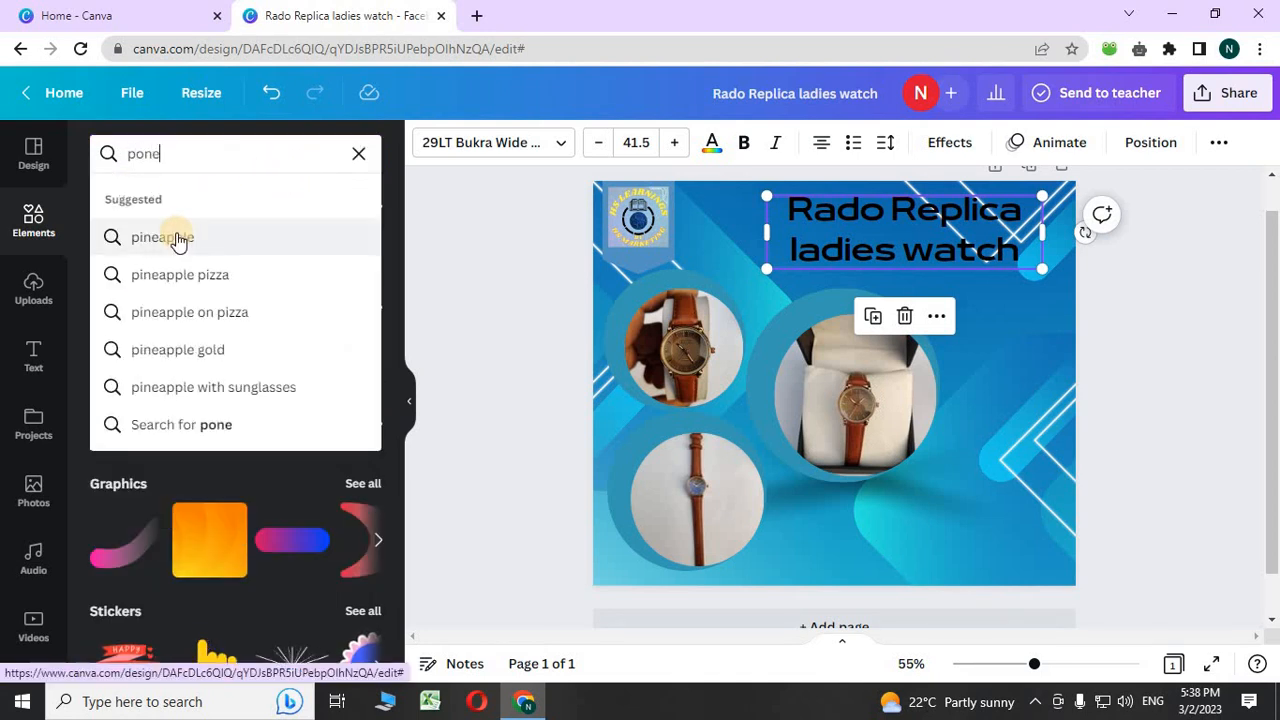
click(134, 155)
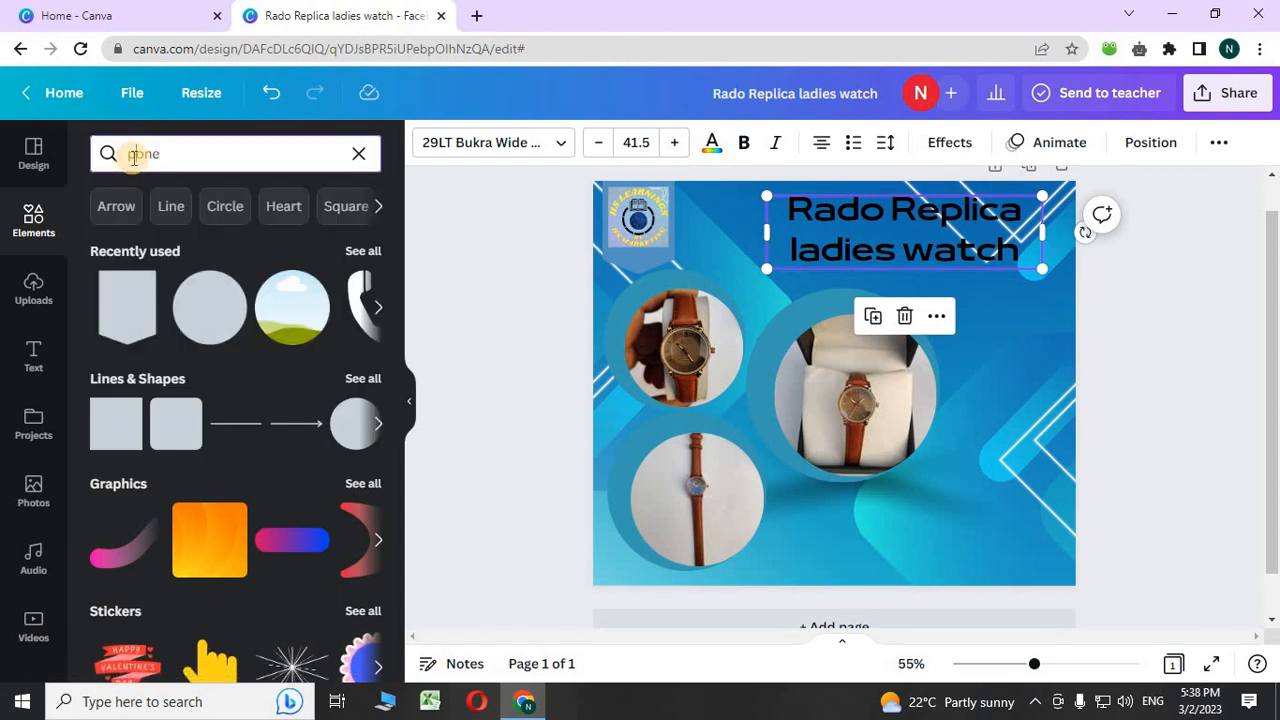
text(h)
key(Return)
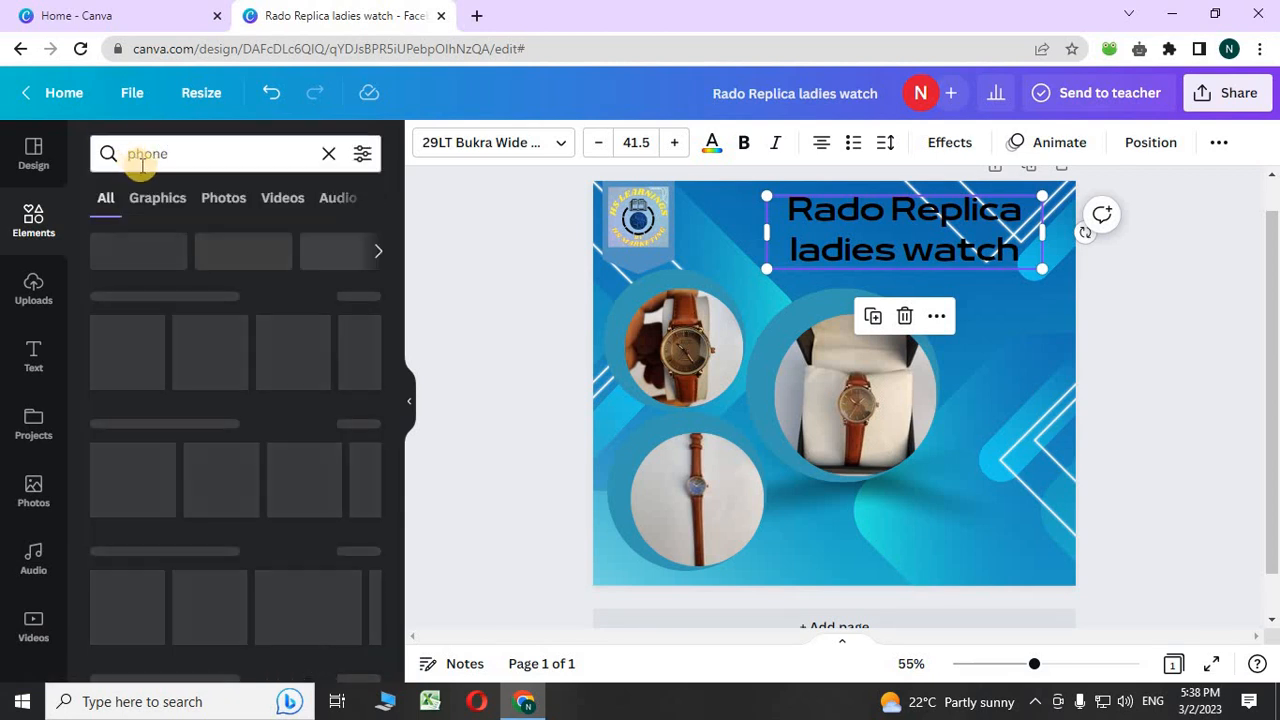
click(155, 362)
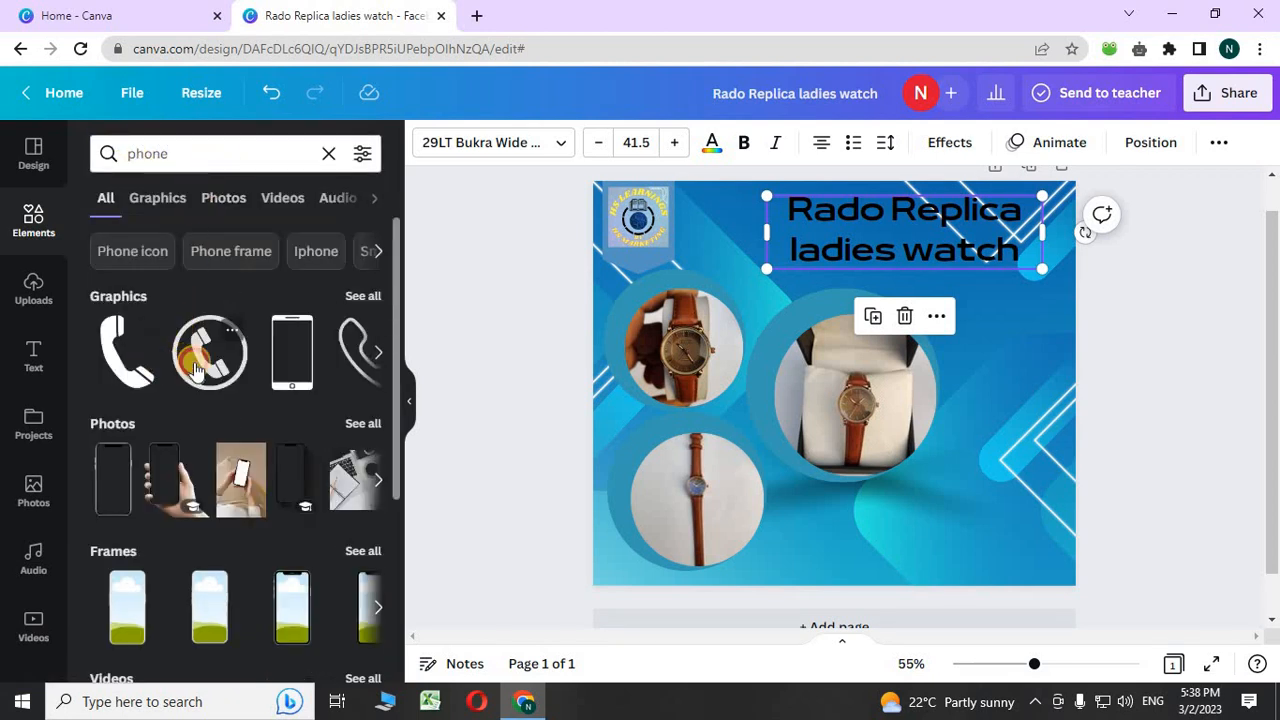
drag(749, 301, 822, 570)
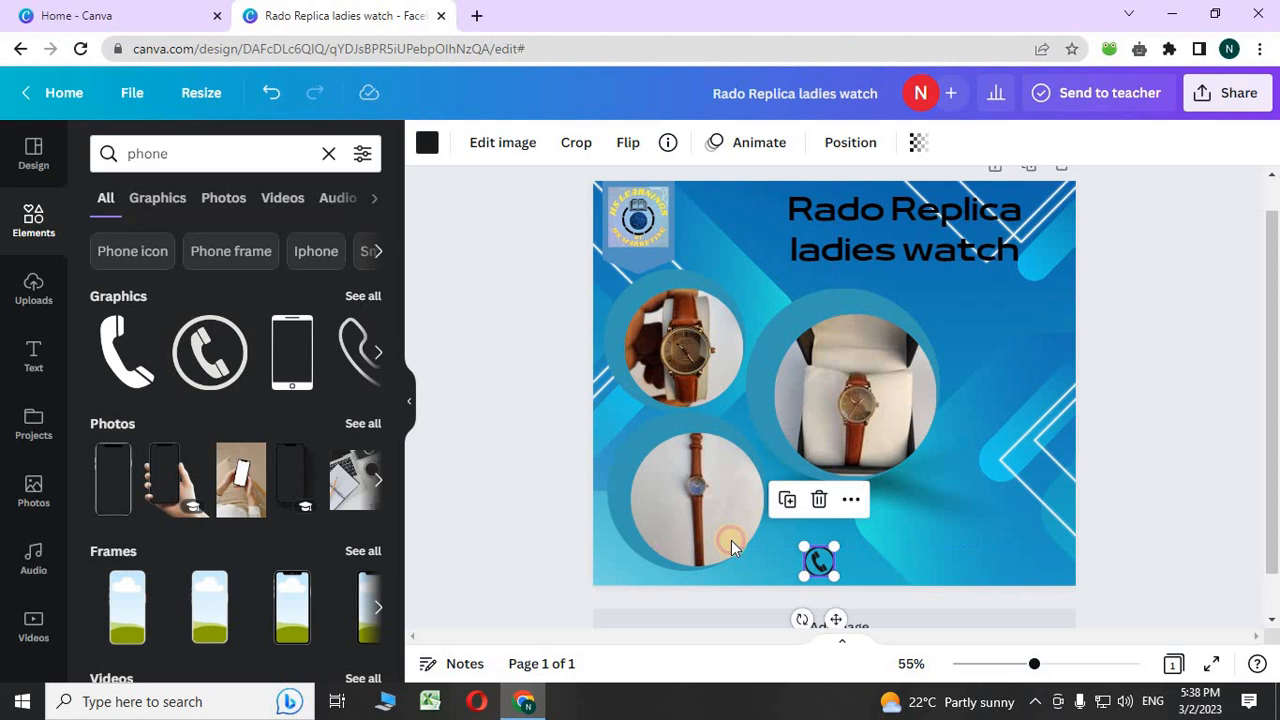
click(328, 153)
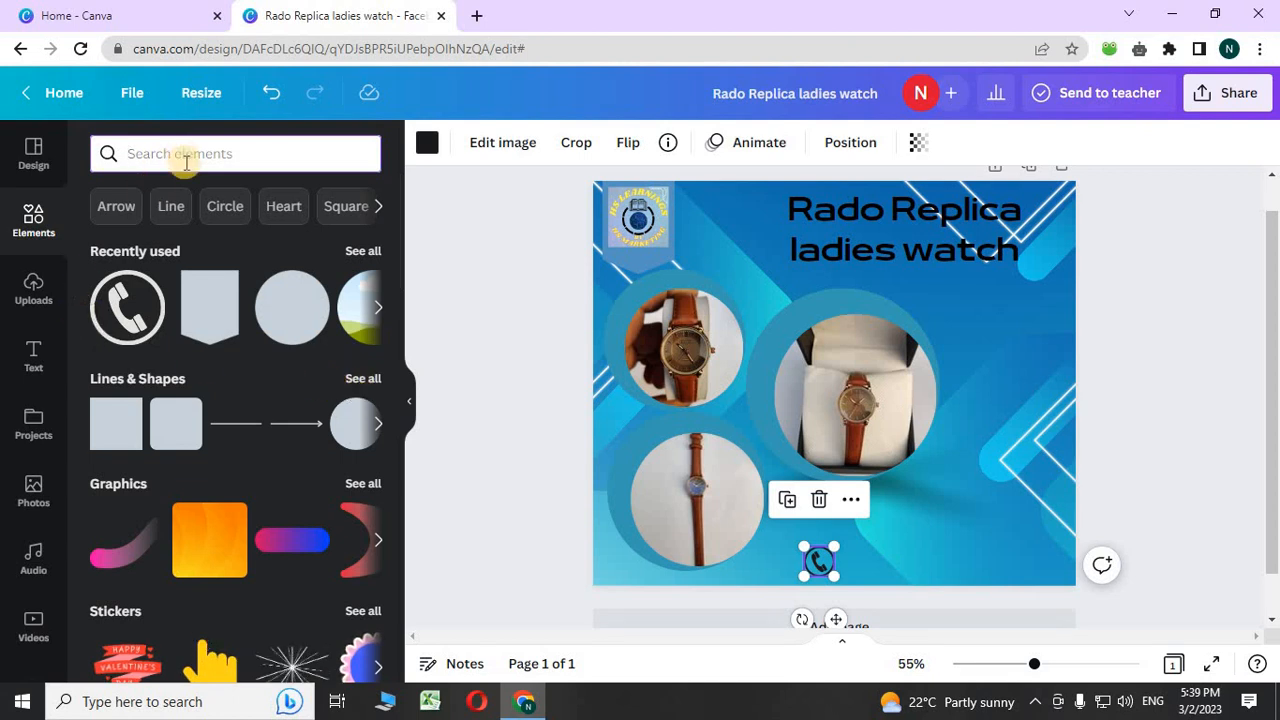
- Add a text box beside the phone icon, enlarge and widen it, and type the contact phone number
click(34, 356)
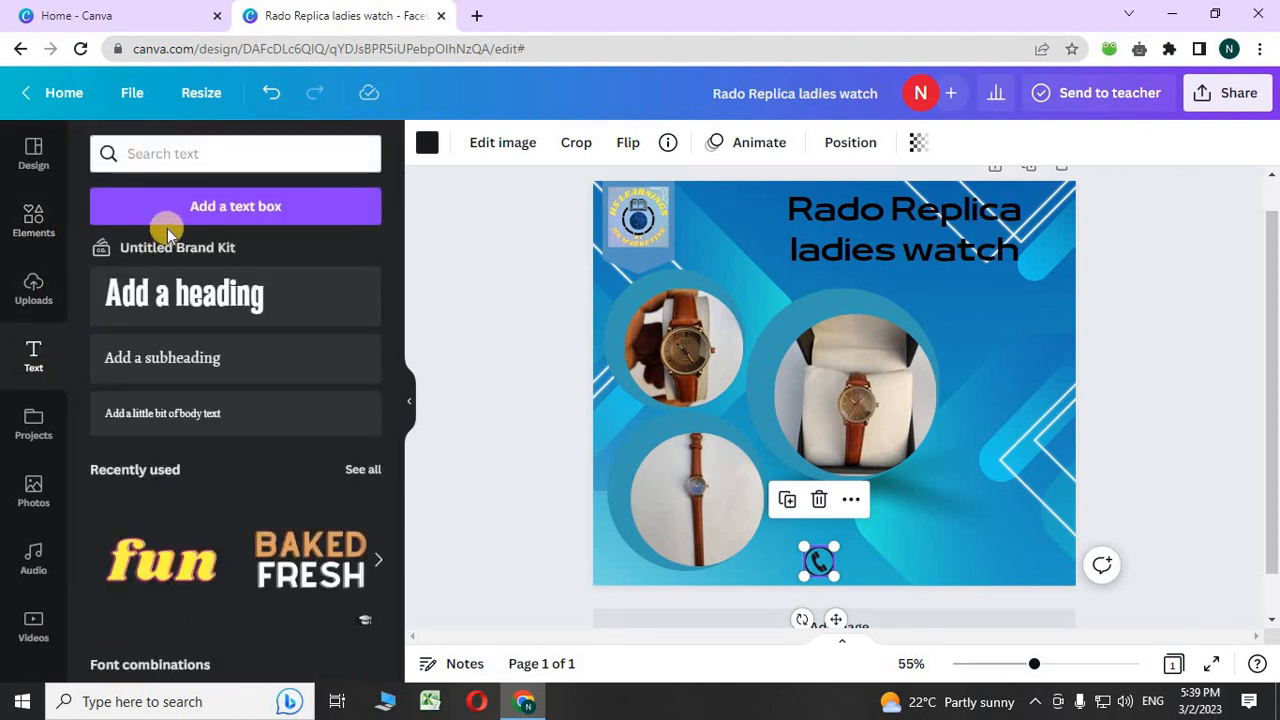
click(165, 202)
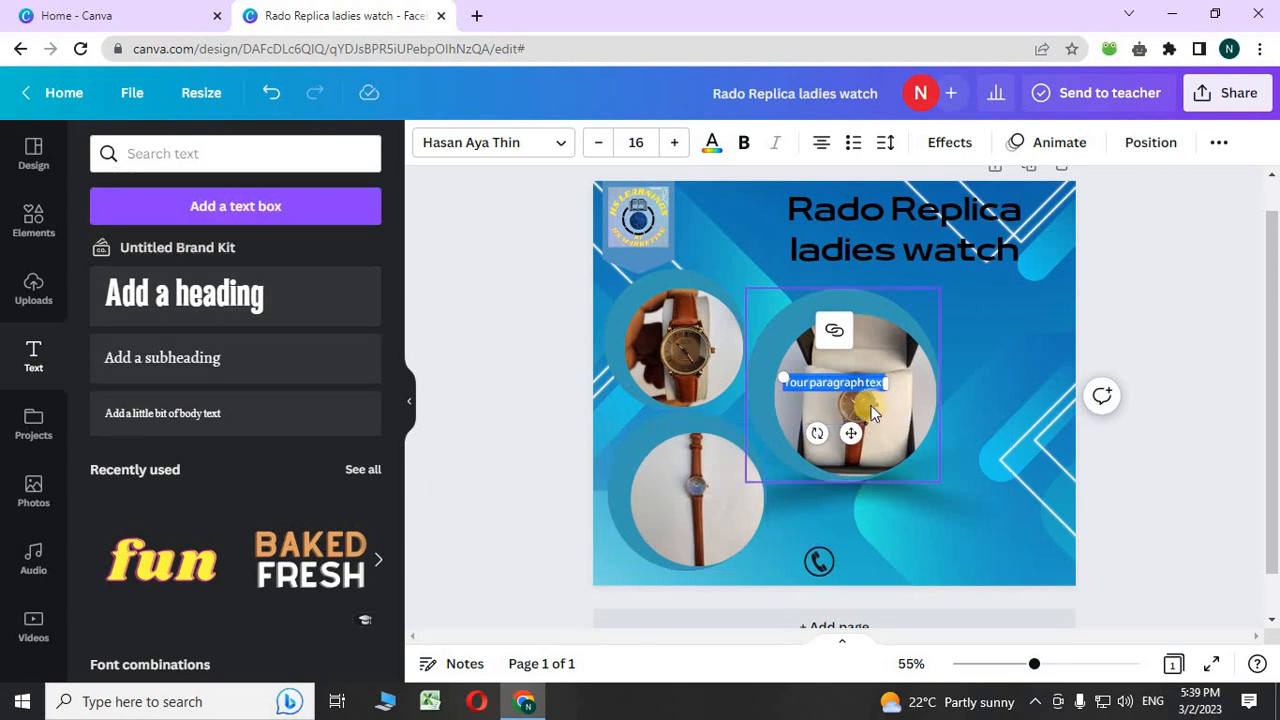
drag(854, 425, 920, 609)
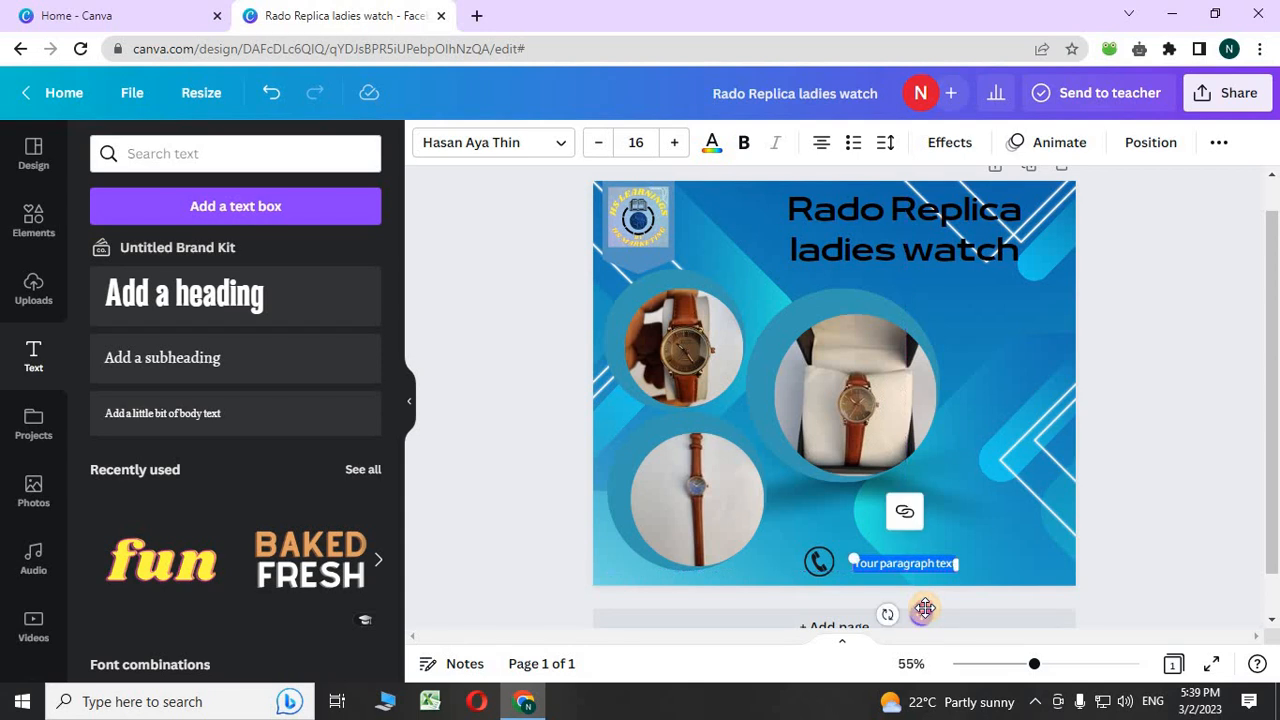
click(878, 565)
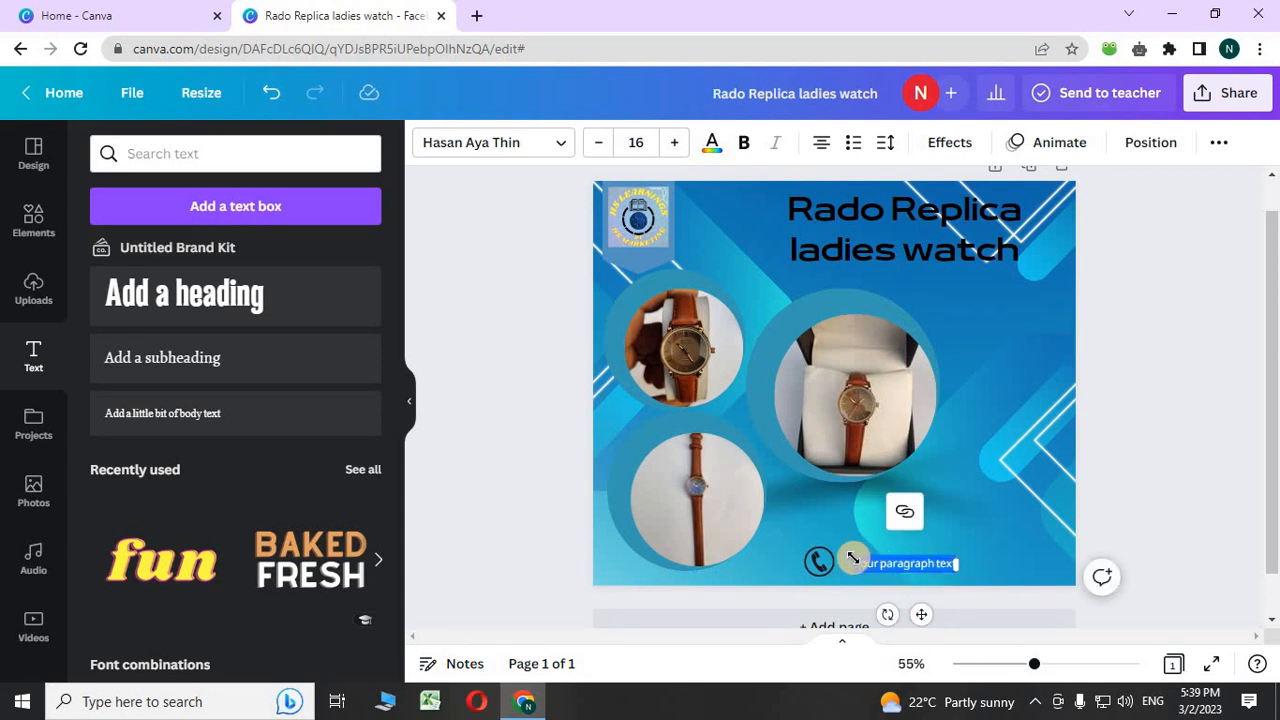
mouse_move(847, 552)
mouse_down()
mouse_move(829, 543)
mouse_move(834, 556)
mouse_up()
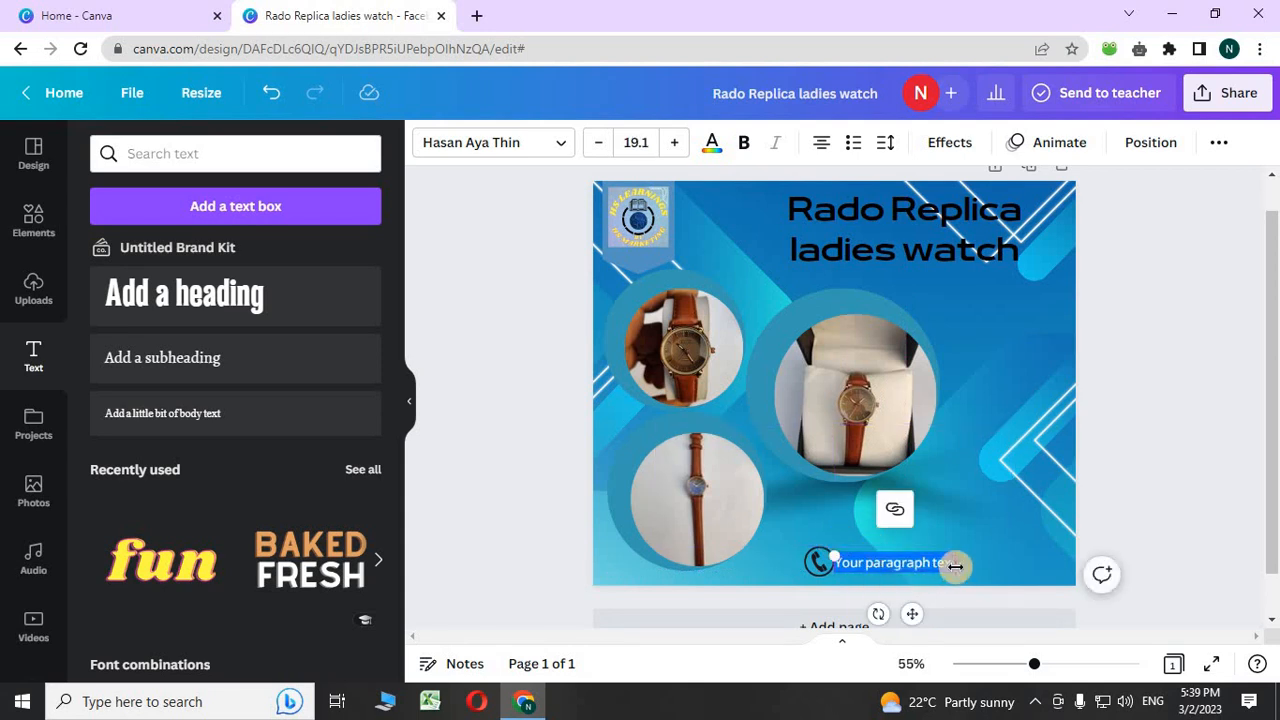
drag(955, 566, 975, 564)
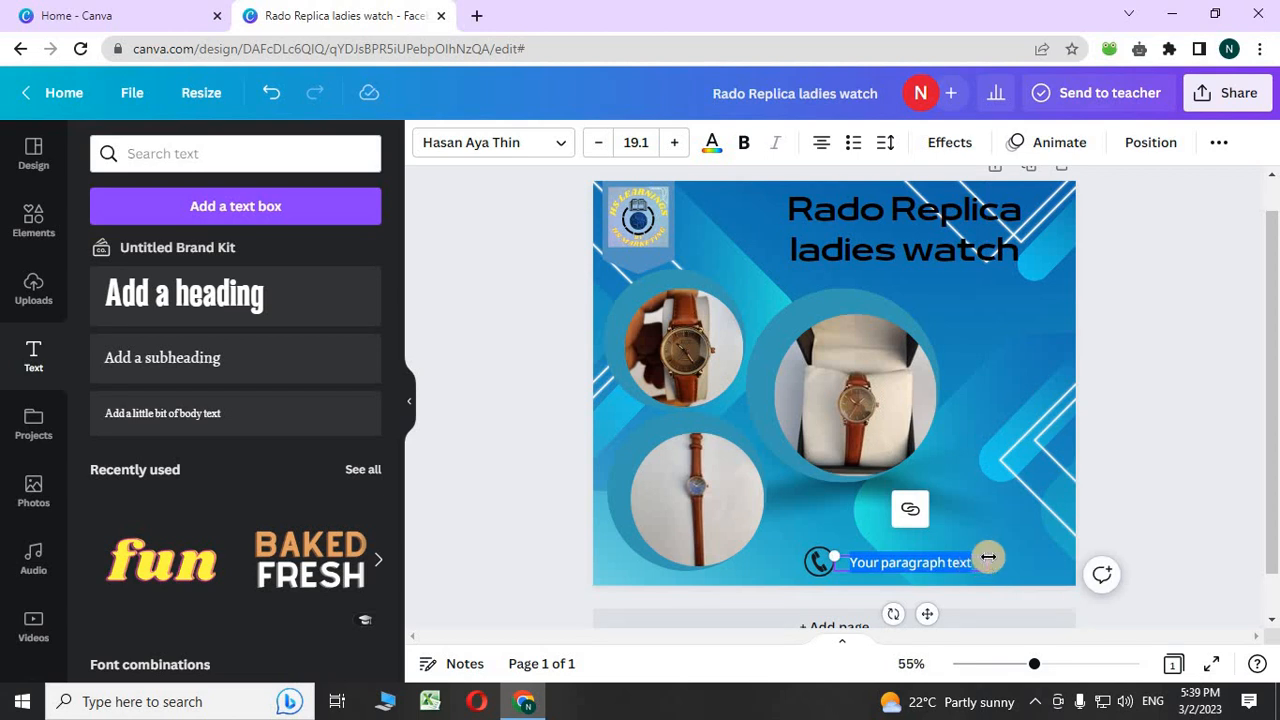
key(BackSpace)
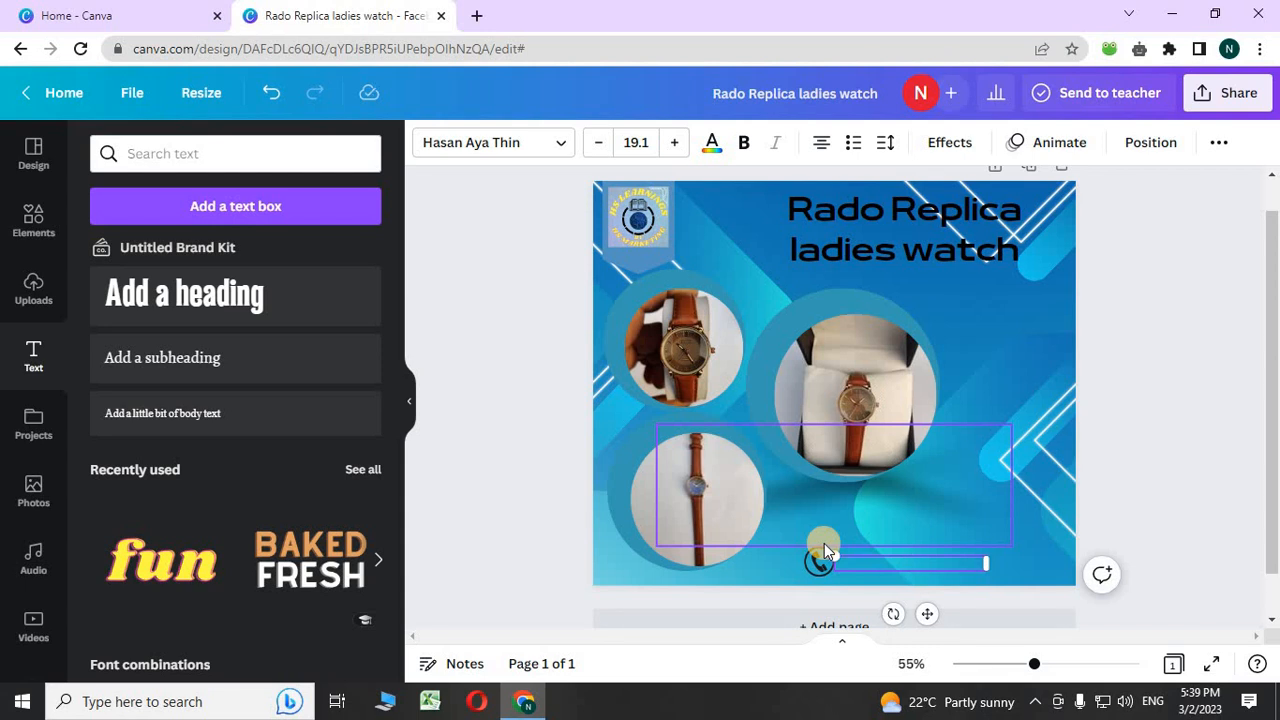
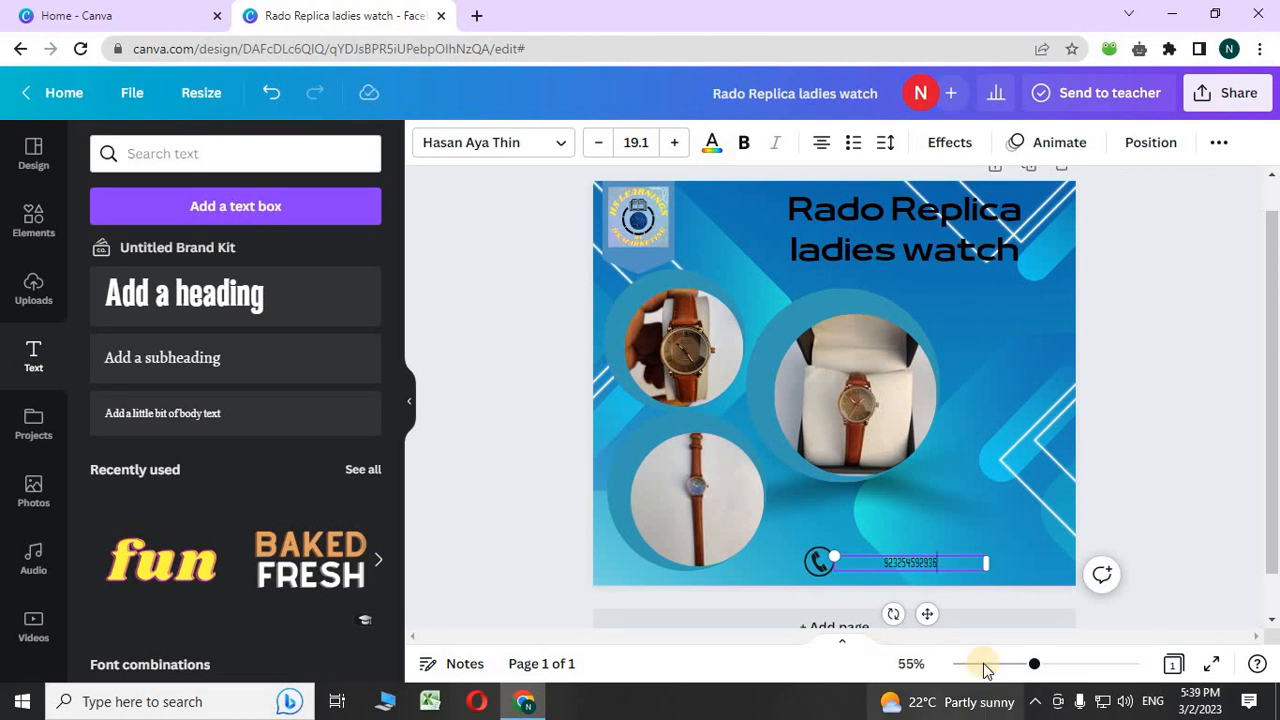
- Increase the phone number's font size to 39.1
click(674, 145)
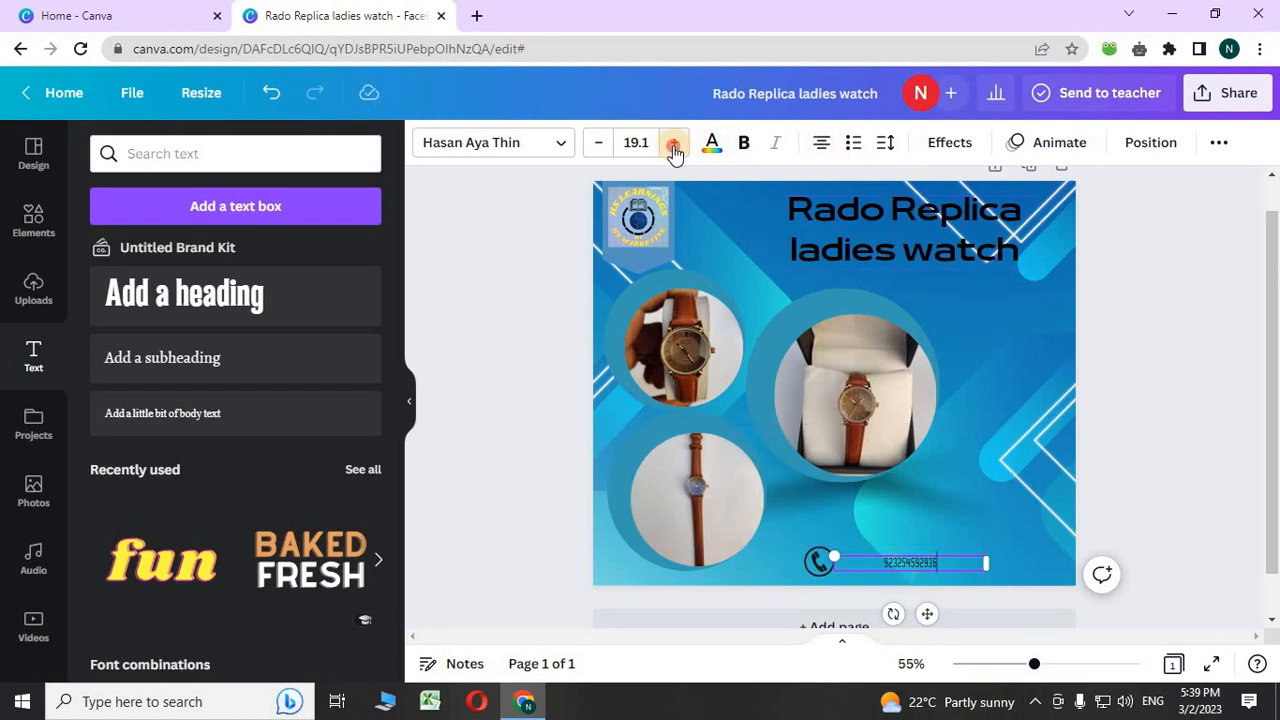
click(674, 146)
click(674, 146)
click(674, 146)
click(674, 146)
click(674, 146)
click(674, 146)
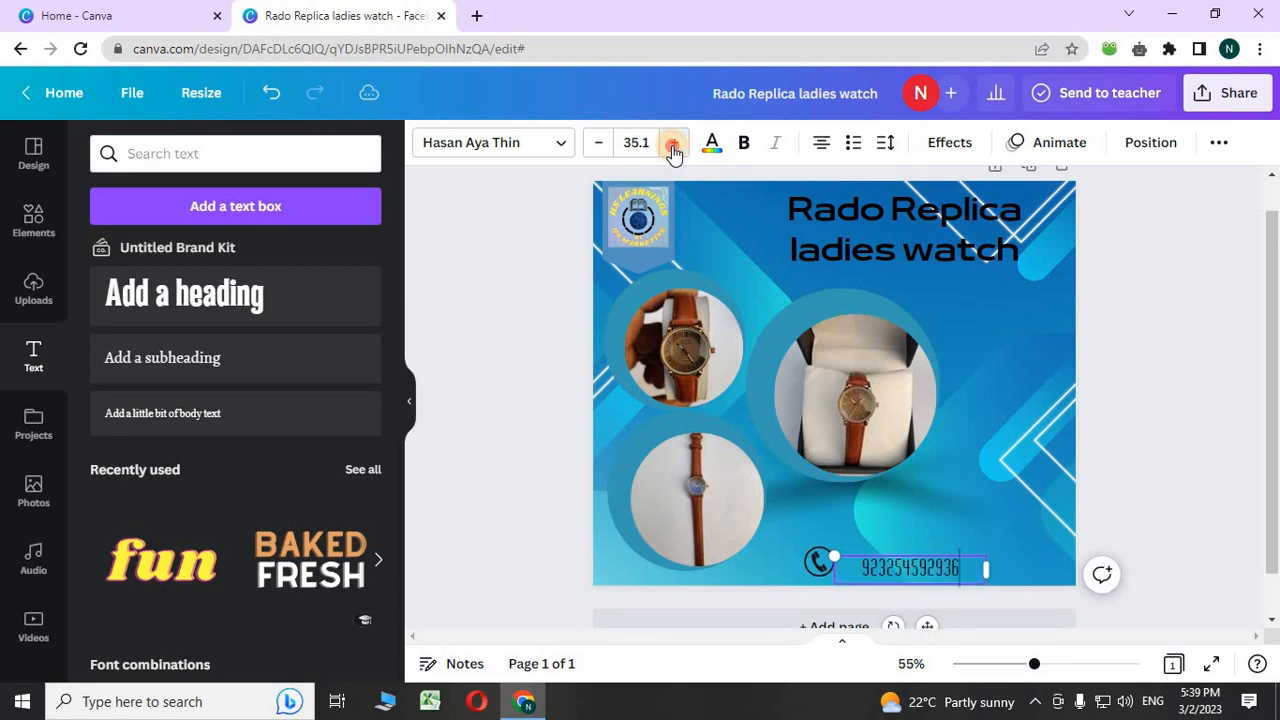
click(674, 146)
click(674, 146)
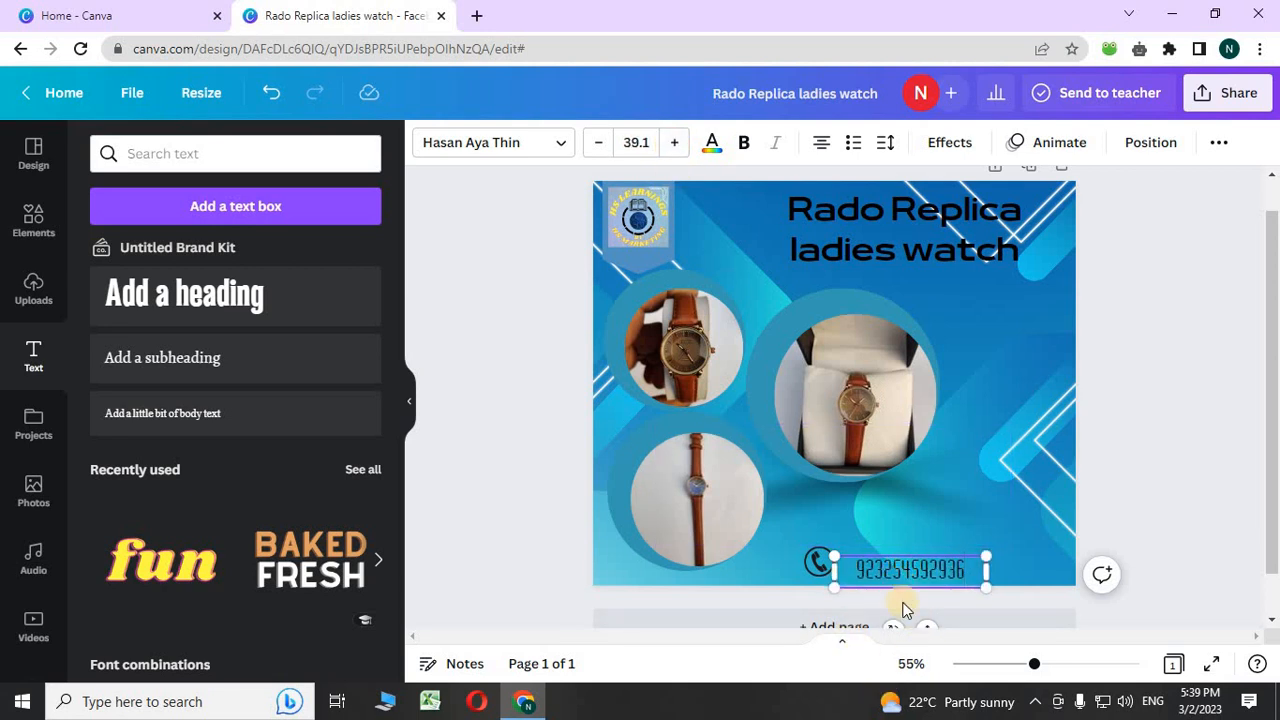
click(960, 520)
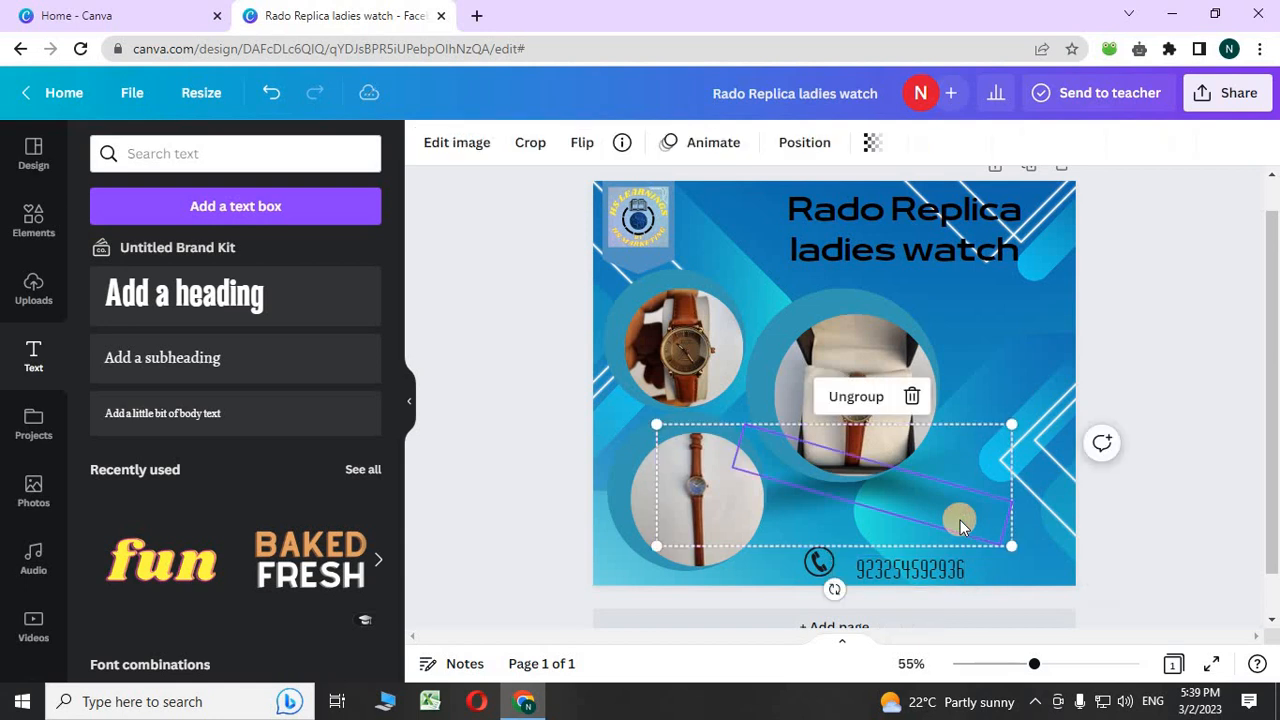
- Place the phone number and handset icon side by side in the bottom-right corner
drag(930, 578, 1013, 562)
drag(829, 561, 904, 561)
click(975, 566)
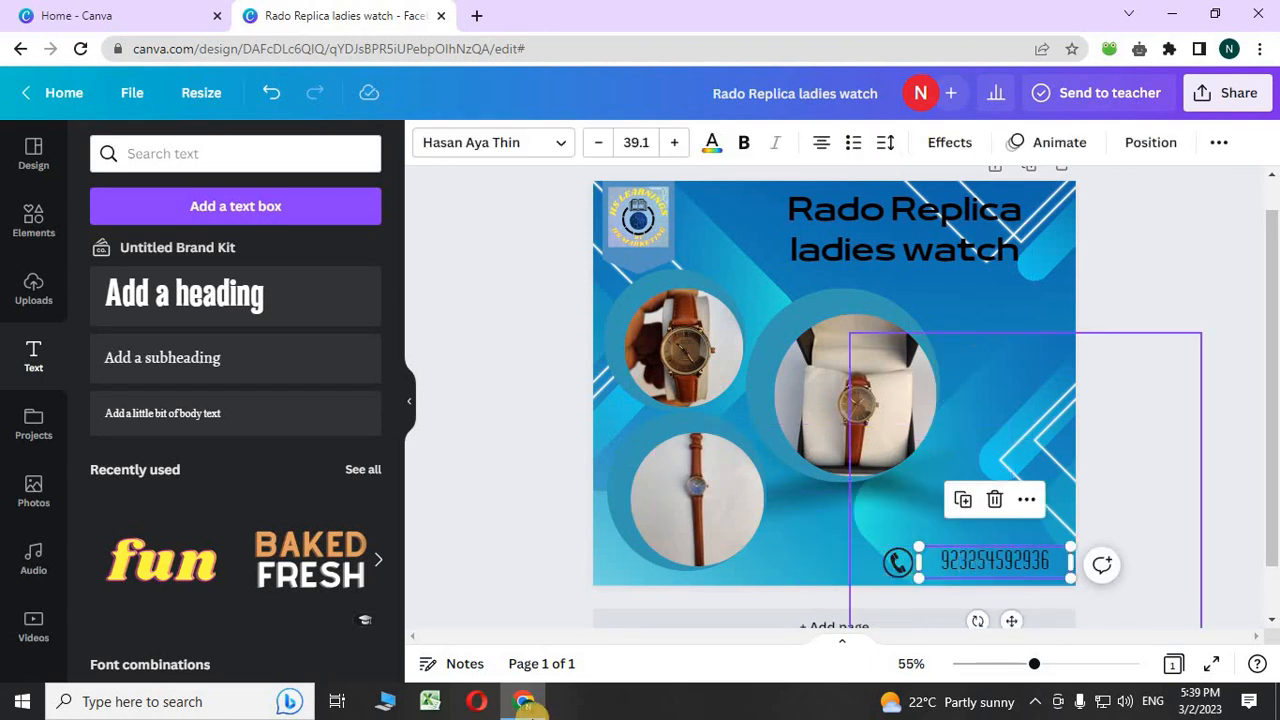
- Give the phone number a pink Background text effect with spread 0
click(950, 140)
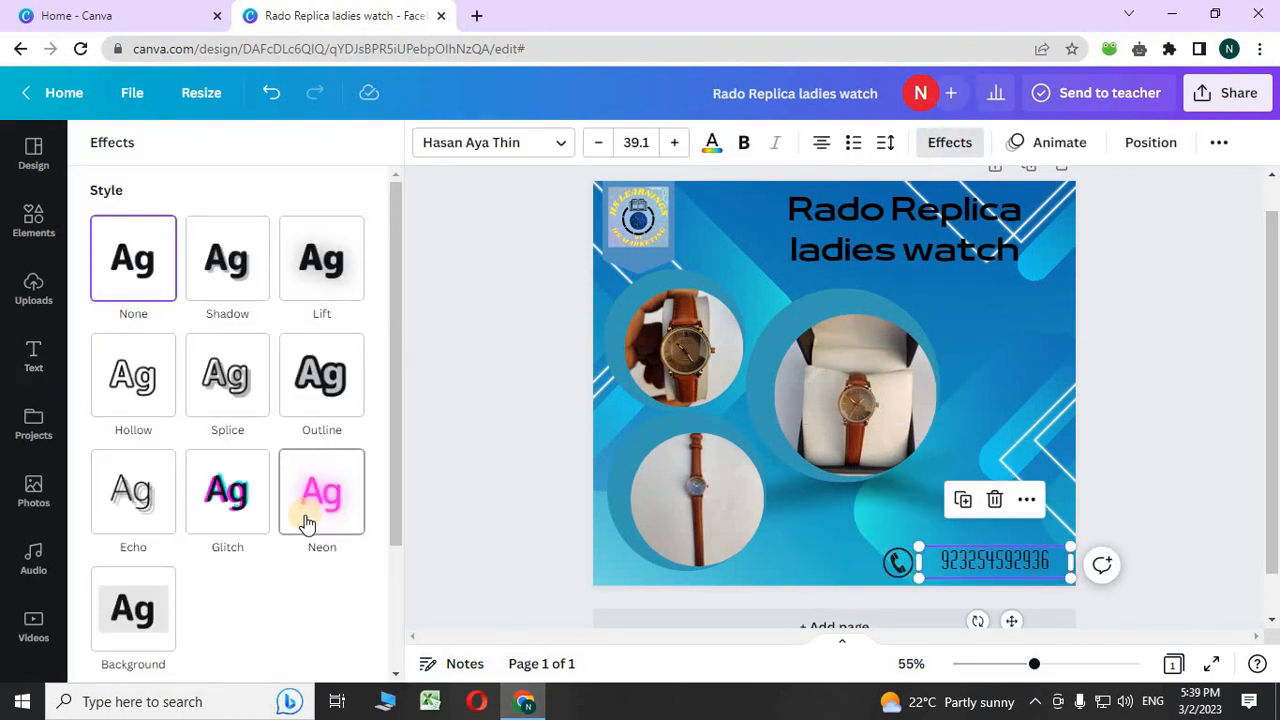
click(113, 622)
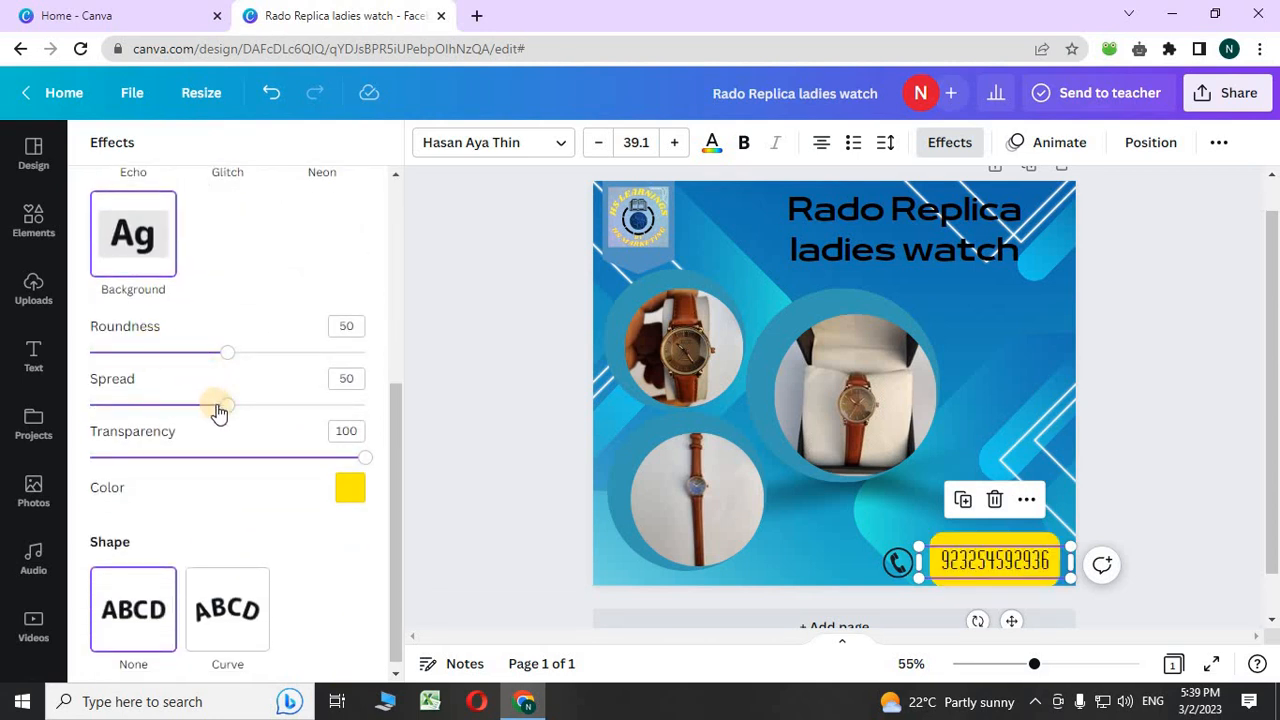
drag(219, 412, 89, 406)
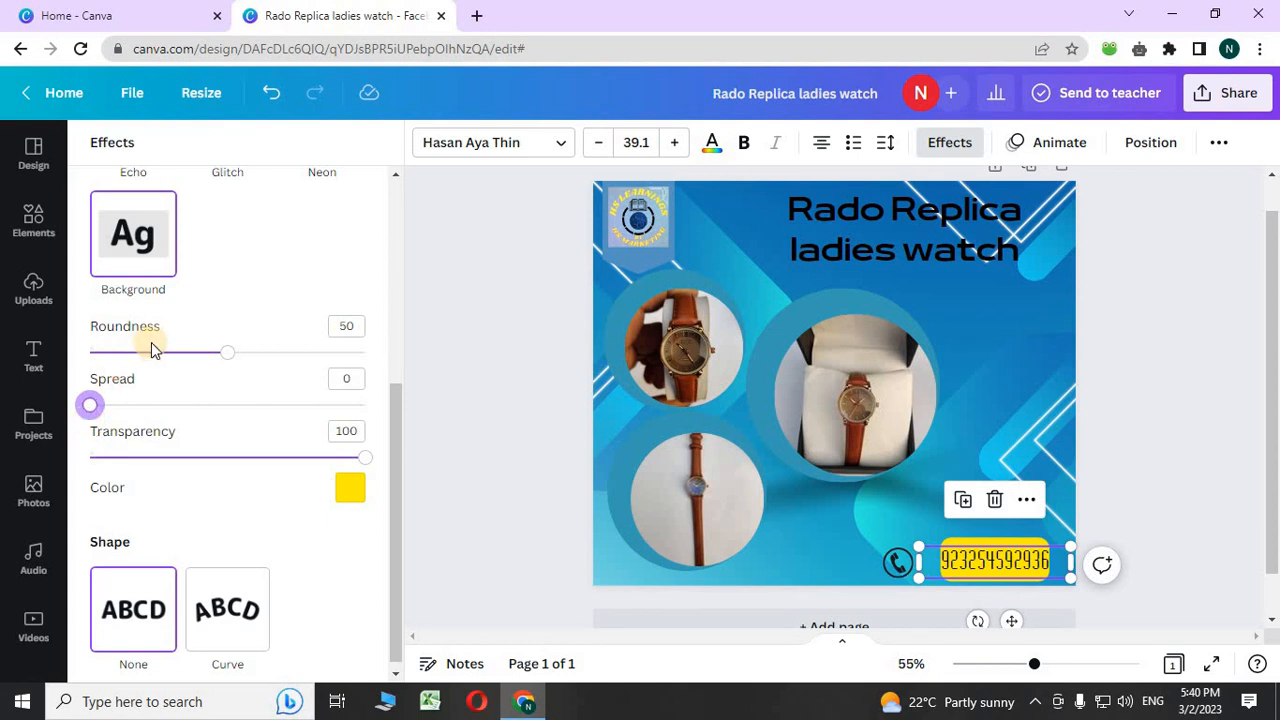
click(347, 495)
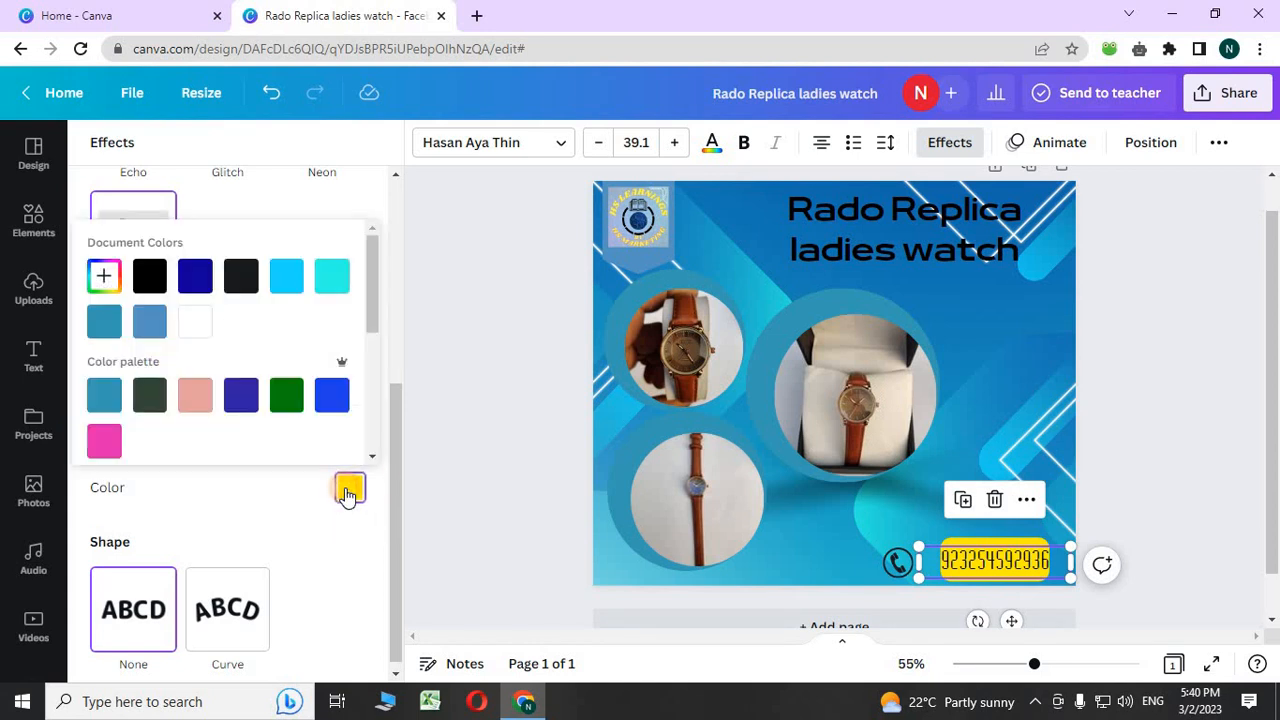
click(194, 398)
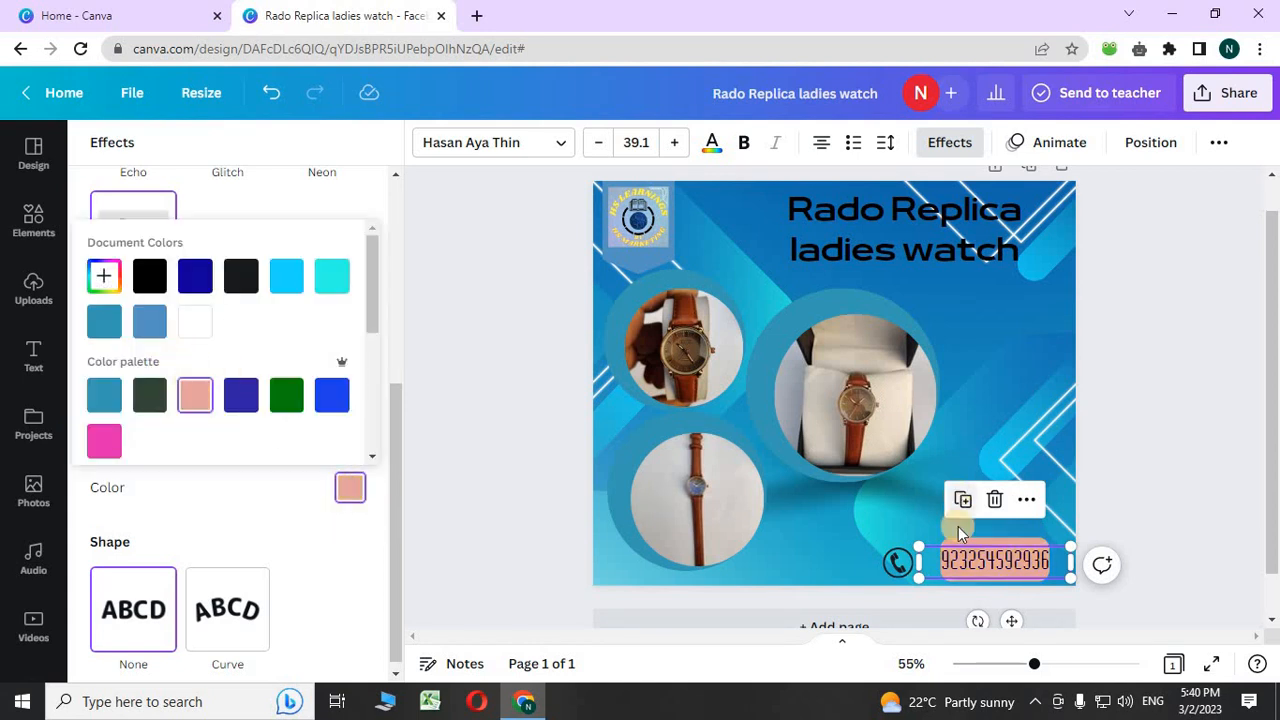
click(557, 143)
- Switch the phone number's font to TAN Jambore
click(135, 337)
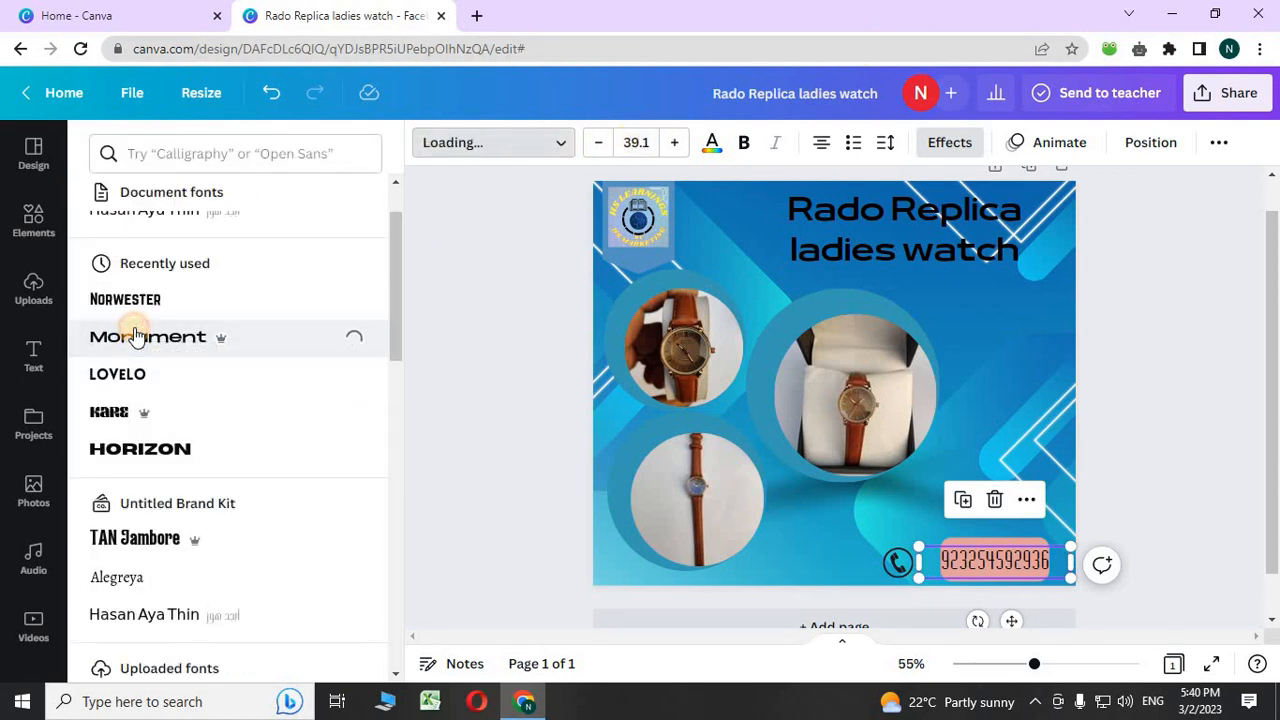
scroll(158, 385, down, 2)
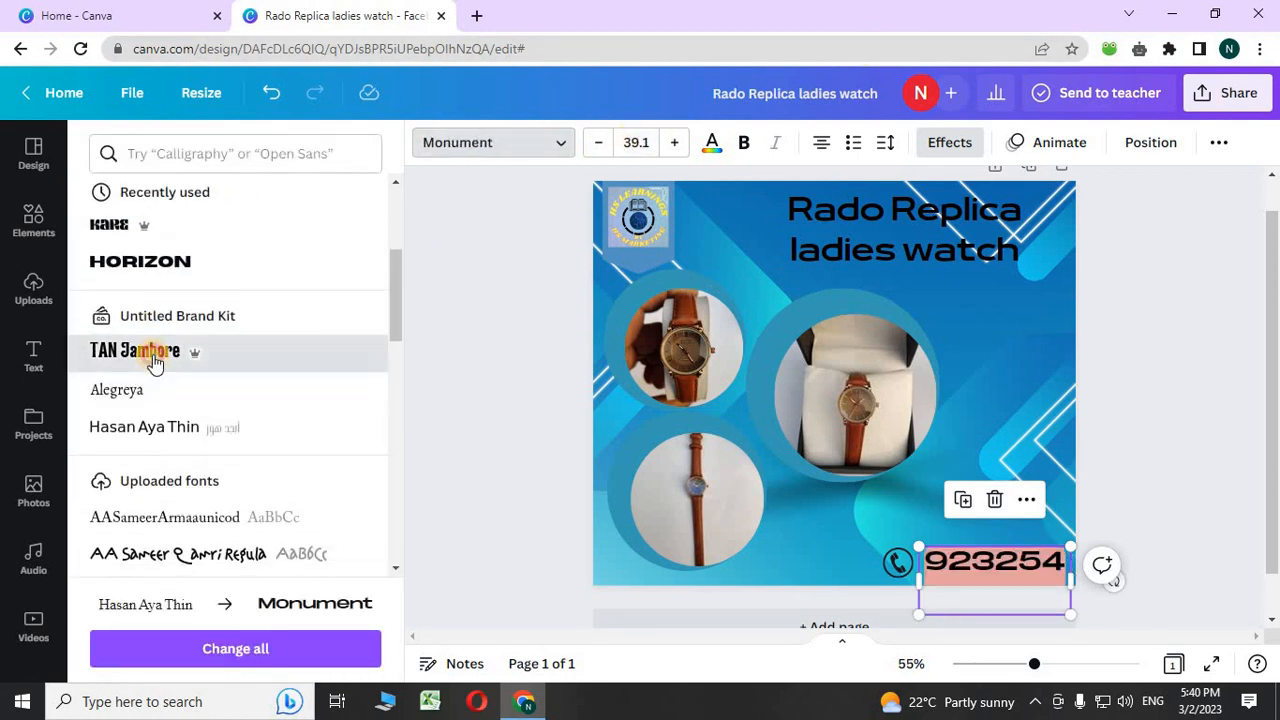
click(154, 360)
scroll(158, 370, down, 2)
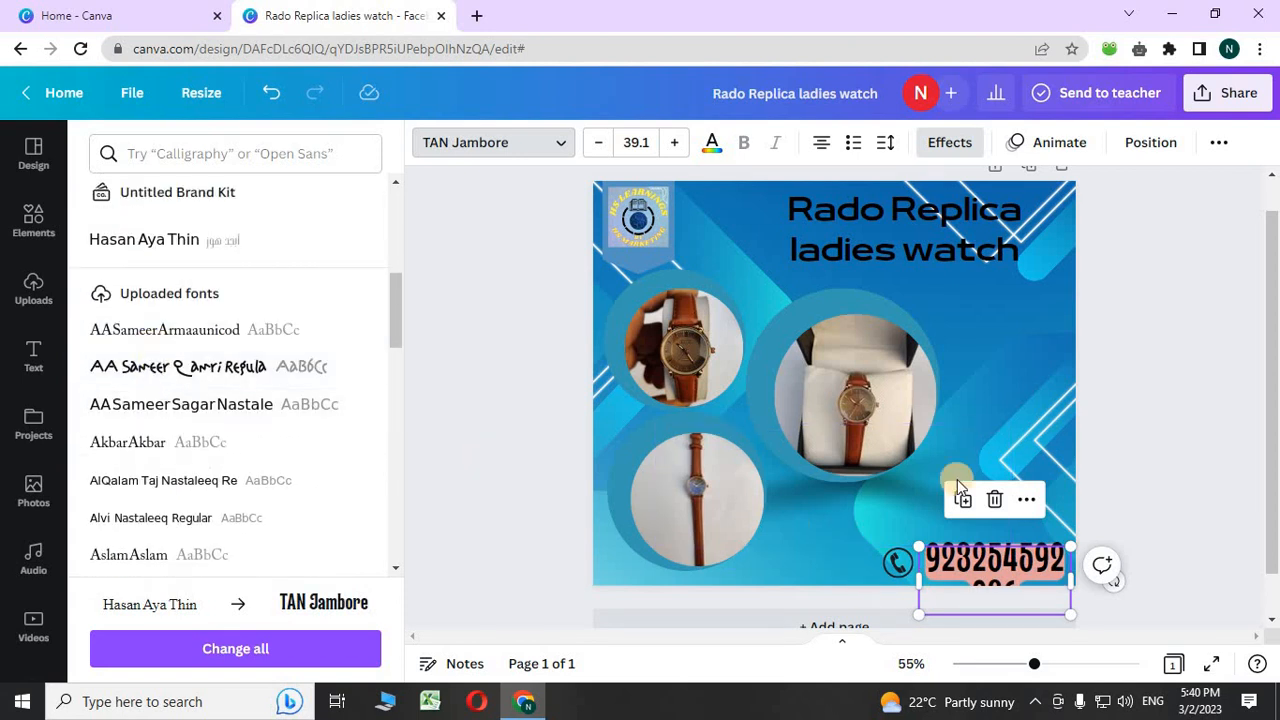
- Shrink the phone number to size 26.1 and nudge it slightly lower
click(592, 143)
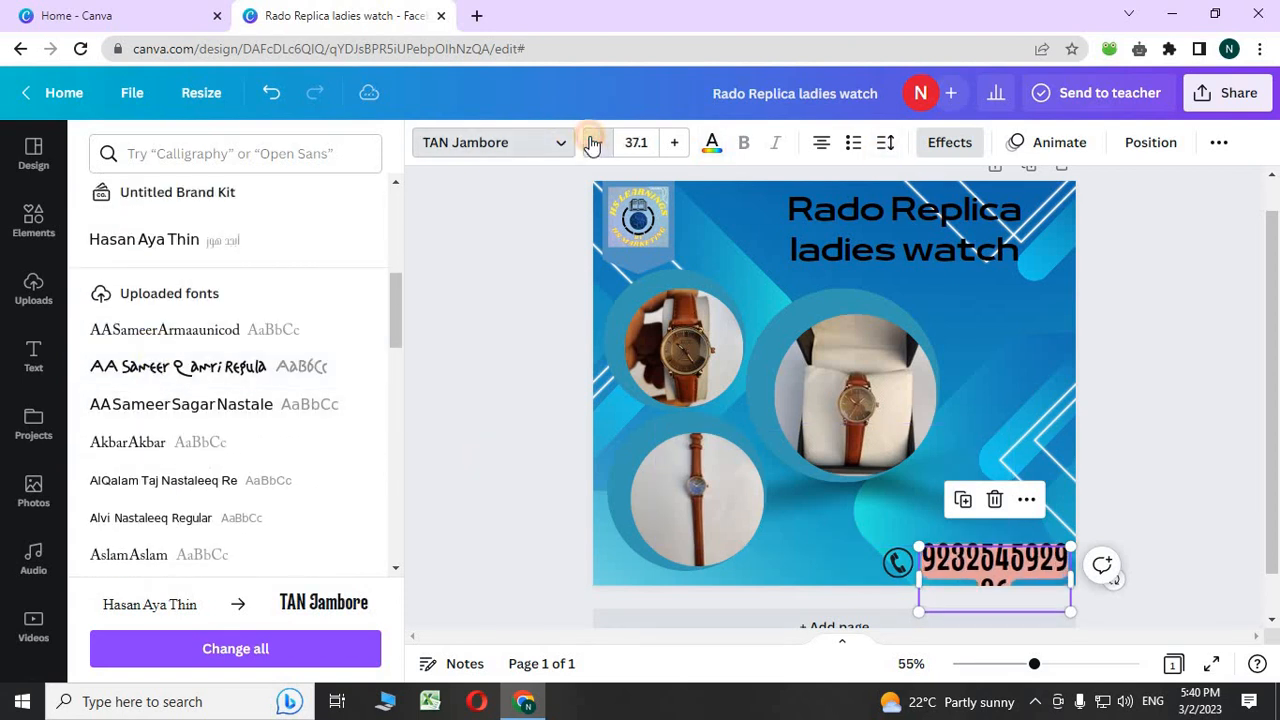
click(592, 143)
click(592, 143)
click(592, 143)
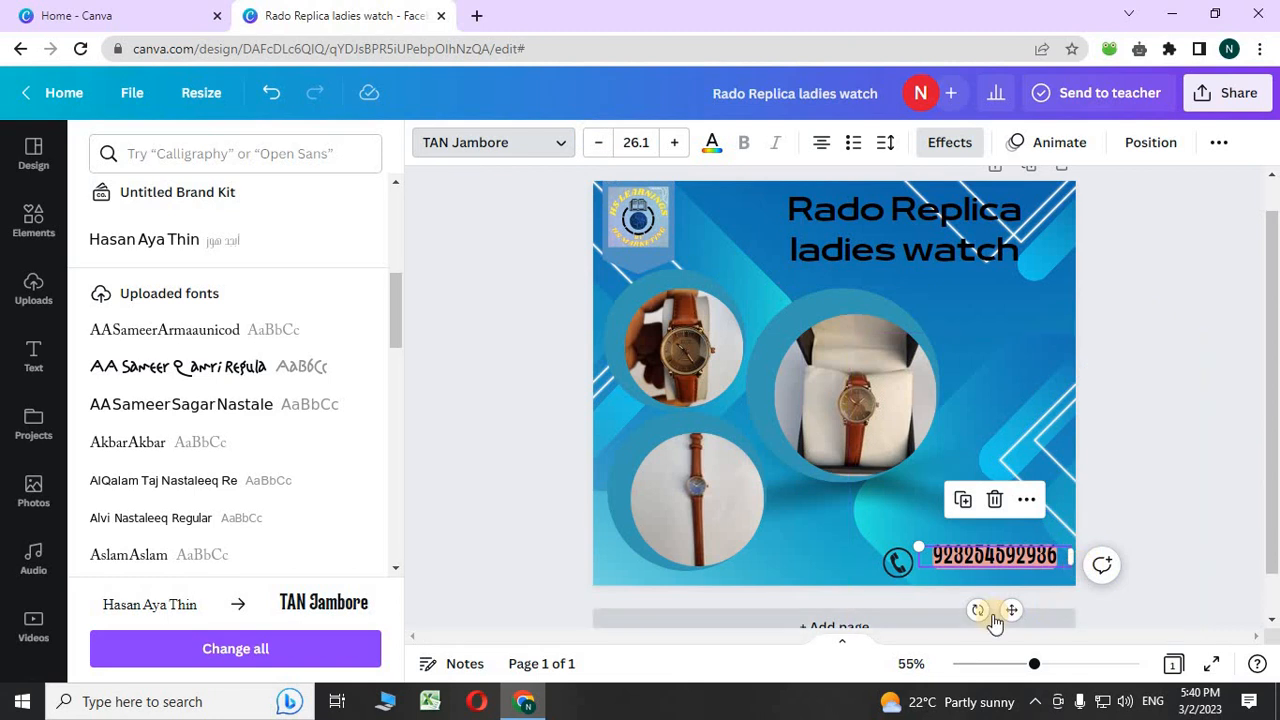
drag(1010, 609, 1001, 613)
click(533, 558)
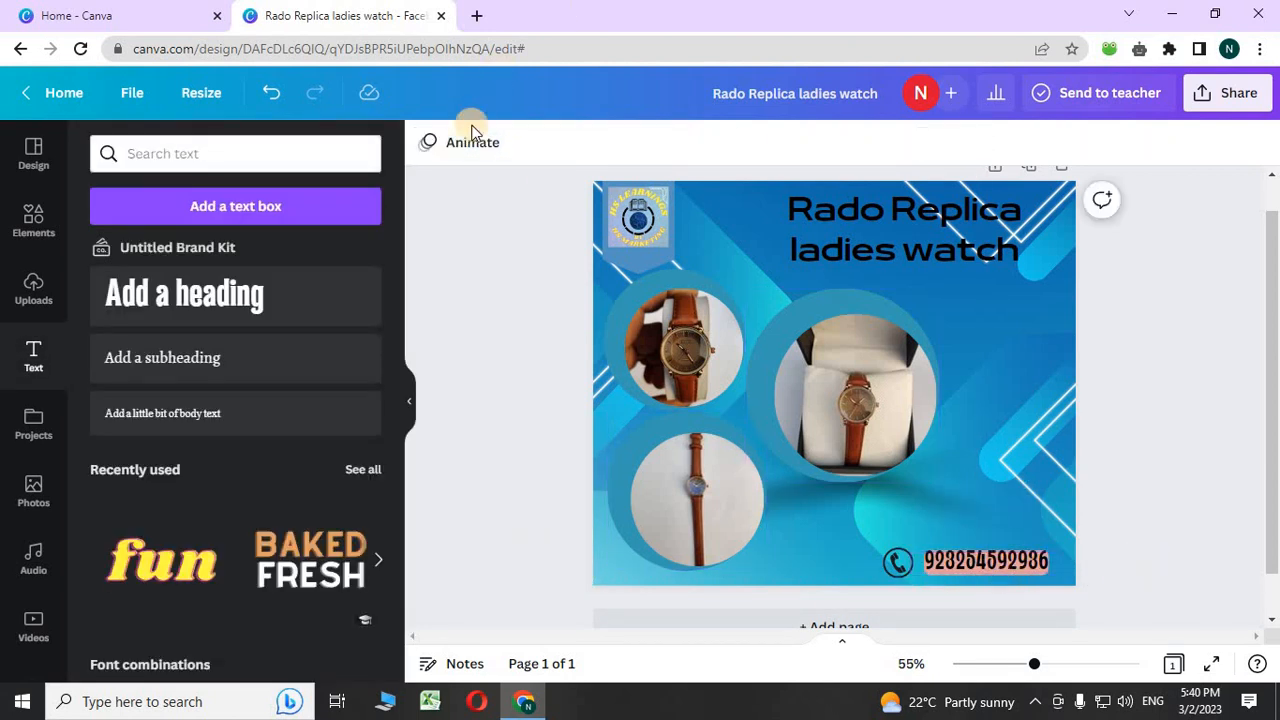
- Widen the phone number's Background spread to 59 and nudge the middle watch photo up-left
click(1045, 556)
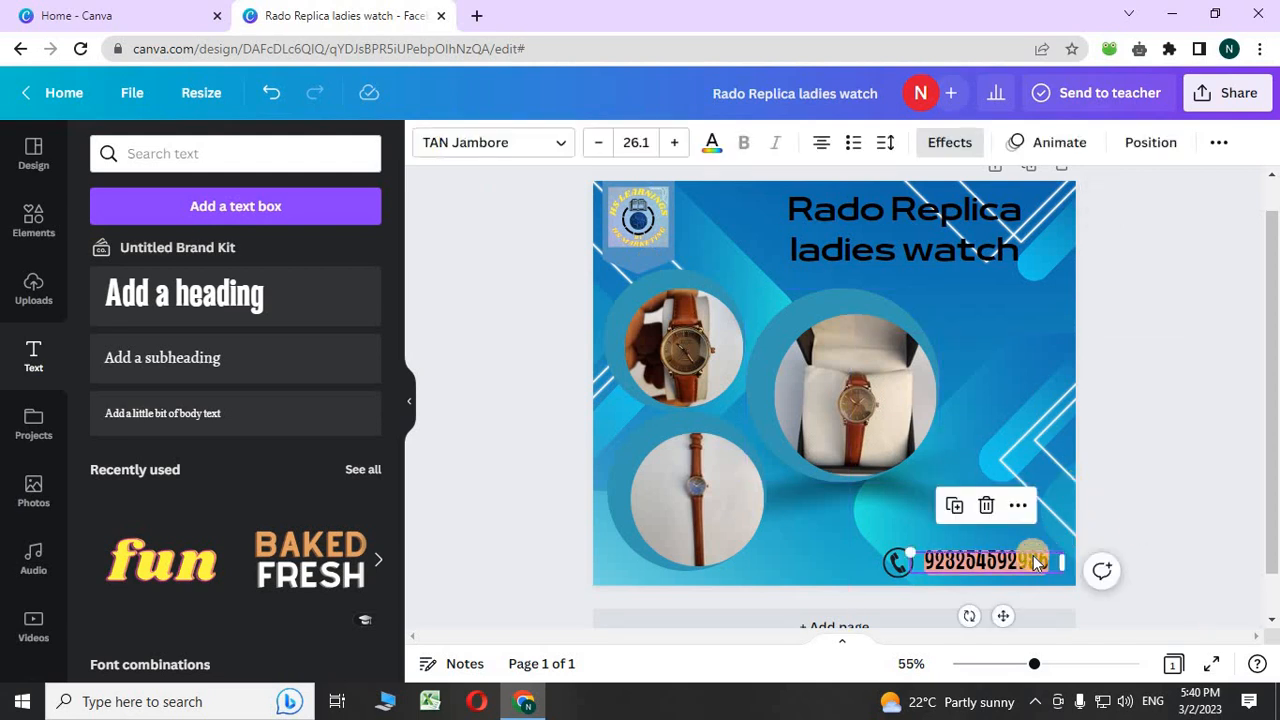
click(950, 145)
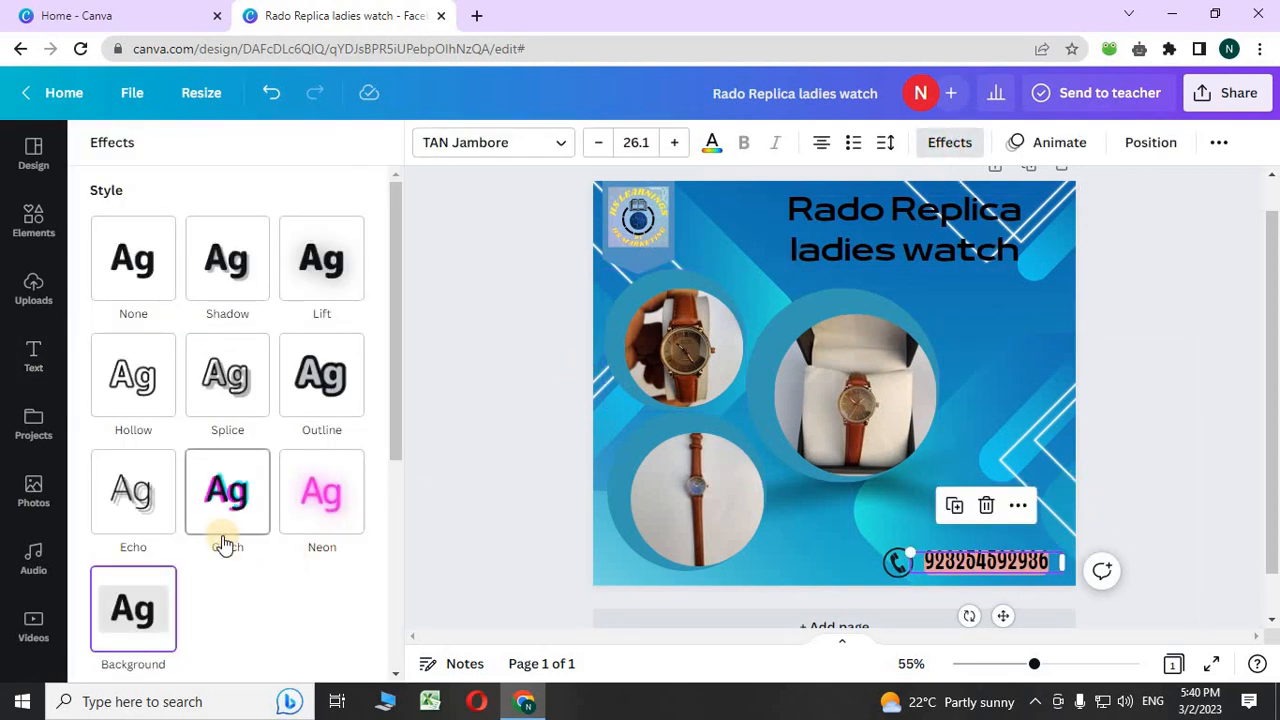
click(118, 607)
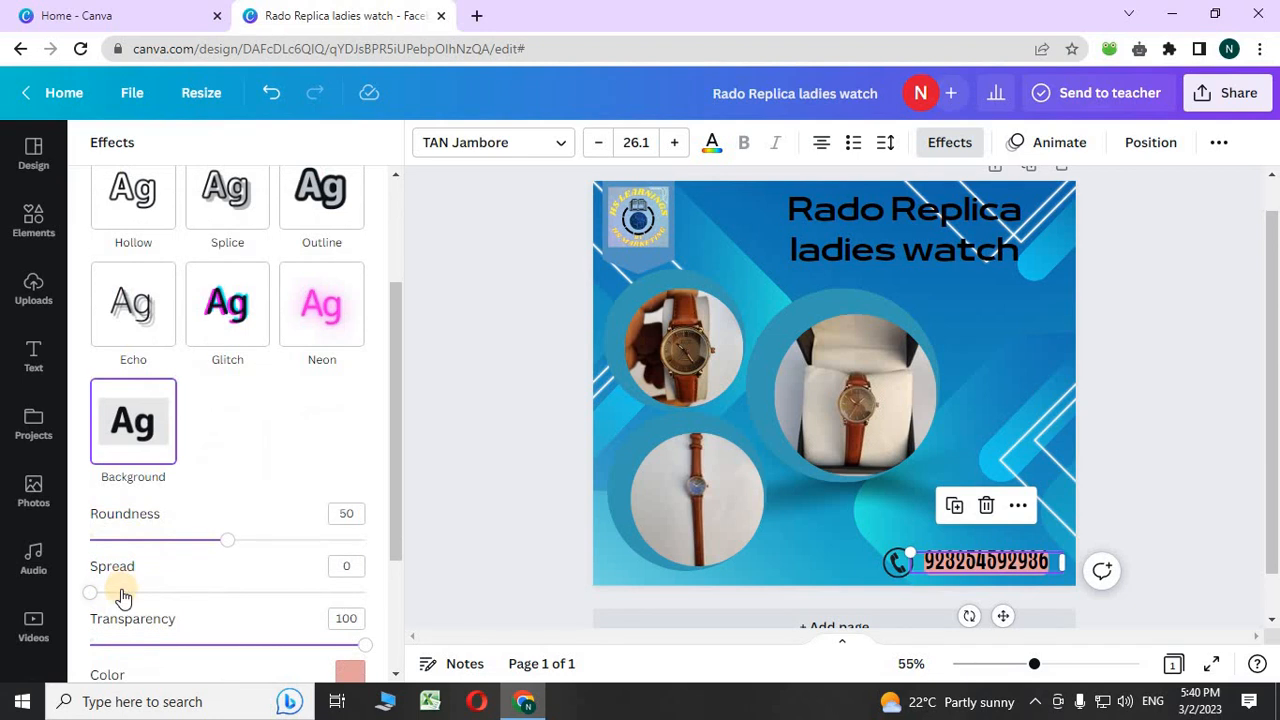
drag(127, 595, 261, 600)
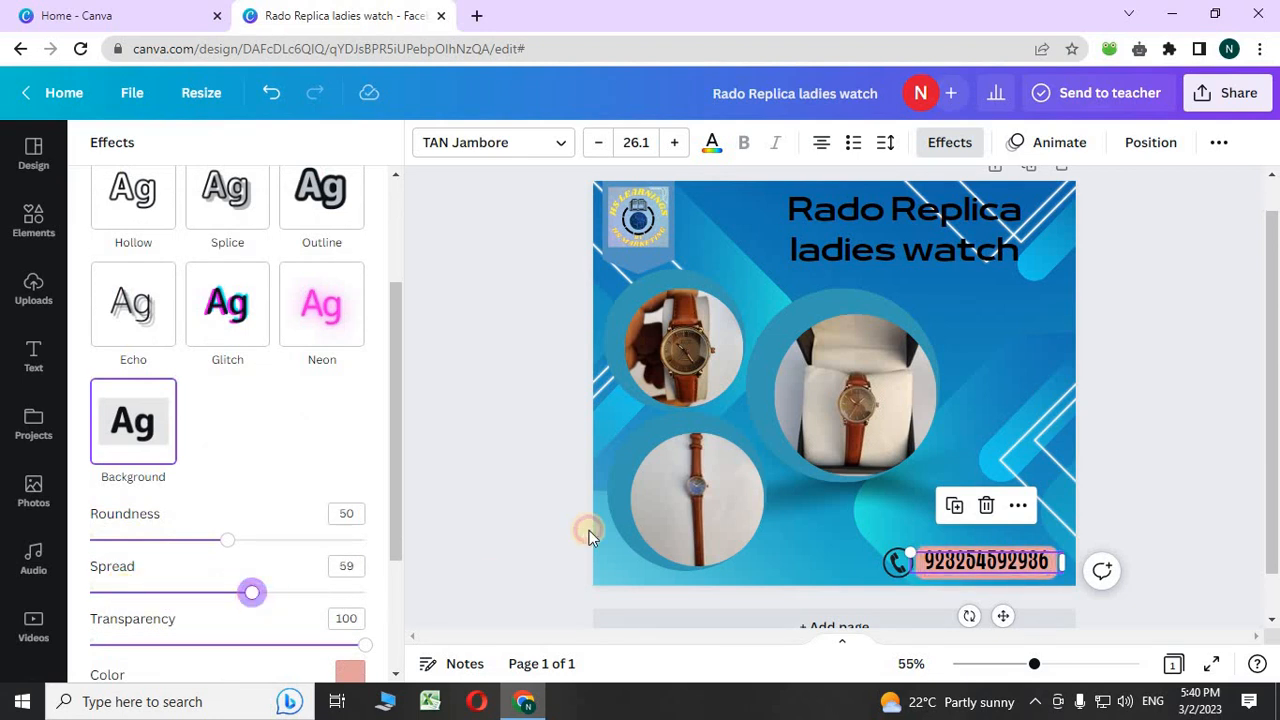
click(519, 510)
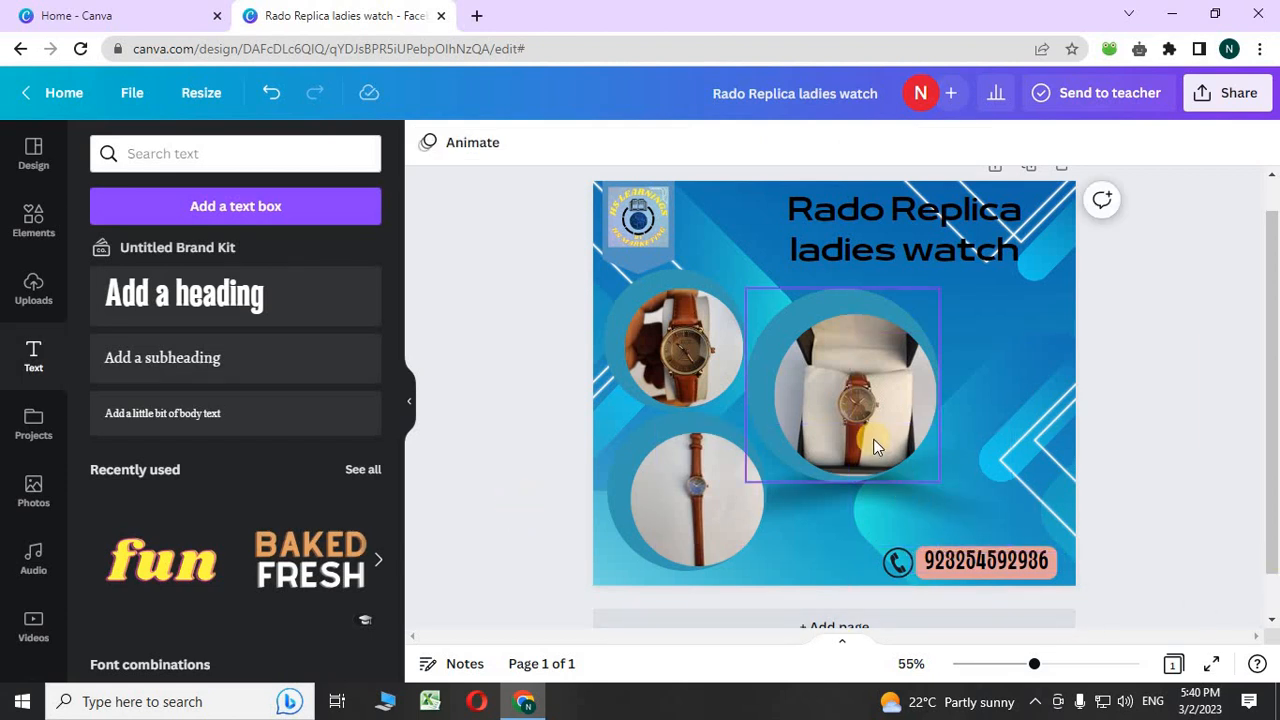
drag(873, 447, 863, 445)
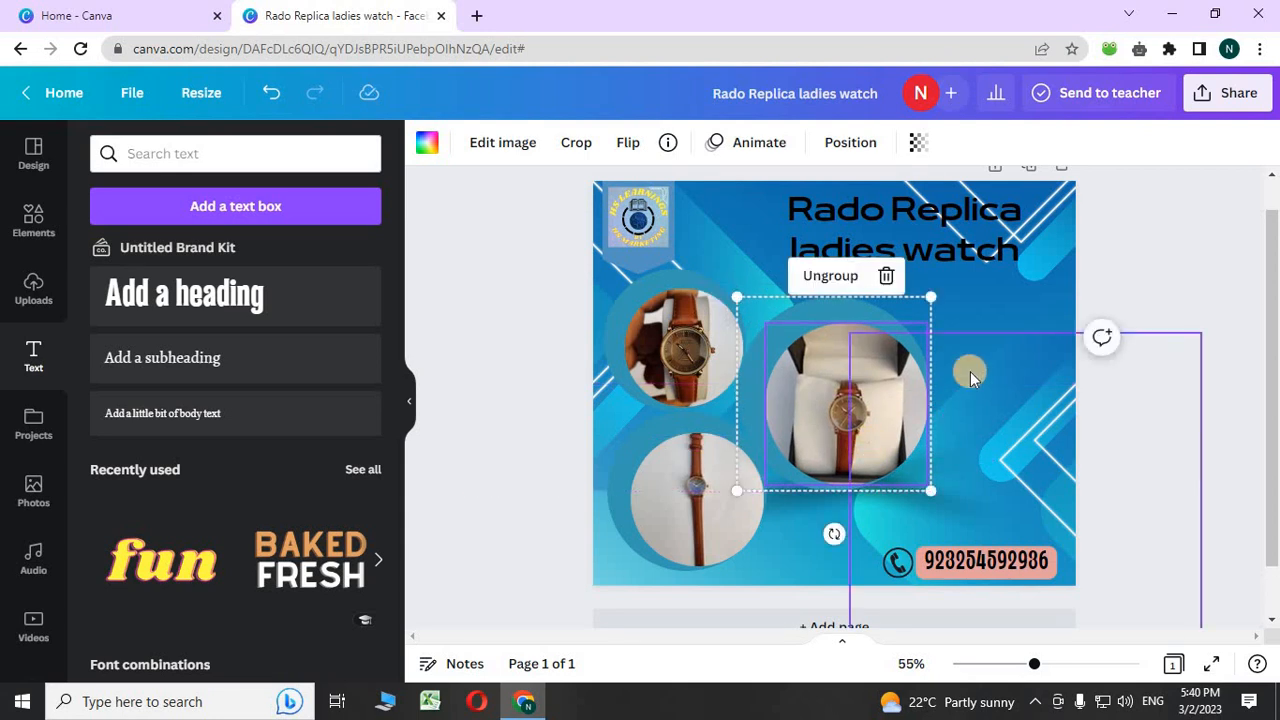
- Search Elements graphics for 'sale' and add the red corner SALE graphic
click(967, 336)
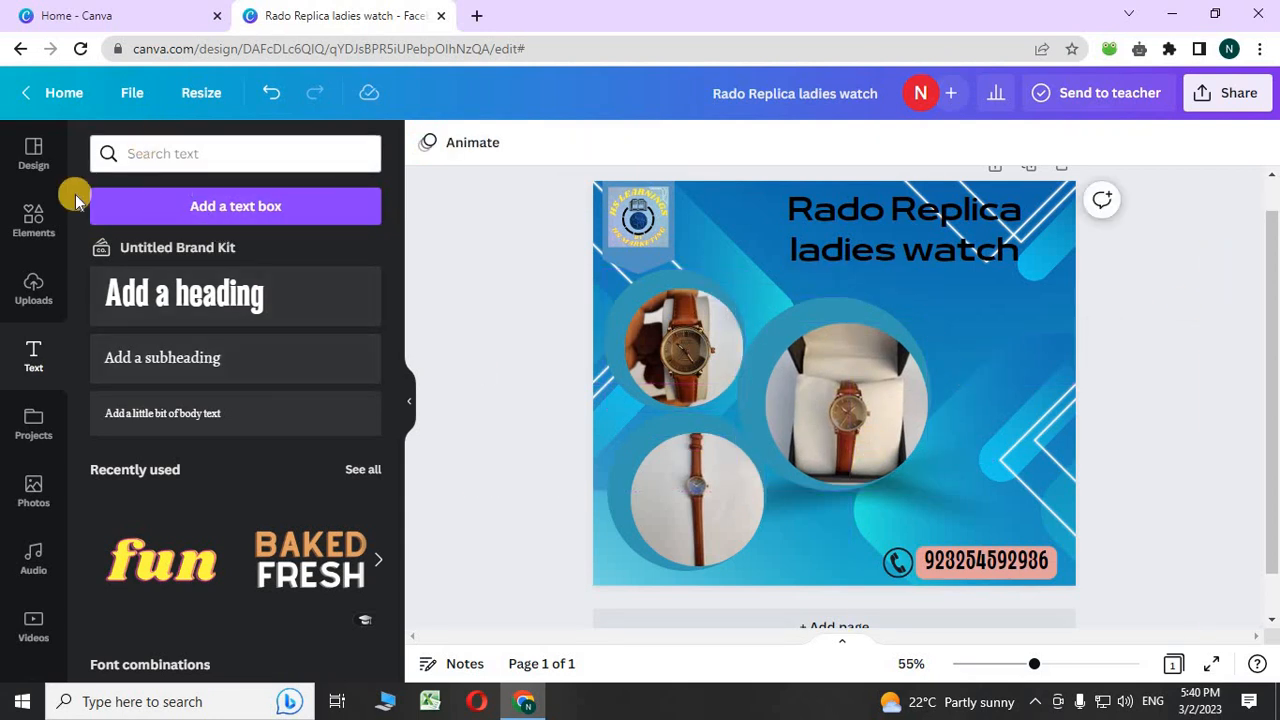
click(36, 214)
click(193, 160)
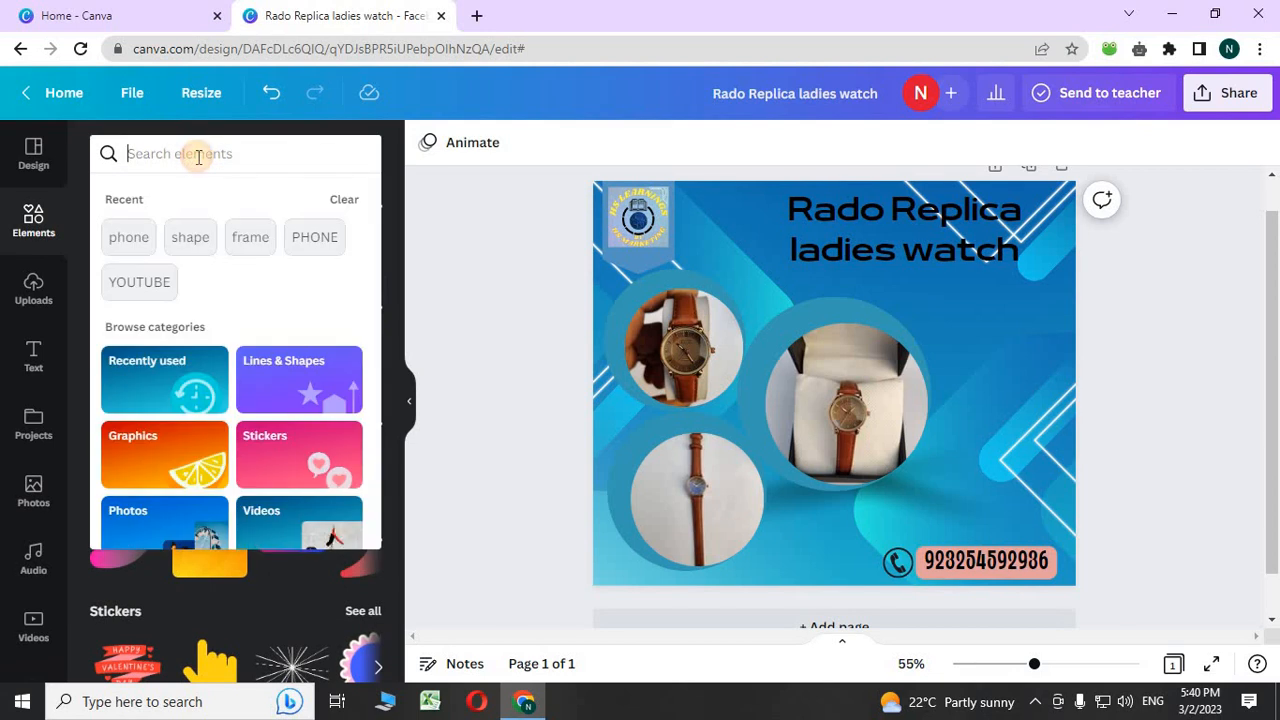
text(sal)
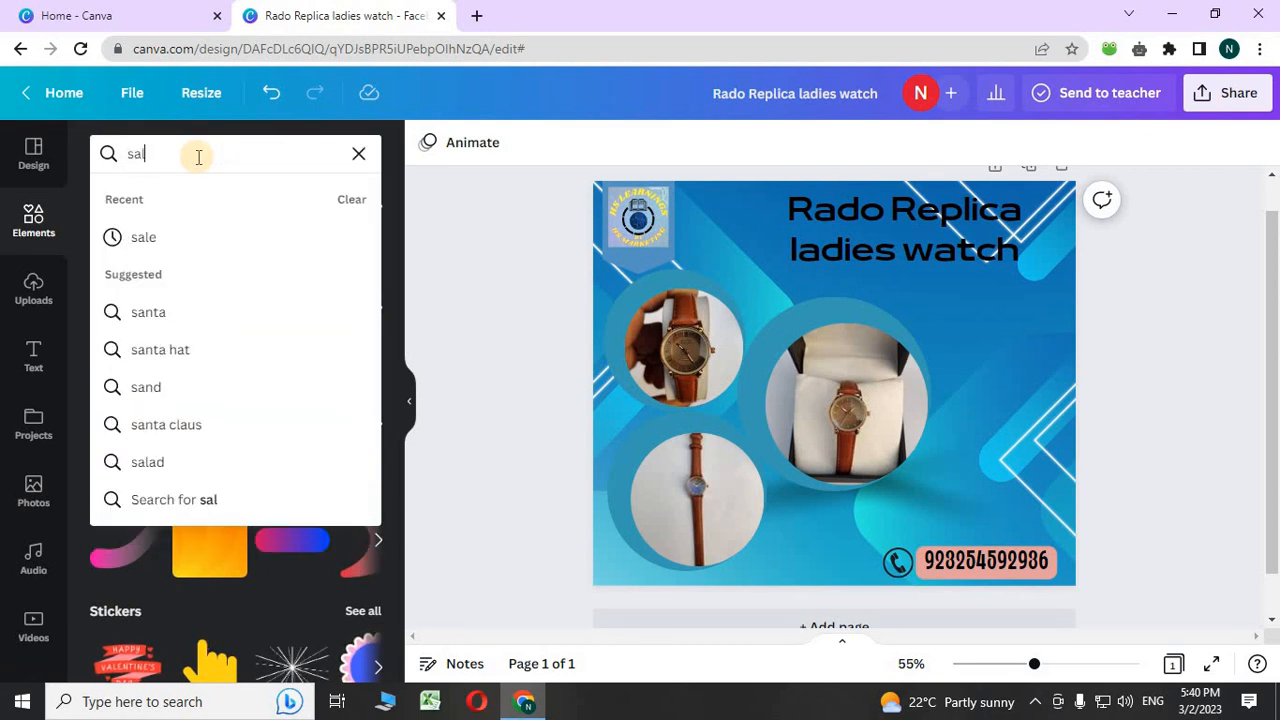
text(e)
key(Return)
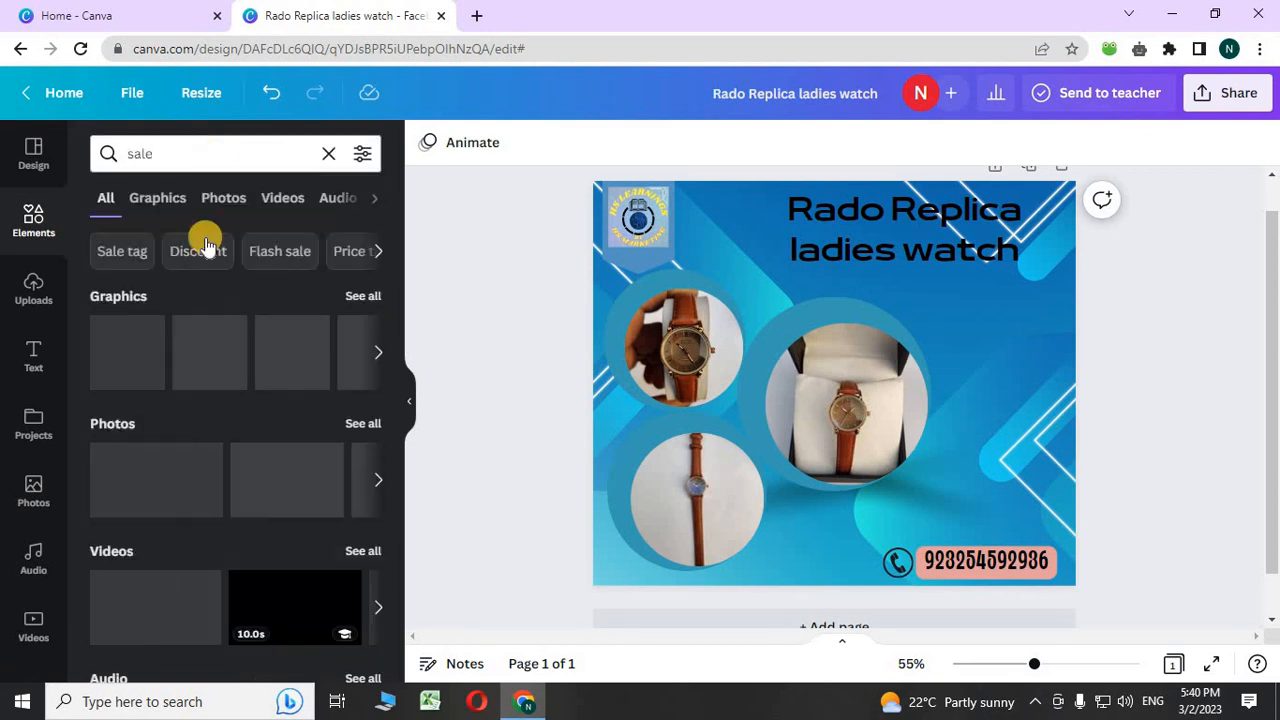
click(350, 295)
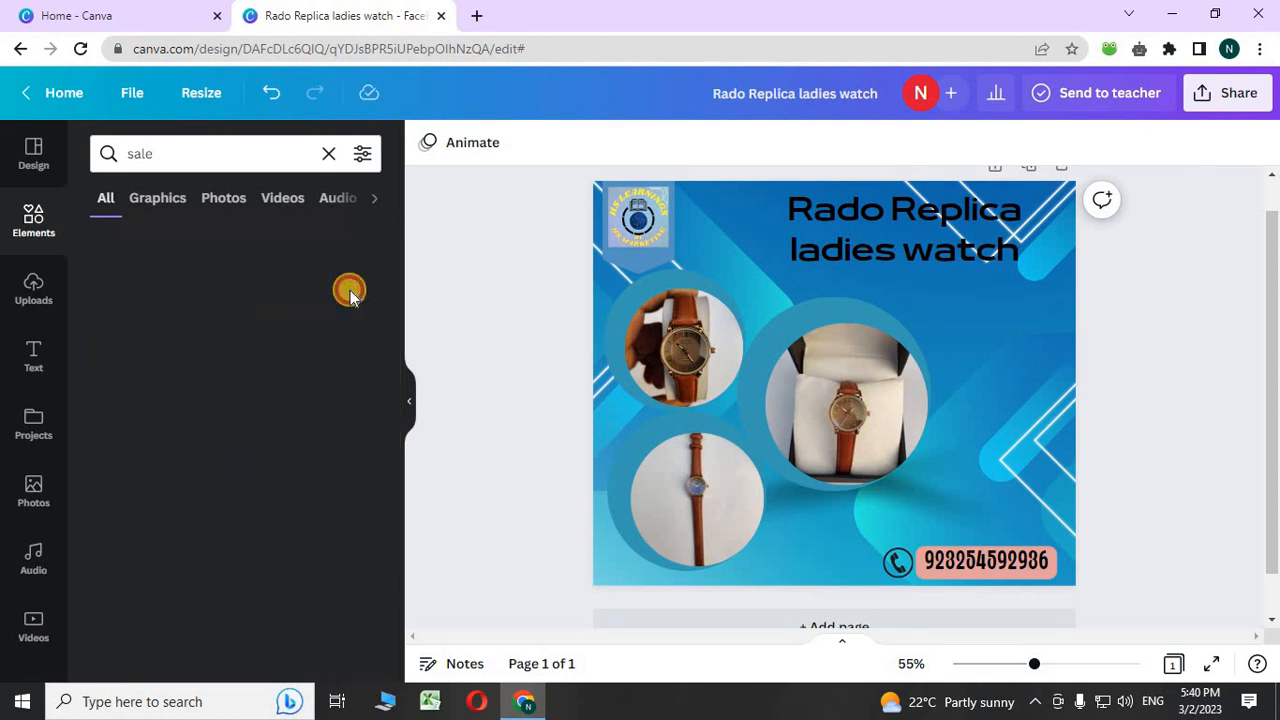
scroll(323, 357, down, 1)
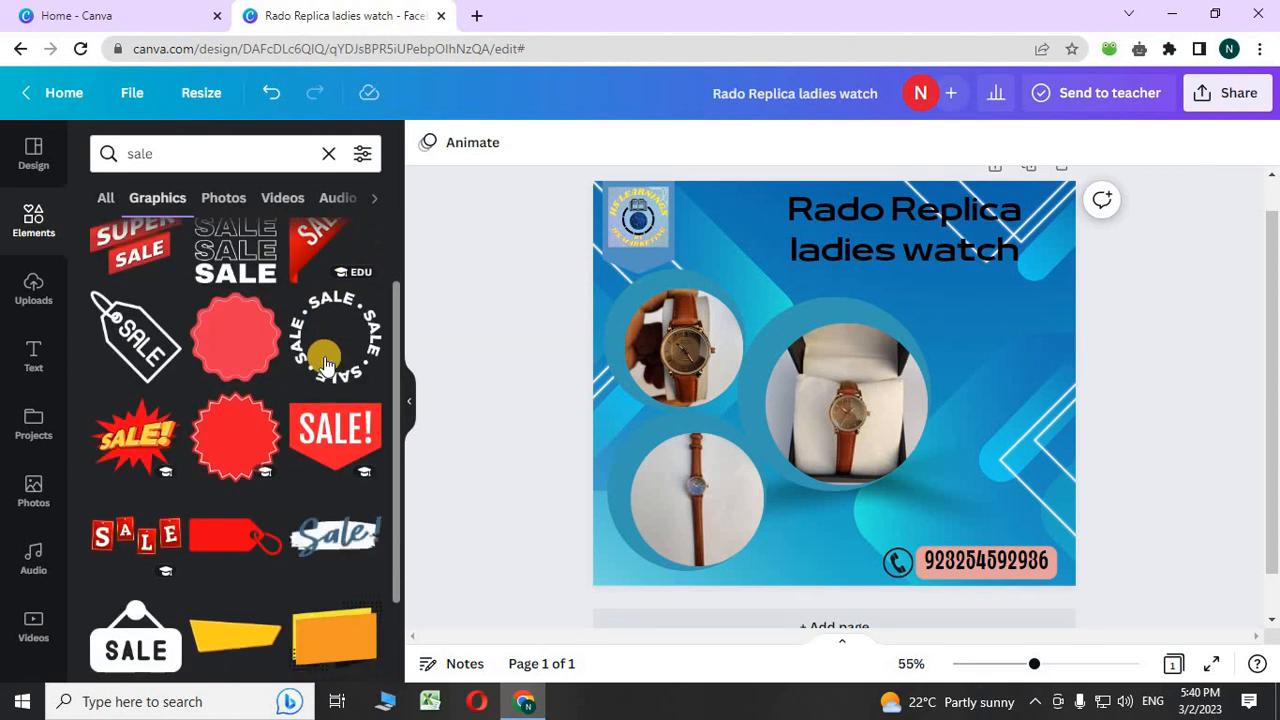
scroll(325, 362, up, 1)
click(325, 362)
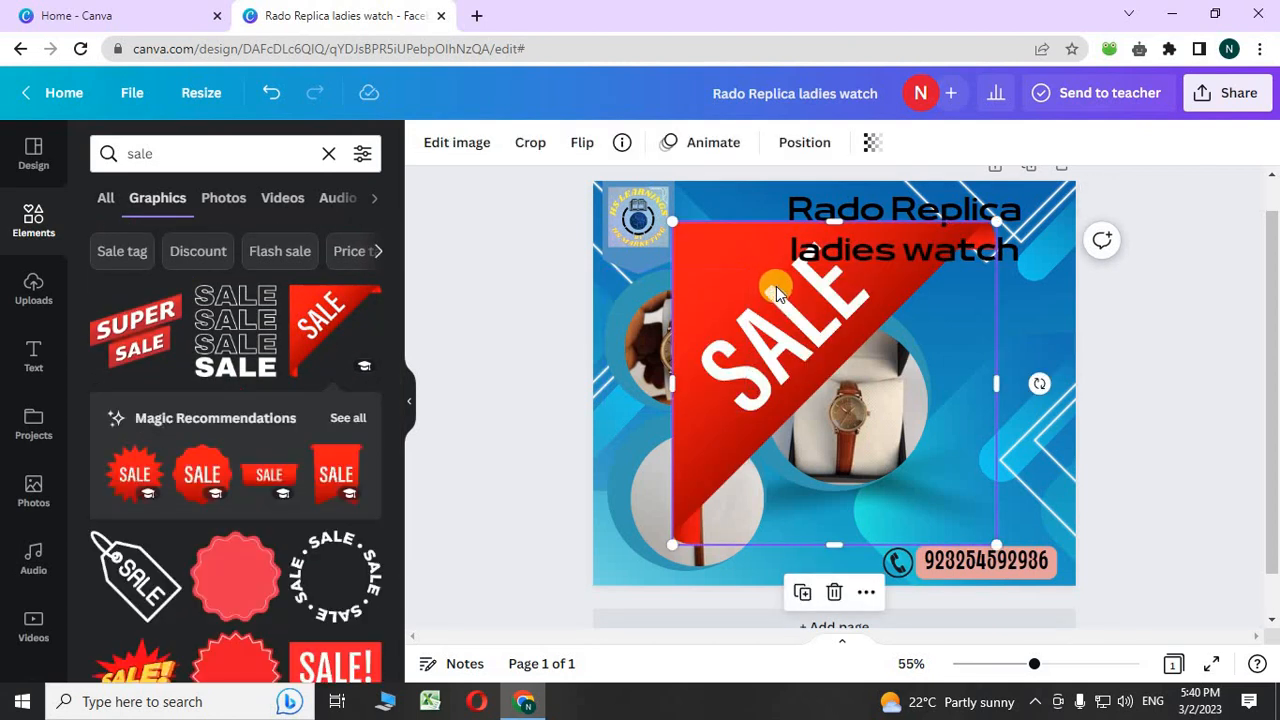
- Shrink the SALE tag, flip it horizontally, and place it top-right, shifting the title left
drag(990, 543, 788, 343)
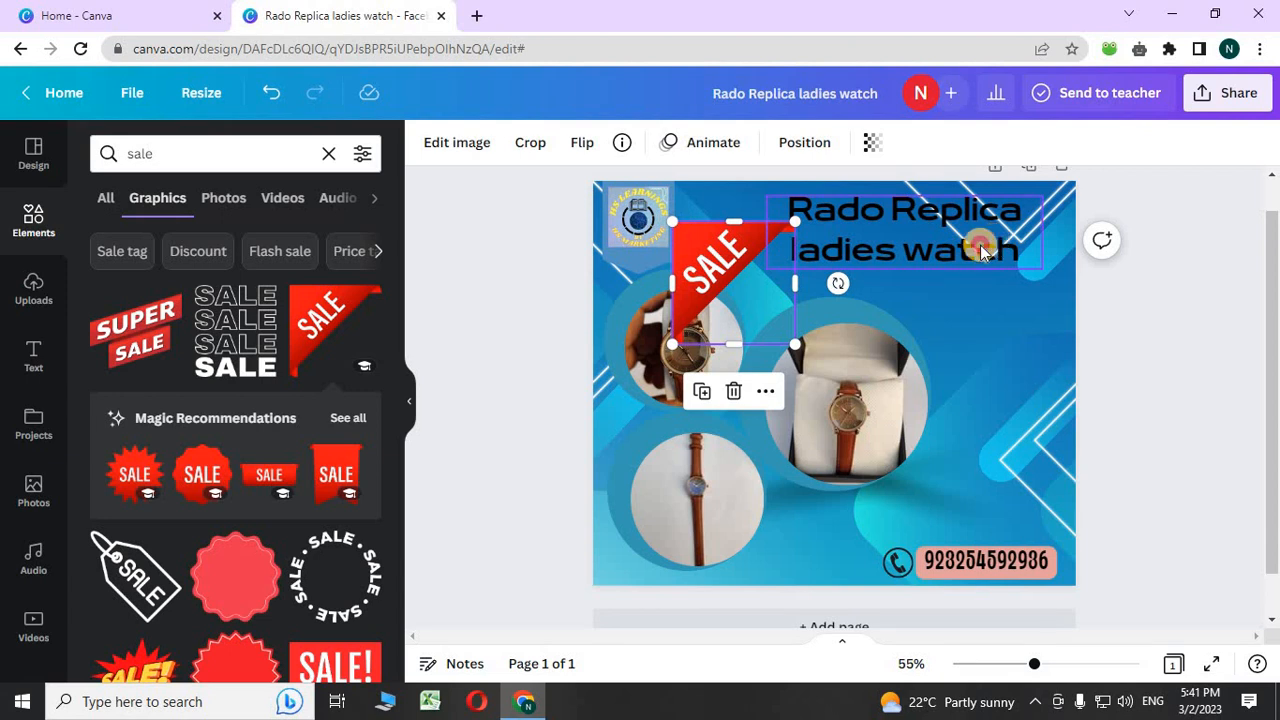
drag(980, 250, 923, 247)
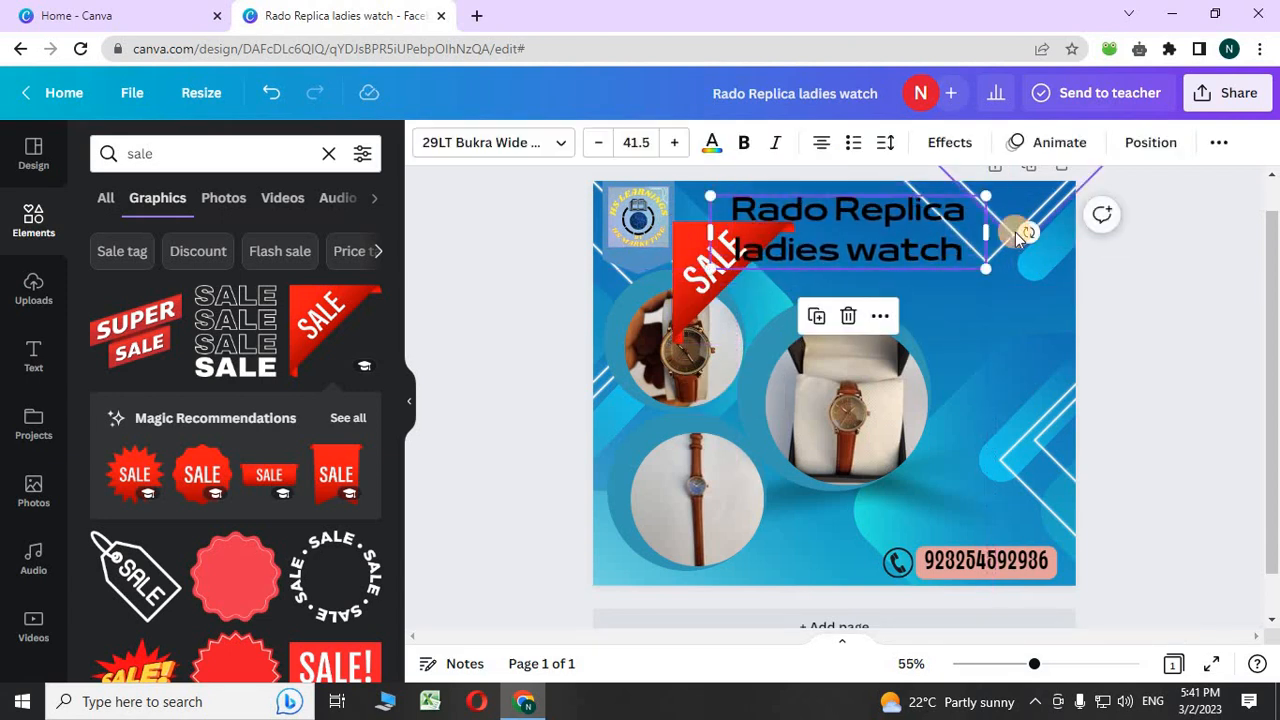
click(696, 305)
drag(698, 310, 969, 346)
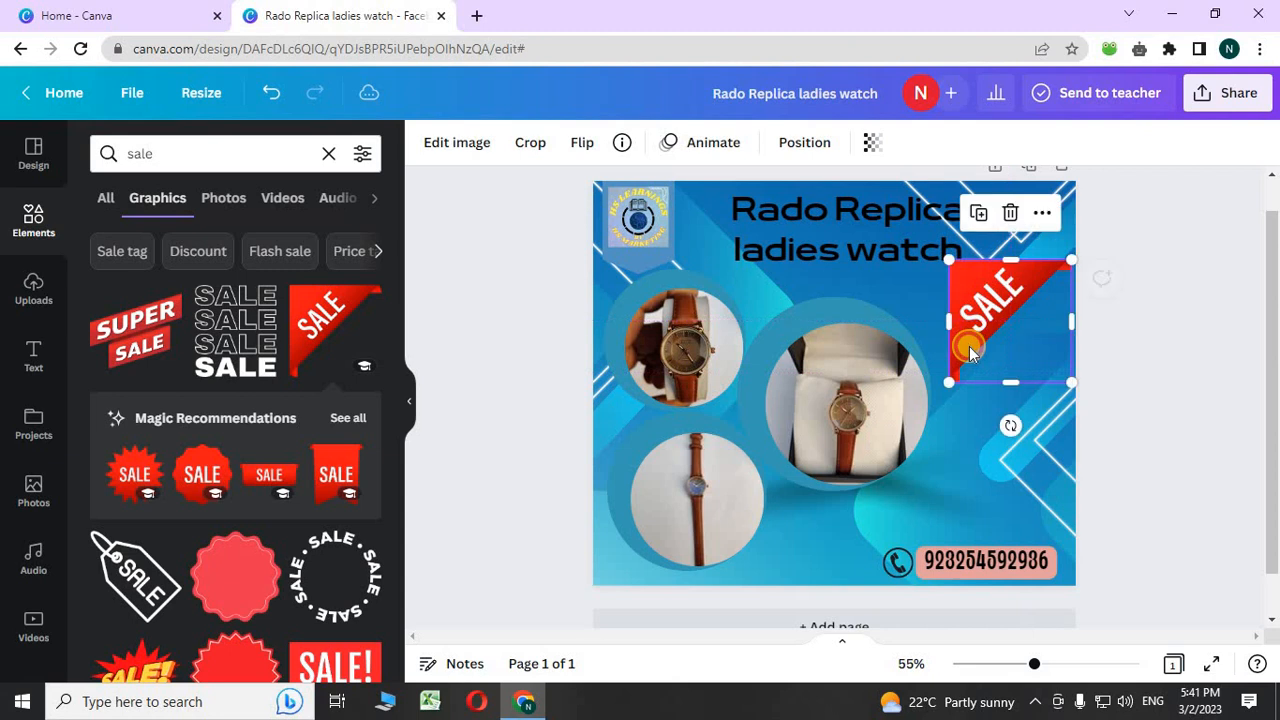
click(578, 143)
click(623, 192)
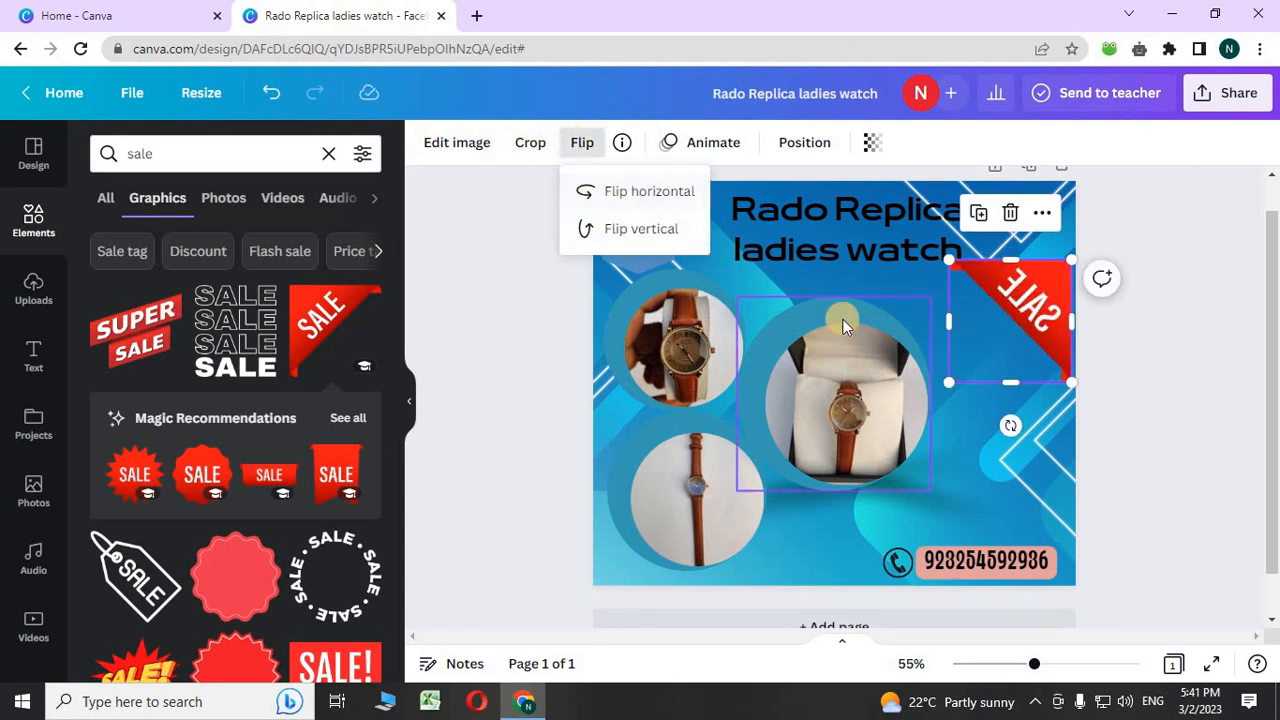
drag(976, 295, 1022, 220)
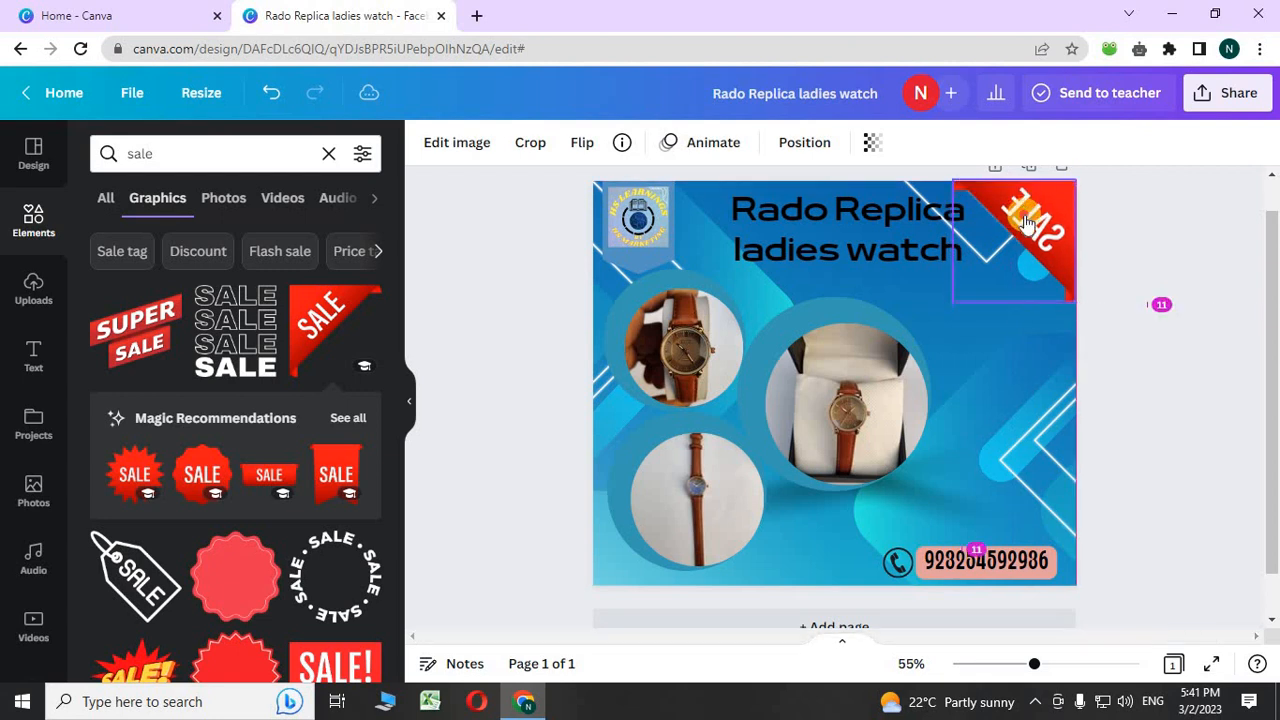
drag(954, 304, 981, 274)
click(1103, 312)
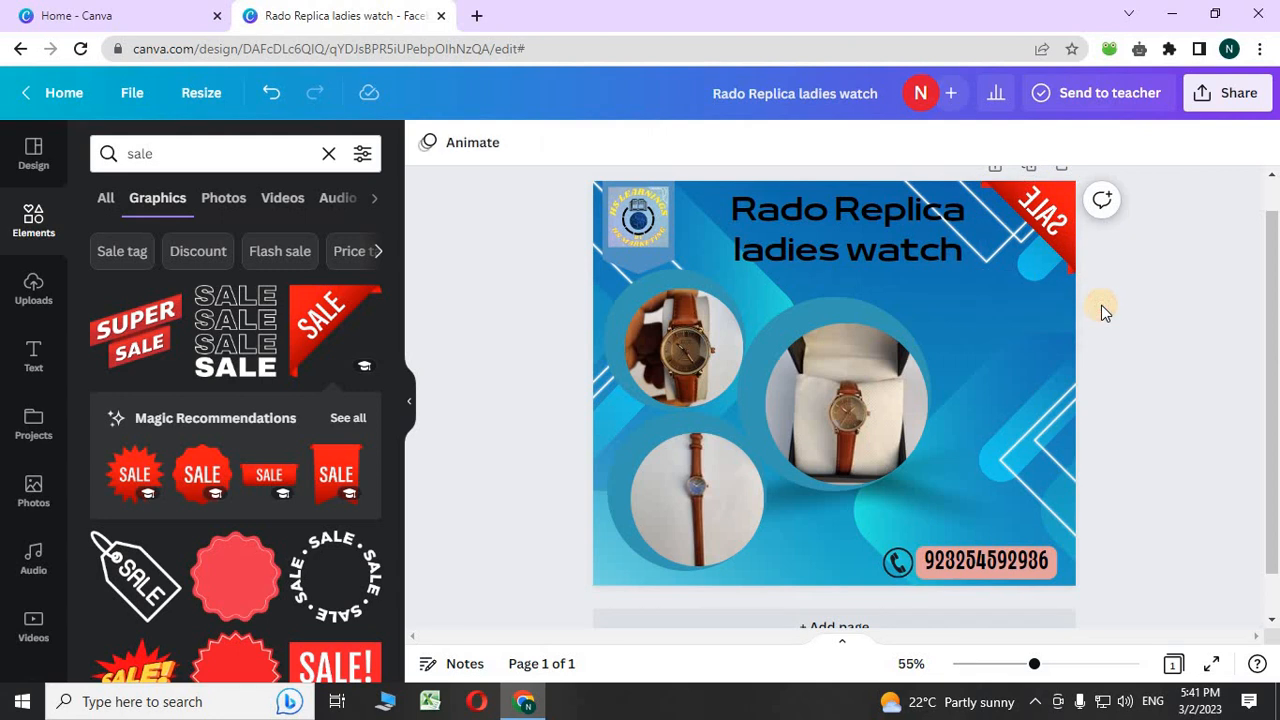
click(1030, 215)
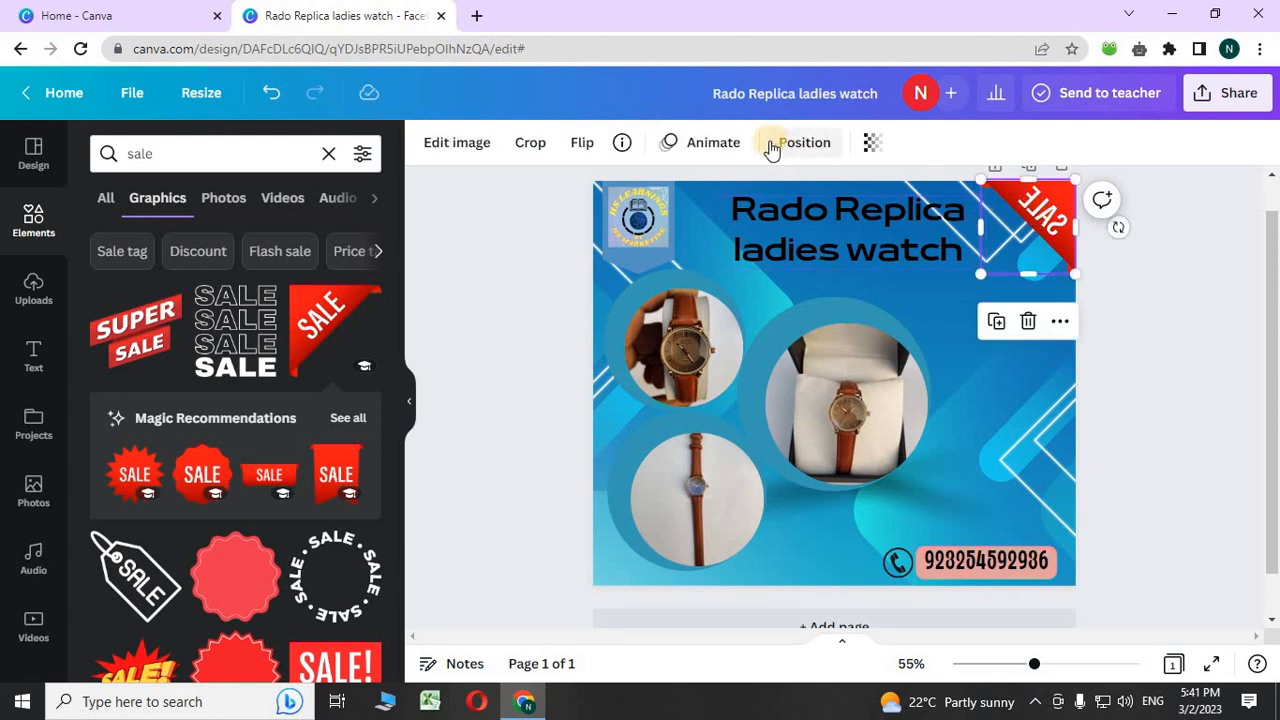
- Swap in the red SALE! badge graphic and shrink it into the top-right corner
click(1029, 322)
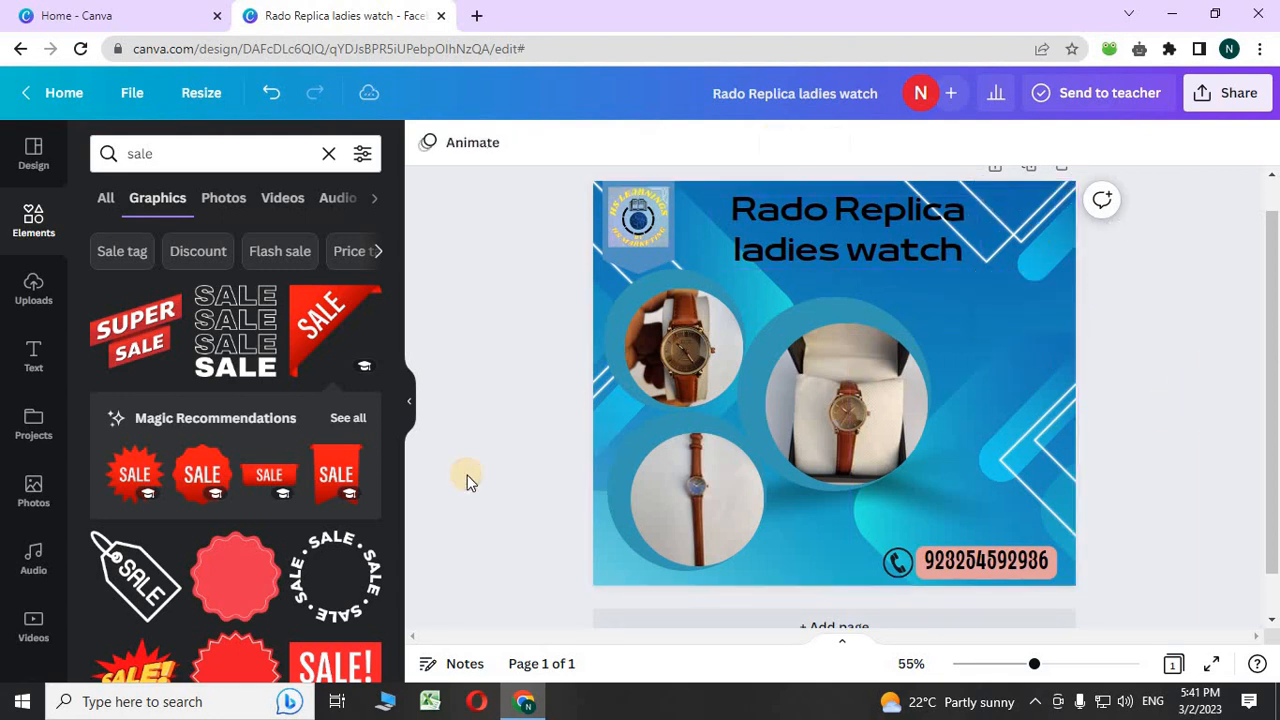
scroll(412, 515, down, 1)
scroll(410, 514, up, 2)
scroll(229, 495, down, 3)
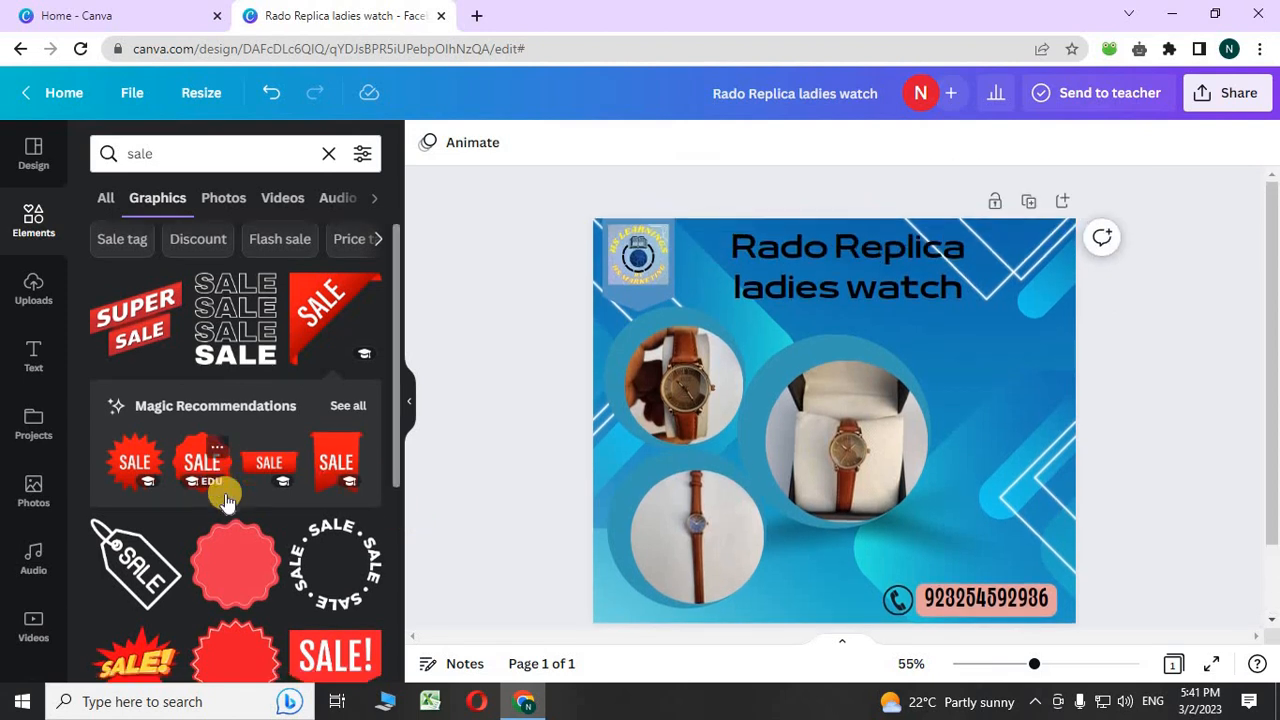
click(325, 395)
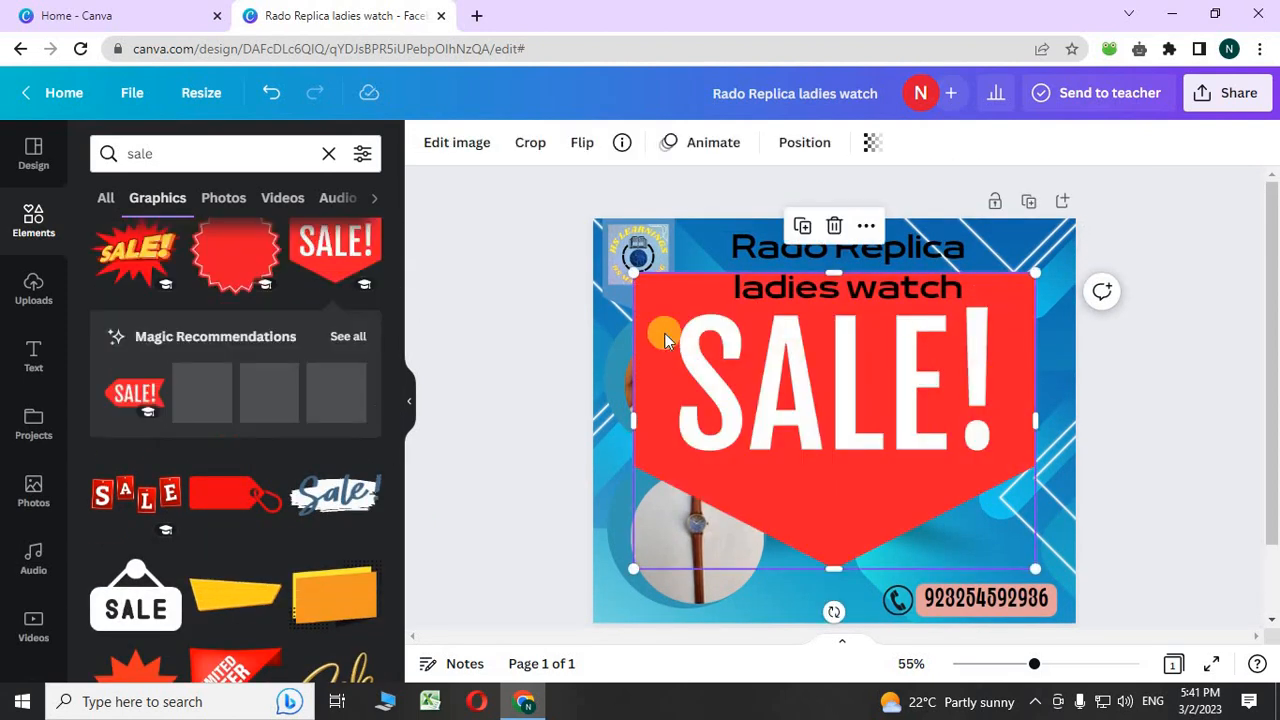
drag(644, 275, 1012, 256)
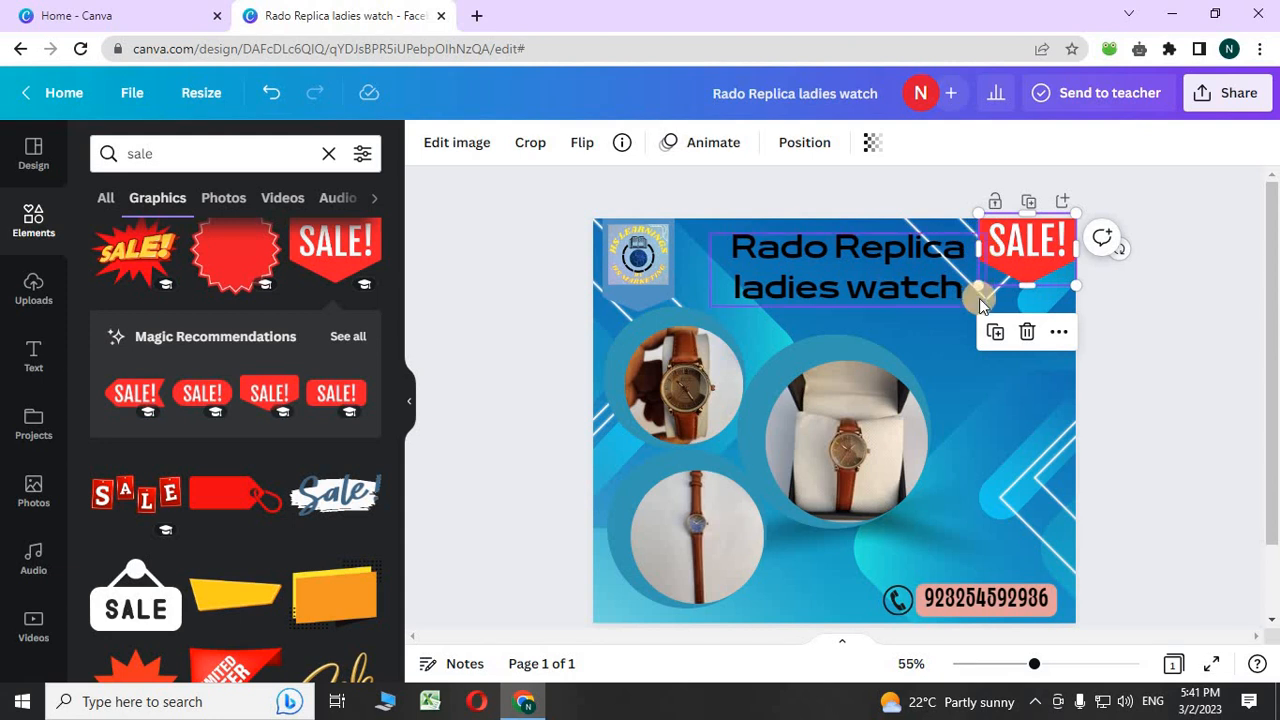
drag(979, 298, 1052, 308)
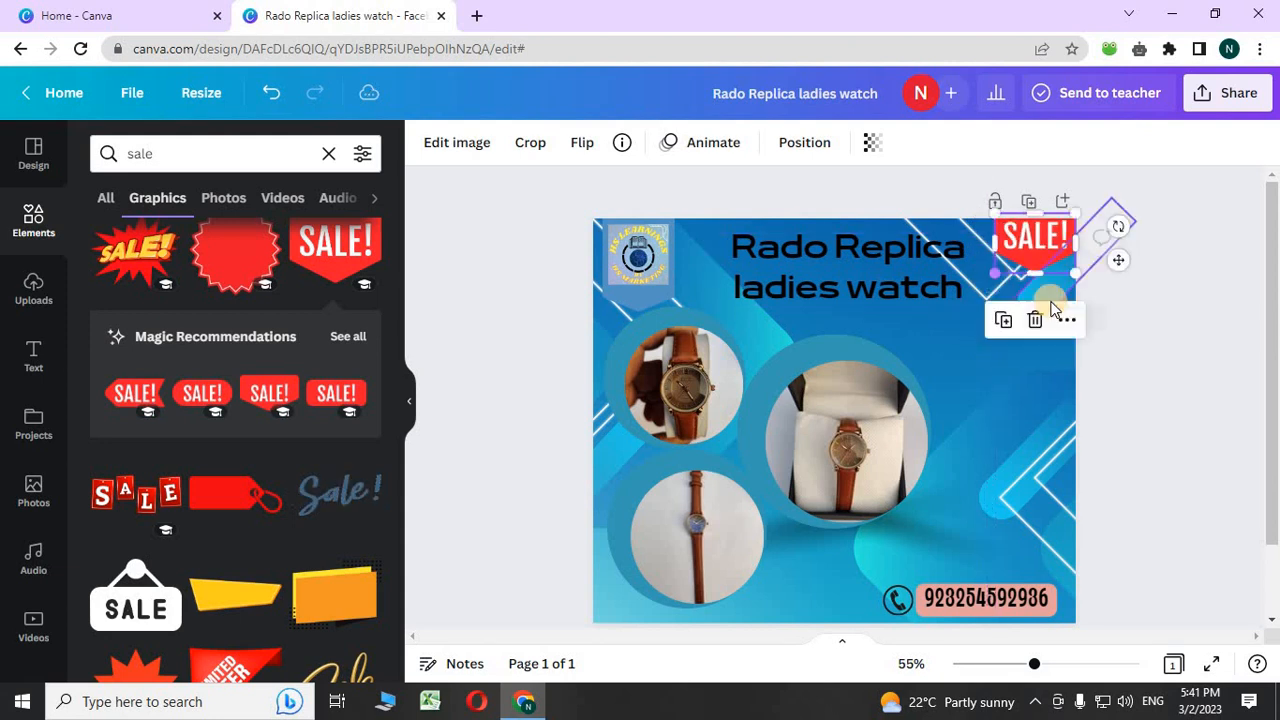
- Move the Rado Replica ladies watch heading slightly lower, clear of the SALE! tag
click(1097, 323)
drag(919, 276, 921, 290)
click(1229, 378)
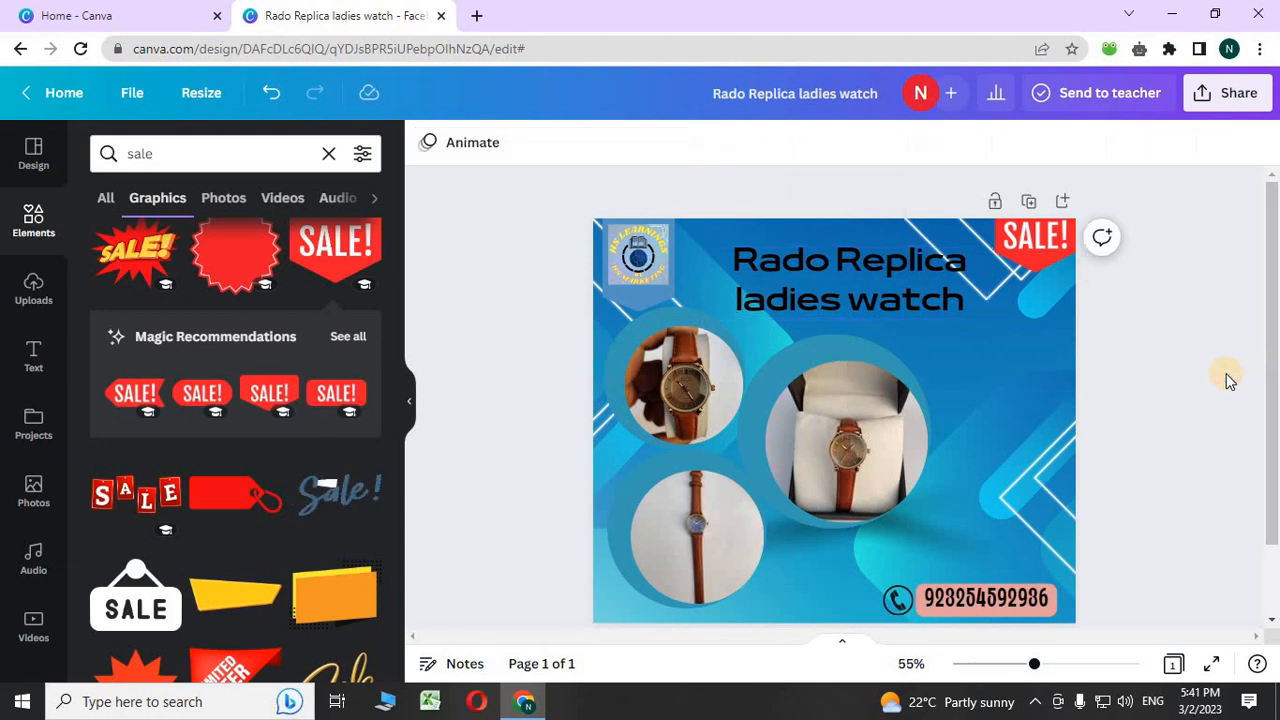
click(999, 244)
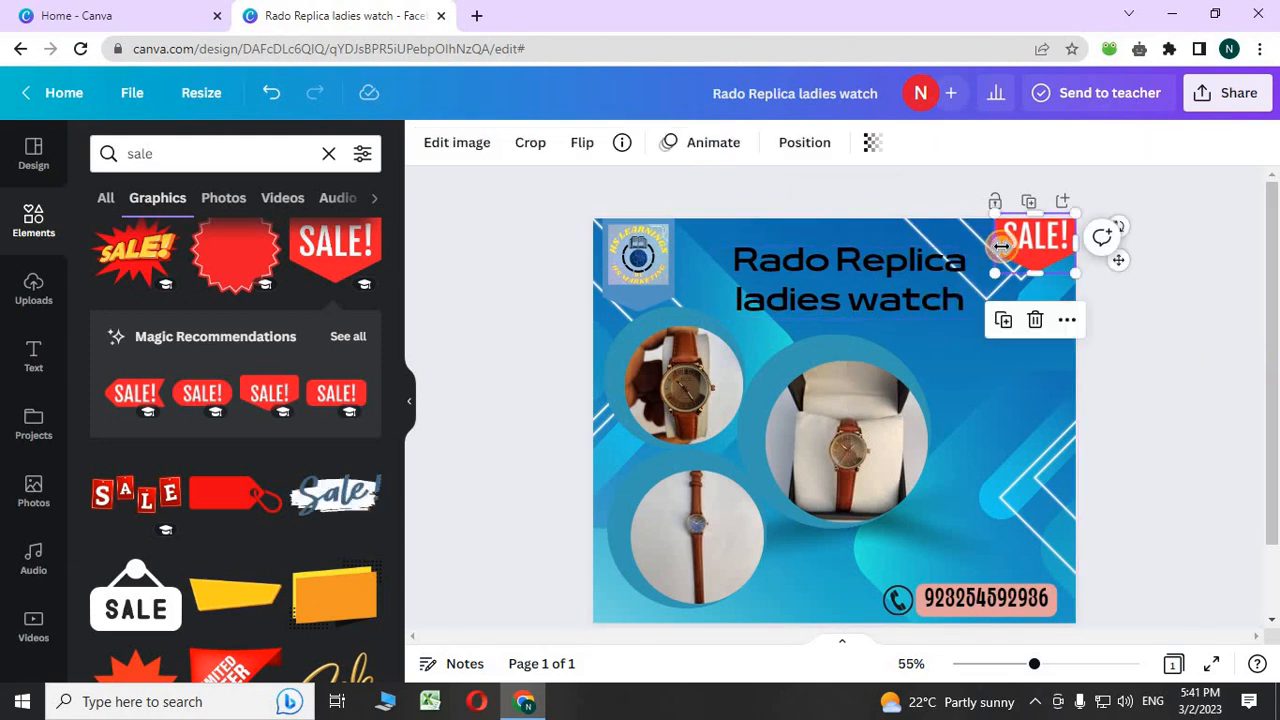
click(1126, 362)
drag(656, 583, 1030, 462)
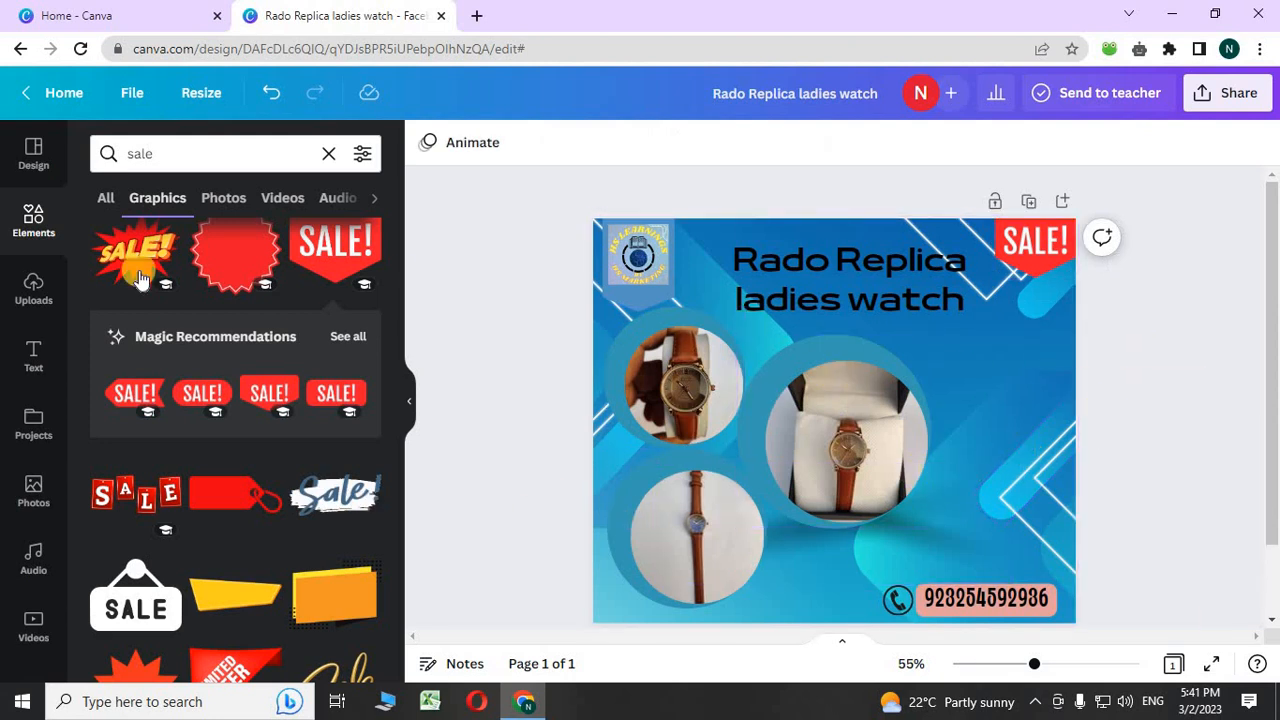
click(226, 152)
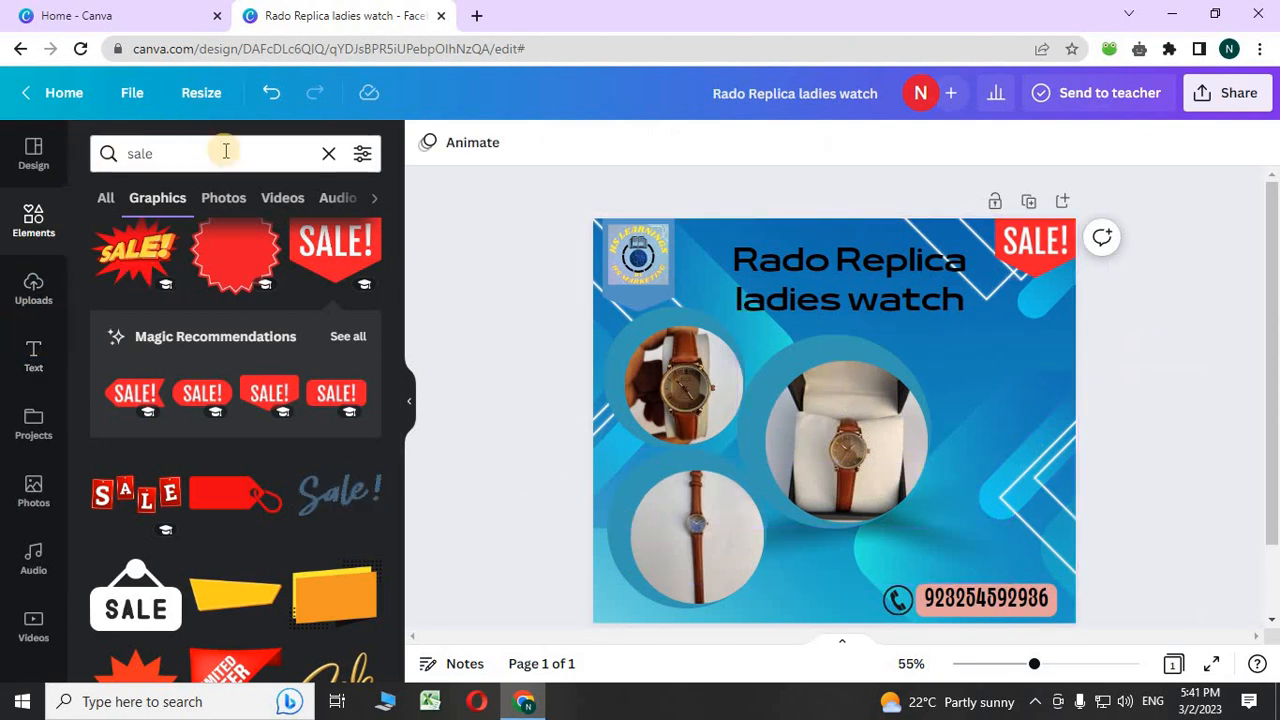
- Search Elements for 'price' and browse all matching graphics: tags, badges and rosettes
click(329, 153)
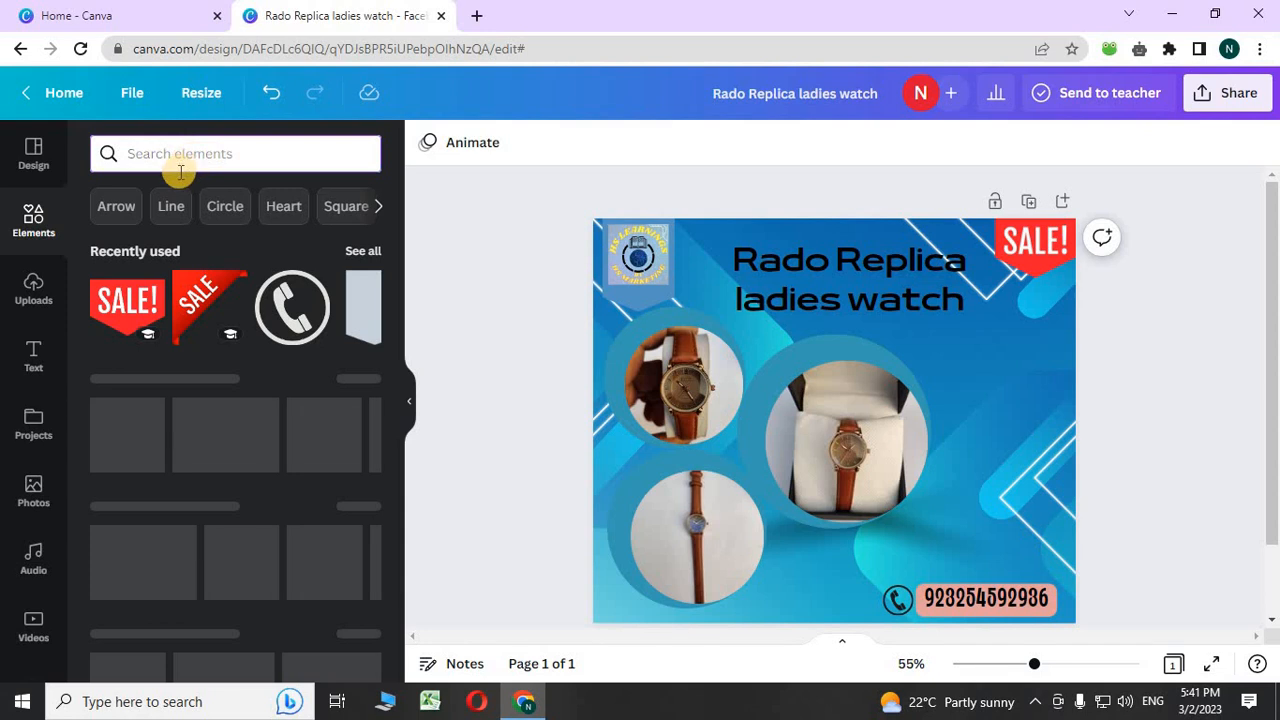
text(price)
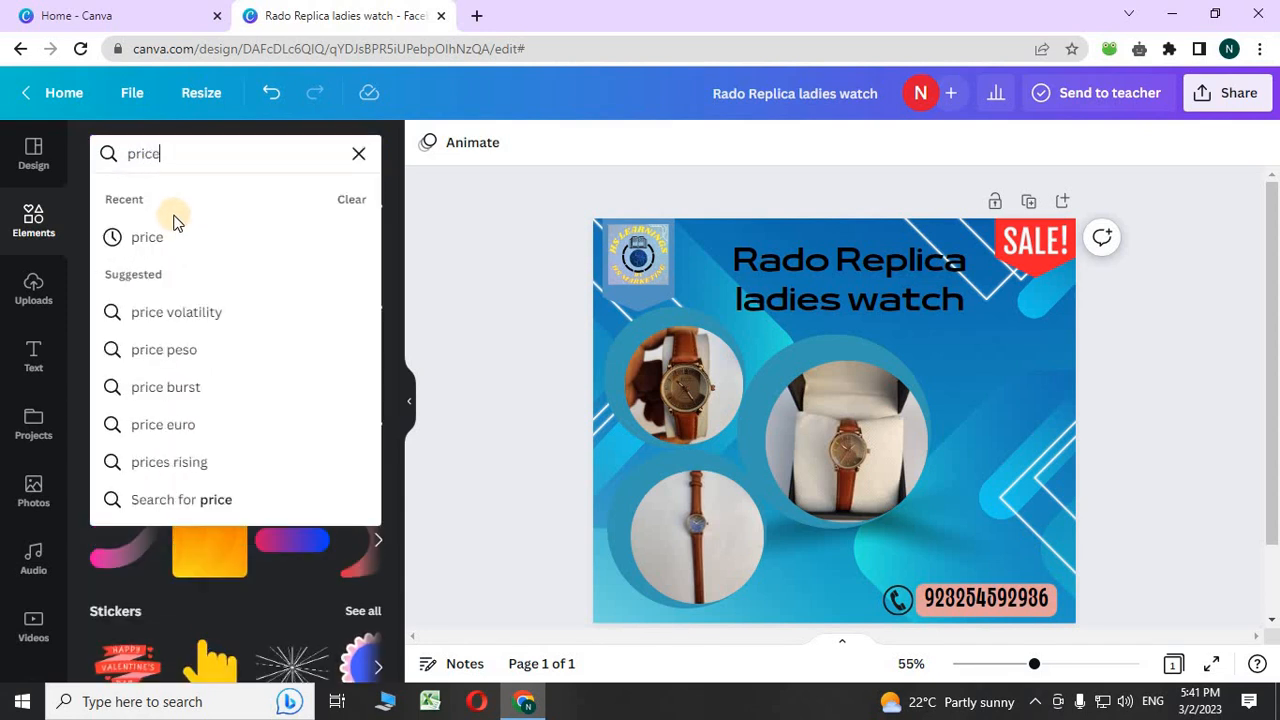
click(167, 234)
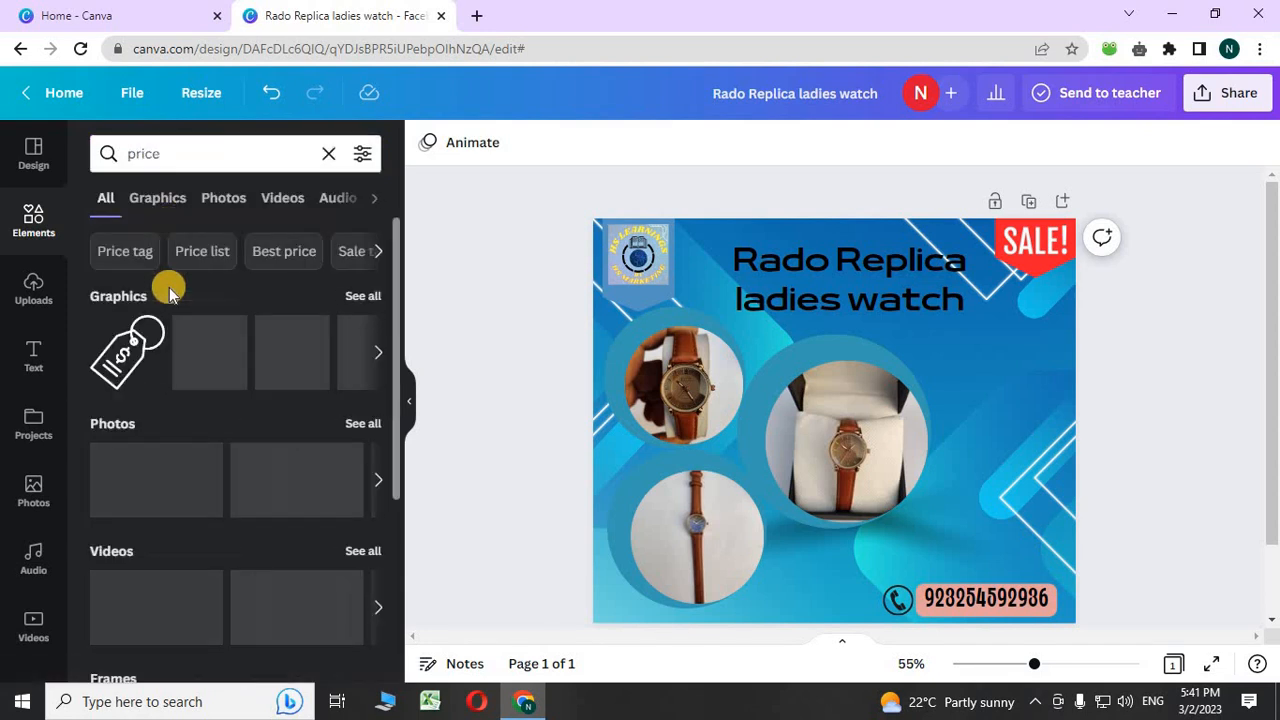
click(356, 295)
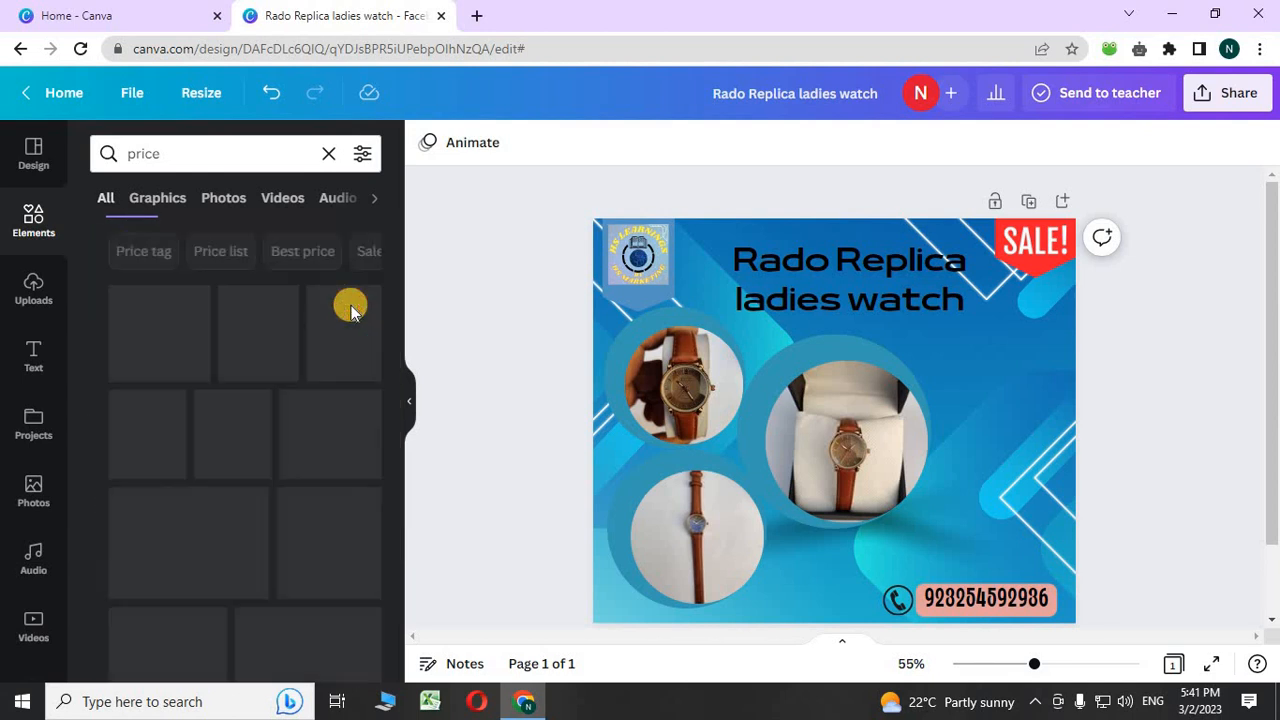
scroll(282, 488, down, 2)
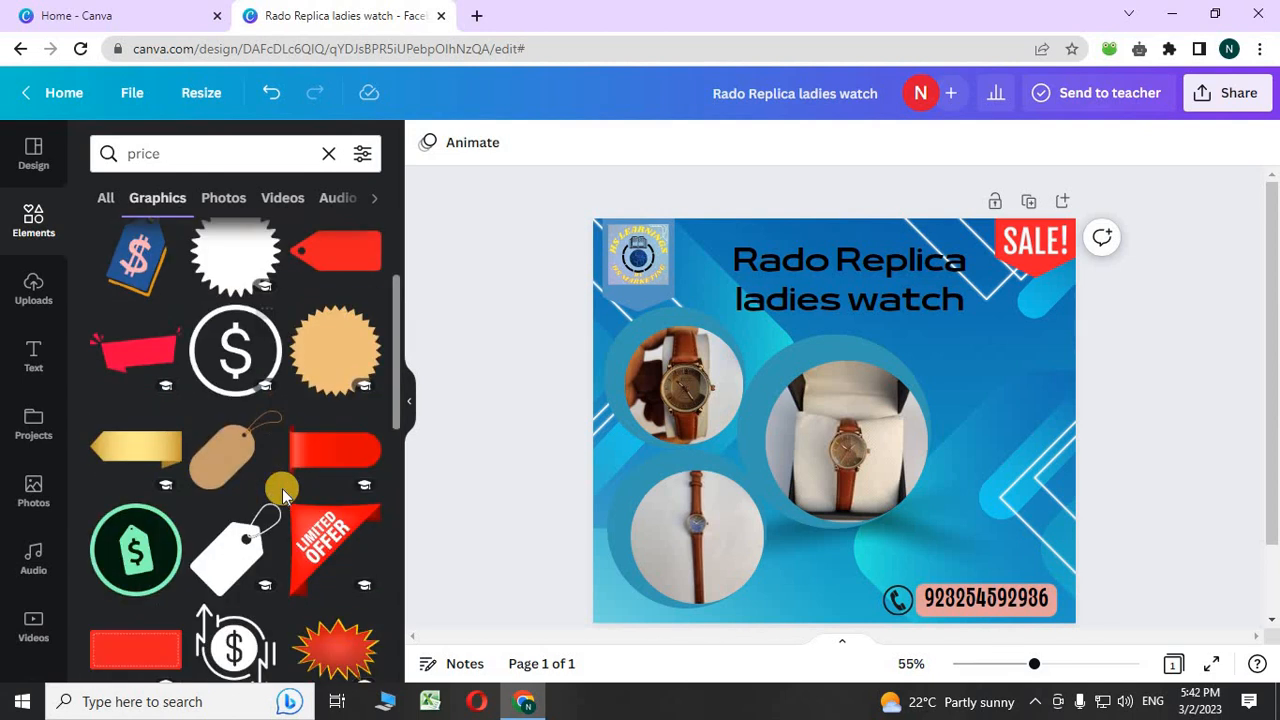
scroll(284, 490, down, 2)
scroll(270, 495, down, 1)
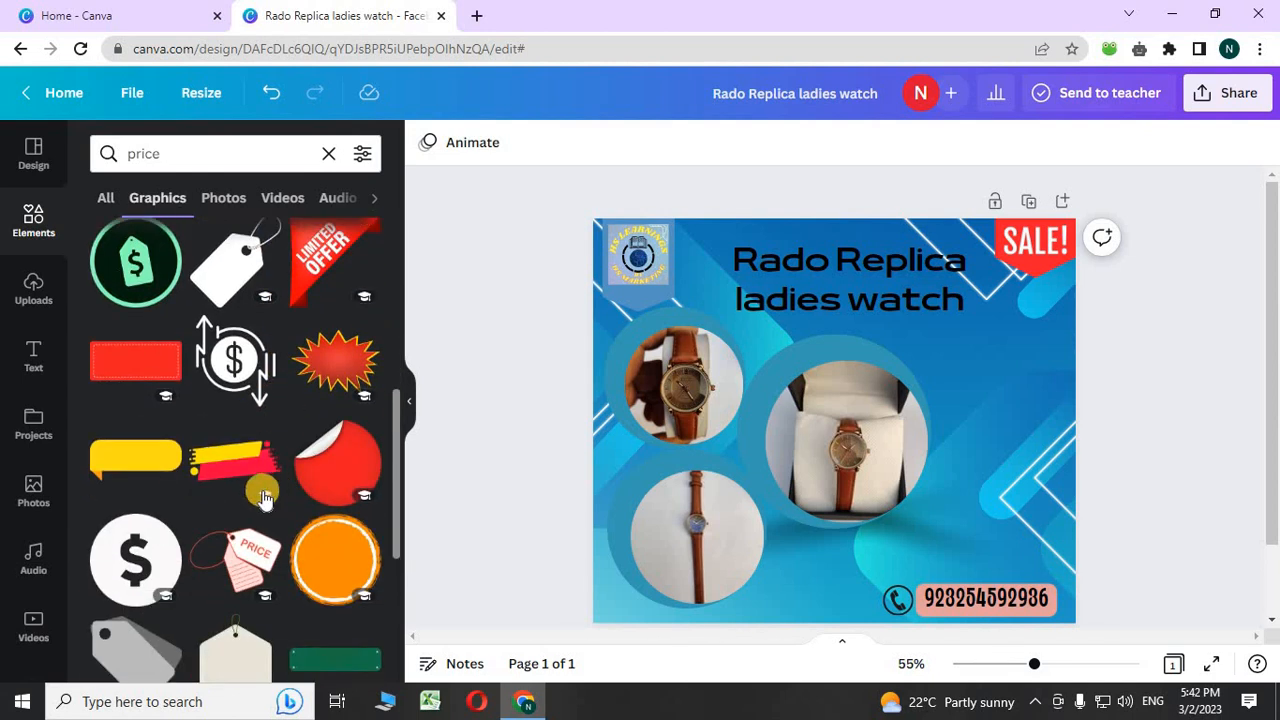
scroll(188, 460, down, 5)
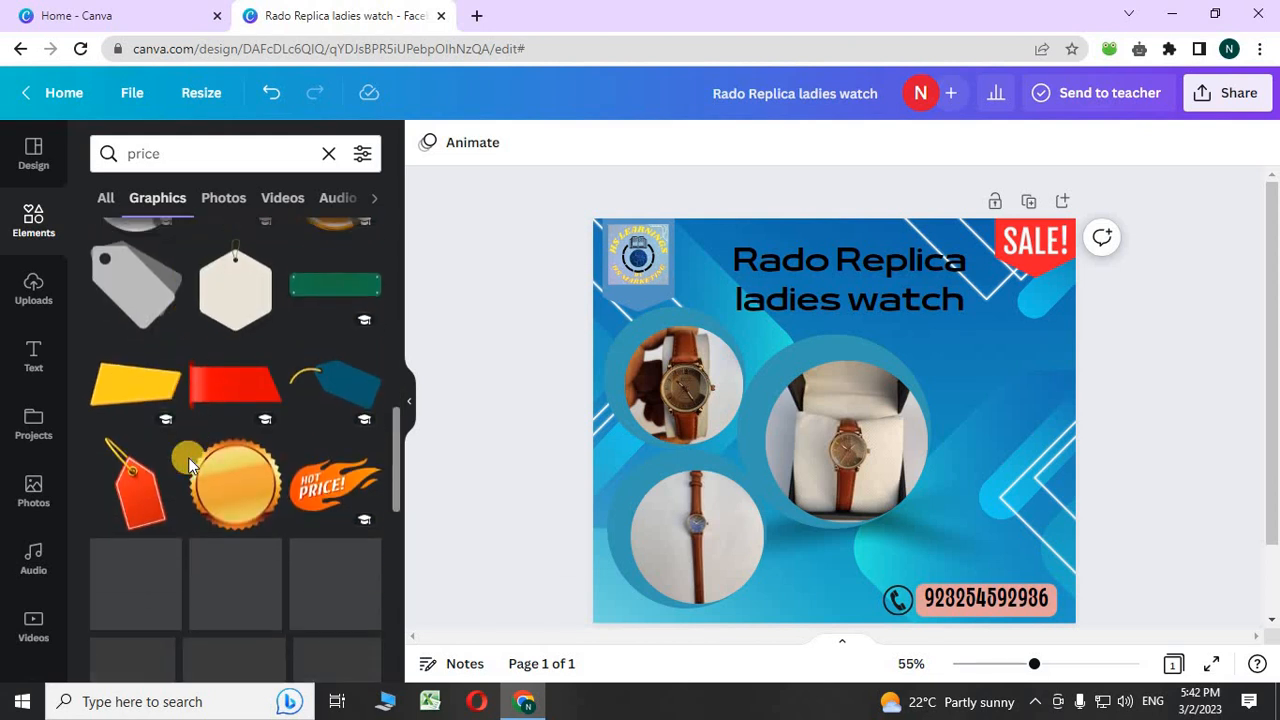
scroll(188, 457, down, 1)
scroll(188, 457, down, 1)
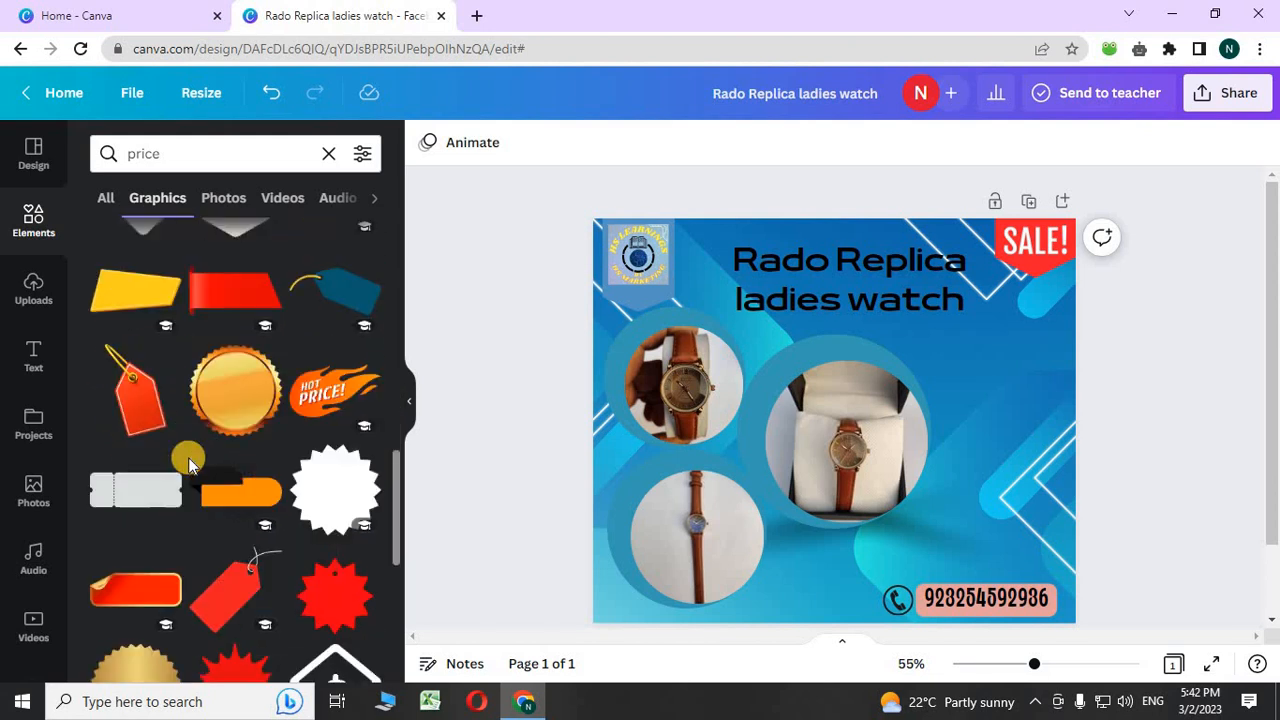
scroll(188, 457, down, 2)
scroll(188, 457, down, 1)
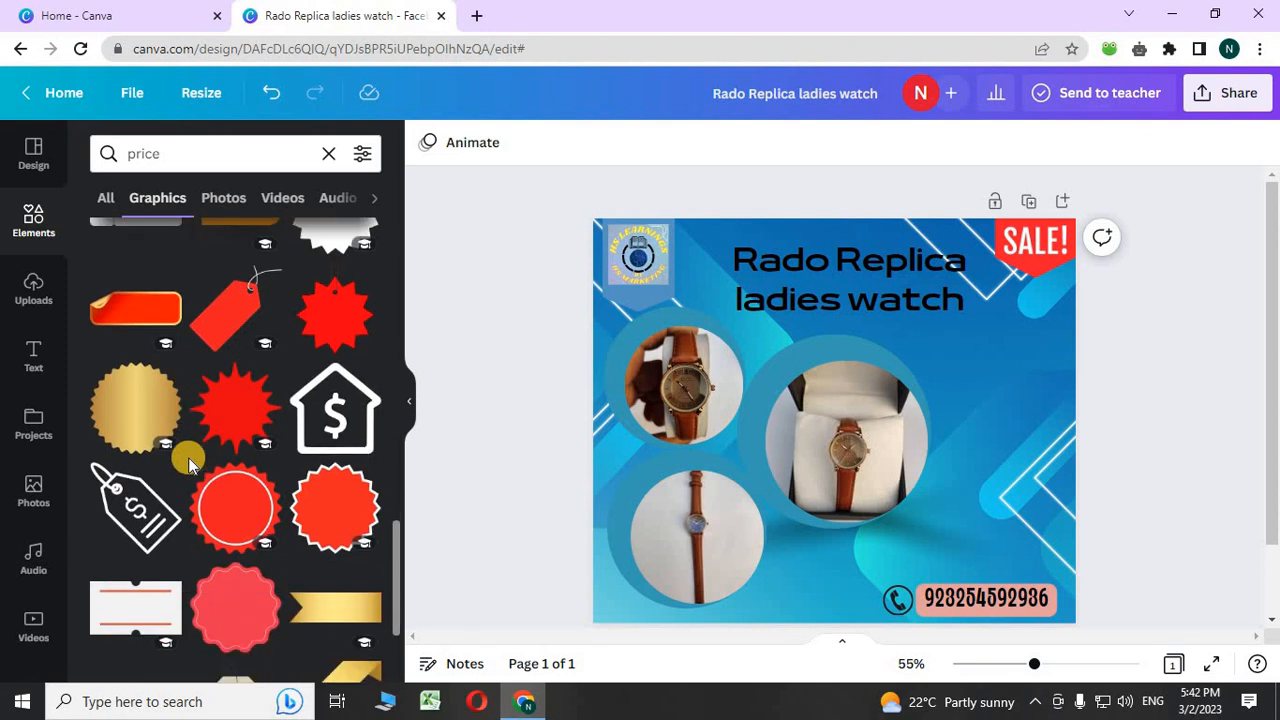
scroll(188, 457, down, 1)
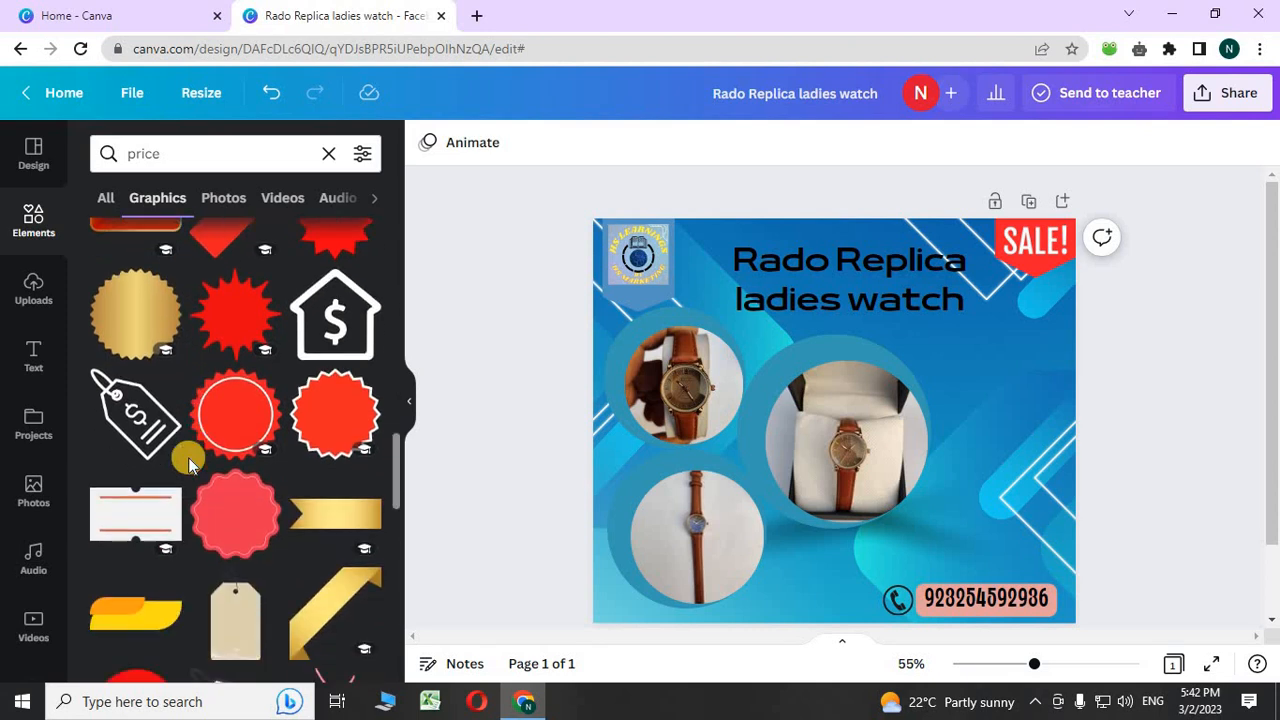
scroll(188, 457, down, 1)
scroll(188, 457, down, 3)
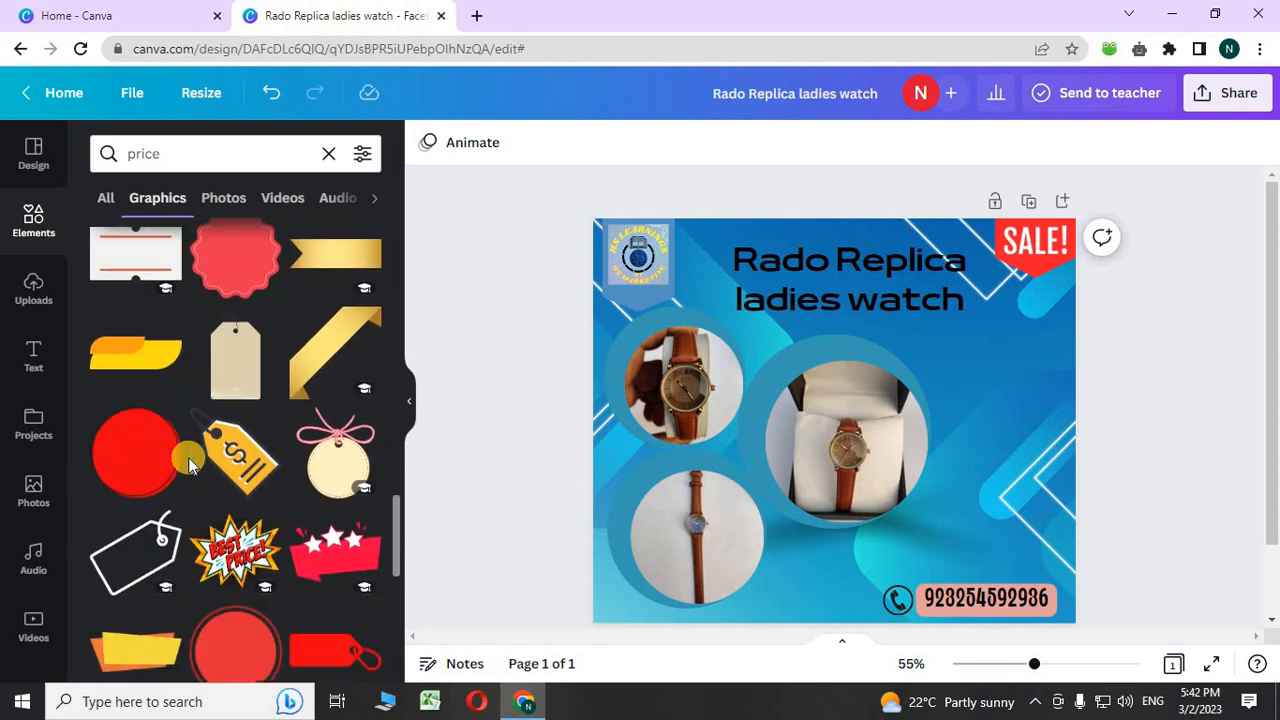
scroll(190, 462, down, 5)
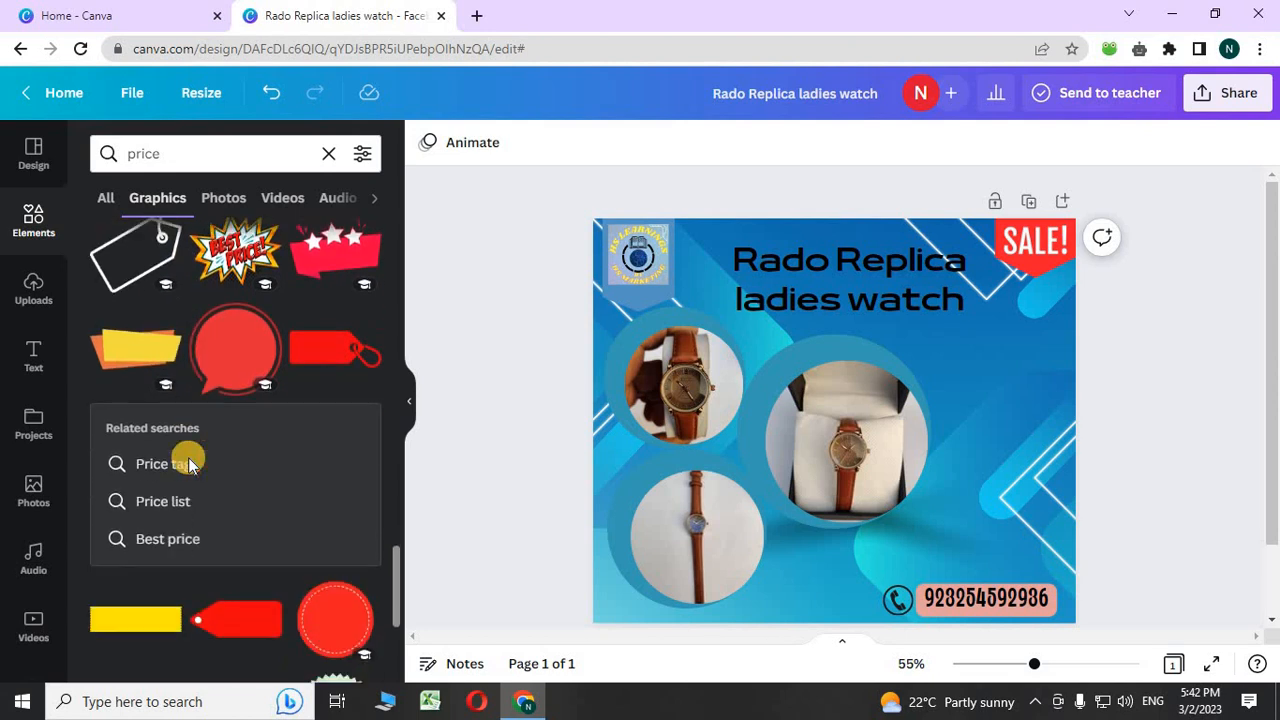
scroll(188, 460, down, 4)
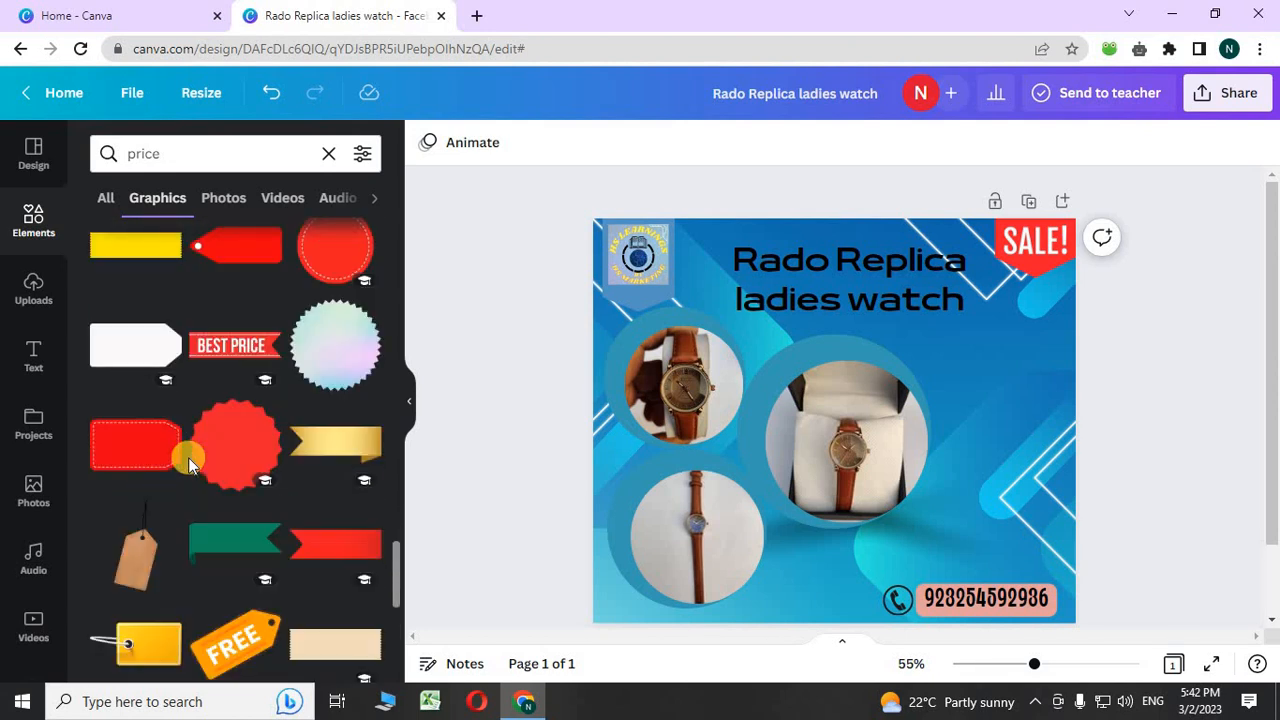
scroll(188, 460, down, 5)
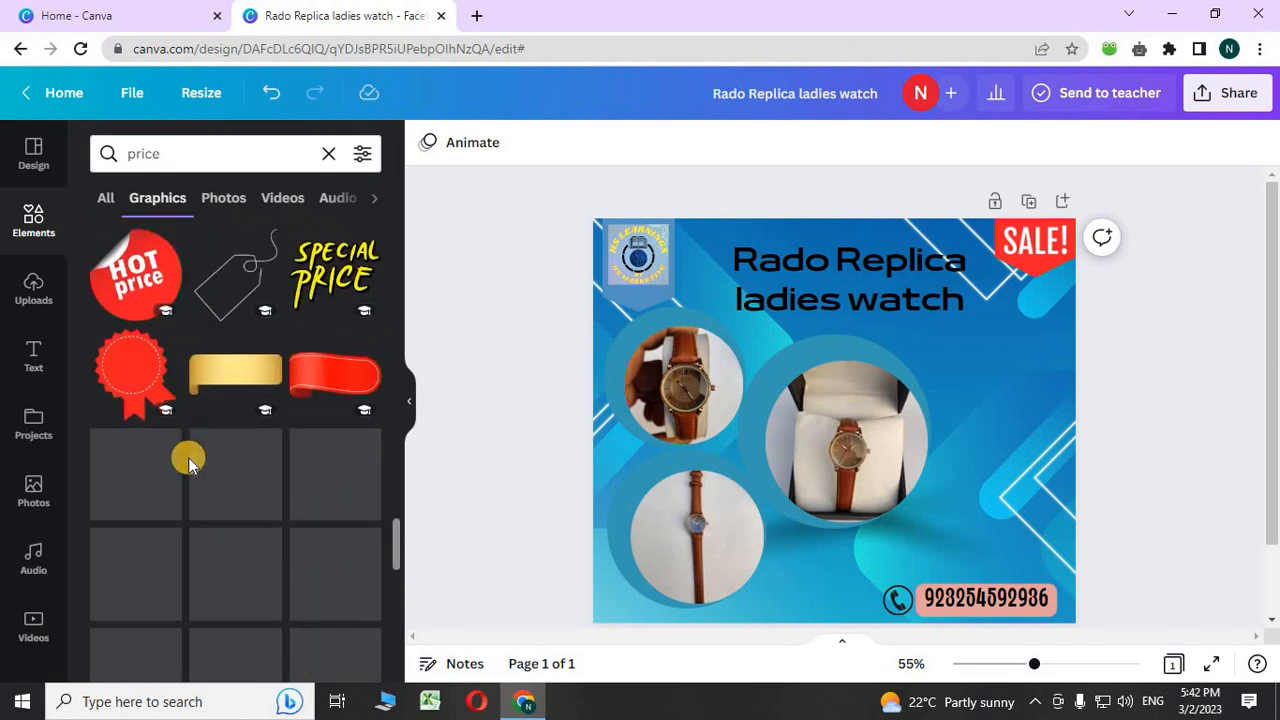
scroll(188, 457, up, 2)
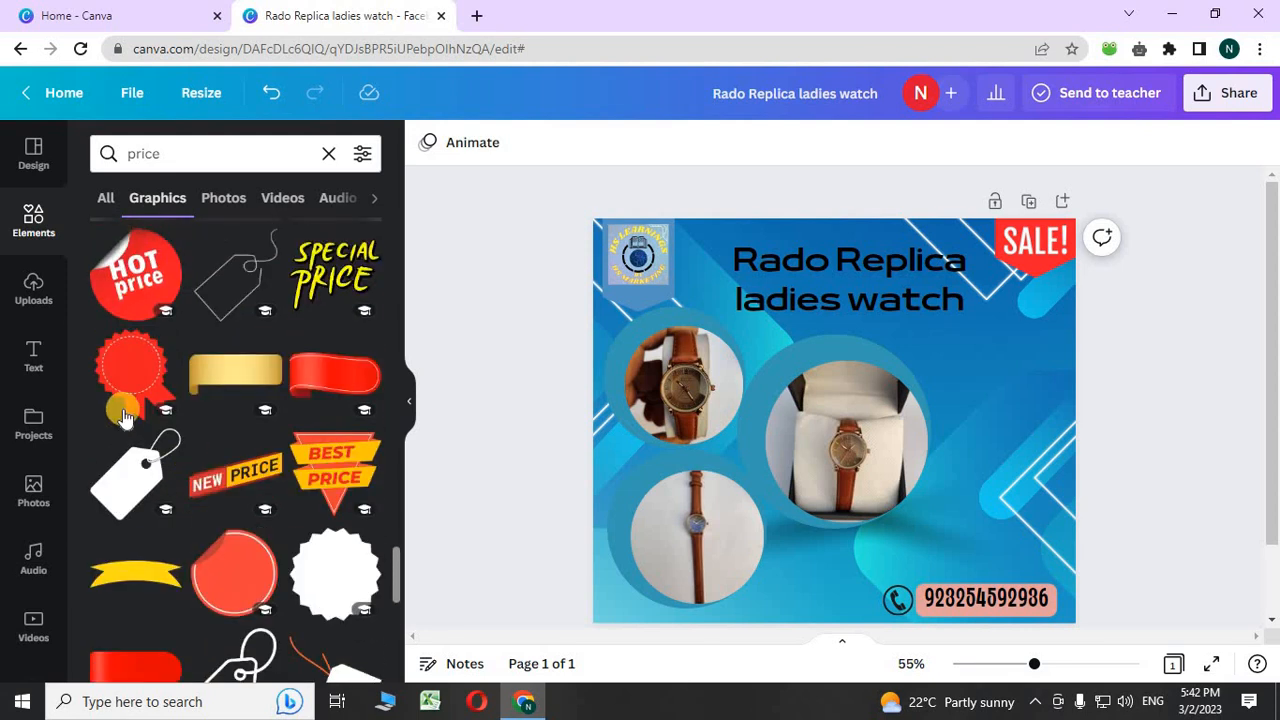
- Place the red rosette badge at the right edge below SALE! with a paragraph text box over it
click(123, 385)
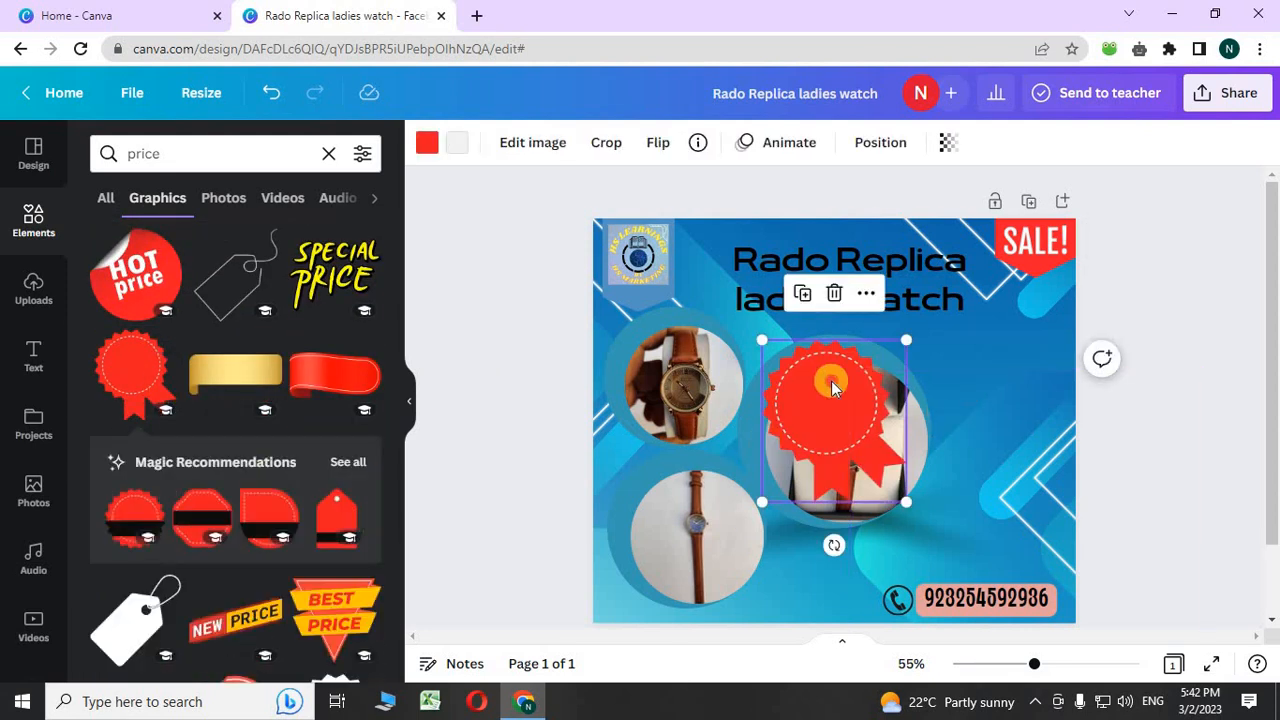
drag(831, 380, 1005, 402)
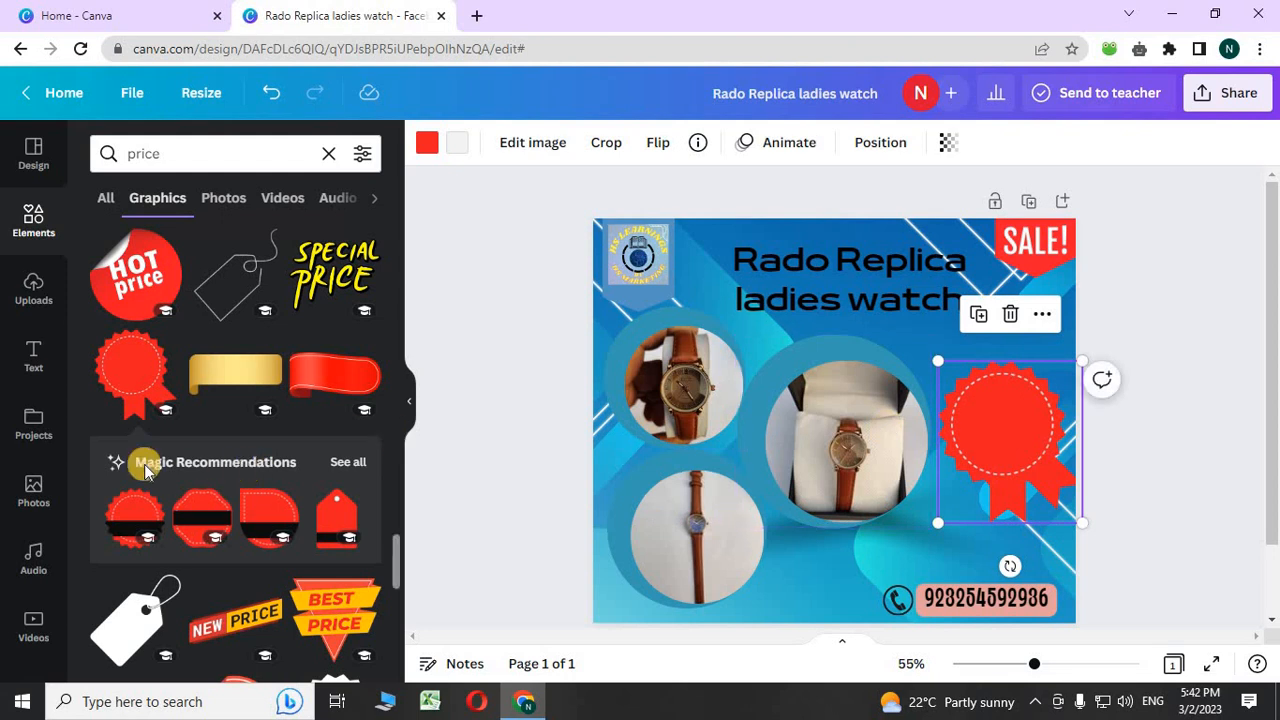
click(33, 348)
click(286, 214)
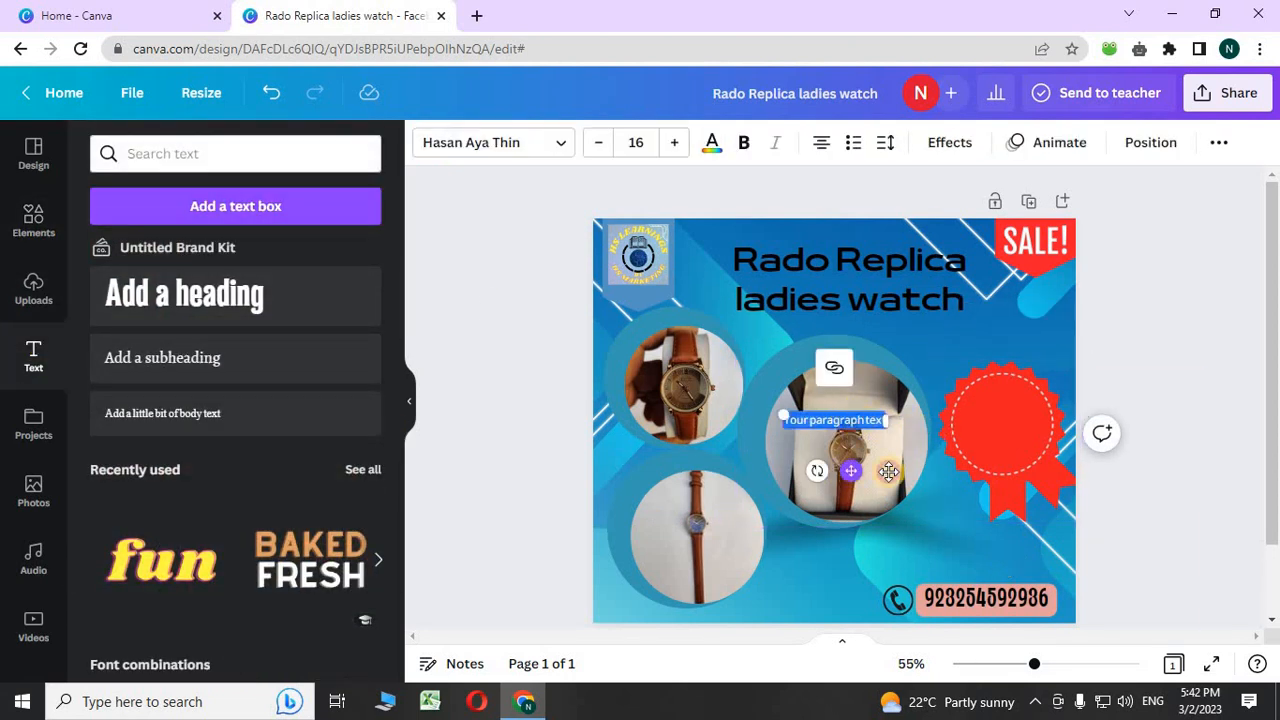
drag(866, 412, 1018, 466)
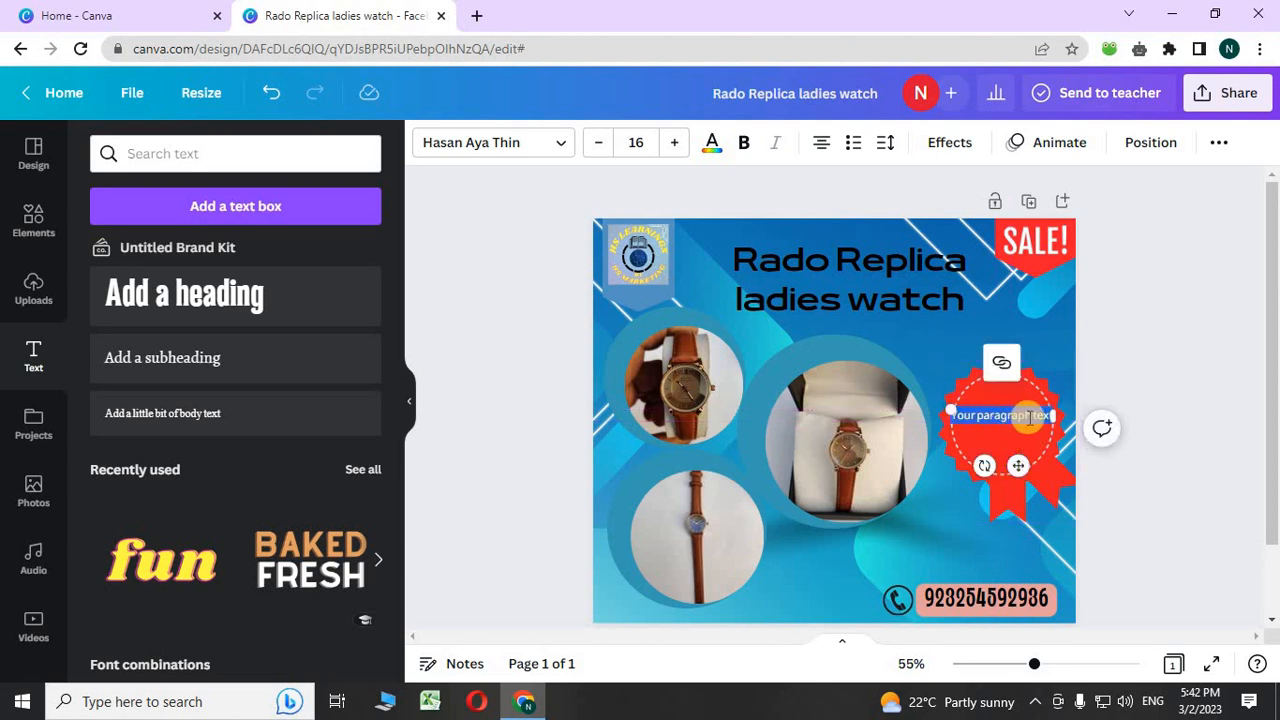
drag(1058, 415, 1057, 415)
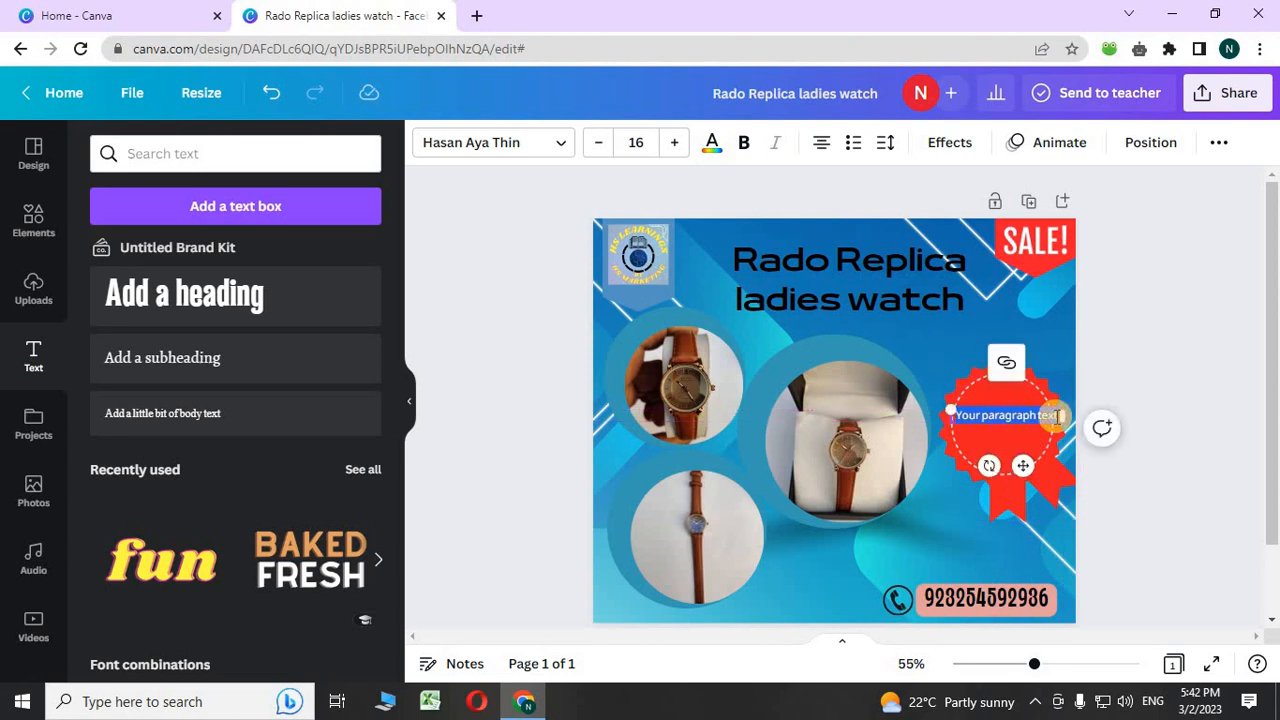
click(1058, 415)
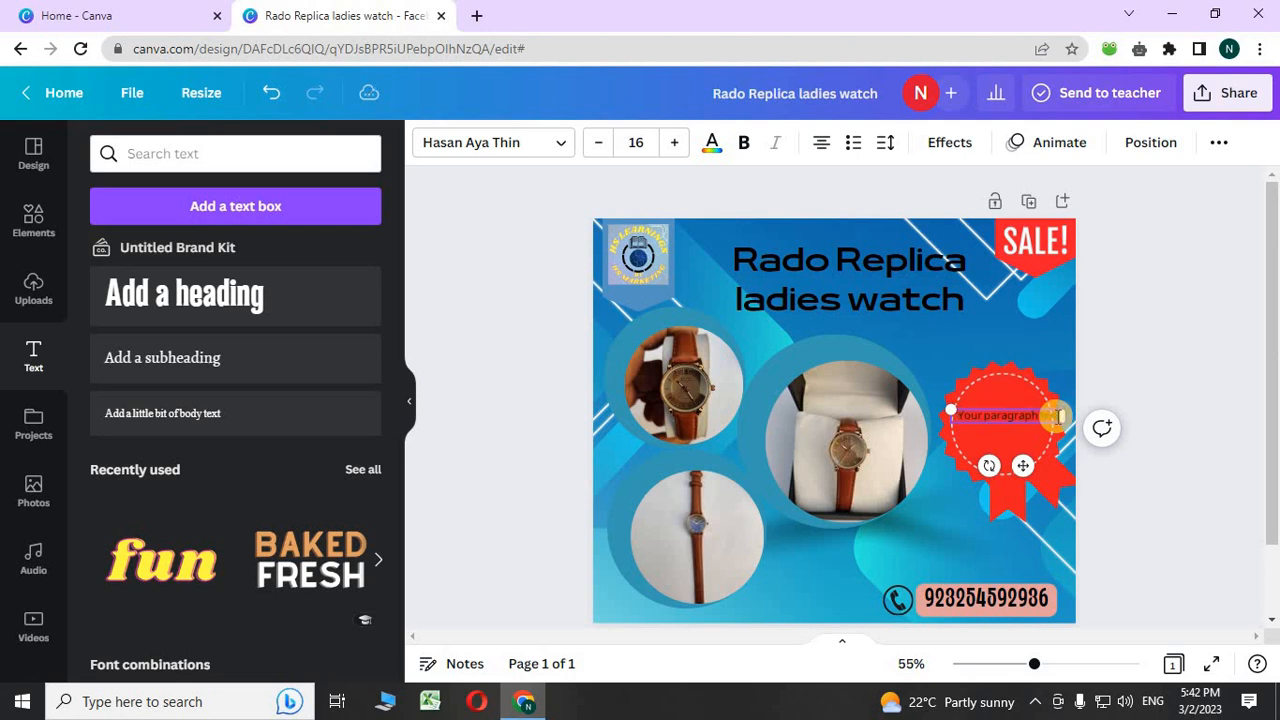
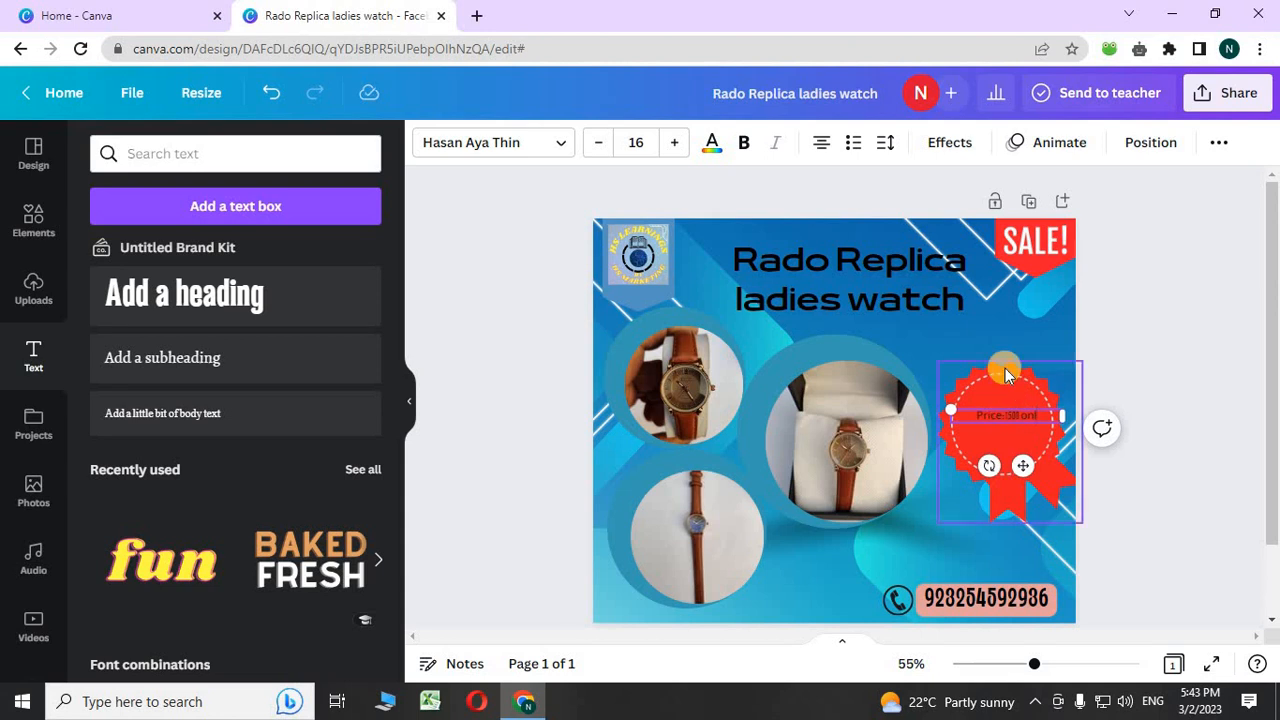
- Finish the badge text as 'Price:1500 only' and set it in the Anton font
text(ly)
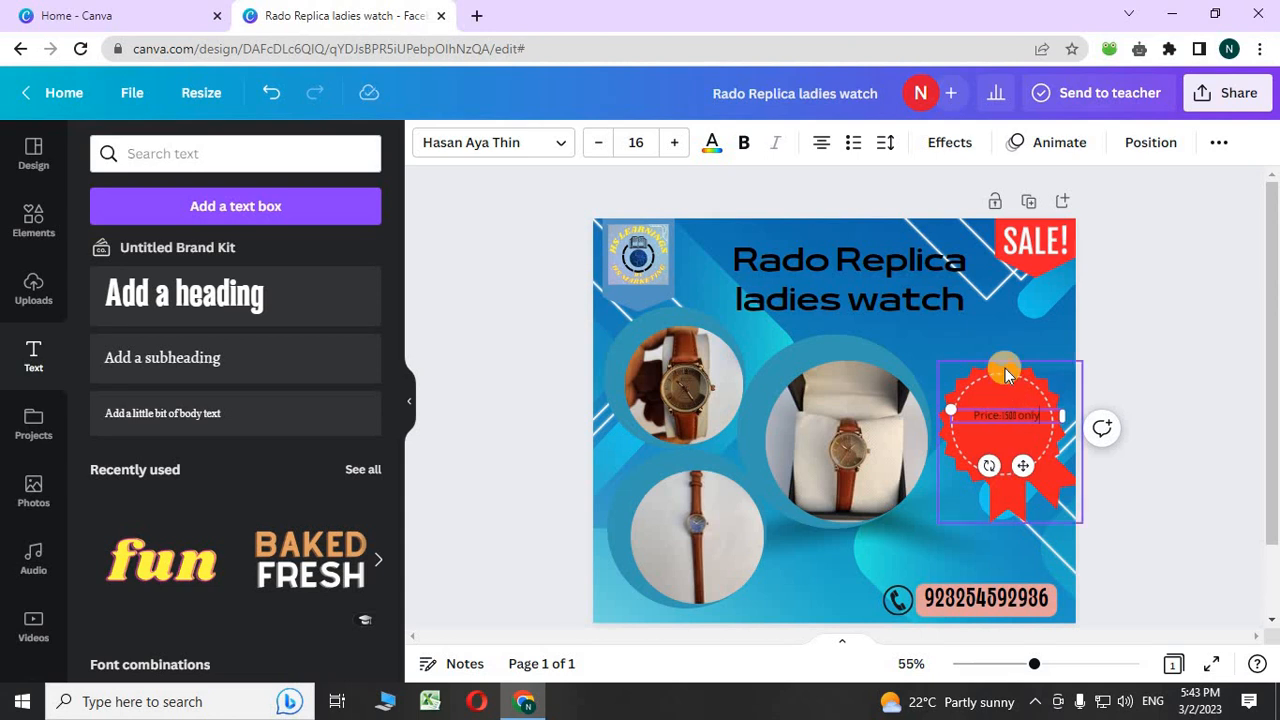
click(562, 146)
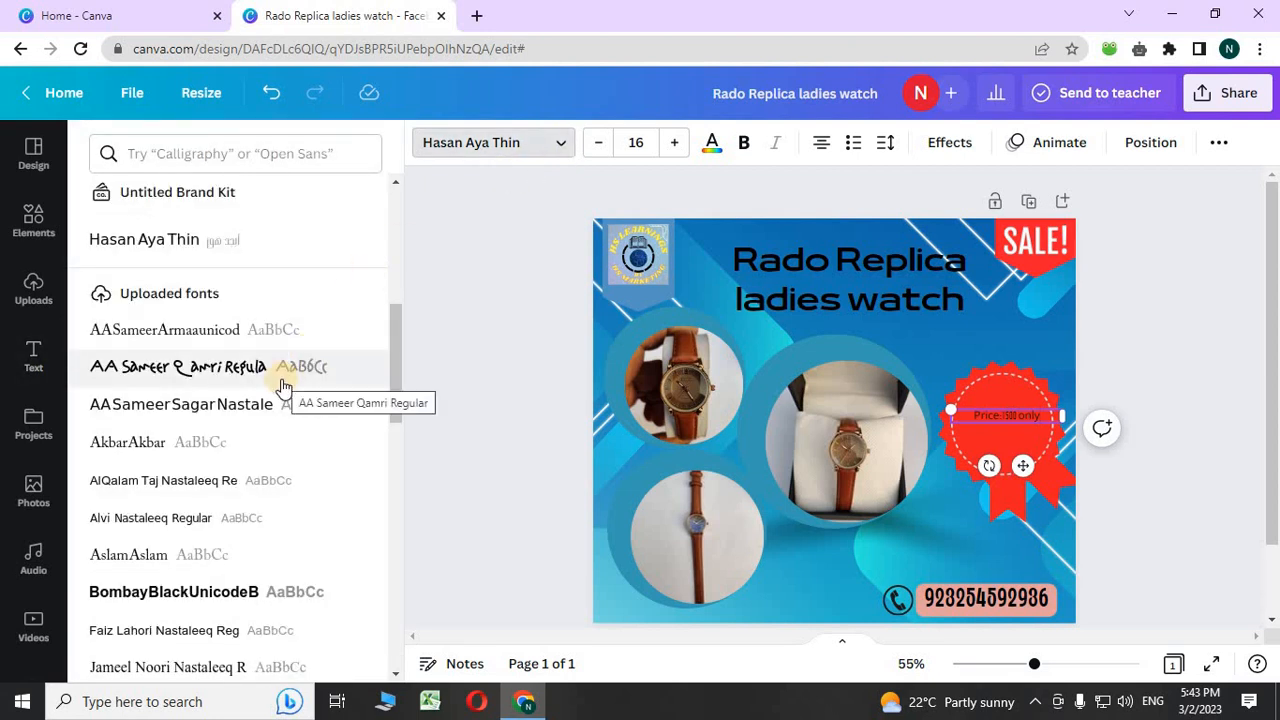
scroll(282, 386, down, 10)
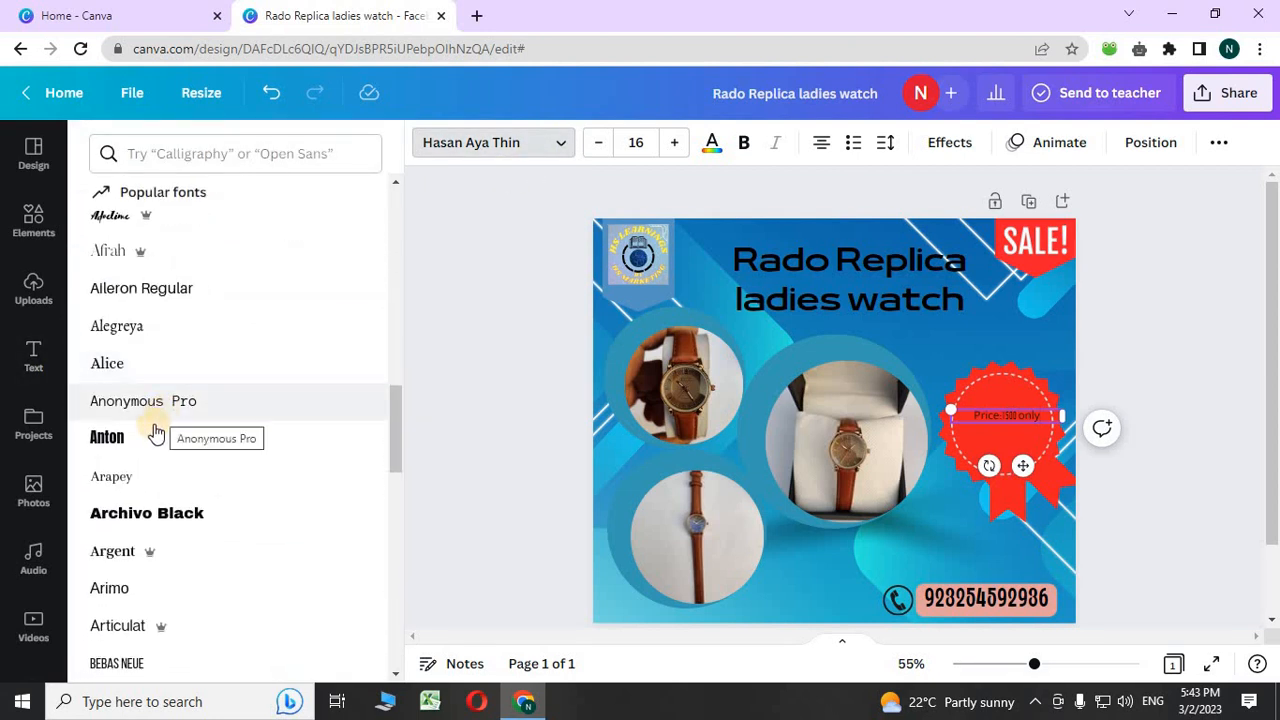
click(153, 437)
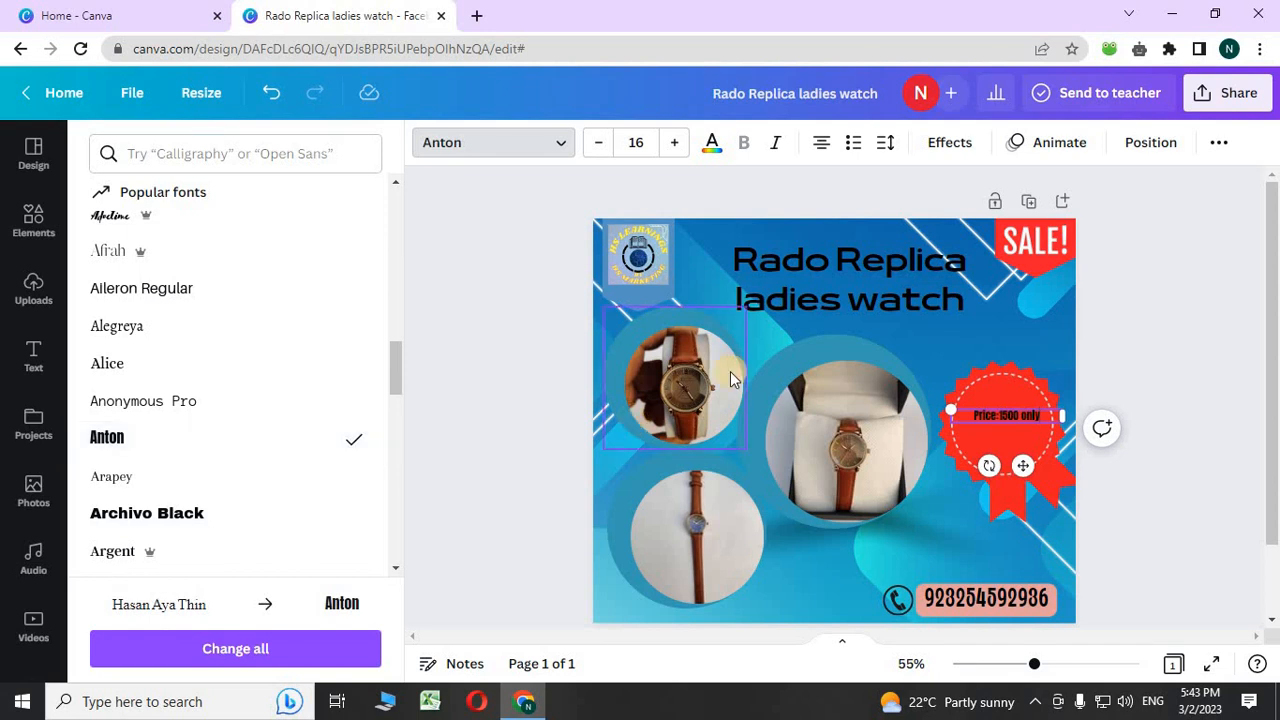
- Enlarge the price text to size 28, wrap it onto two lines and centre it in the badge
click(677, 146)
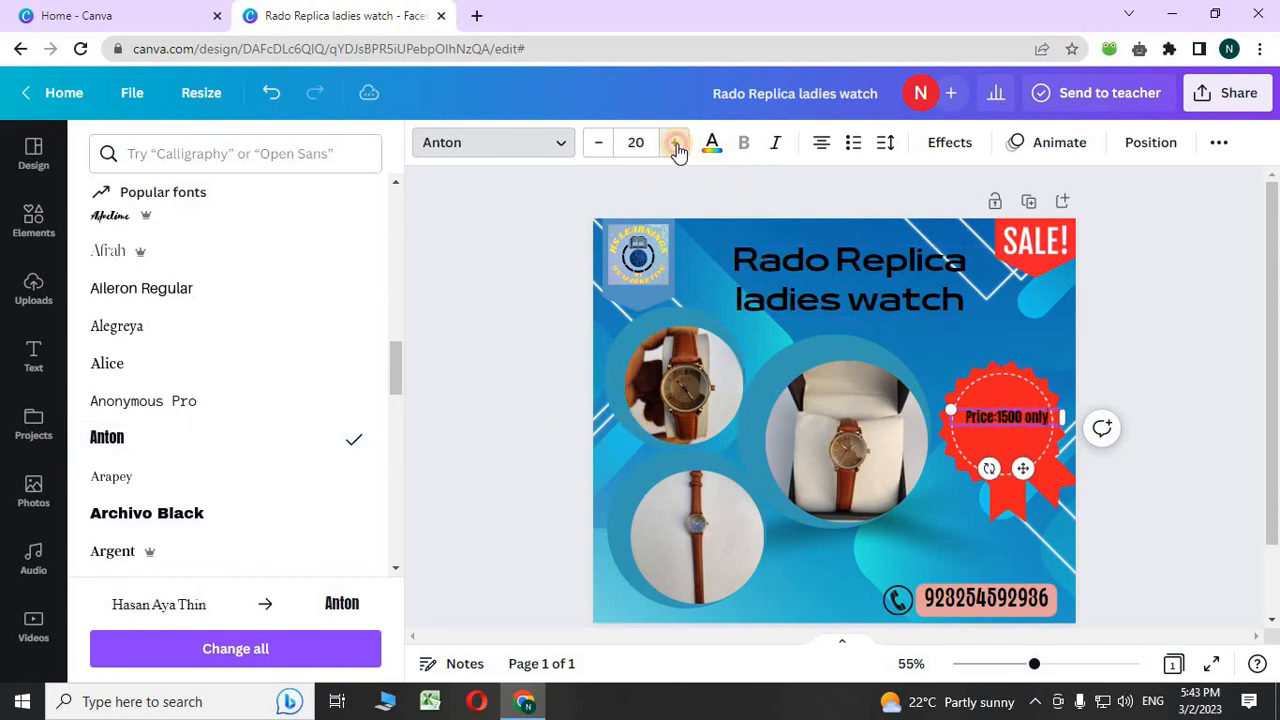
click(677, 146)
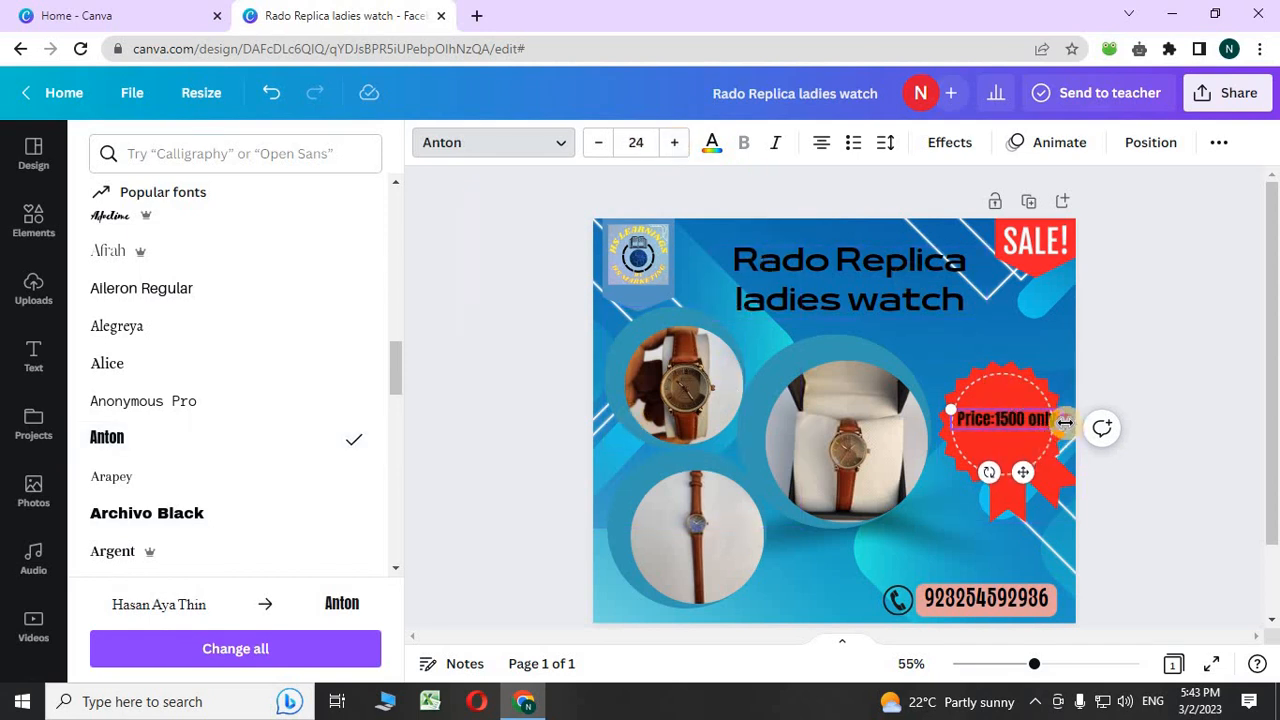
drag(1065, 423, 1043, 428)
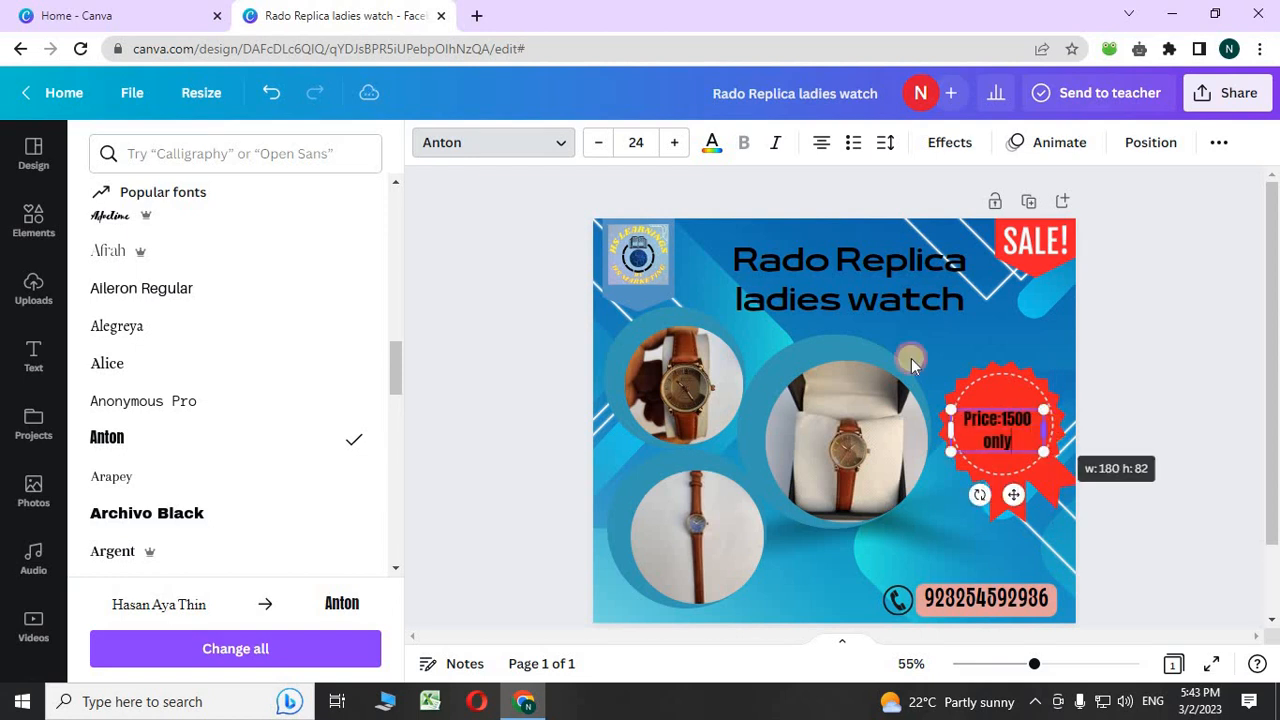
click(677, 146)
click(677, 146)
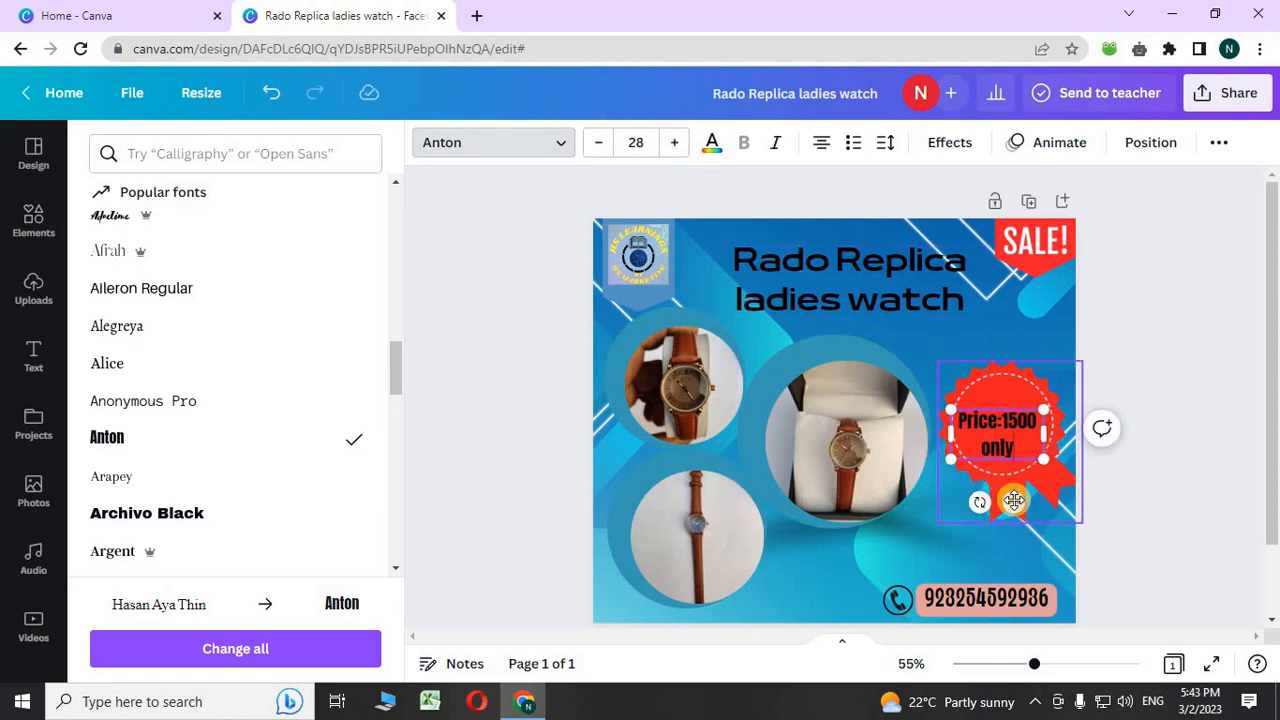
drag(1014, 501, 1018, 495)
click(1143, 343)
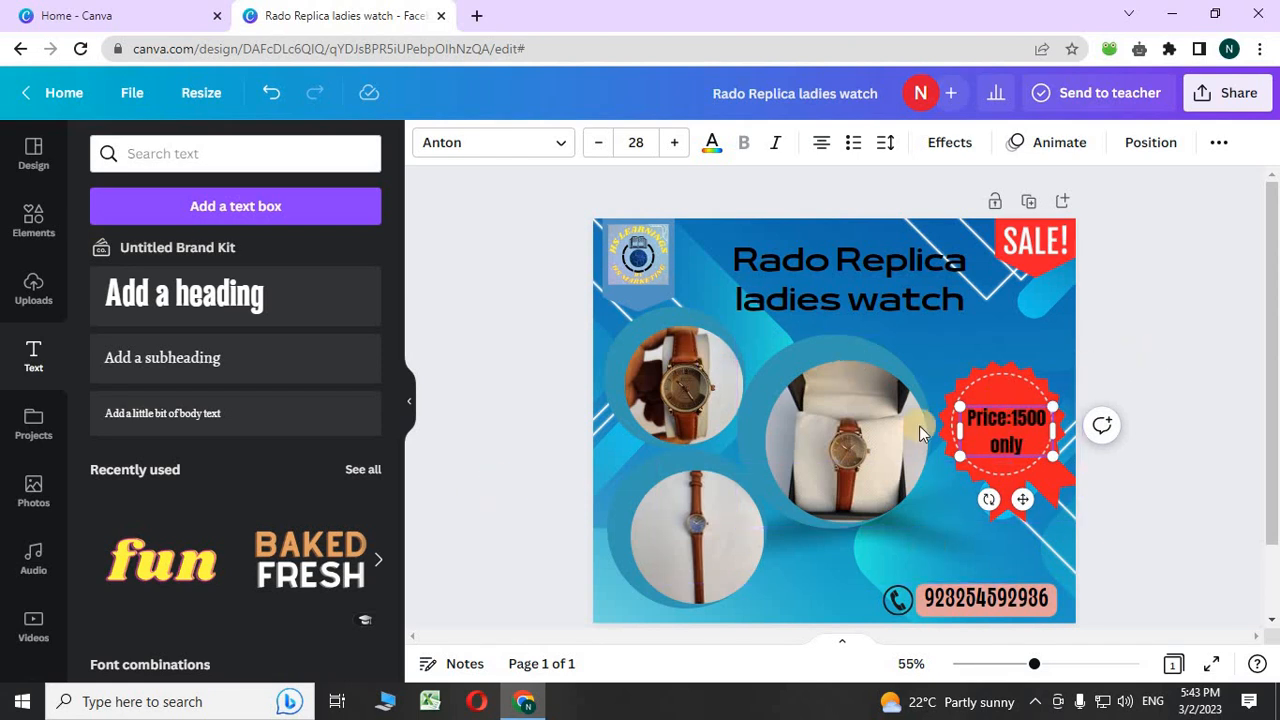
scroll(1180, 184, down, 1)
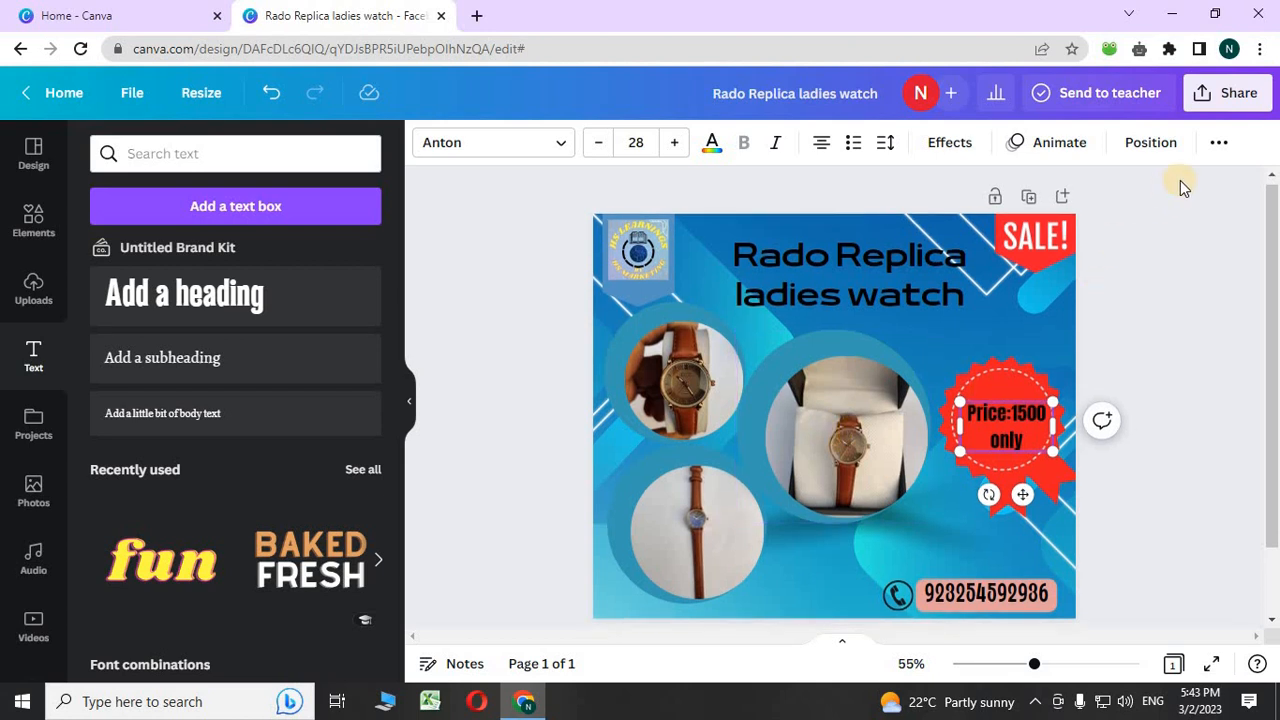
scroll(1180, 180, down, 2)
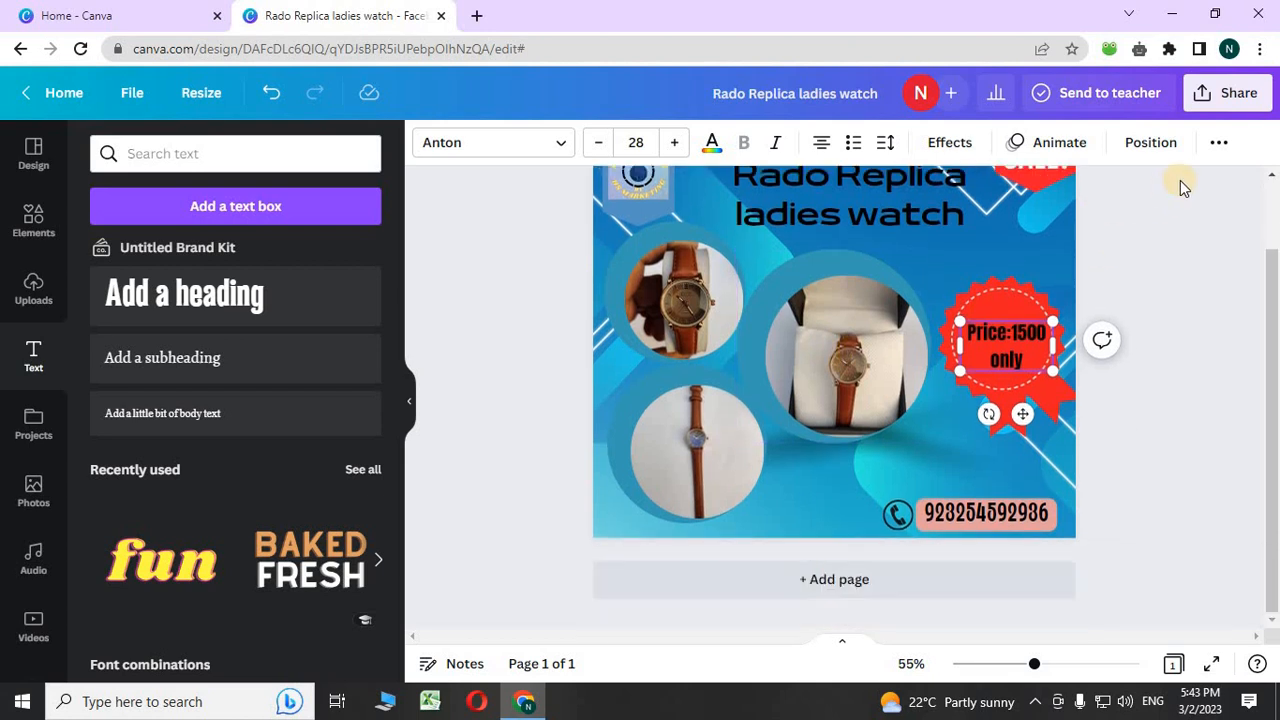
- Add a second page and search the design templates for 'marketing'
click(856, 597)
click(24, 158)
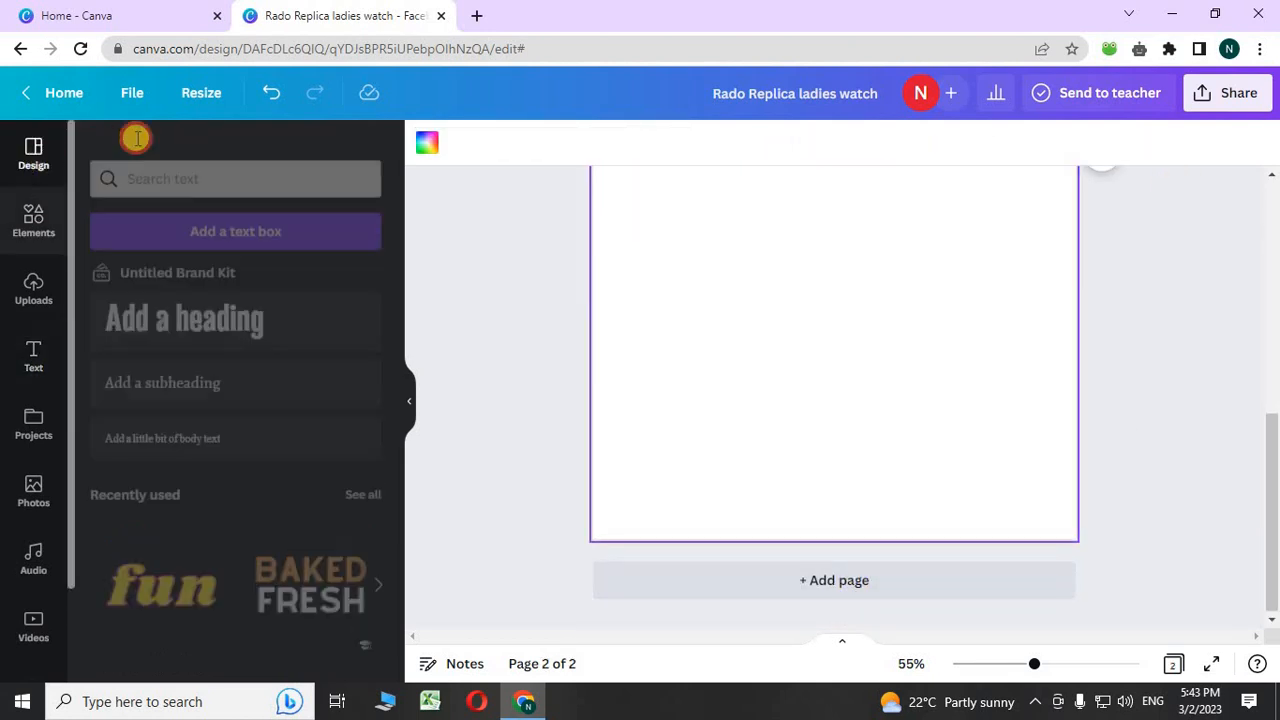
click(297, 152)
click(326, 155)
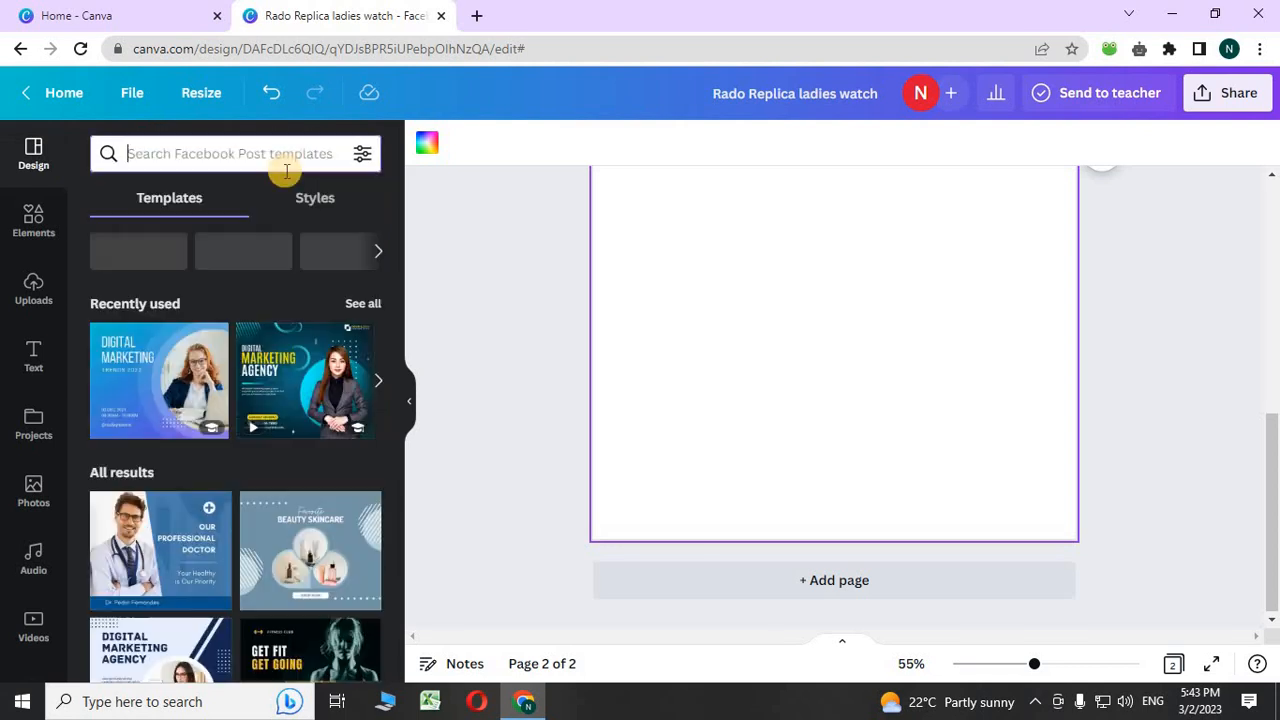
click(215, 150)
text(m)
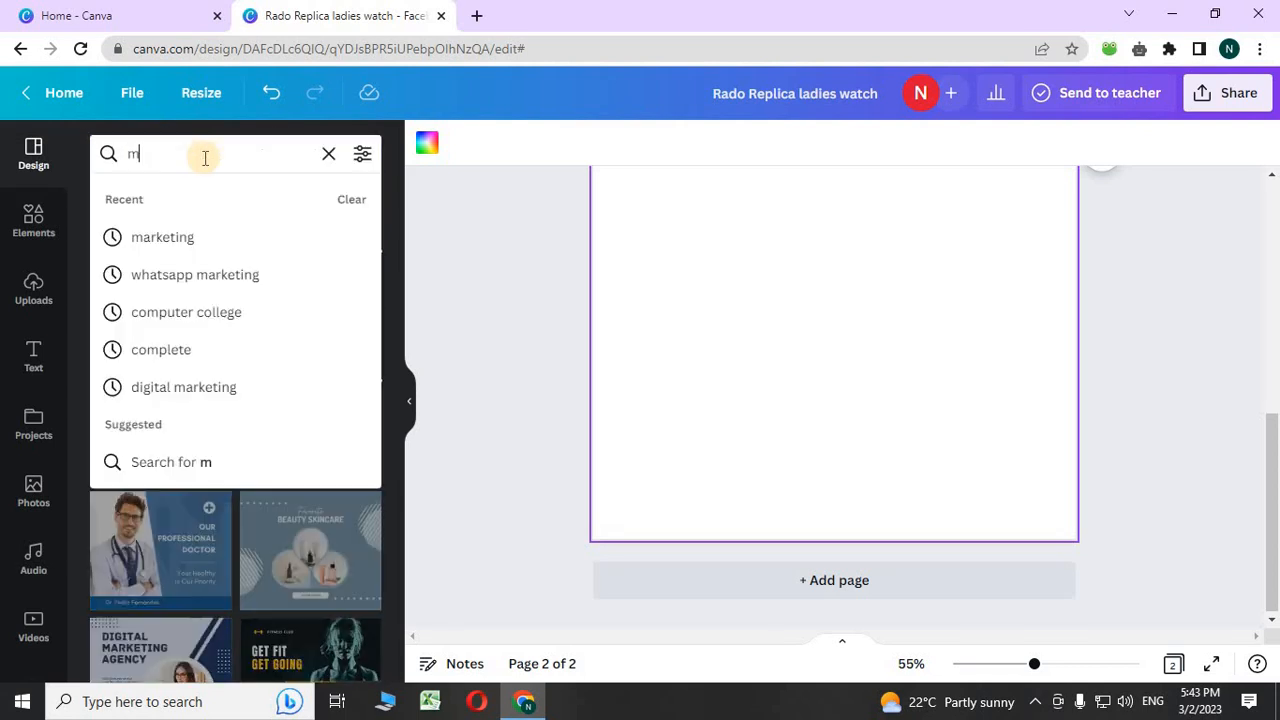
text(ark)
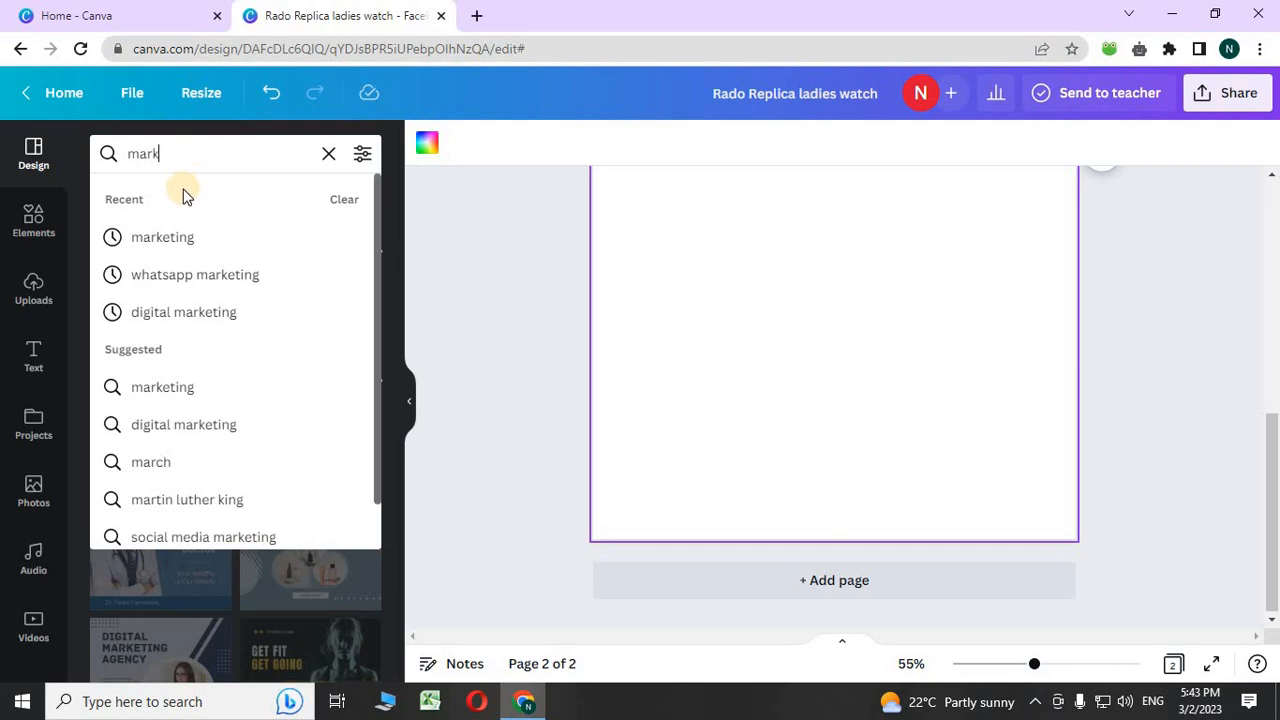
text(eting)
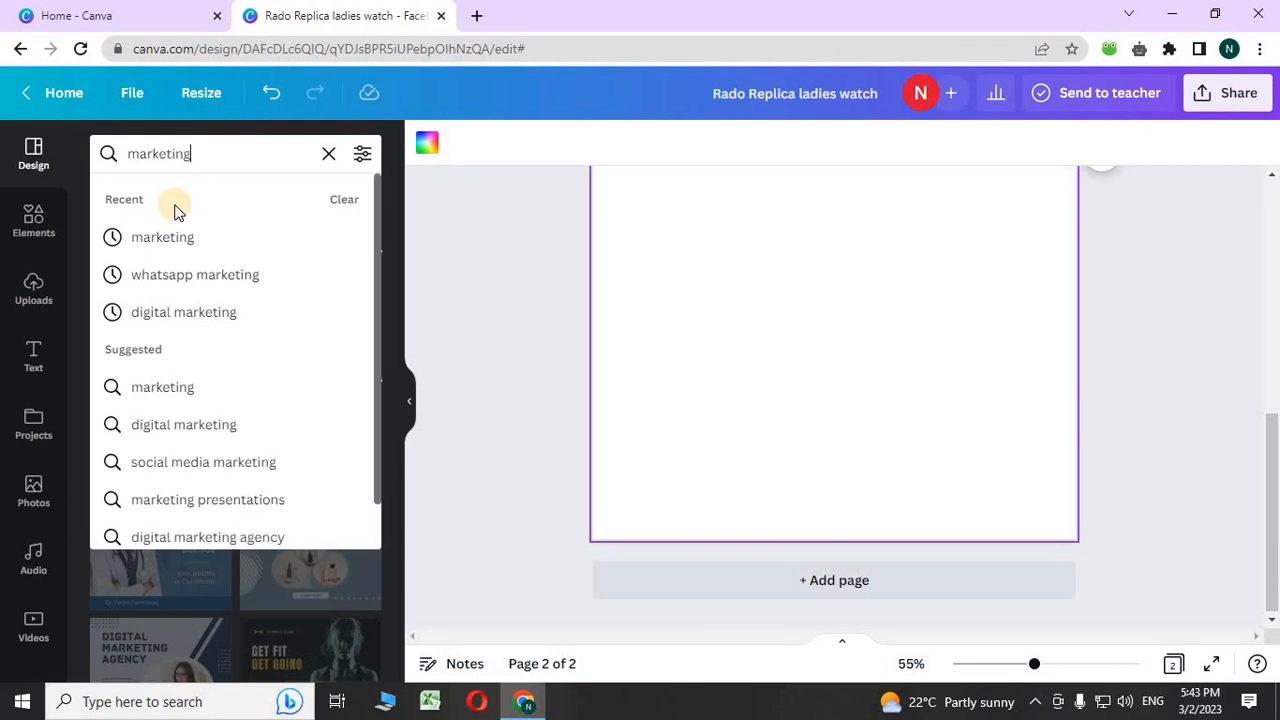
click(159, 238)
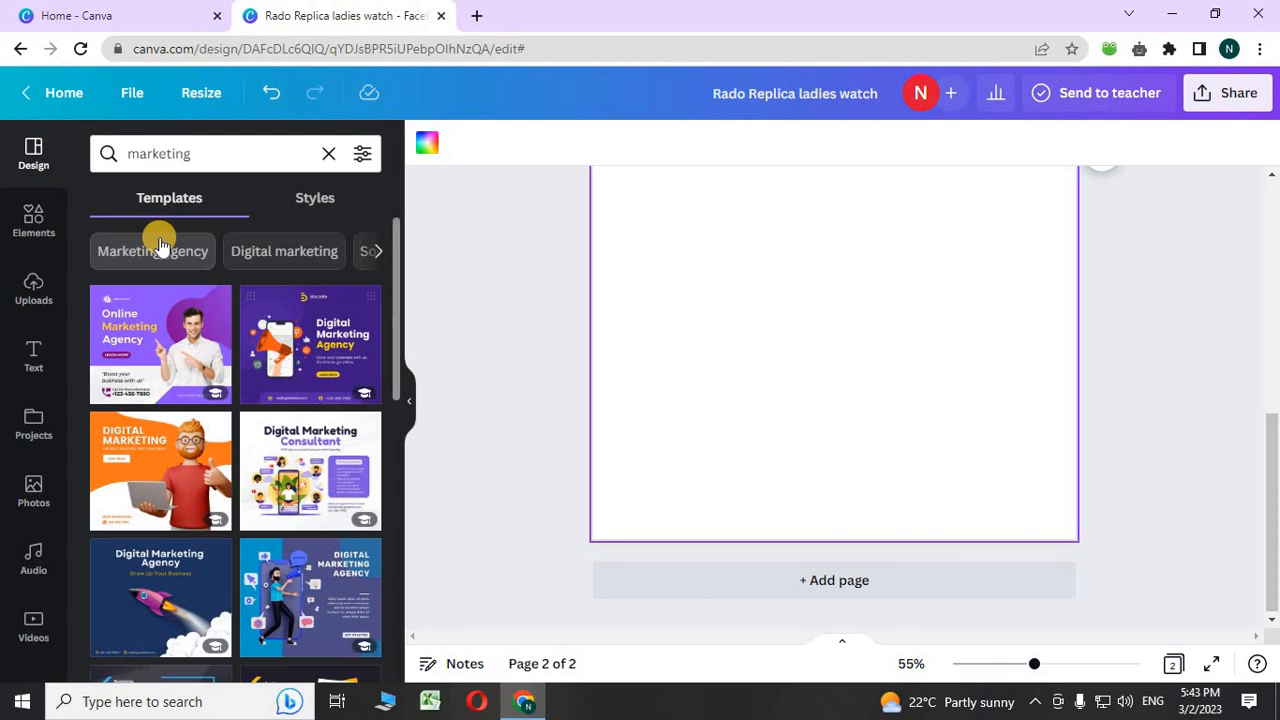
- Apply the Digital Marketing Expert template to page 2
scroll(170, 260, down, 10)
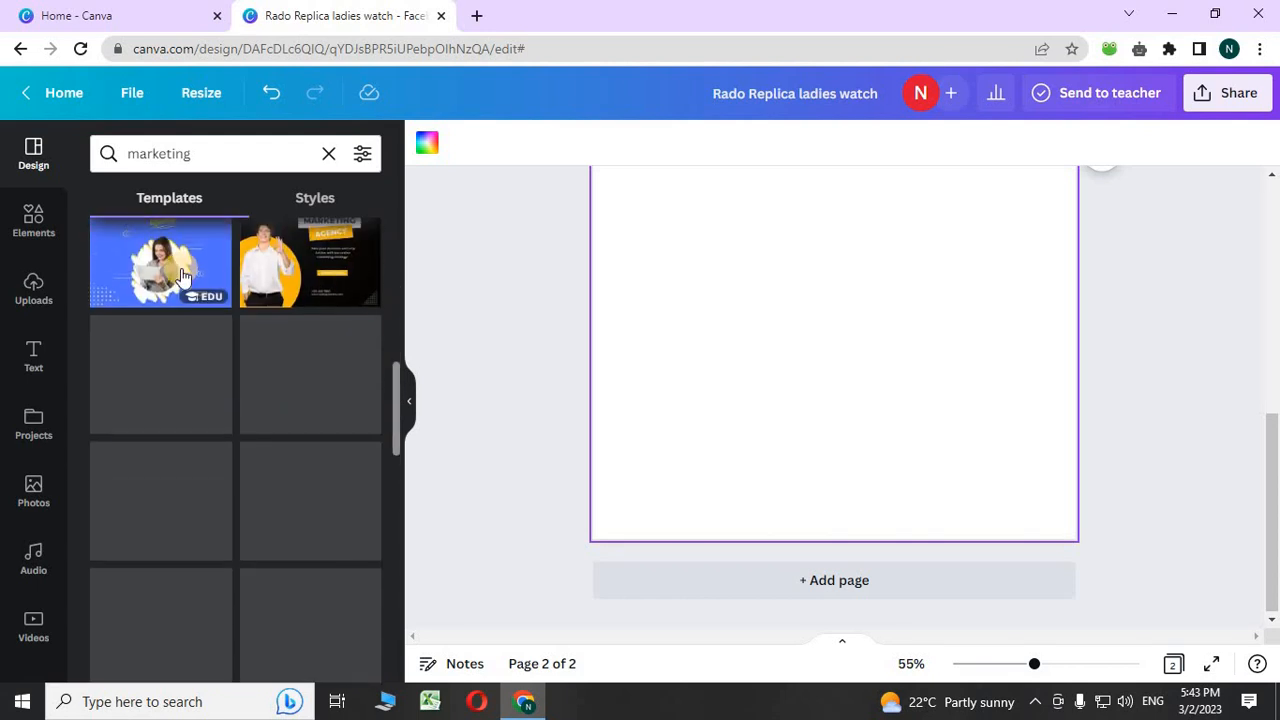
scroll(180, 275, down, 5)
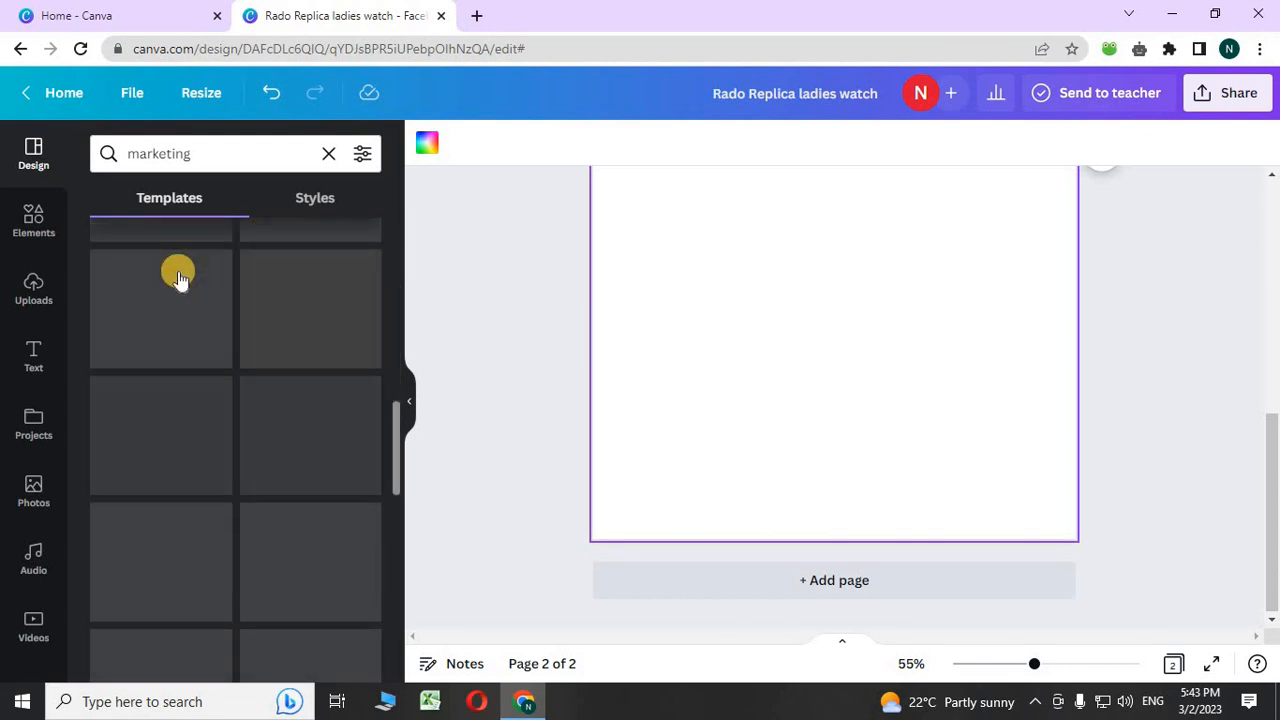
scroll(175, 280, down, 5)
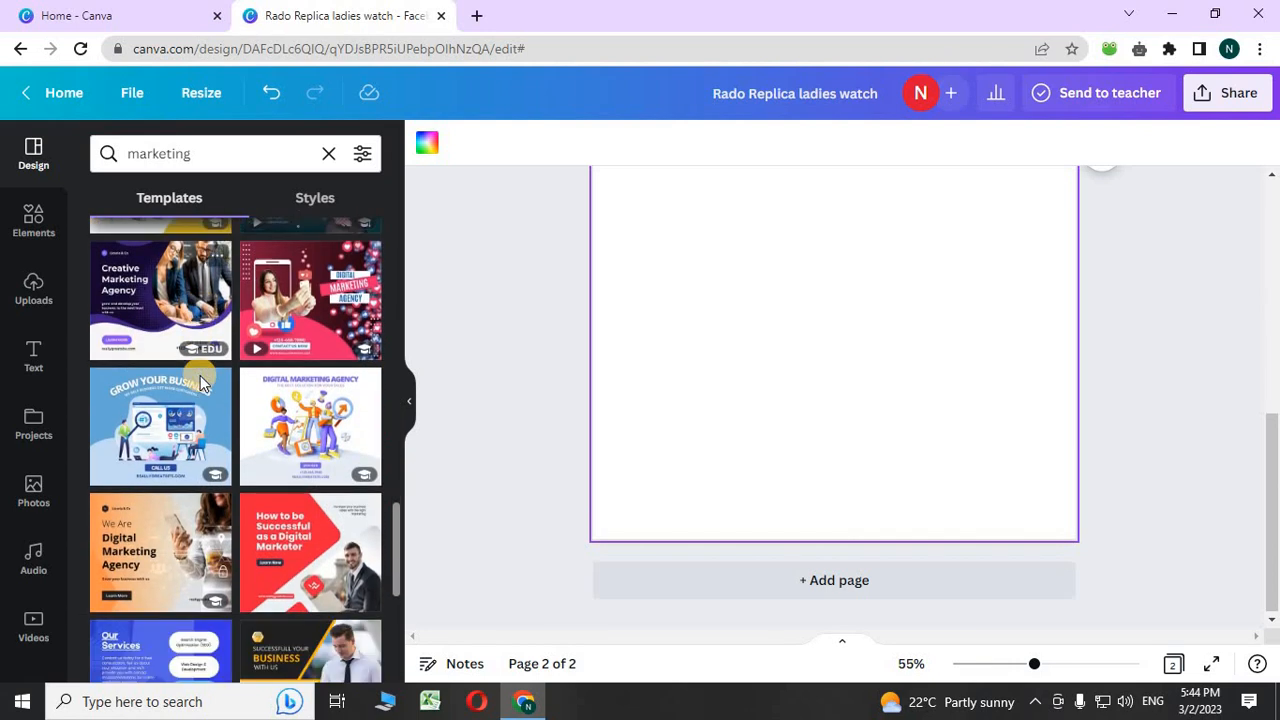
scroll(190, 395, down, 5)
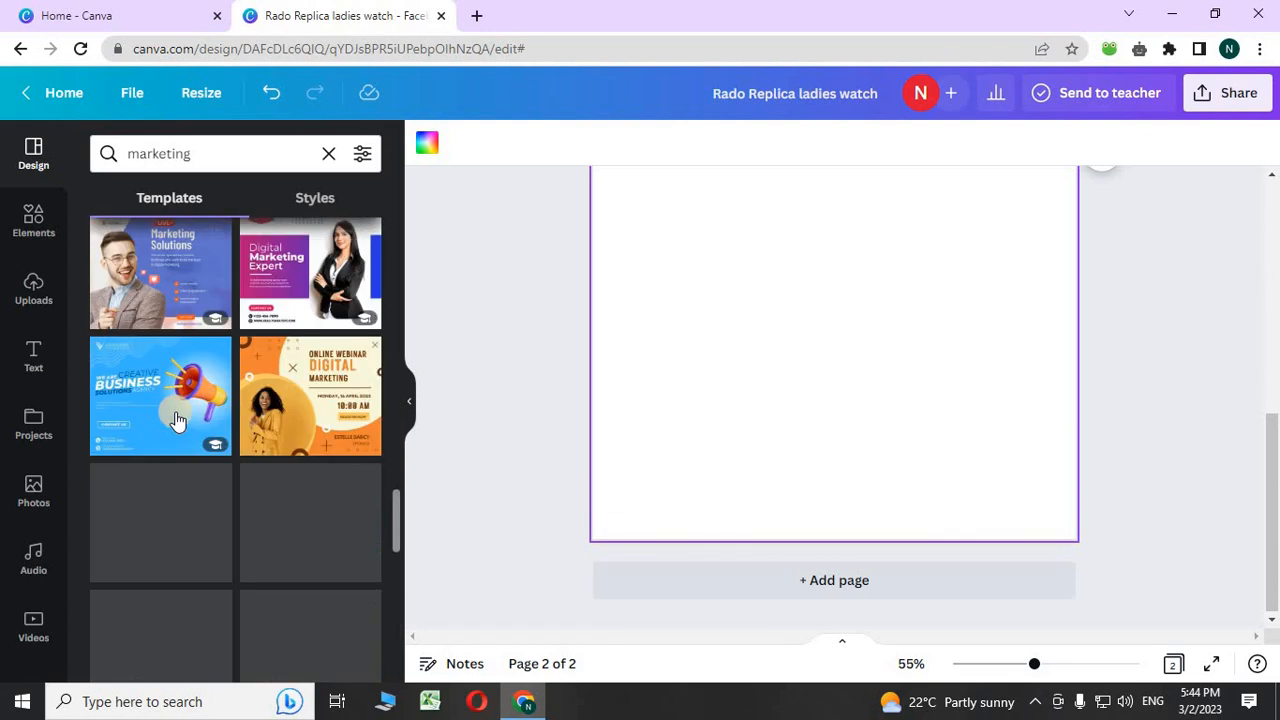
scroll(175, 420, up, 5)
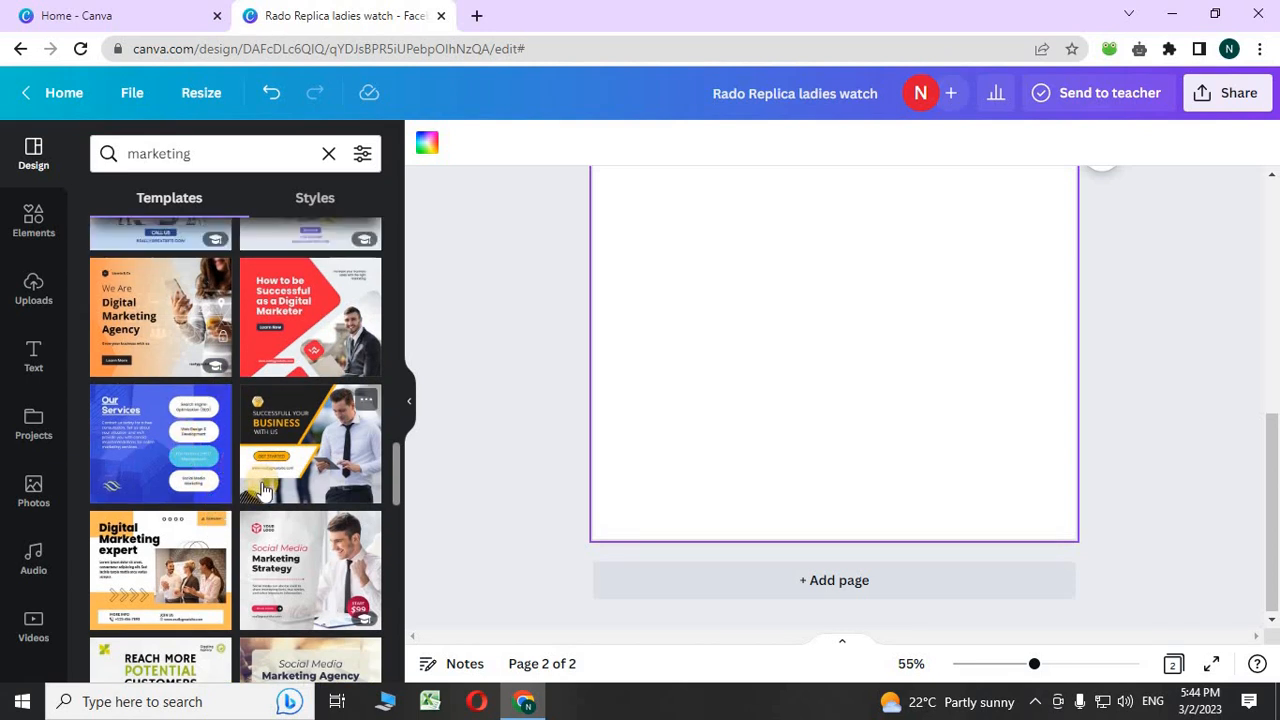
scroll(270, 498, down, 1)
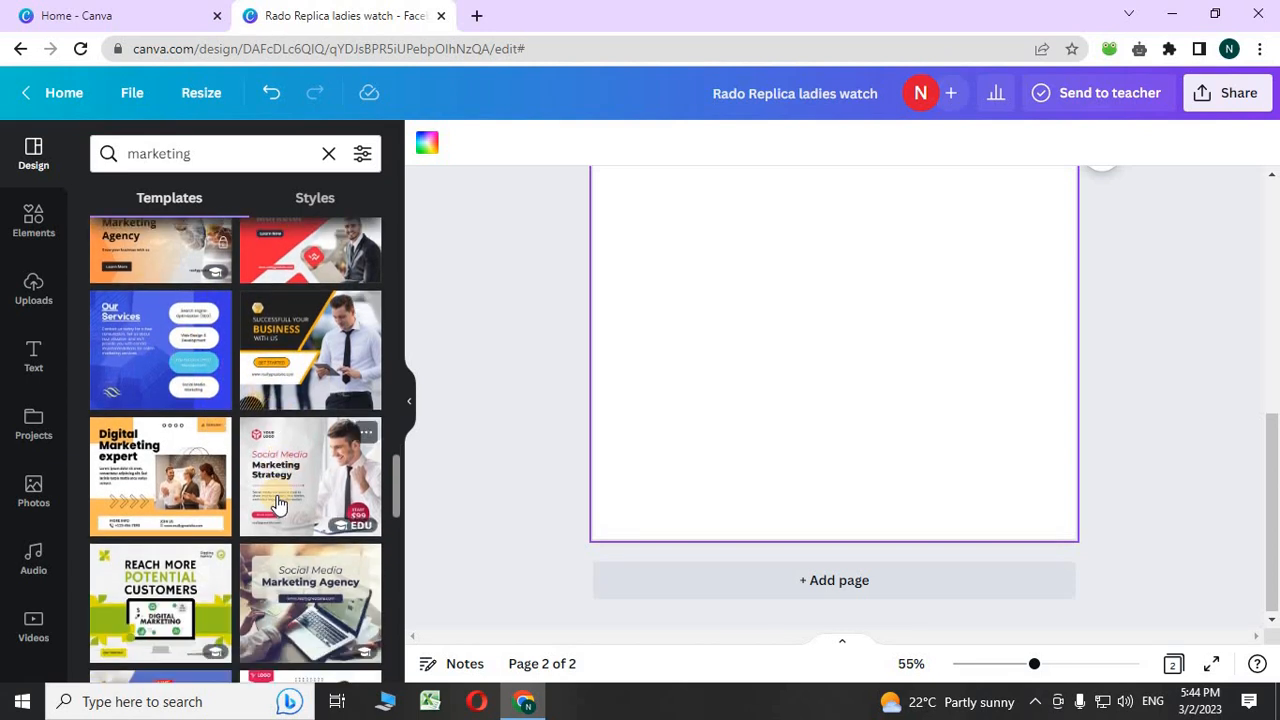
scroll(287, 490, down, 1)
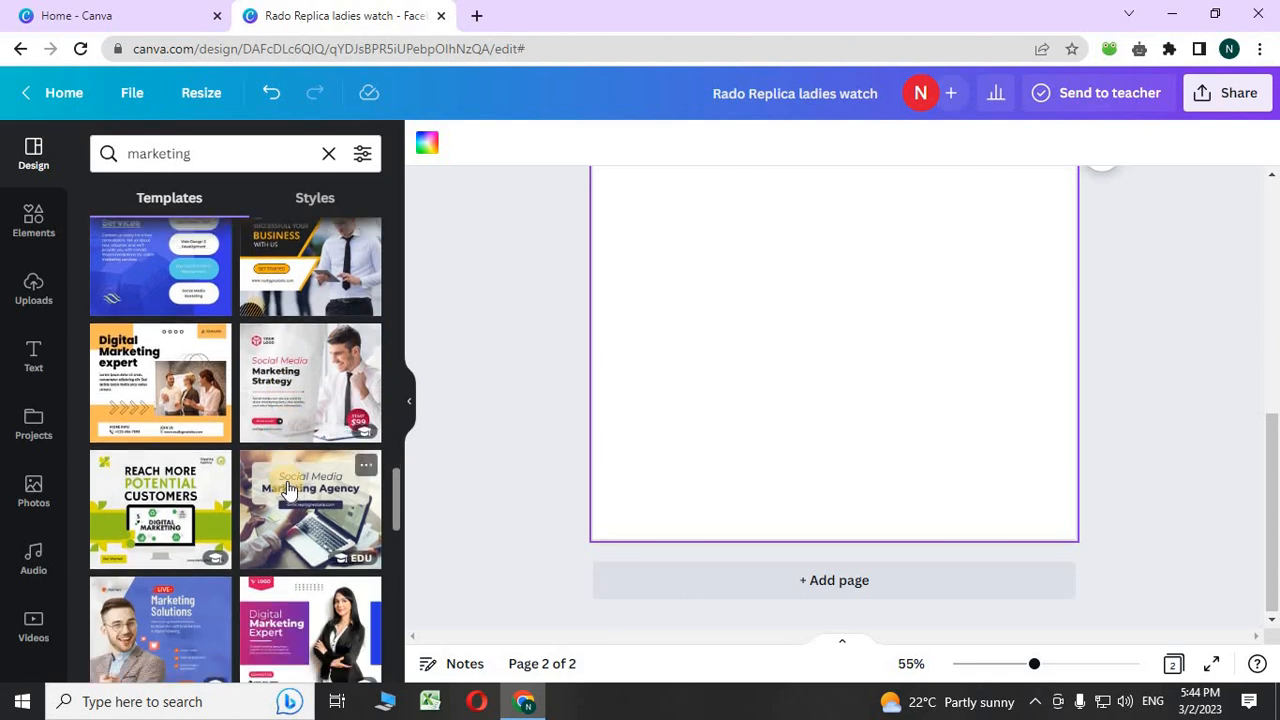
scroll(285, 491, down, 1)
scroll(260, 515, down, 3)
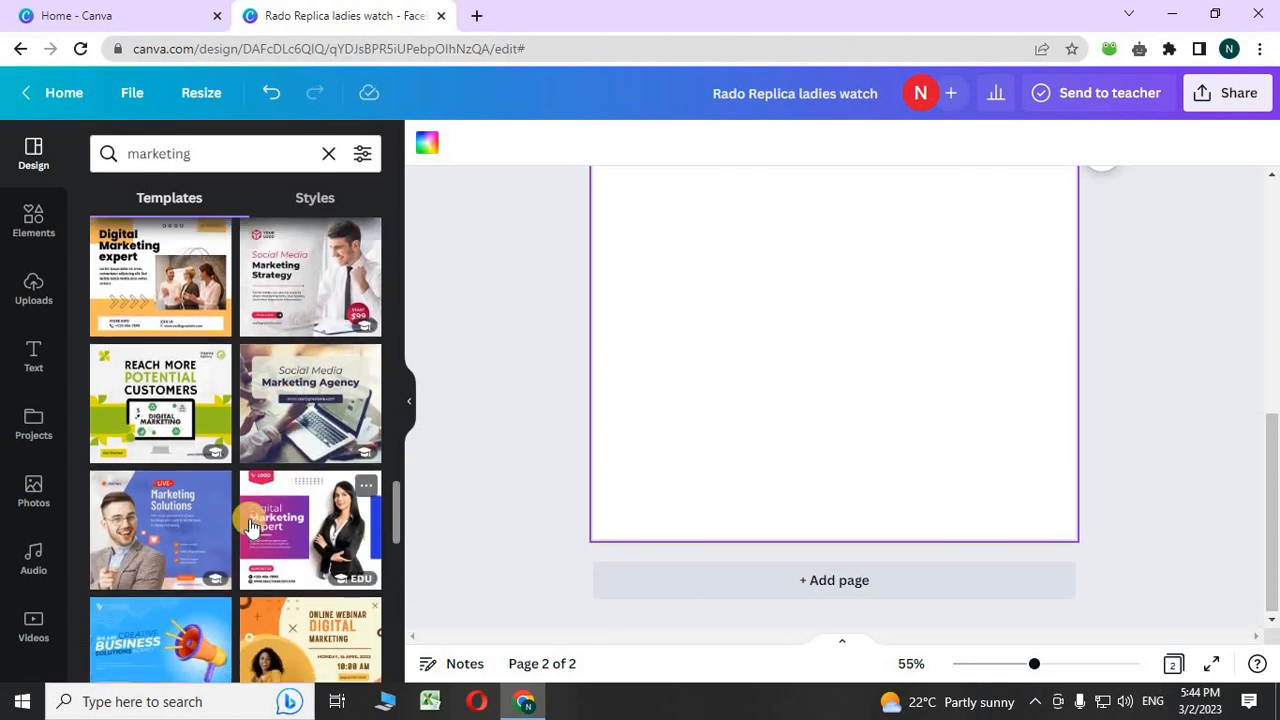
scroll(250, 528, up, 5)
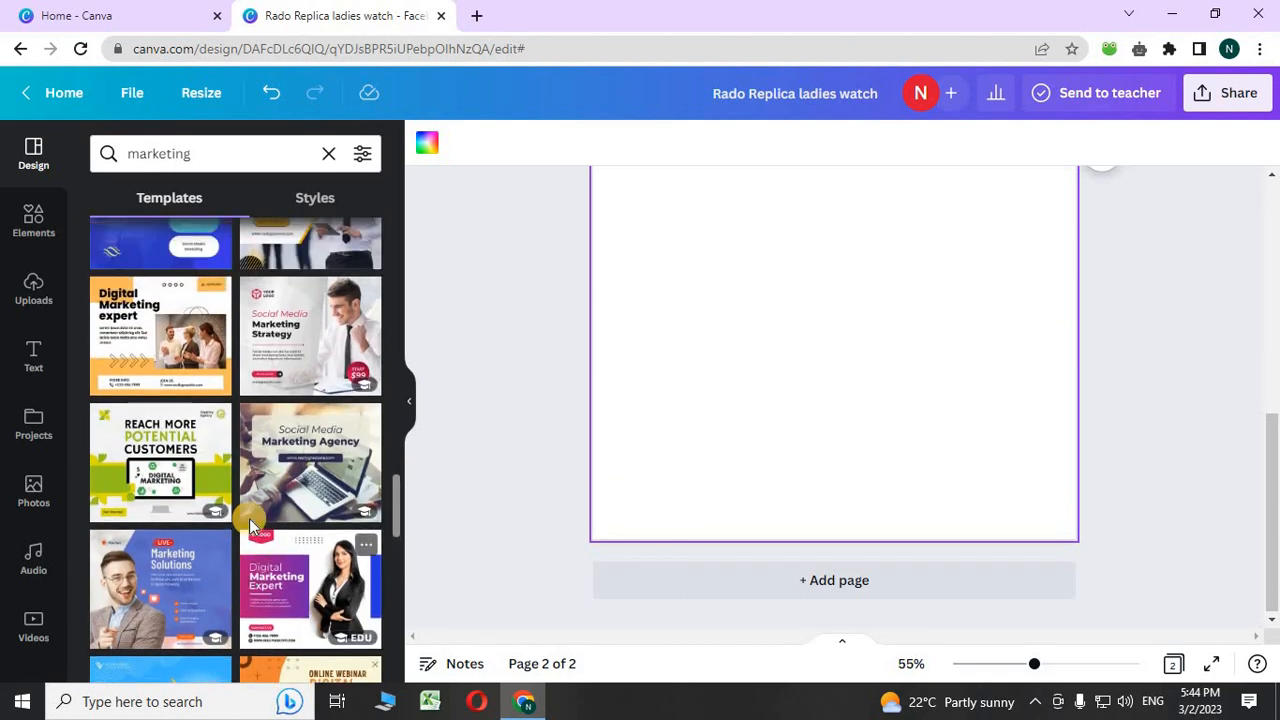
scroll(250, 528, down, 3)
click(310, 450)
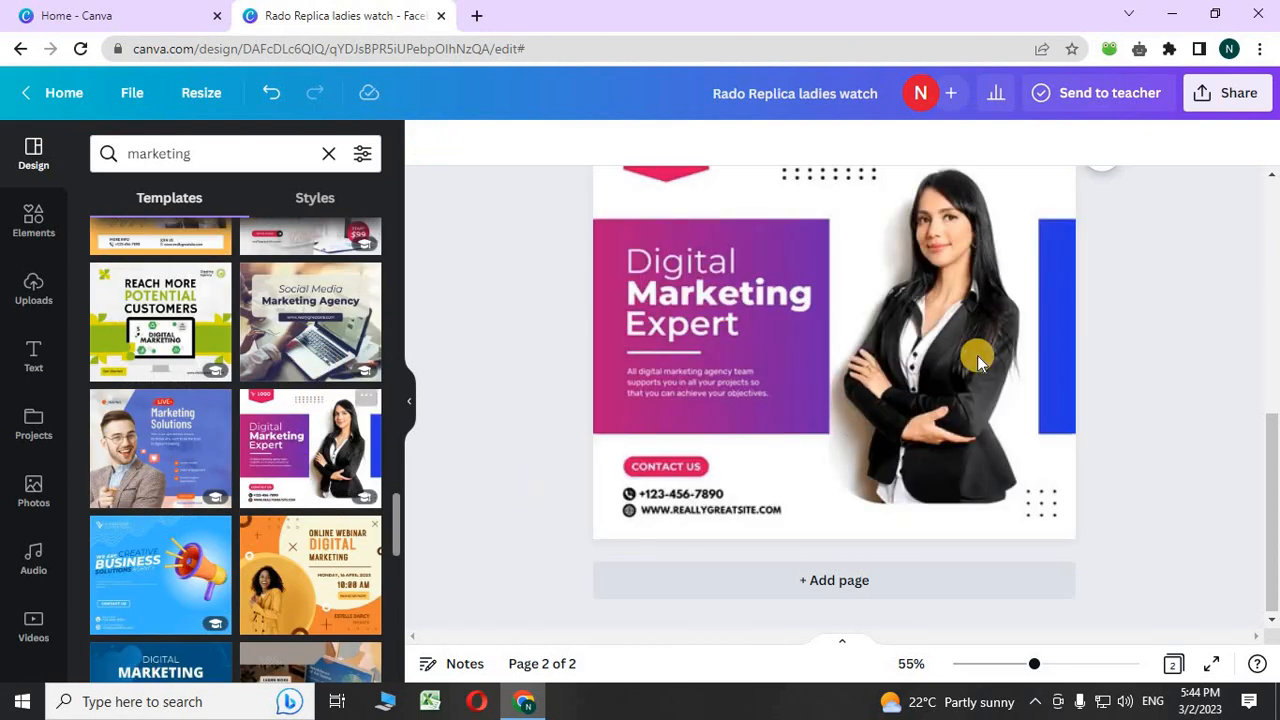
- Select page 2's template and show the library of uploaded images
click(970, 272)
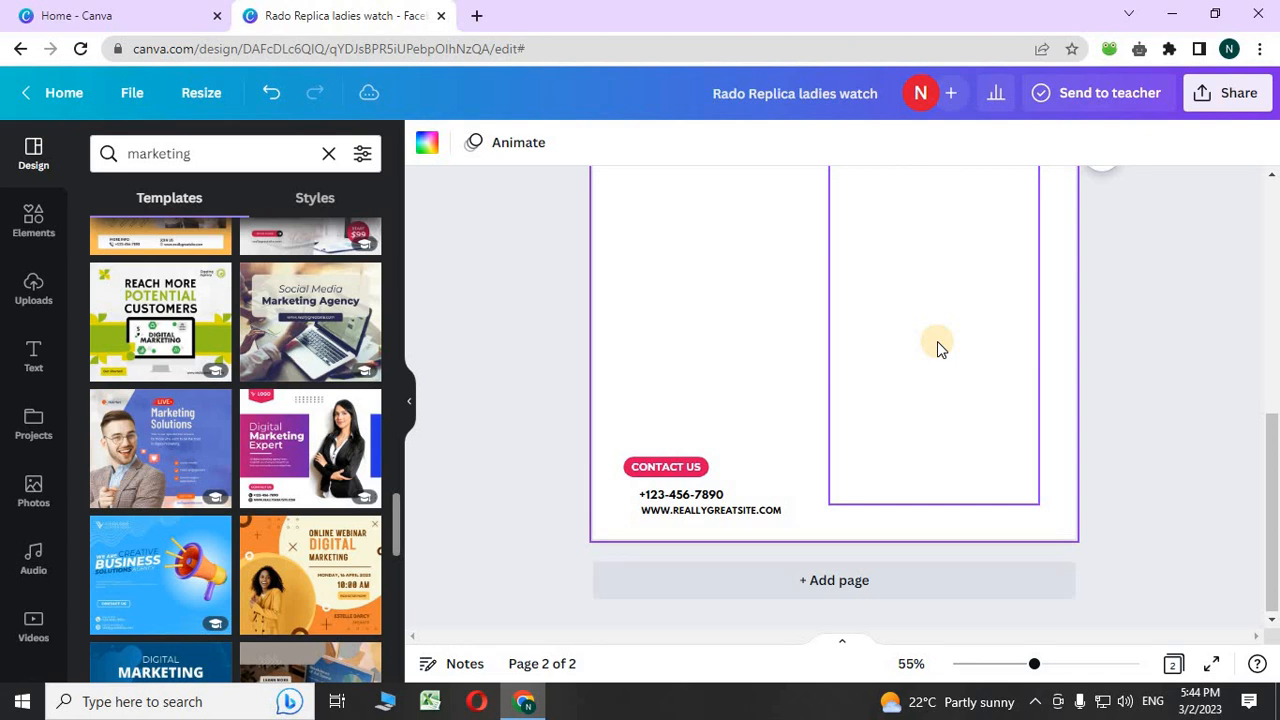
scroll(937, 341, up, 1)
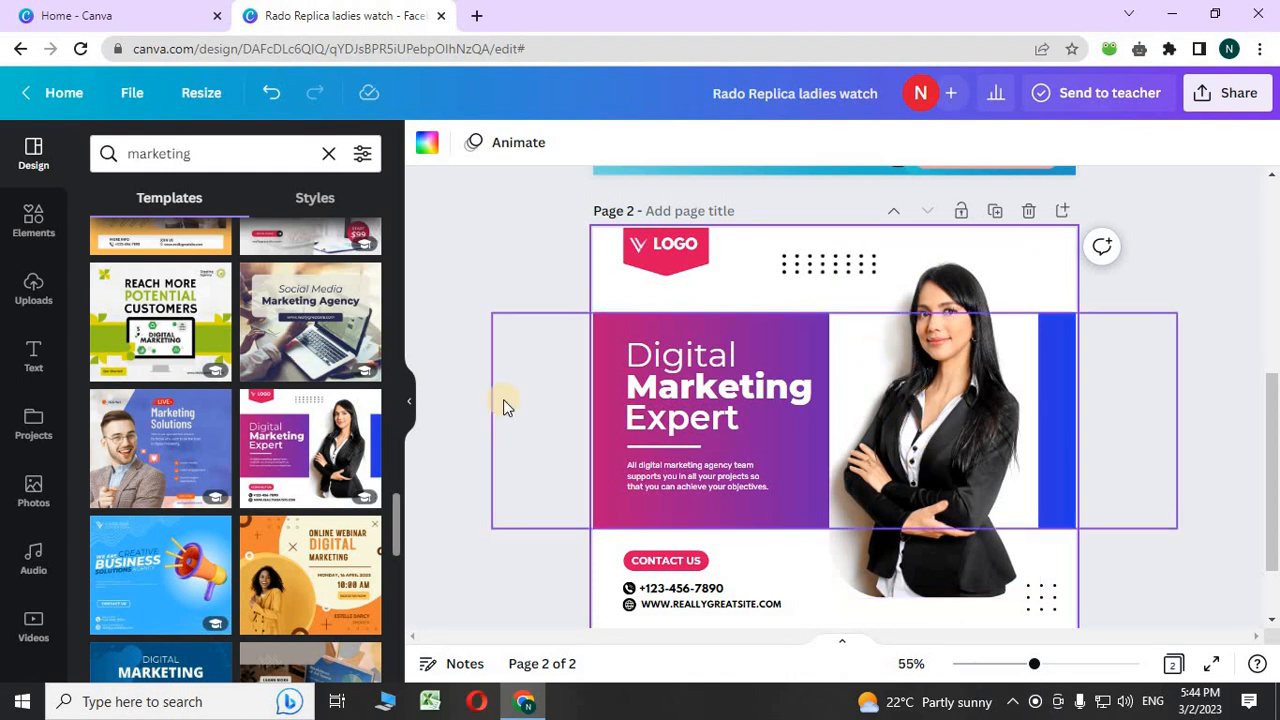
click(20, 287)
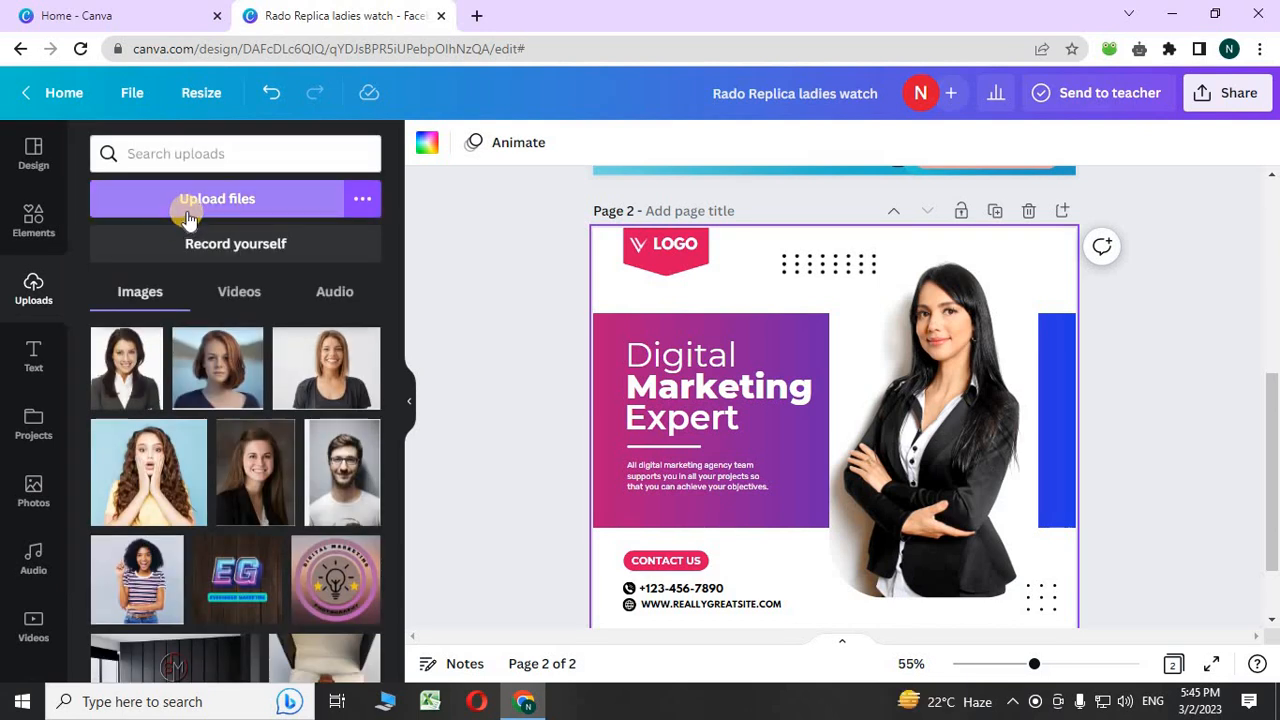
- Delete the woman's photo with its frame and place the first uploaded portrait over the blue band
click(954, 552)
click(932, 203)
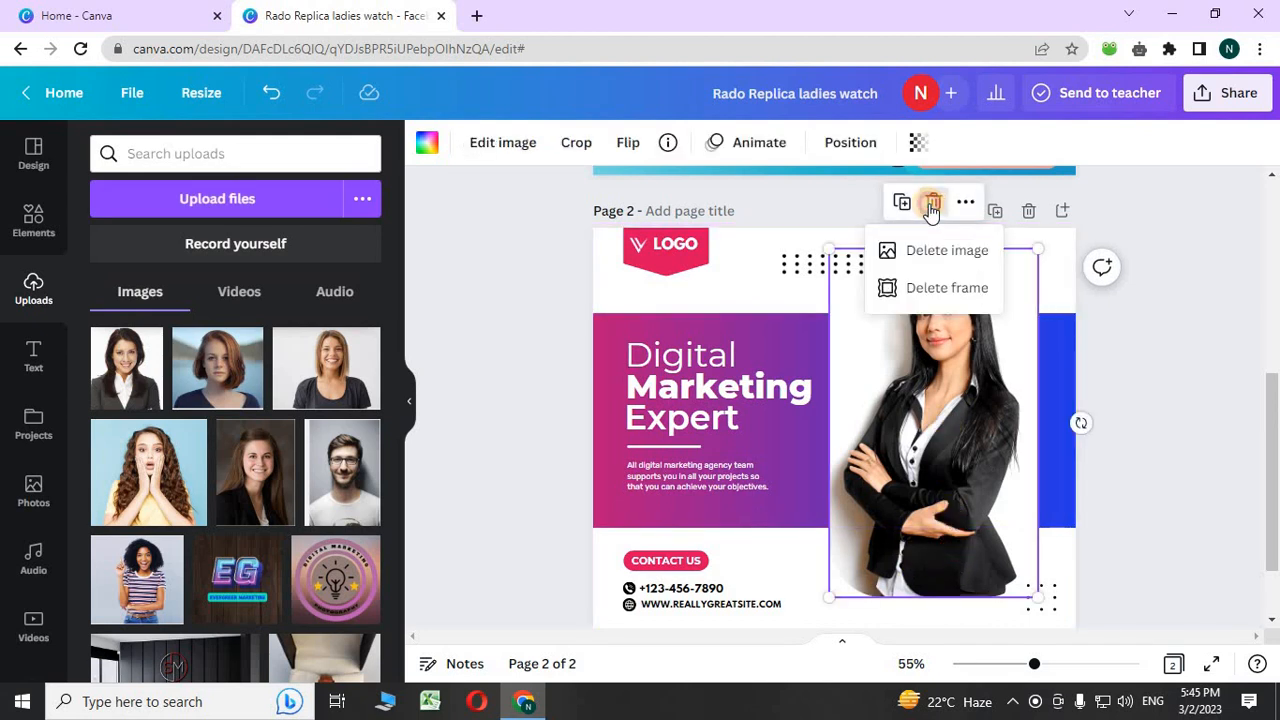
click(922, 288)
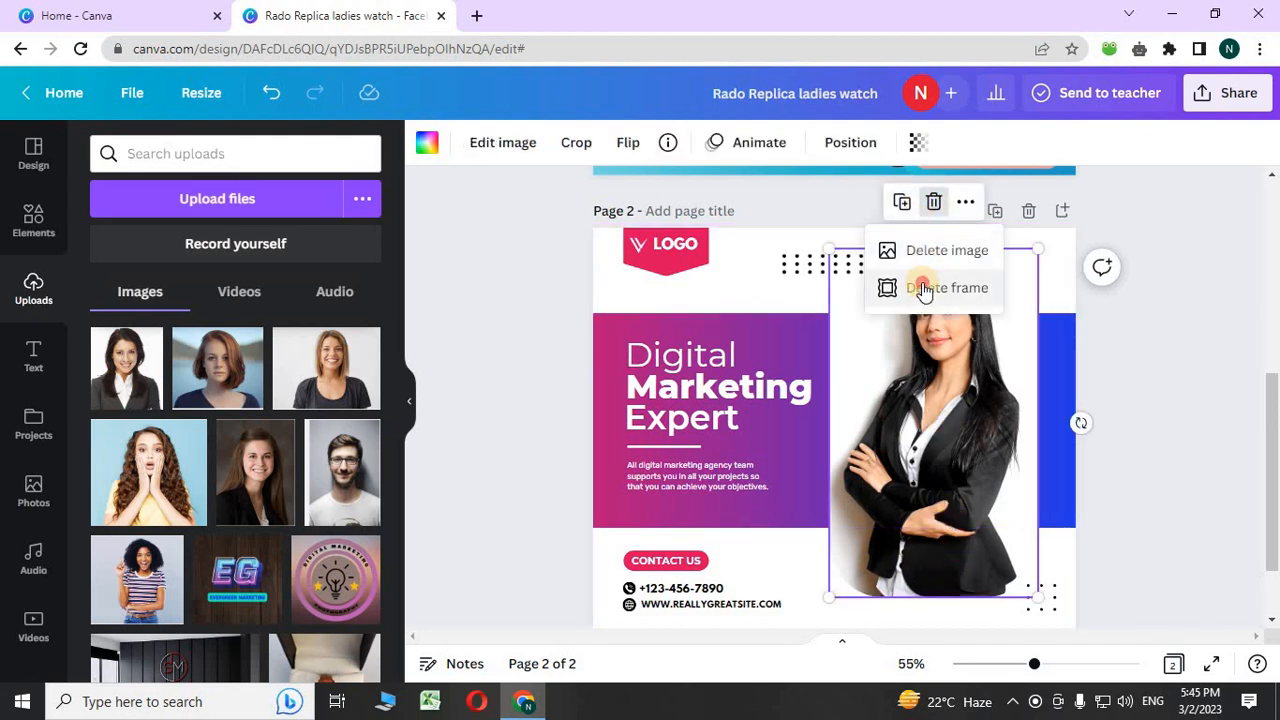
click(146, 388)
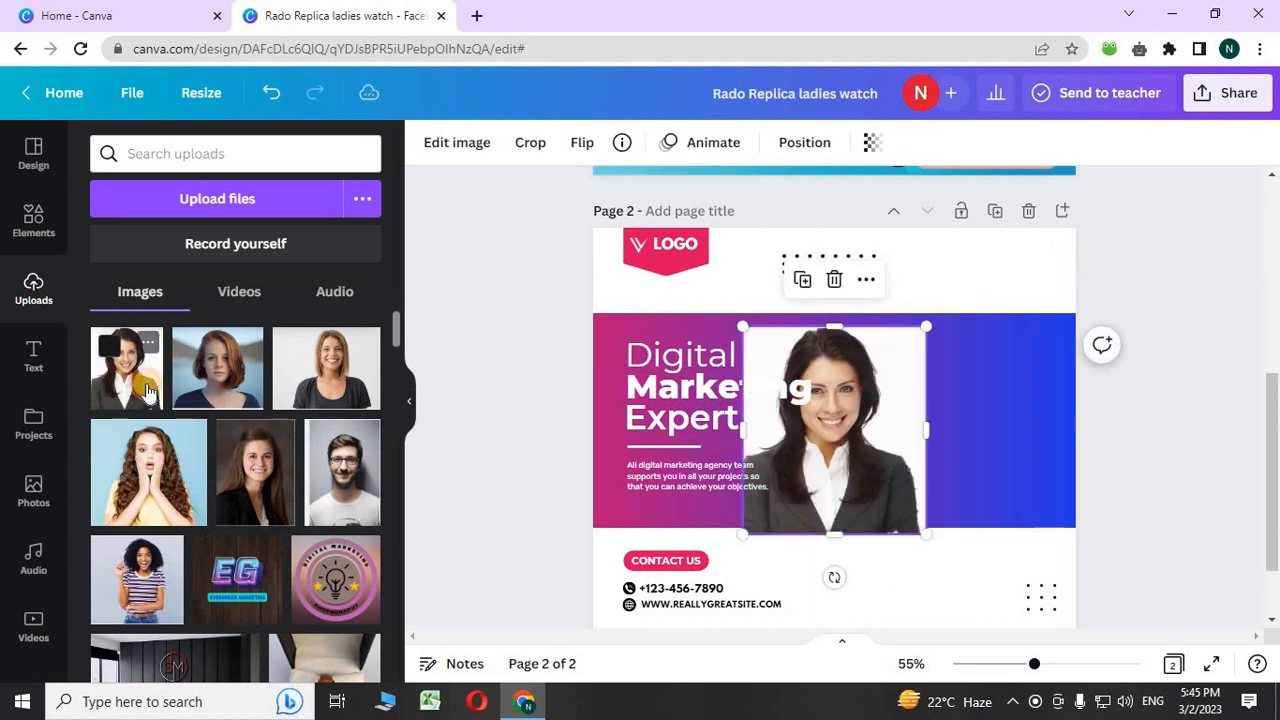
drag(777, 505, 923, 530)
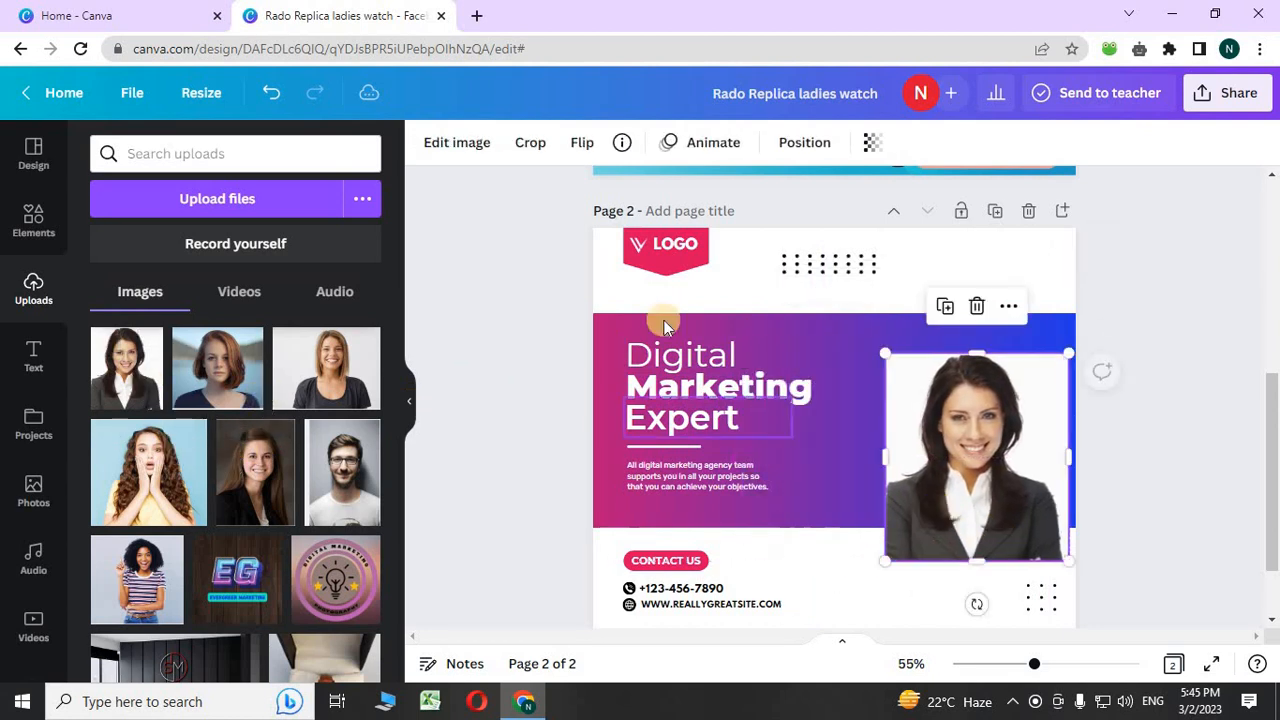
- Remove the portrait's background with BG Remover and enlarge it up and to the left
click(478, 141)
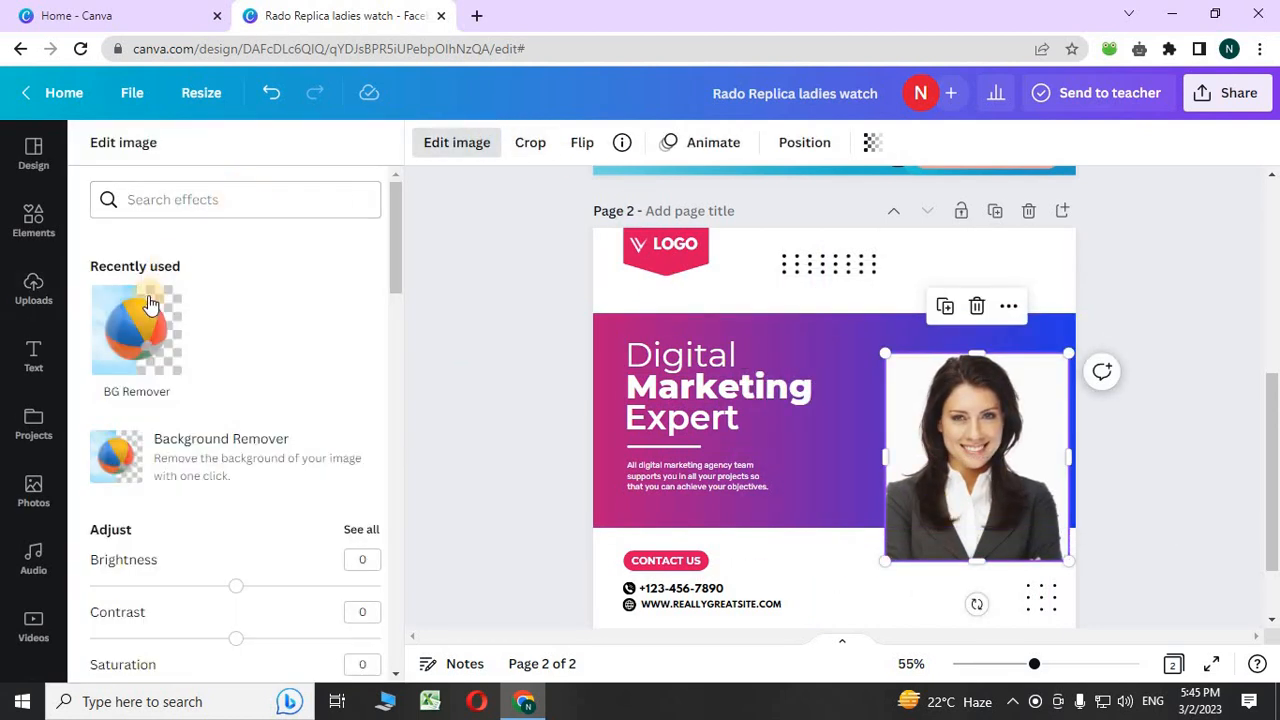
click(128, 328)
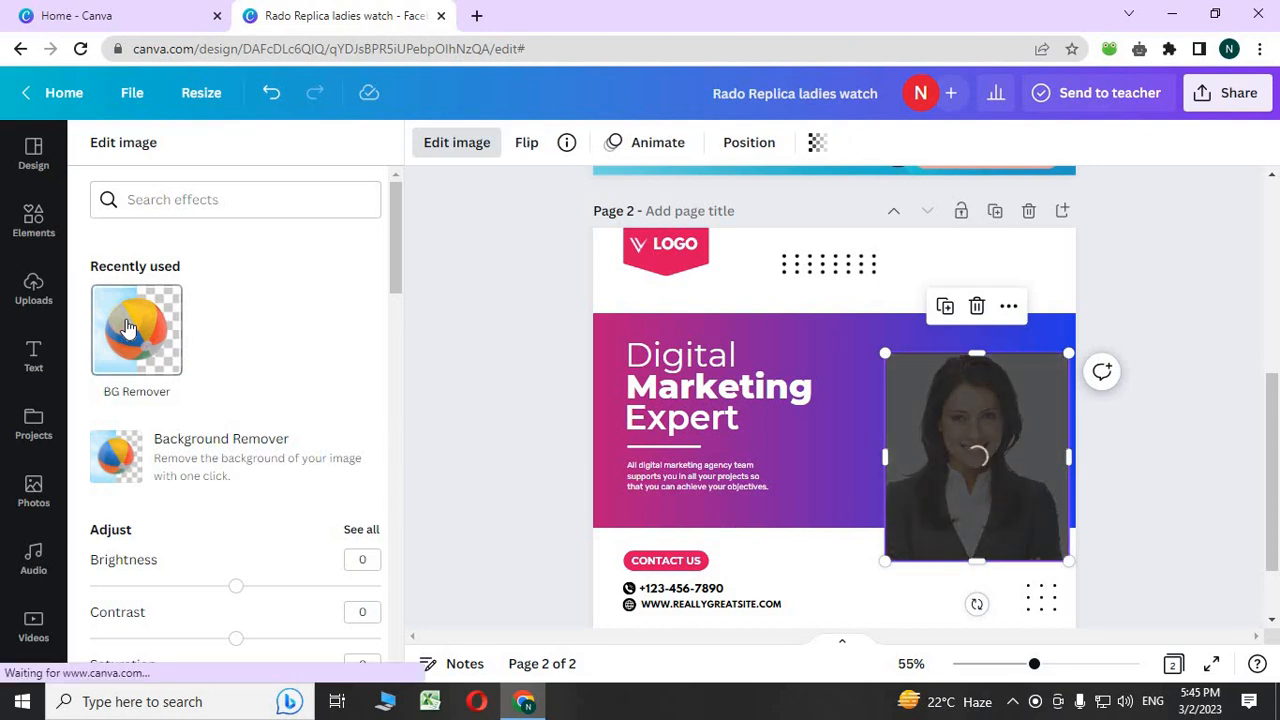
click(127, 327)
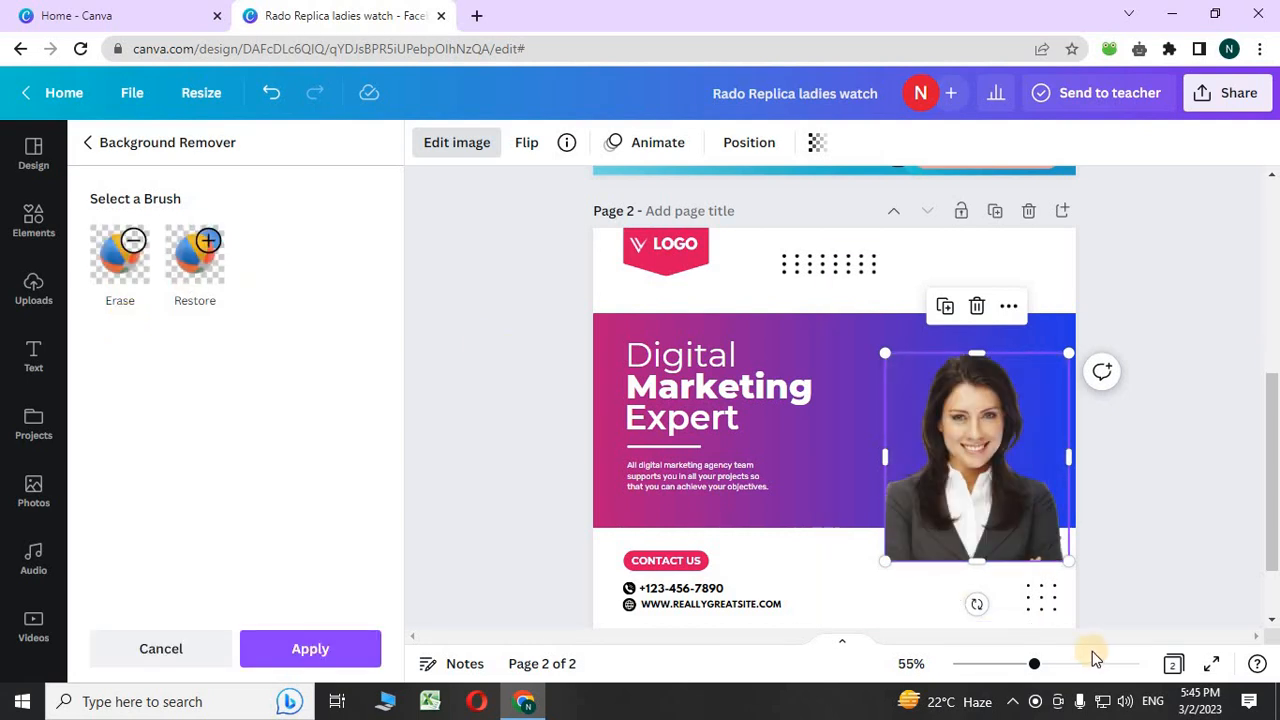
drag(889, 350, 766, 304)
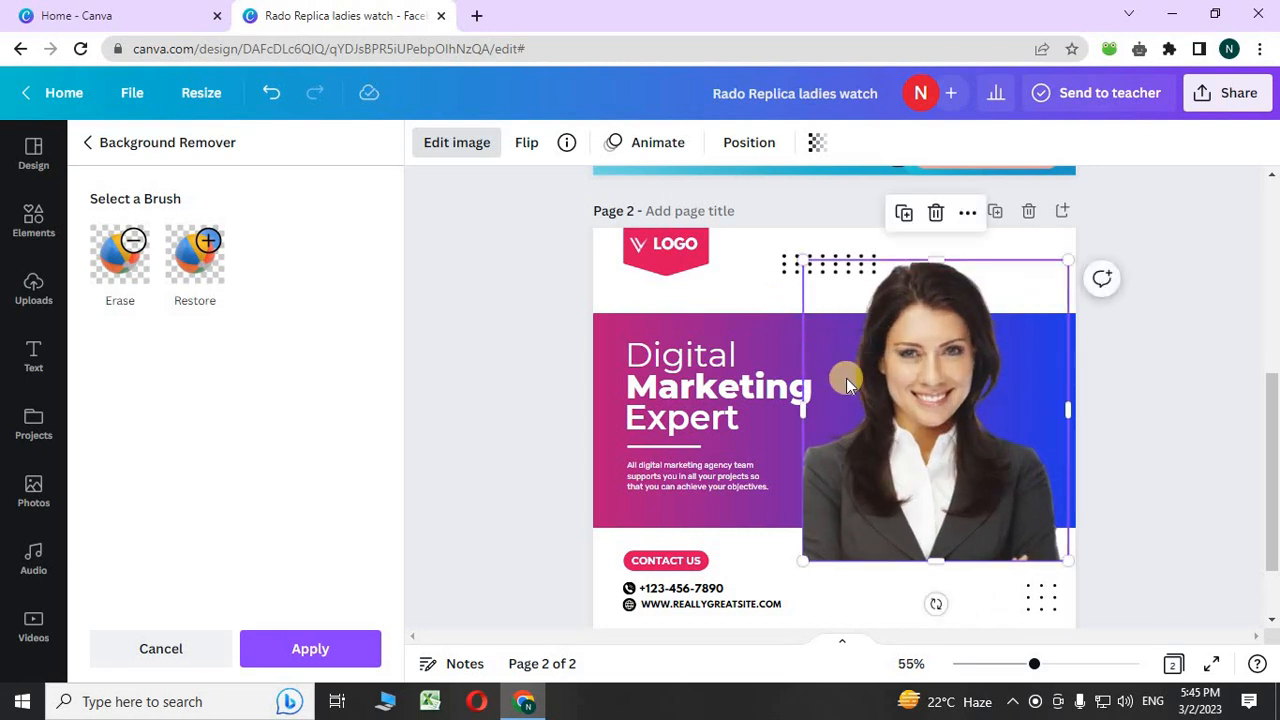
- Delete the cut-out portrait from page 2 and add a new blank page after it
right_click(925, 310)
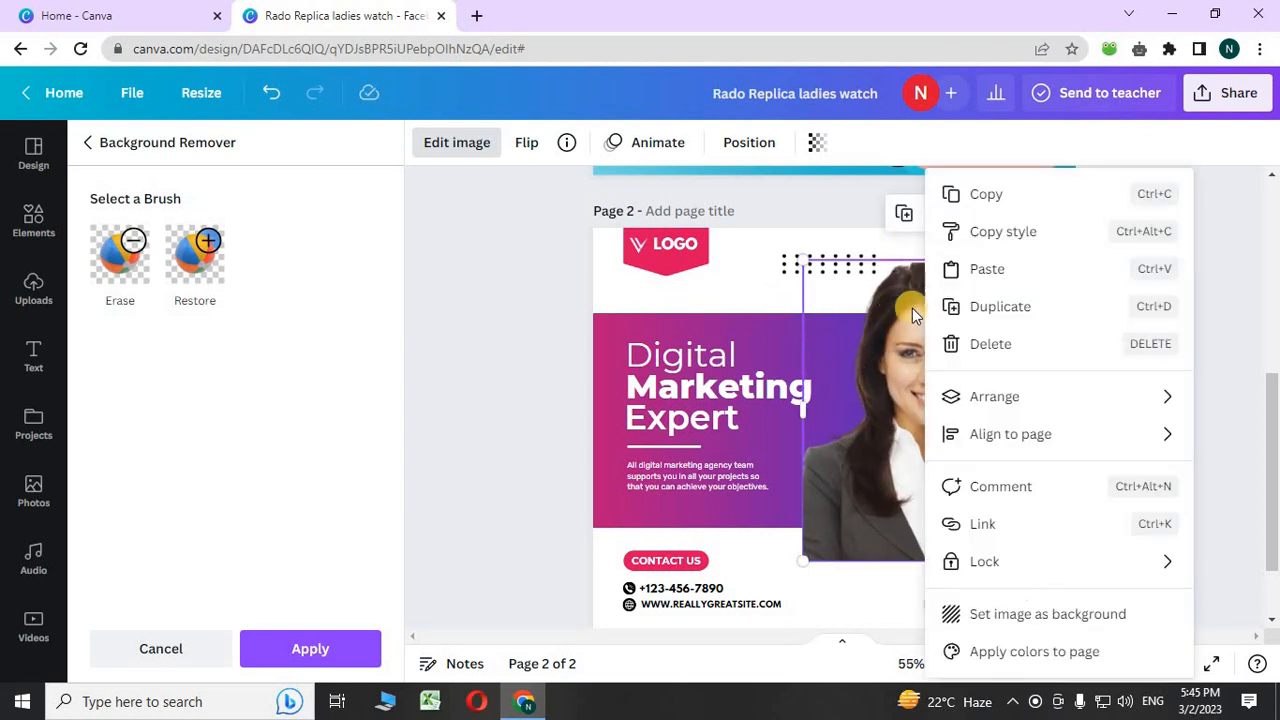
click(976, 340)
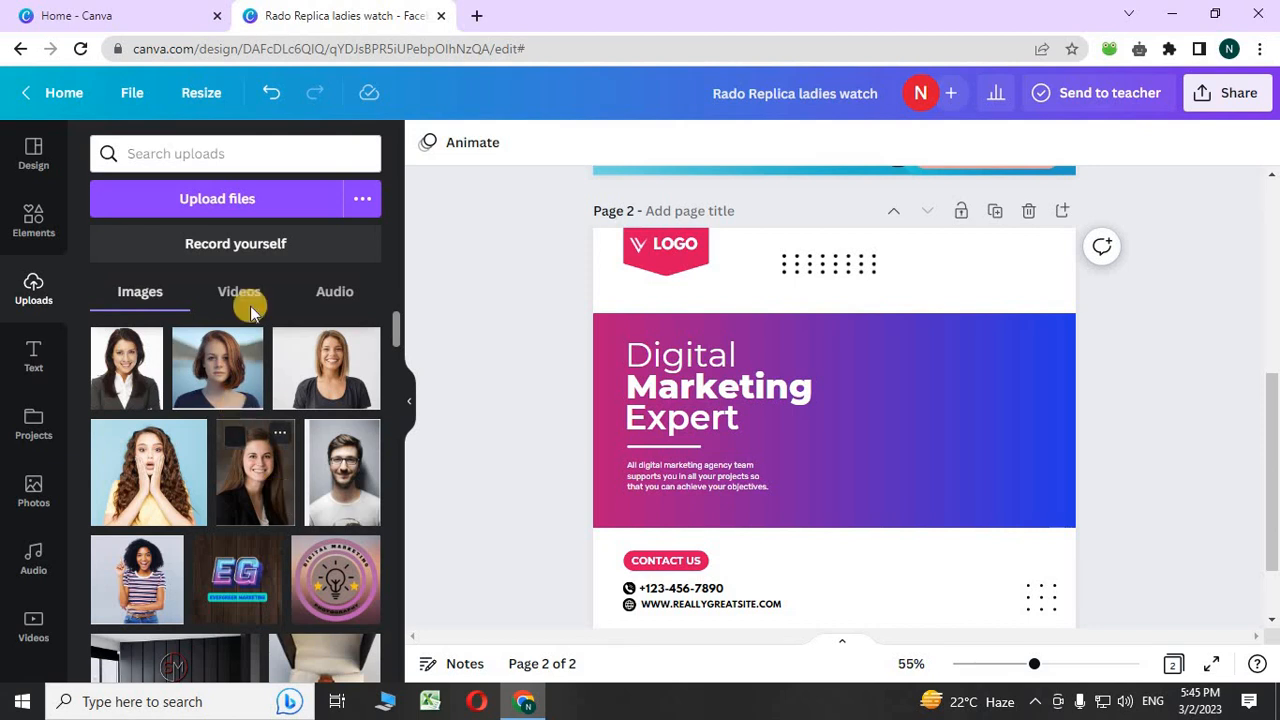
click(35, 157)
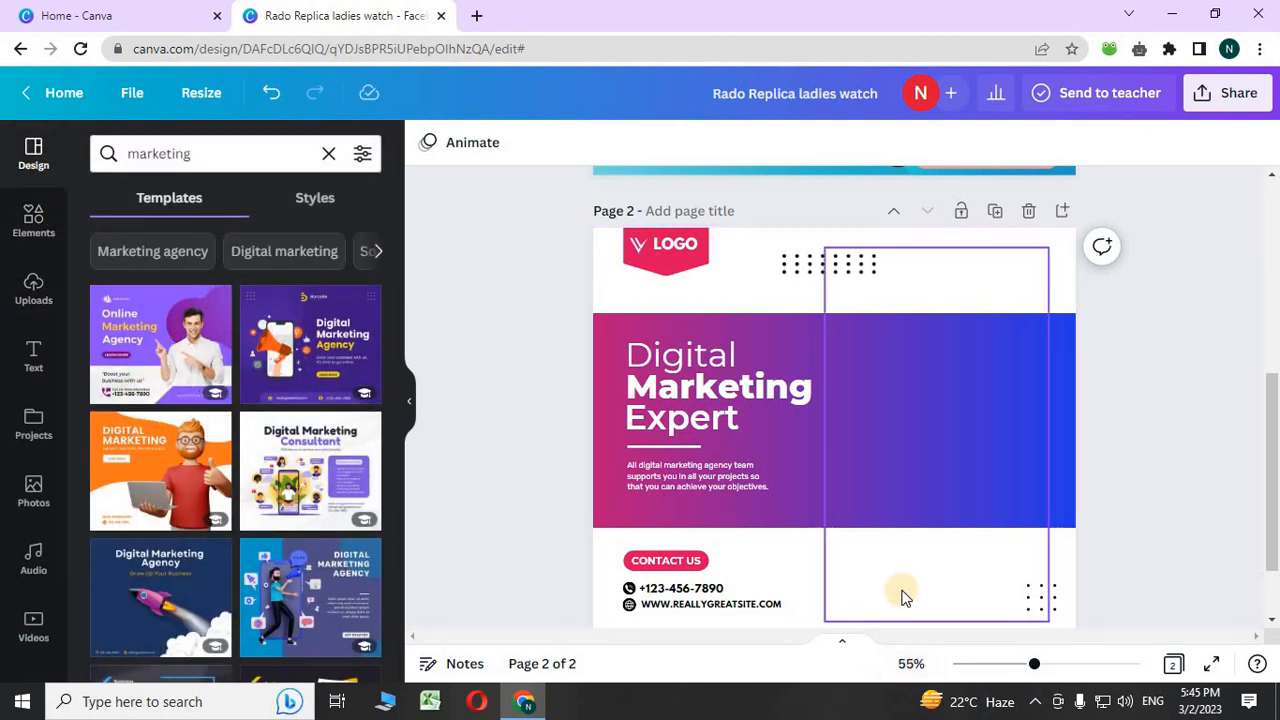
scroll(865, 600, down, 1)
scroll(865, 606, down, 1)
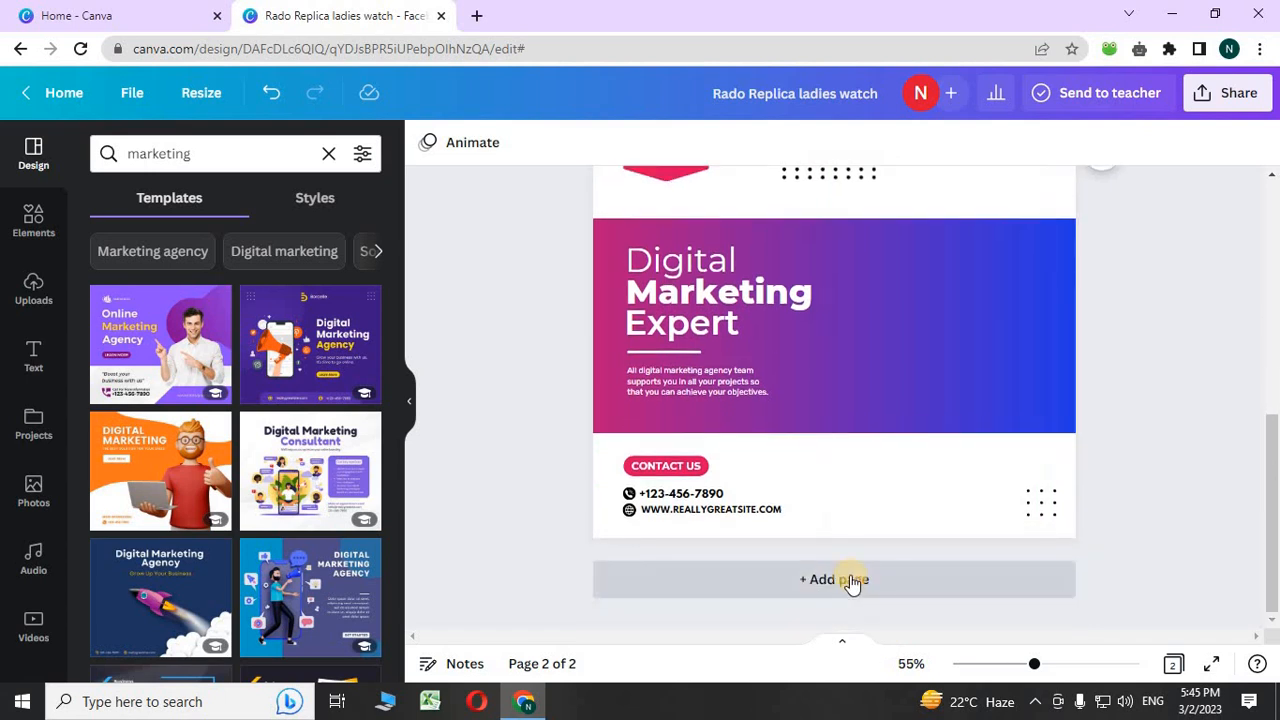
click(849, 577)
- Apply the Online Marketing Agency template to page 3 and copy its man photo
click(213, 364)
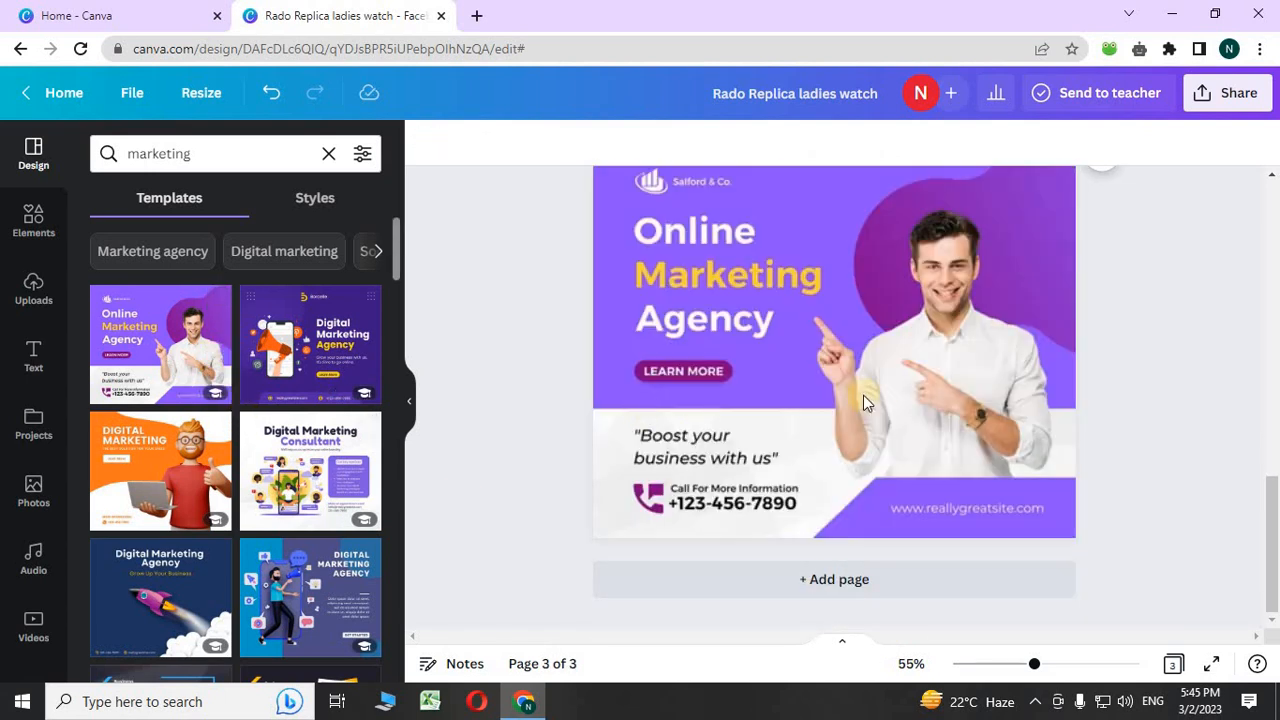
click(936, 454)
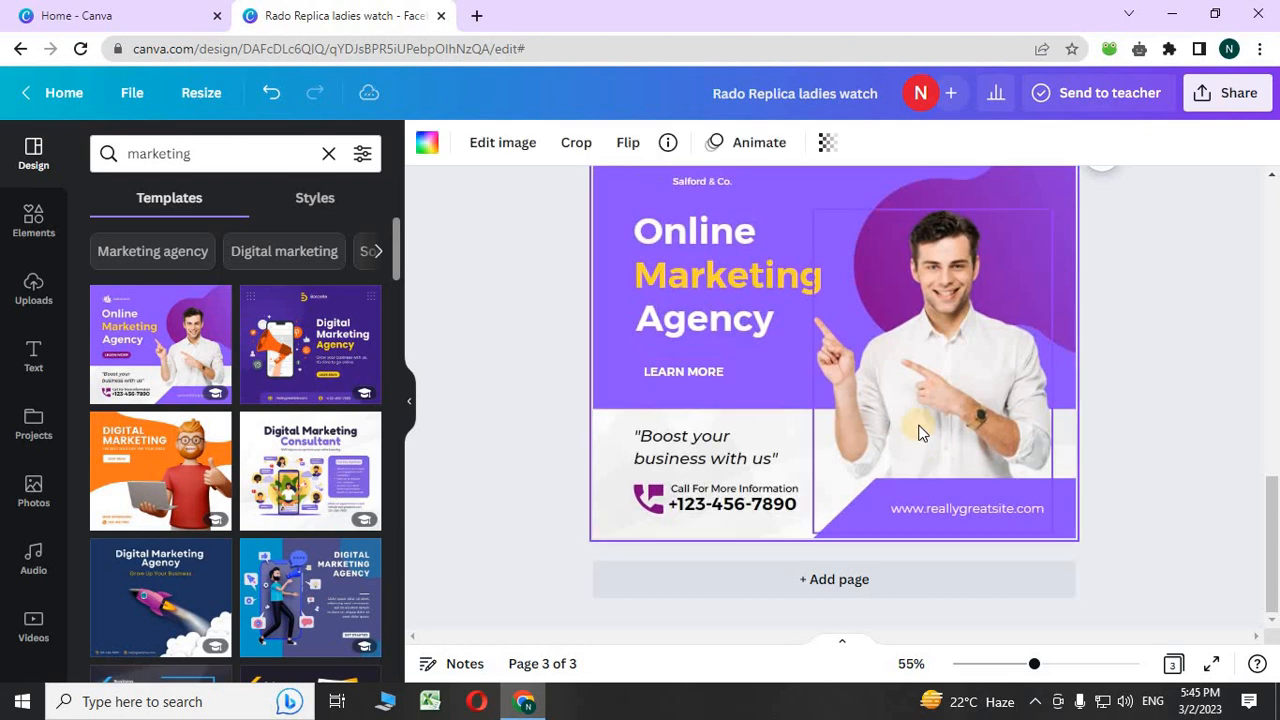
scroll(920, 538, up, 3)
mouse_move(920, 538)
mouse_down()
mouse_move(925, 225)
mouse_move(938, 545)
mouse_move(928, 538)
mouse_up()
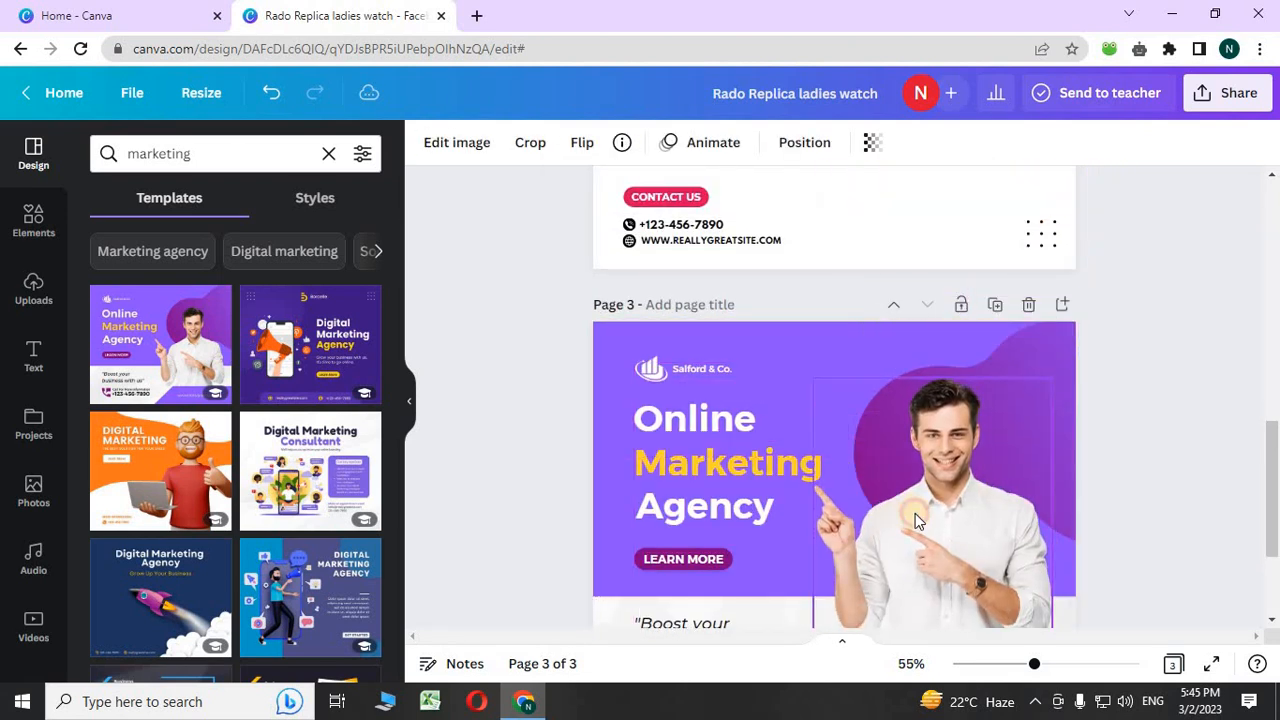
right_click(908, 507)
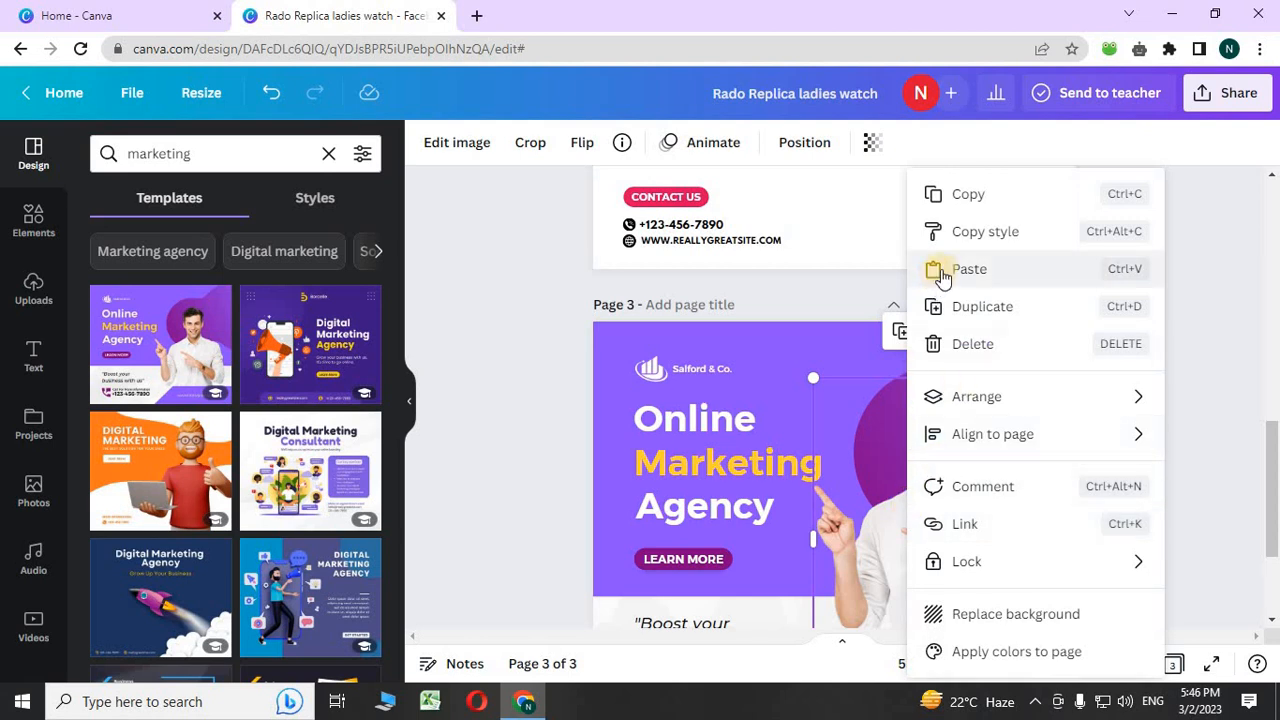
click(966, 194)
- Paste the man photo onto page 2, delete page 3, then delete the pasted photo
scroll(964, 341, up, 1)
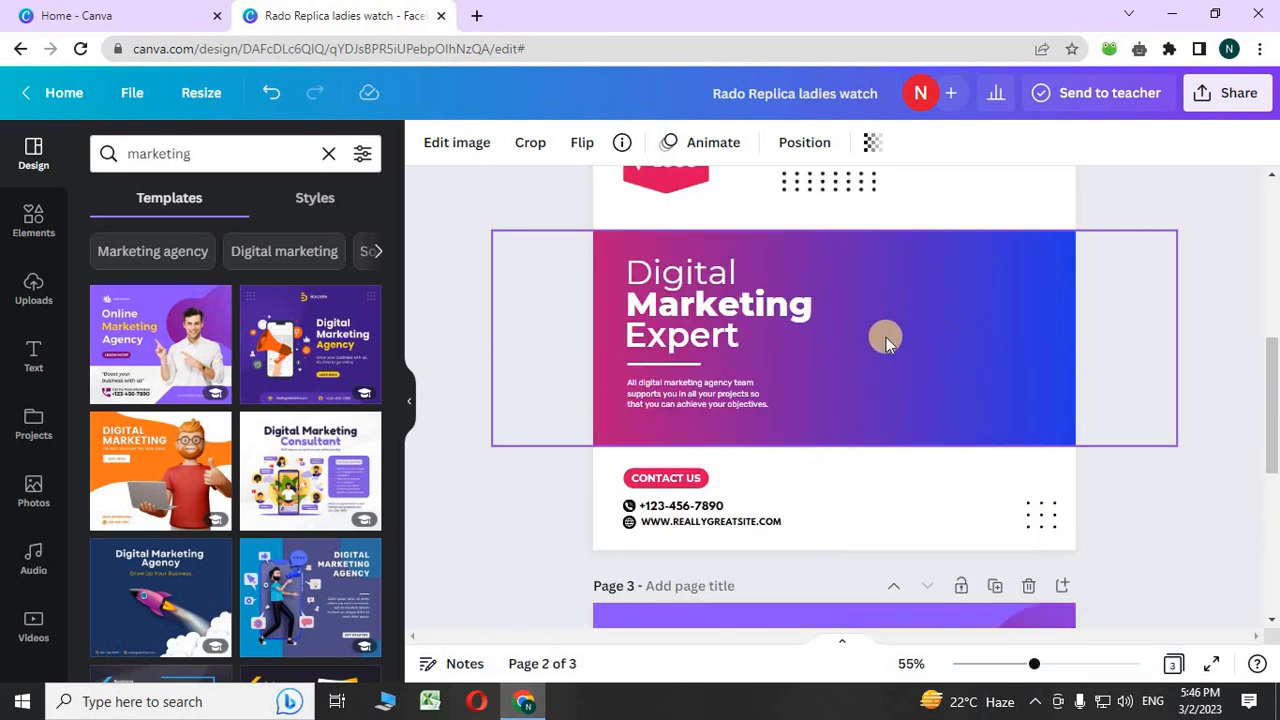
right_click(886, 337)
click(939, 360)
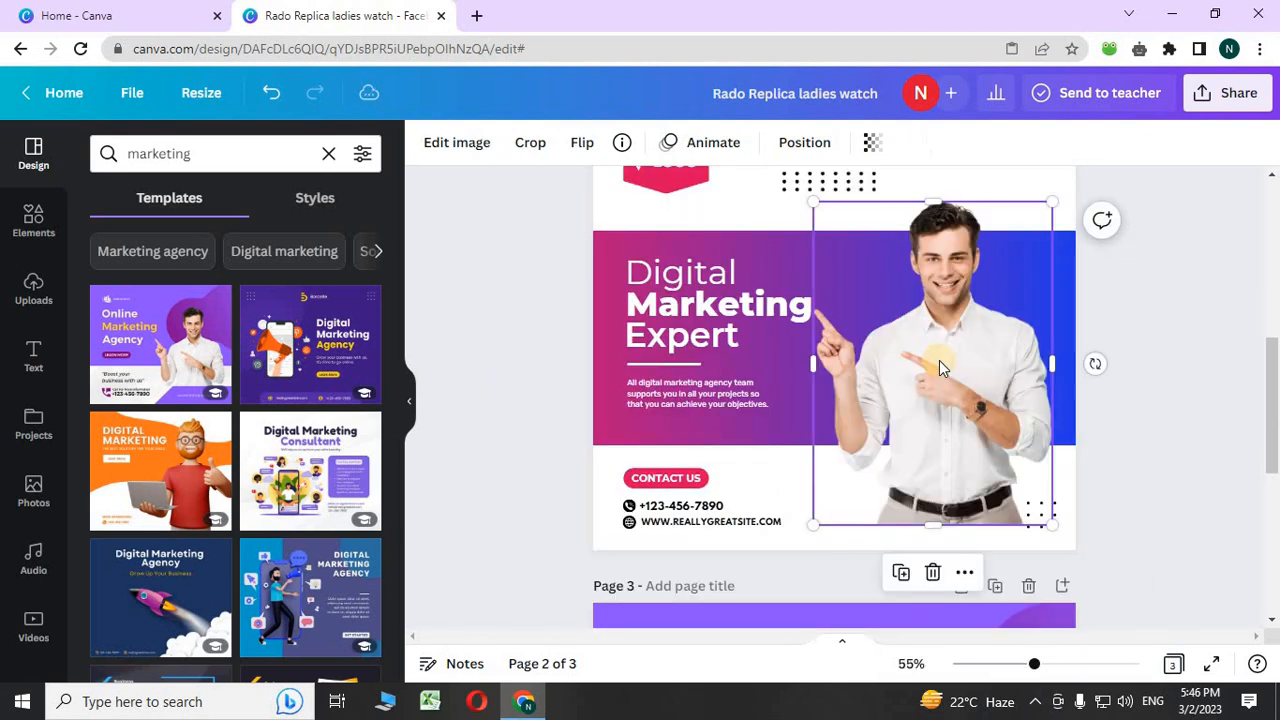
click(1025, 587)
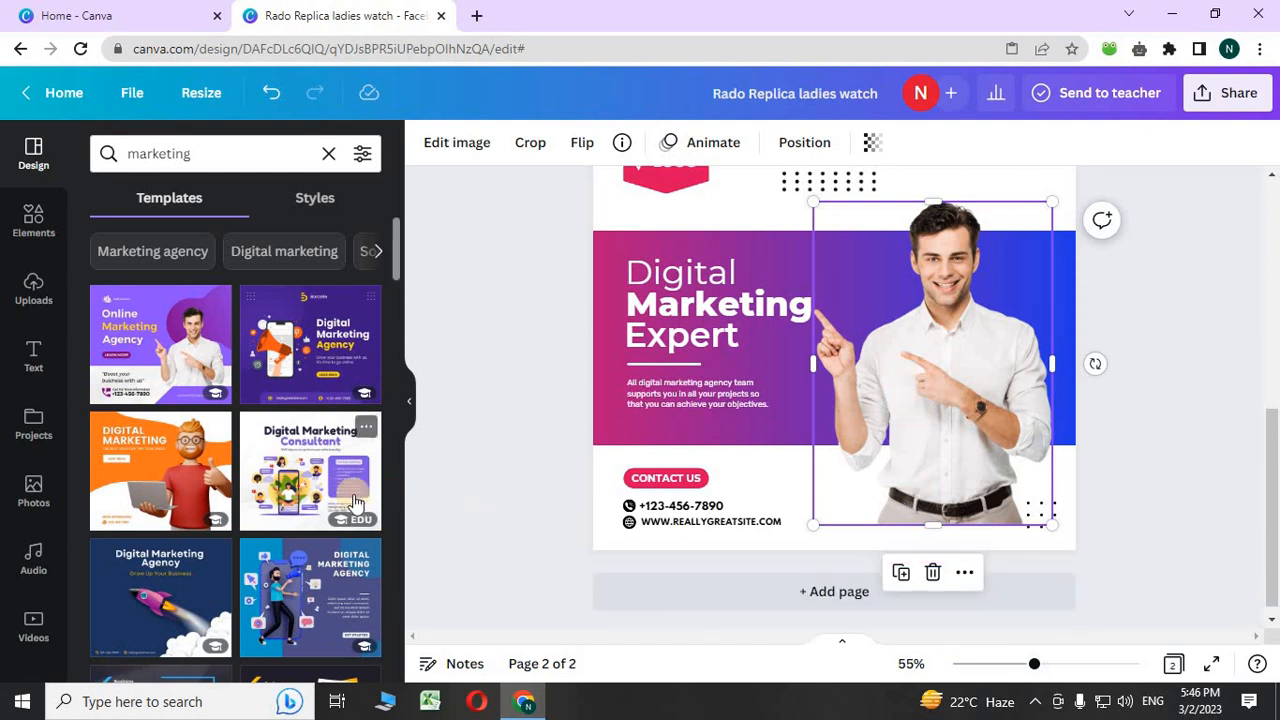
scroll(258, 430, down, 5)
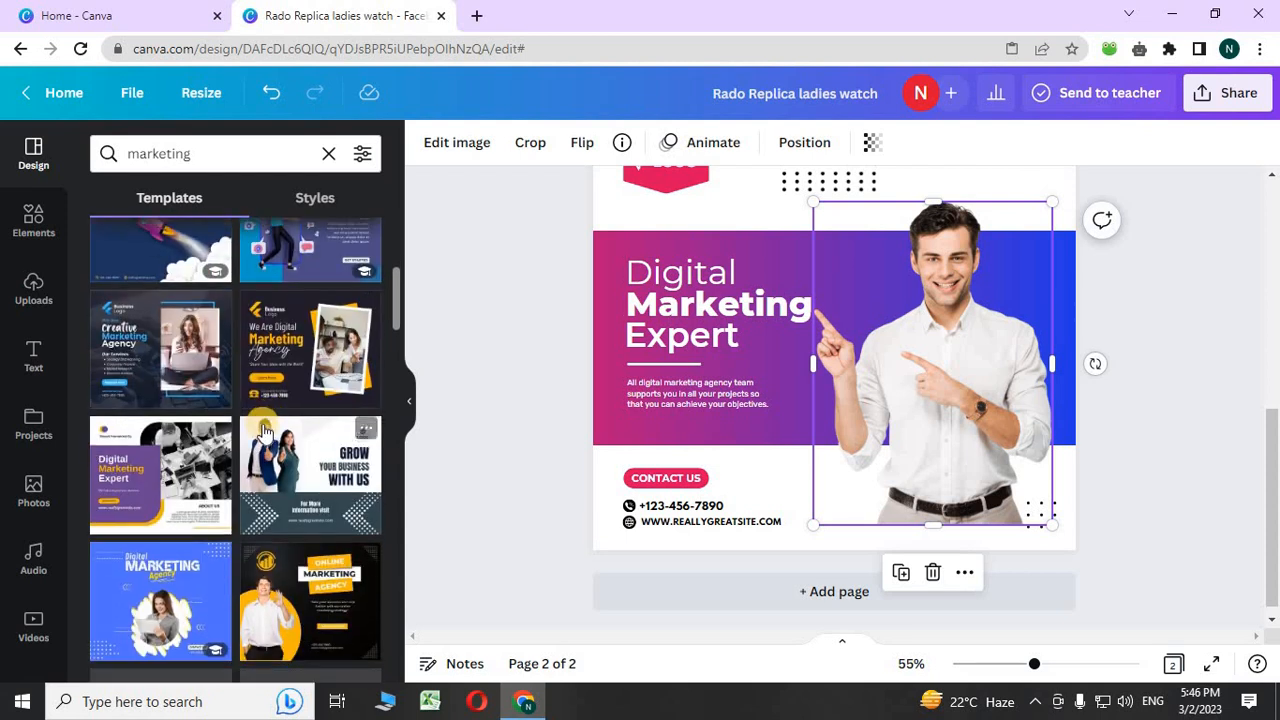
scroll(258, 431, down, 3)
scroll(255, 432, up, 3)
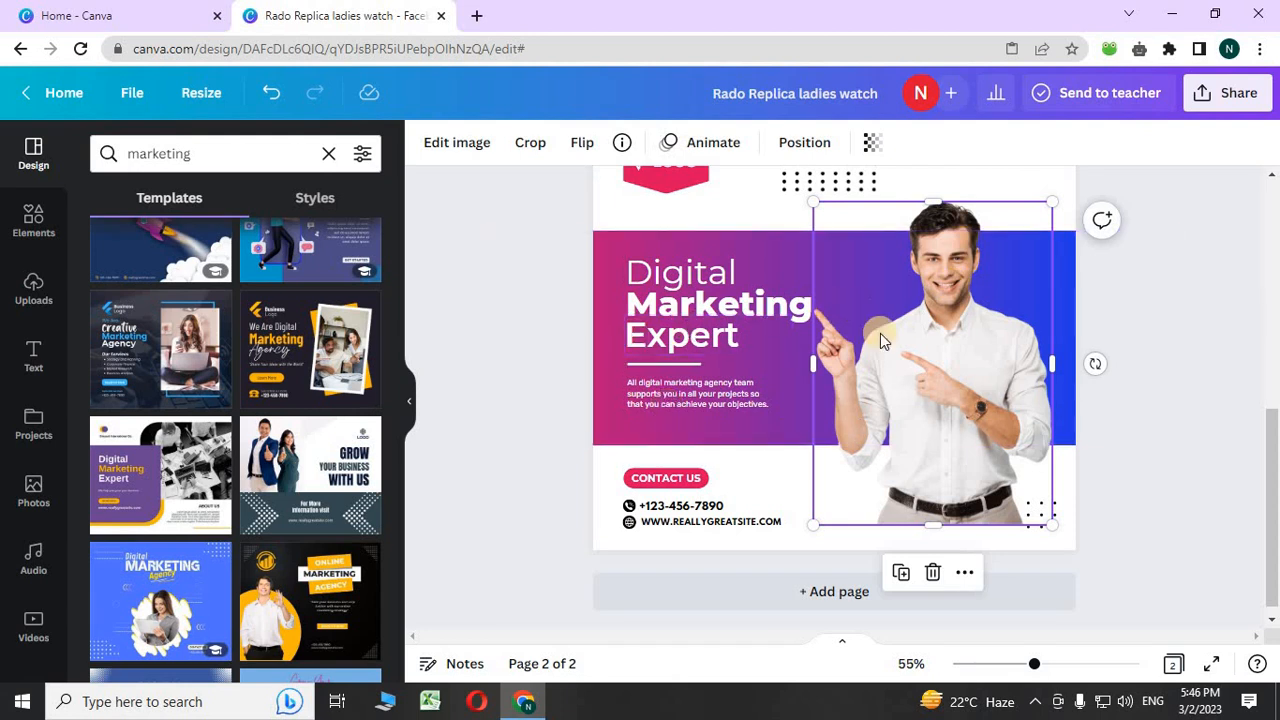
scroll(903, 363, up, 3)
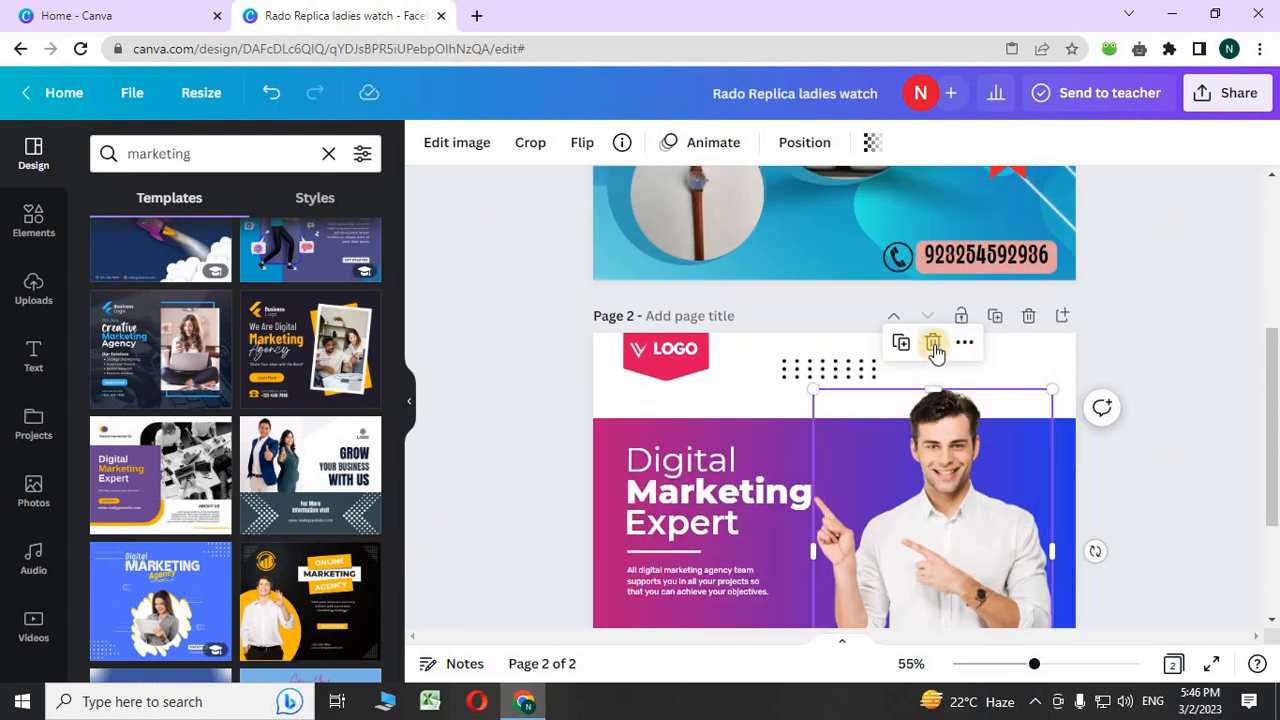
click(933, 344)
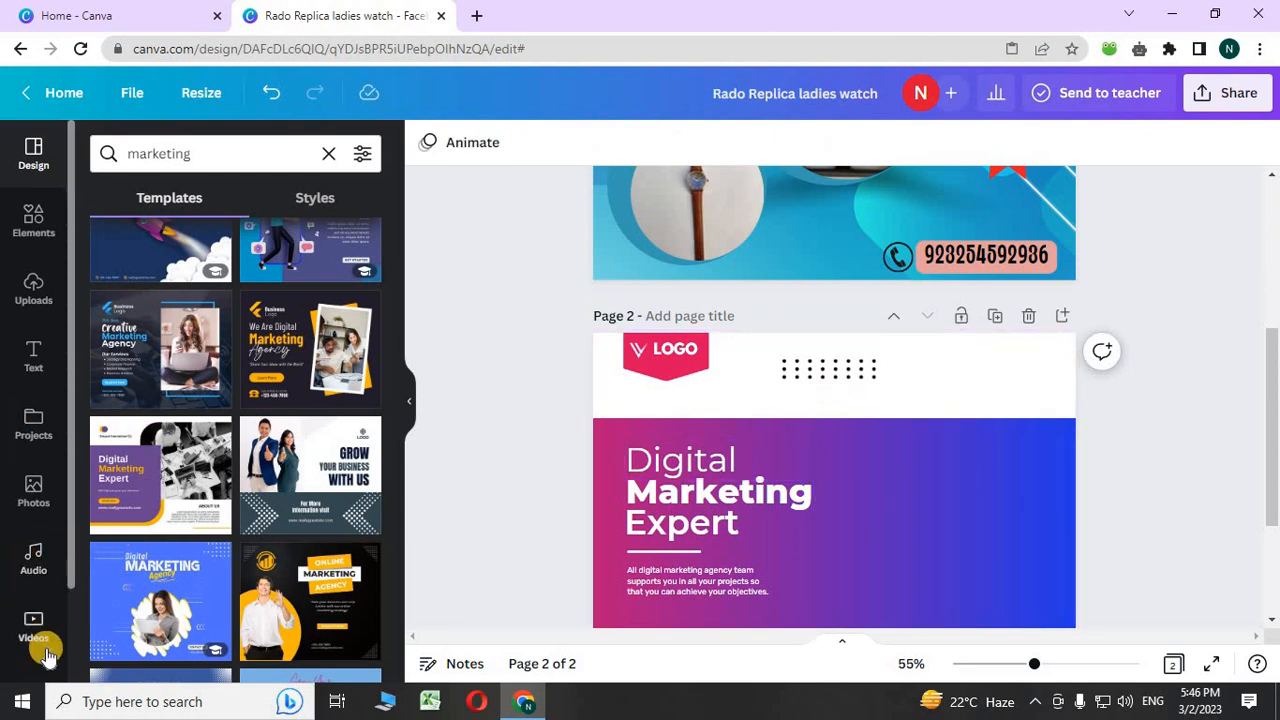
- Search stock photos for 'person' and place the blue-background man photo over the banner's right side
click(31, 490)
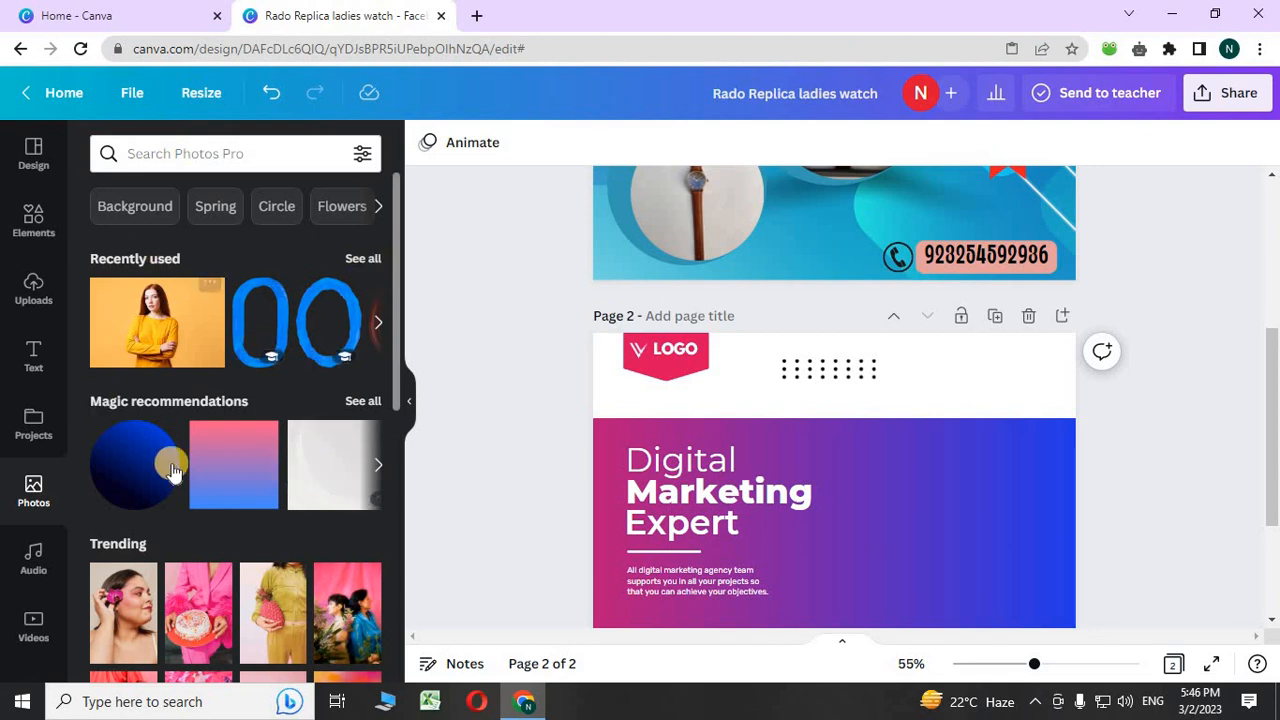
scroll(175, 465, down, 3)
scroll(180, 465, down, 3)
scroll(195, 400, up, 6)
click(214, 153)
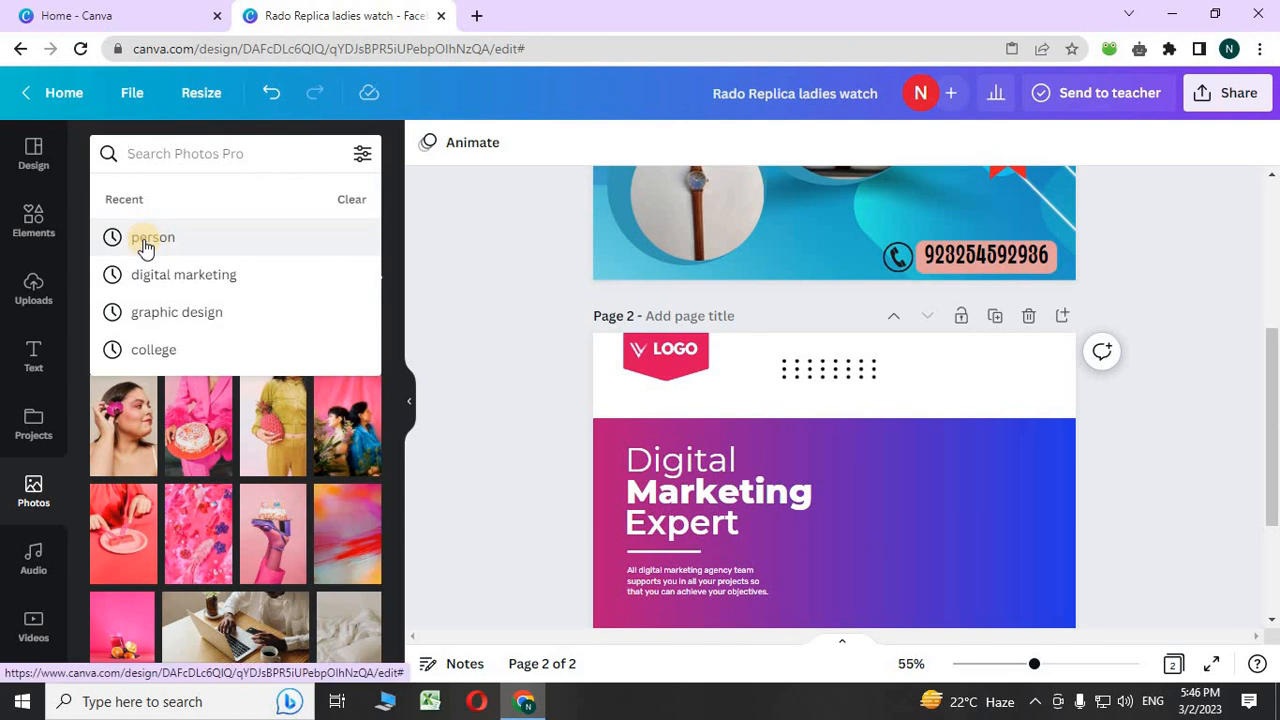
click(145, 240)
scroll(268, 400, down, 3)
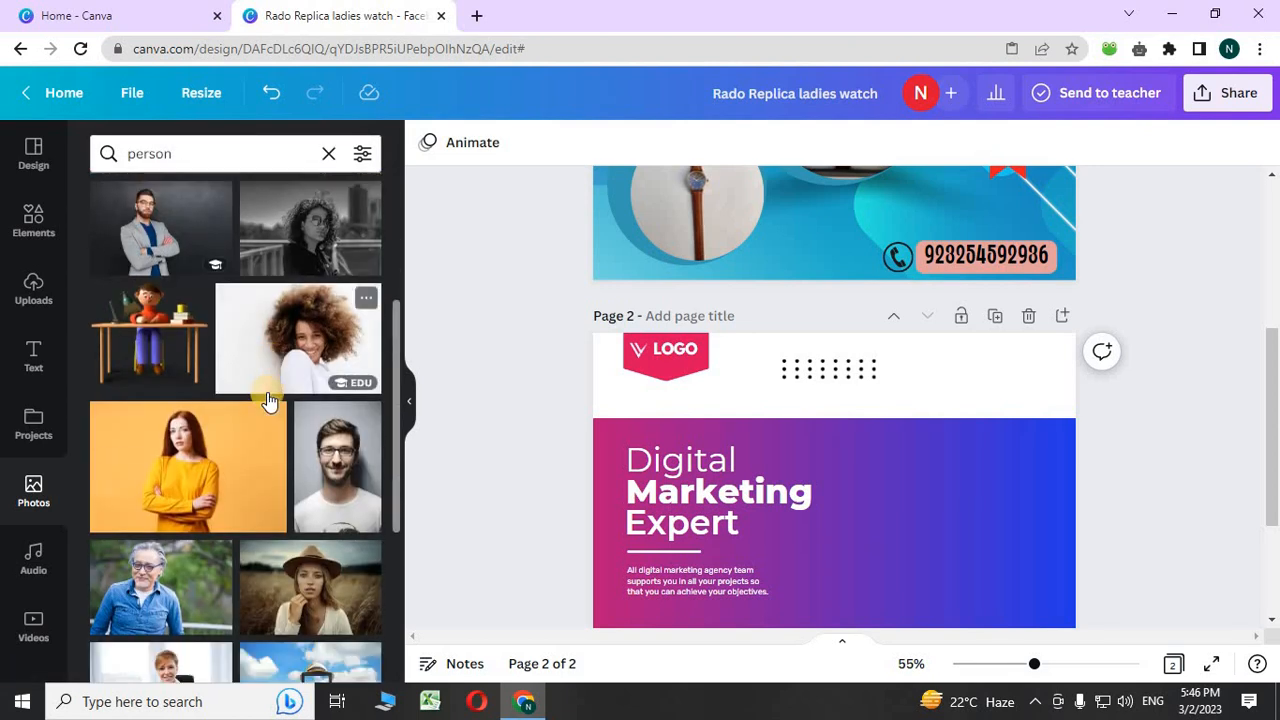
scroll(268, 400, down, 4)
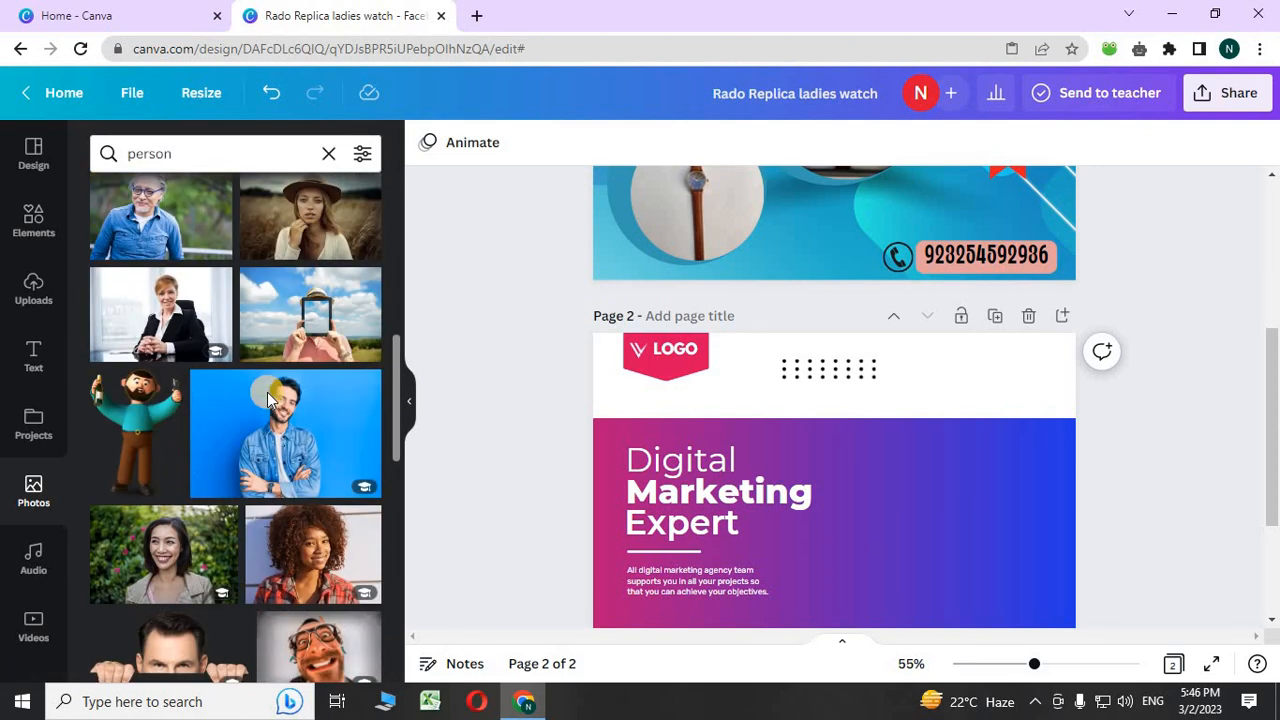
scroll(268, 400, down, 2)
click(272, 278)
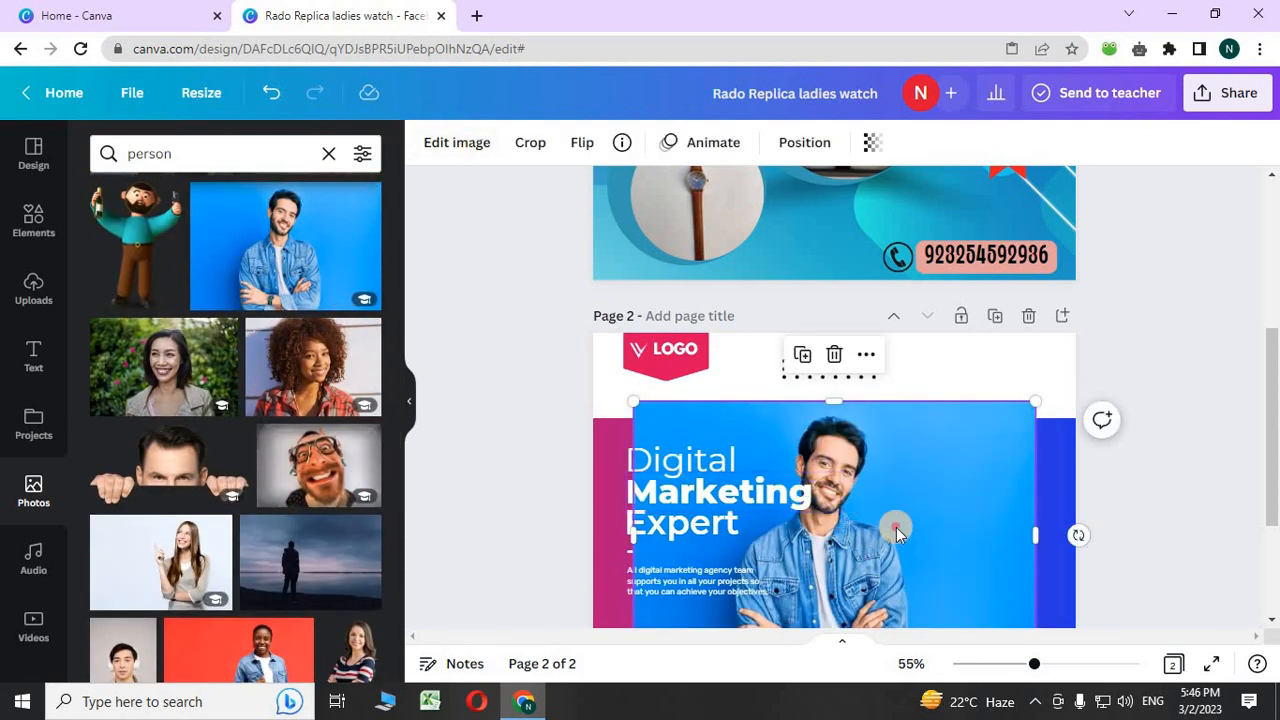
drag(896, 527, 960, 499)
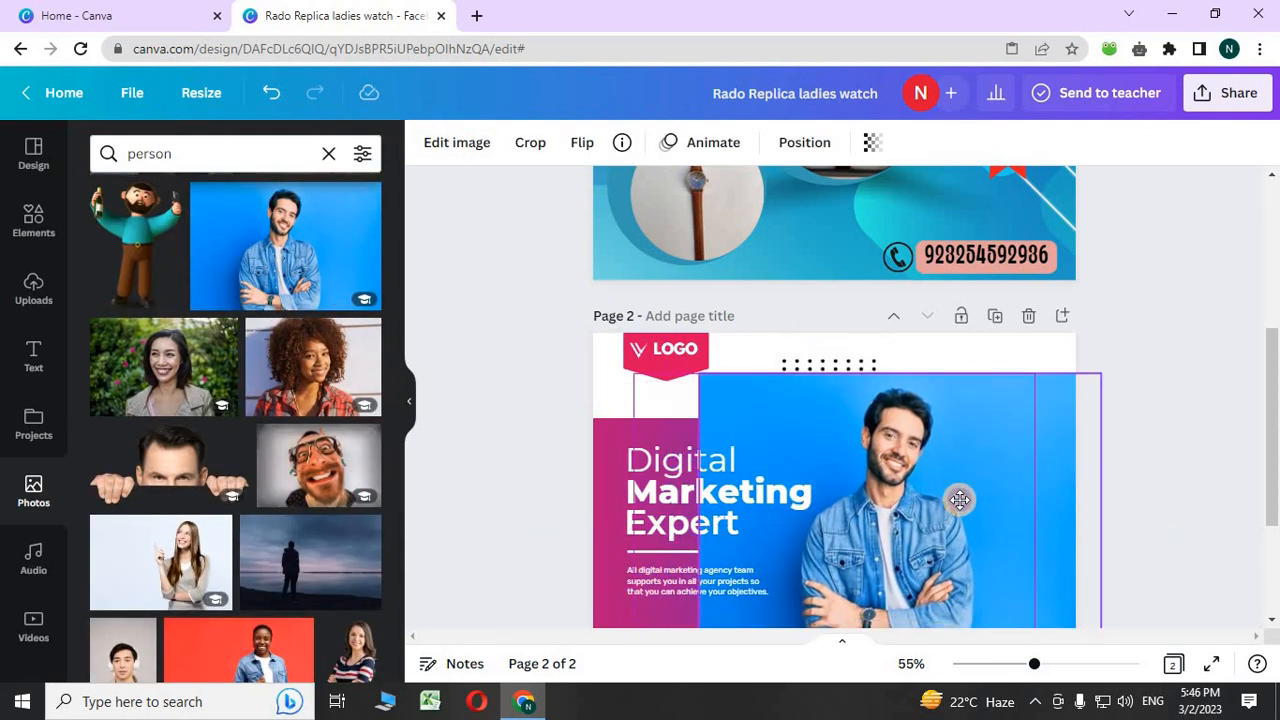
- Open Edit image for the man's photo, then open a new blank browser tab
click(462, 142)
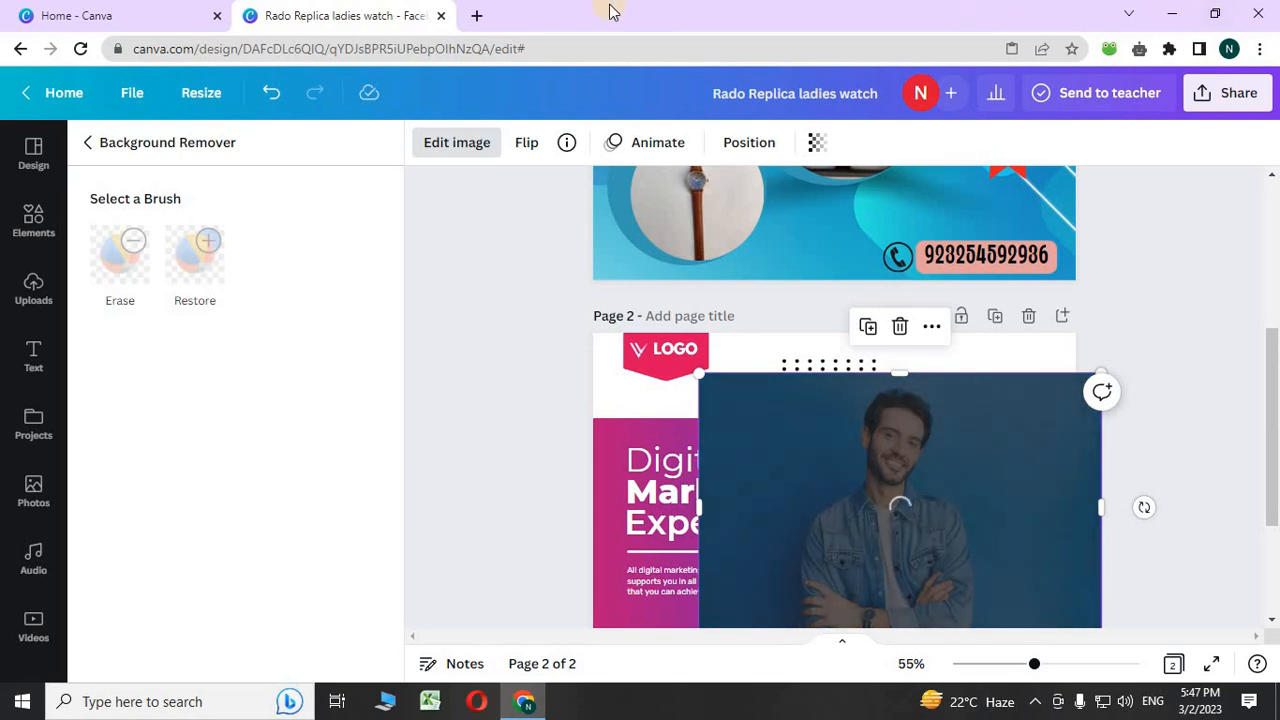
click(474, 16)
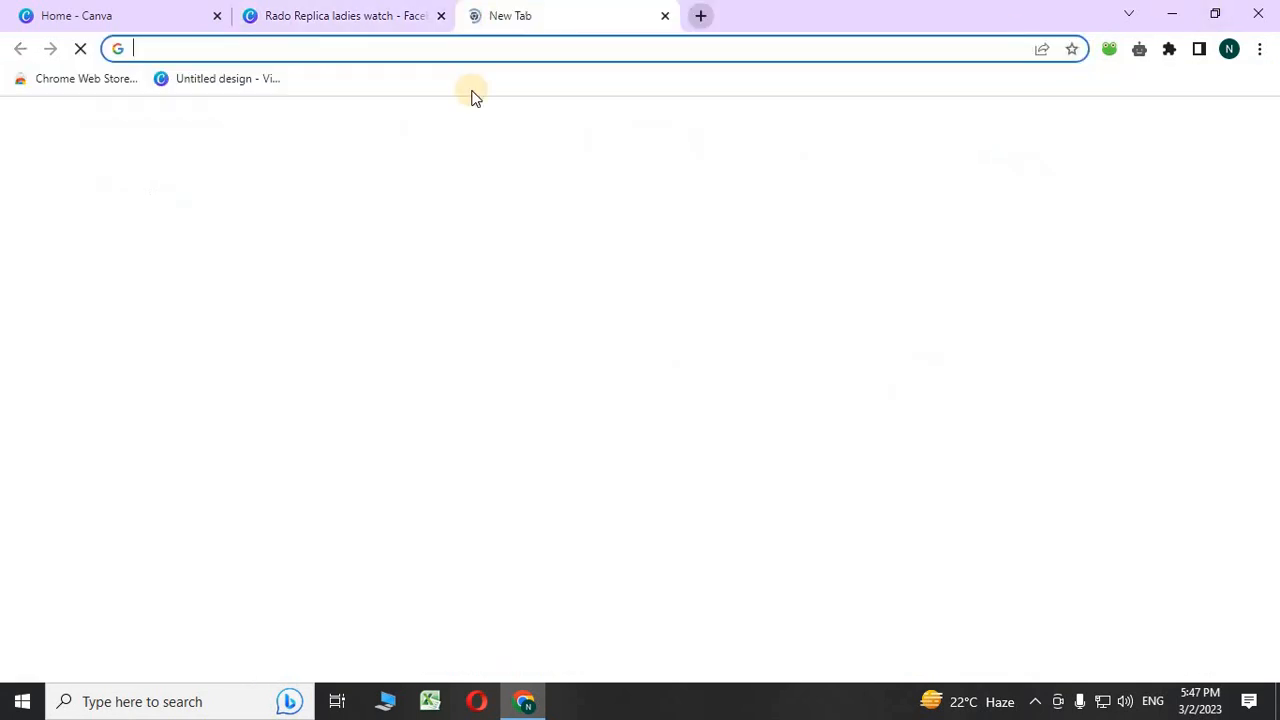
- Search Google Images for 'person' and preview the Psychology Today photo of a smiling woman
click(566, 388)
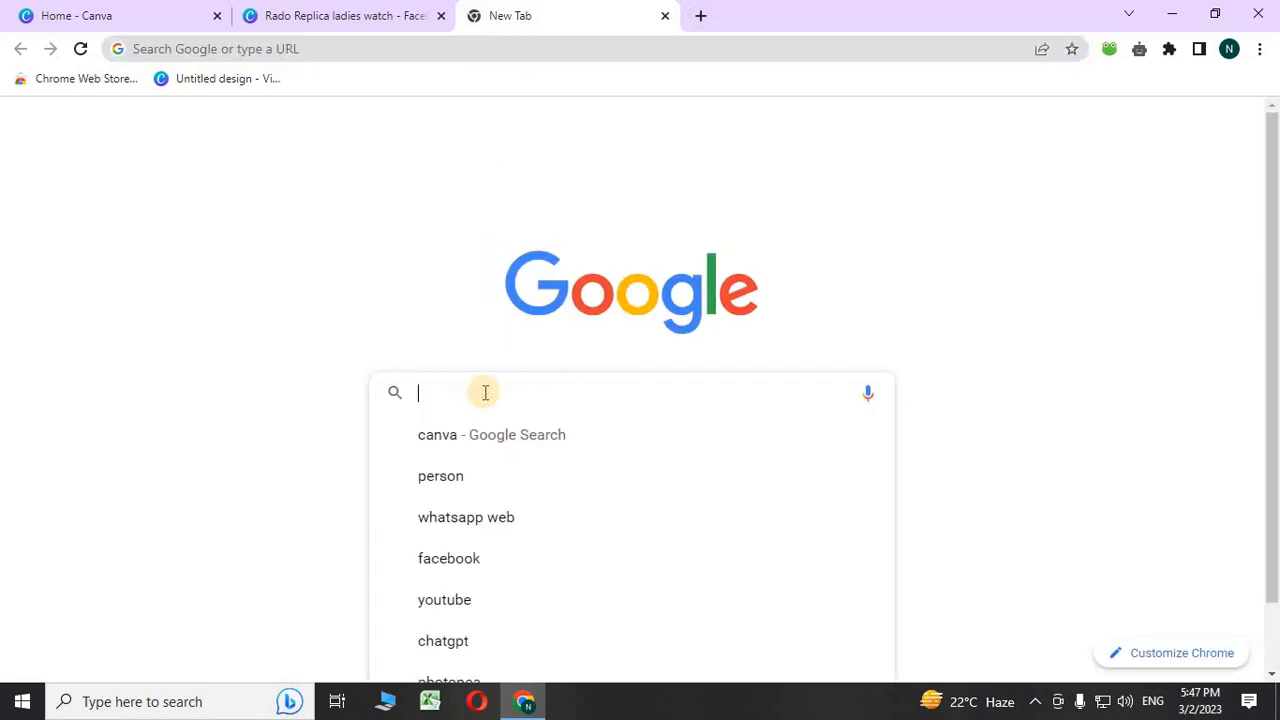
click(422, 487)
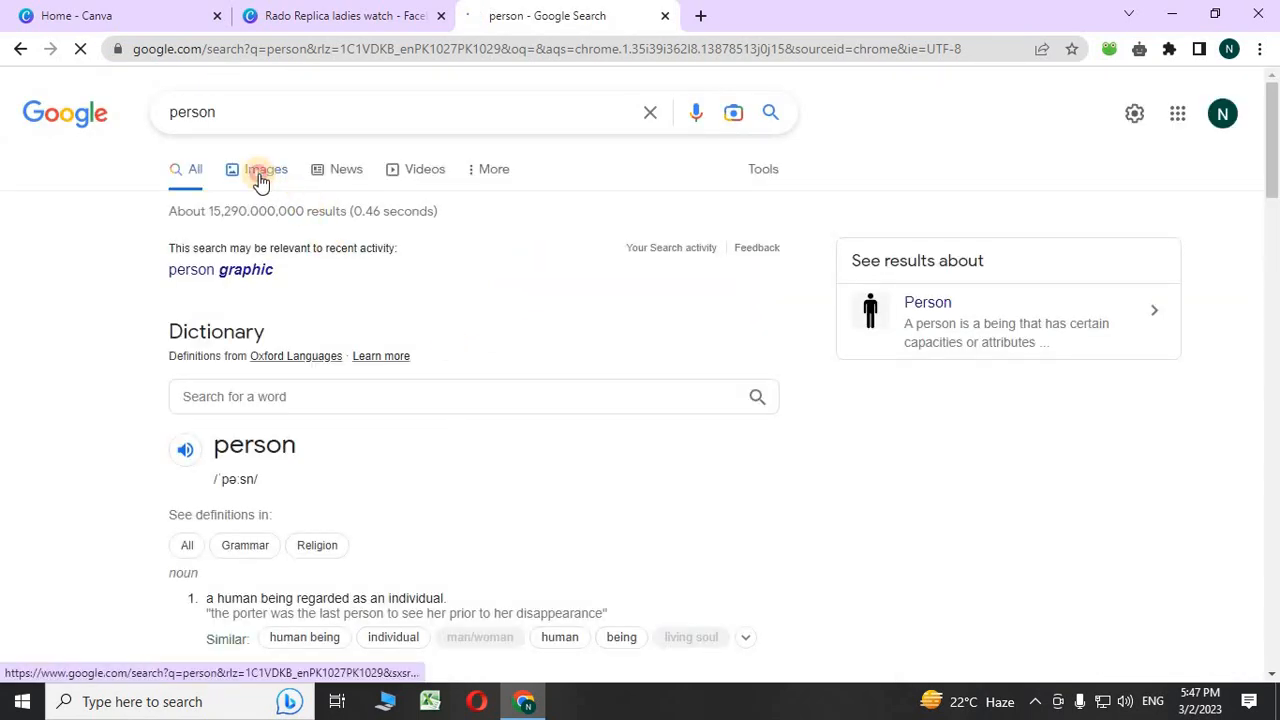
click(260, 176)
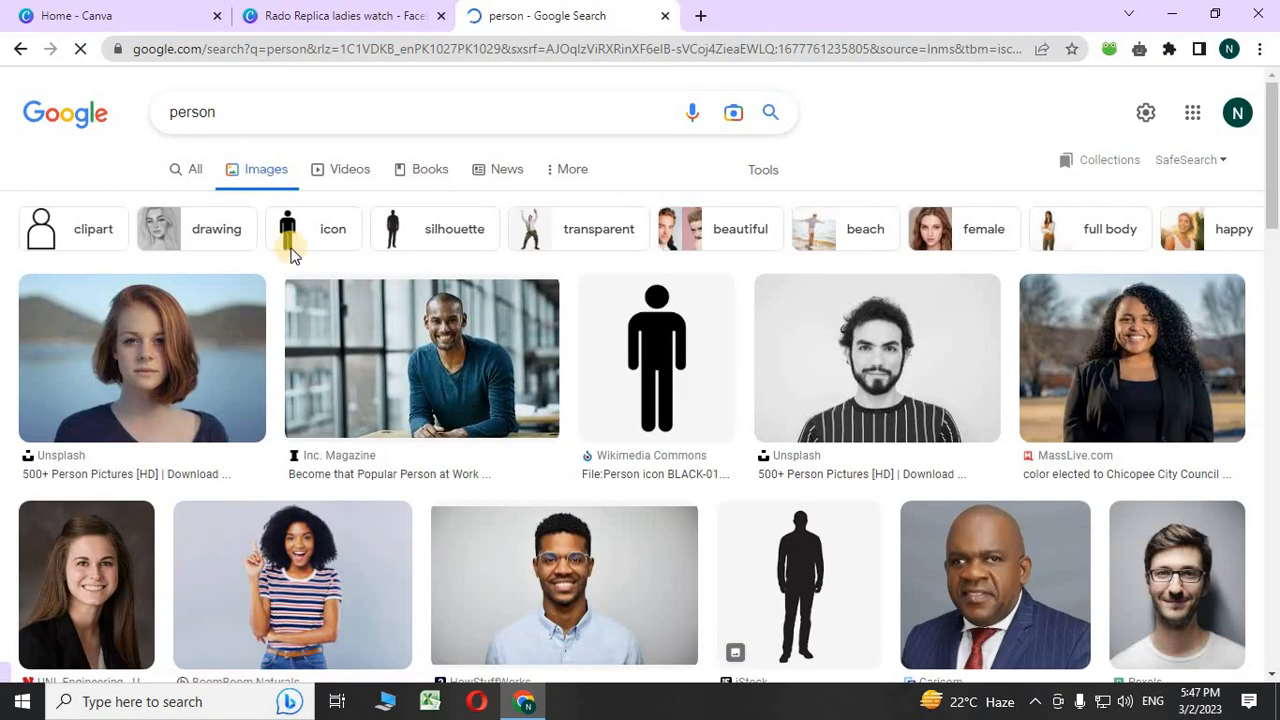
scroll(430, 410, down, 5)
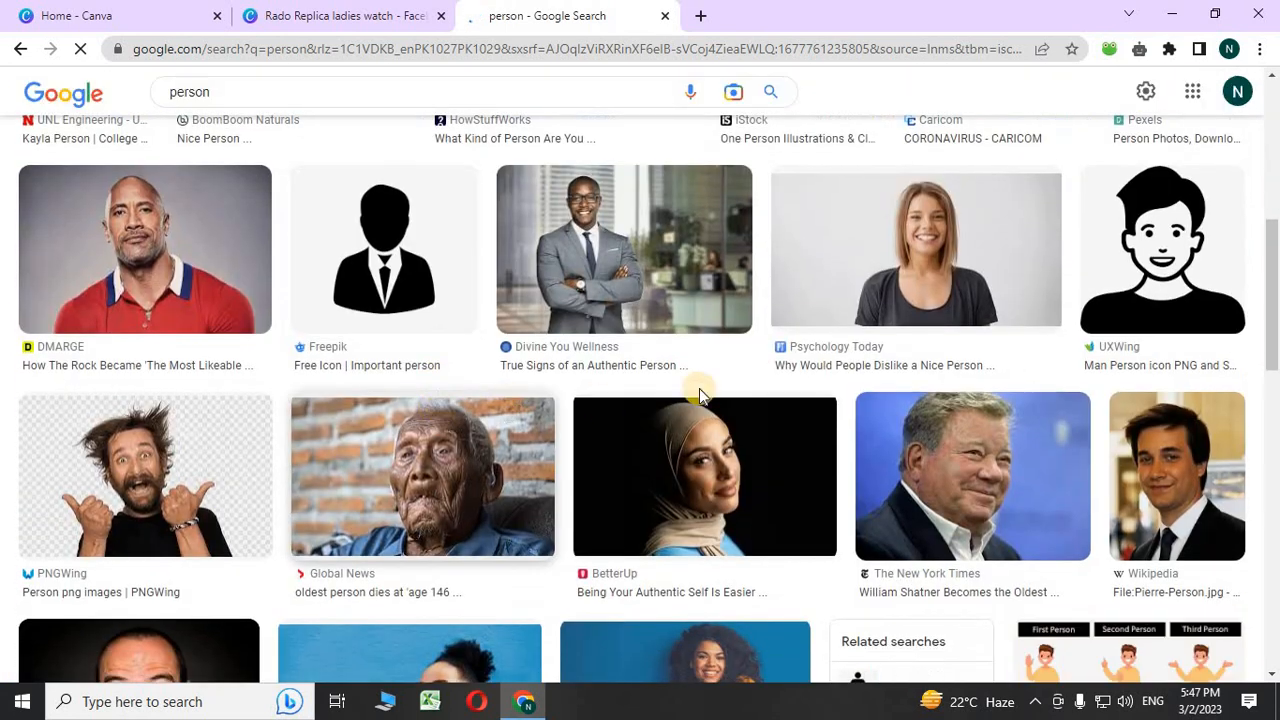
click(866, 273)
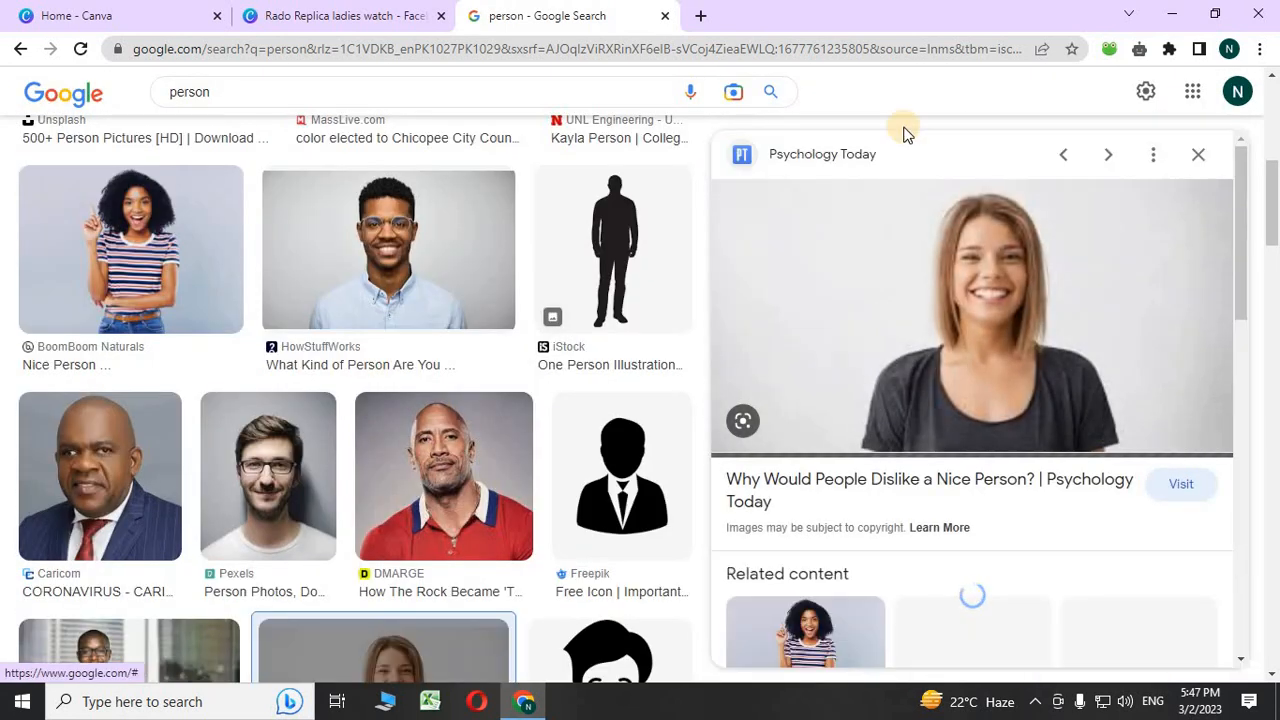
click(196, 688)
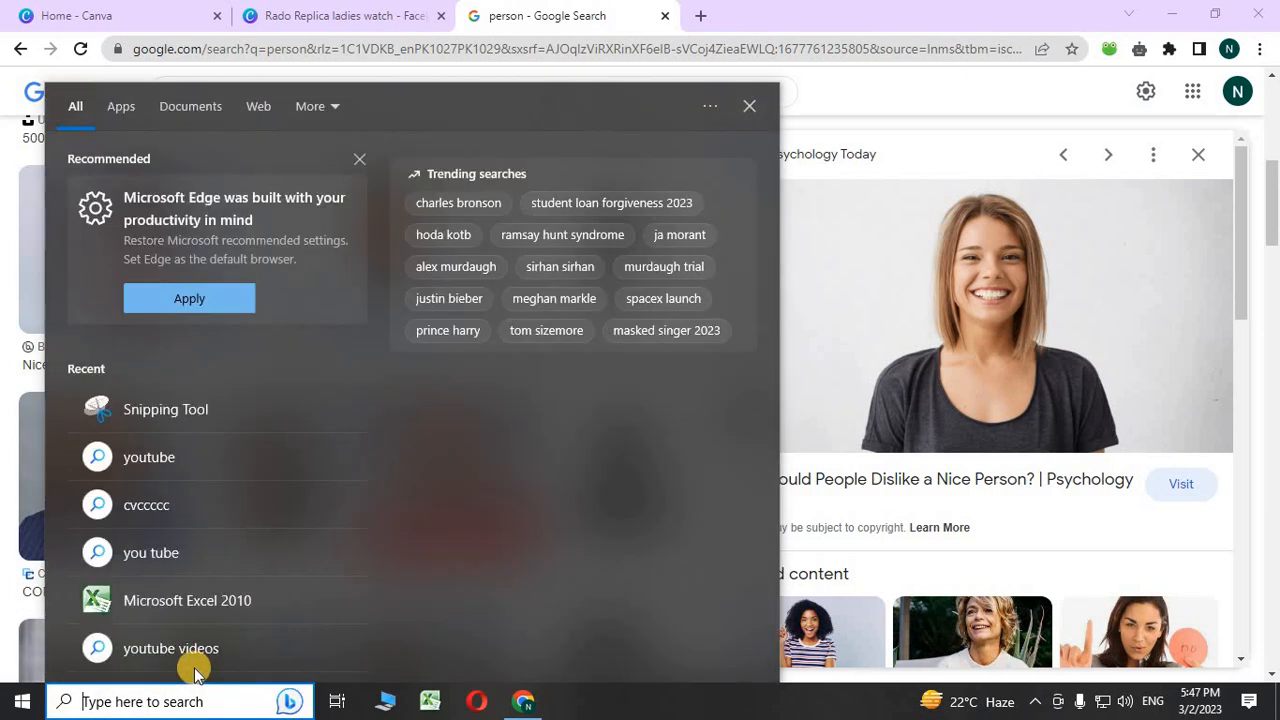
- Launch Snipping Tool and capture the area around the smiling woman's photo
text(snipp)
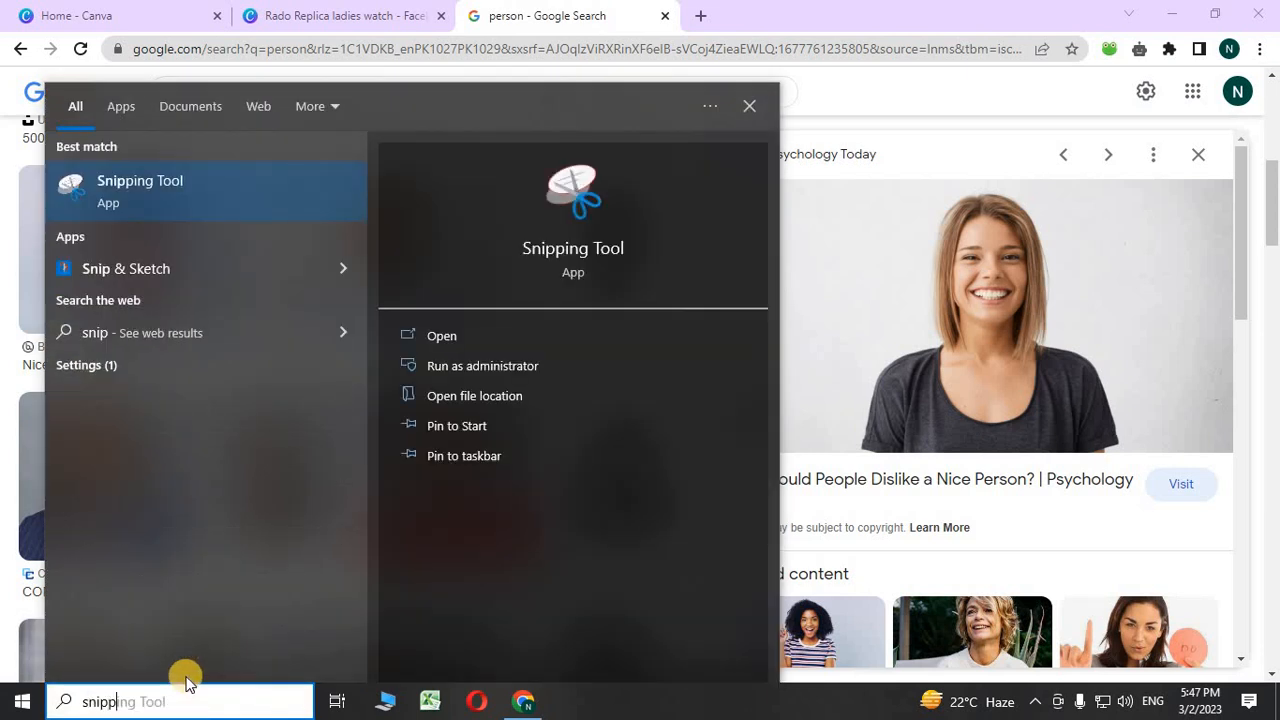
click(149, 180)
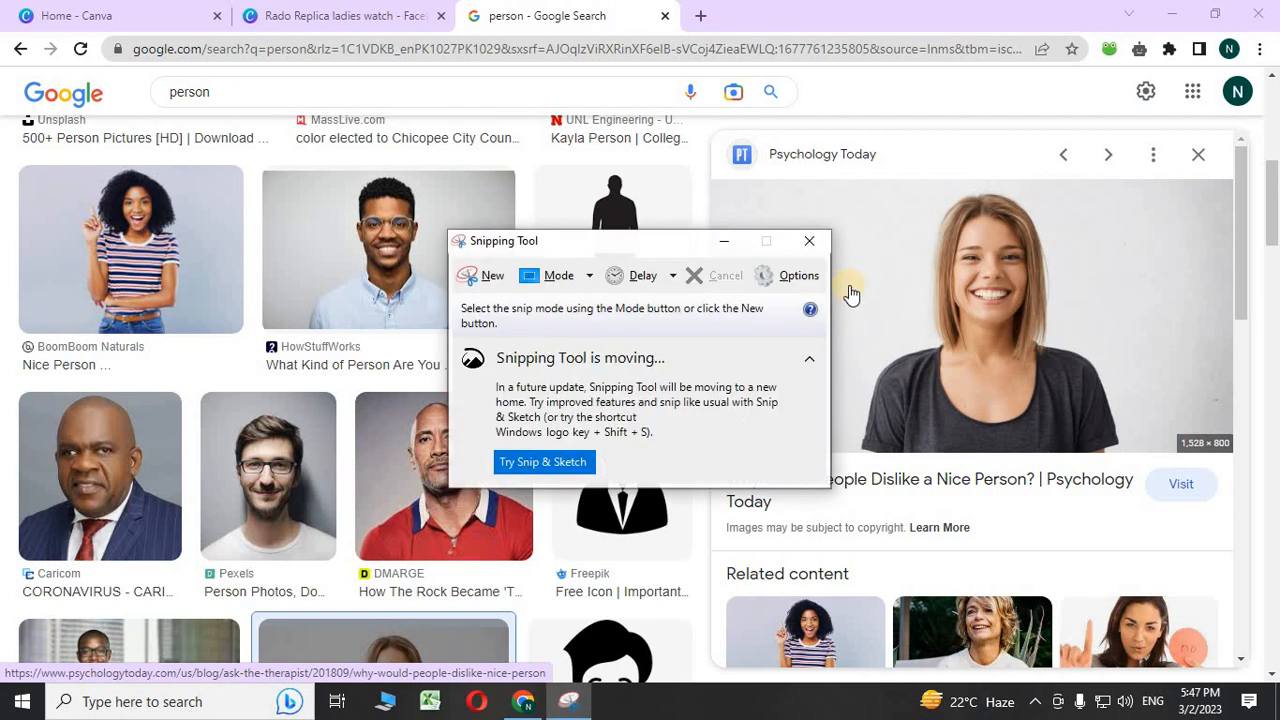
click(470, 280)
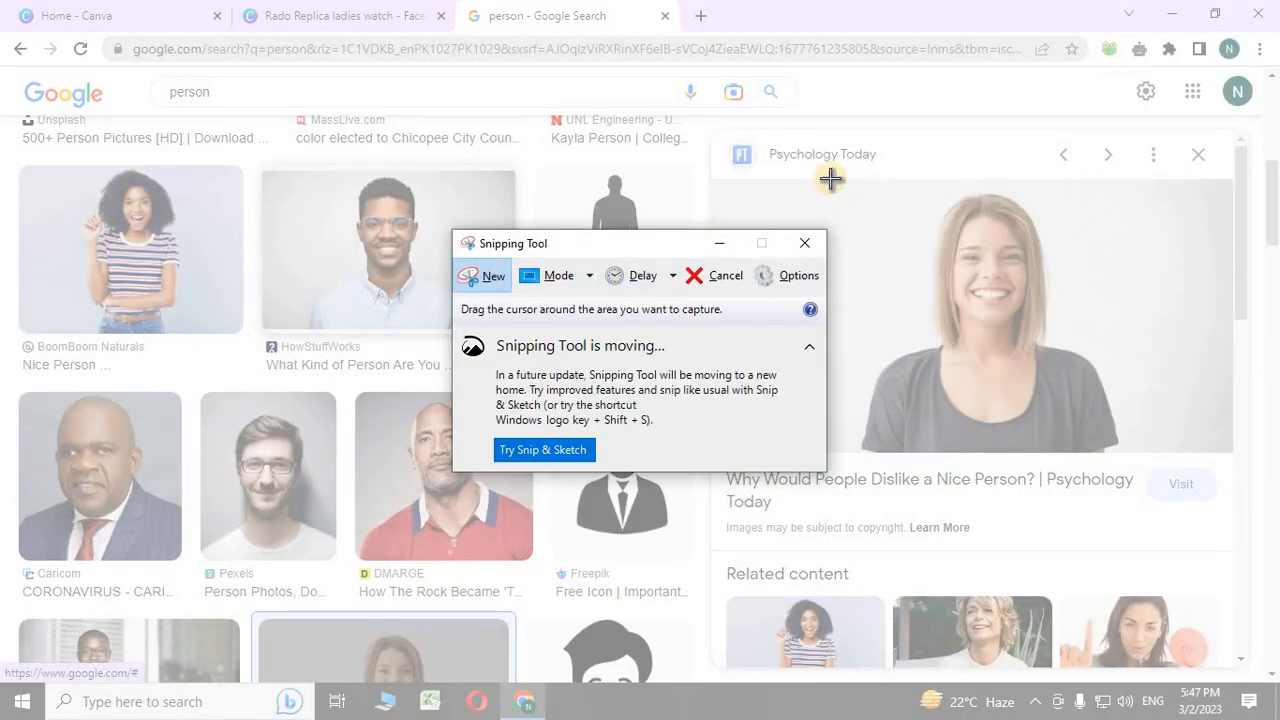
drag(831, 178, 1140, 455)
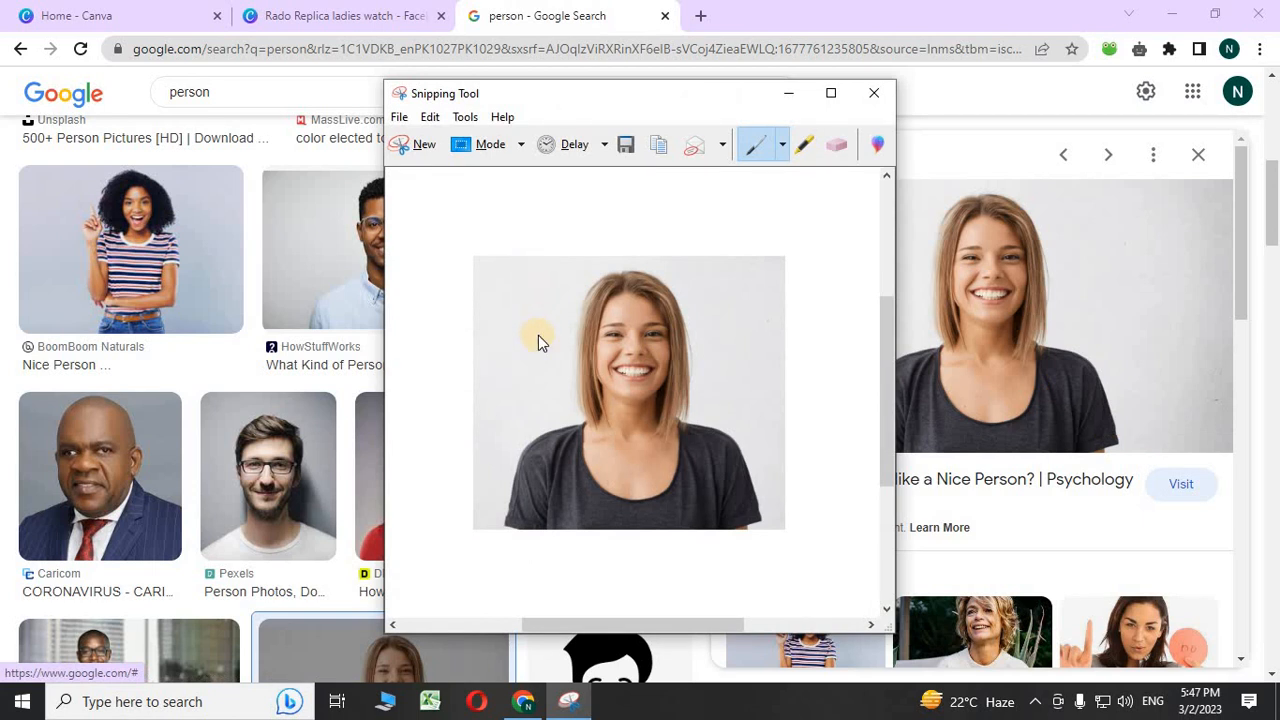
- Save the snip as 1234.PNG in Pictures, replacing the existing file
key(ctrl+s)
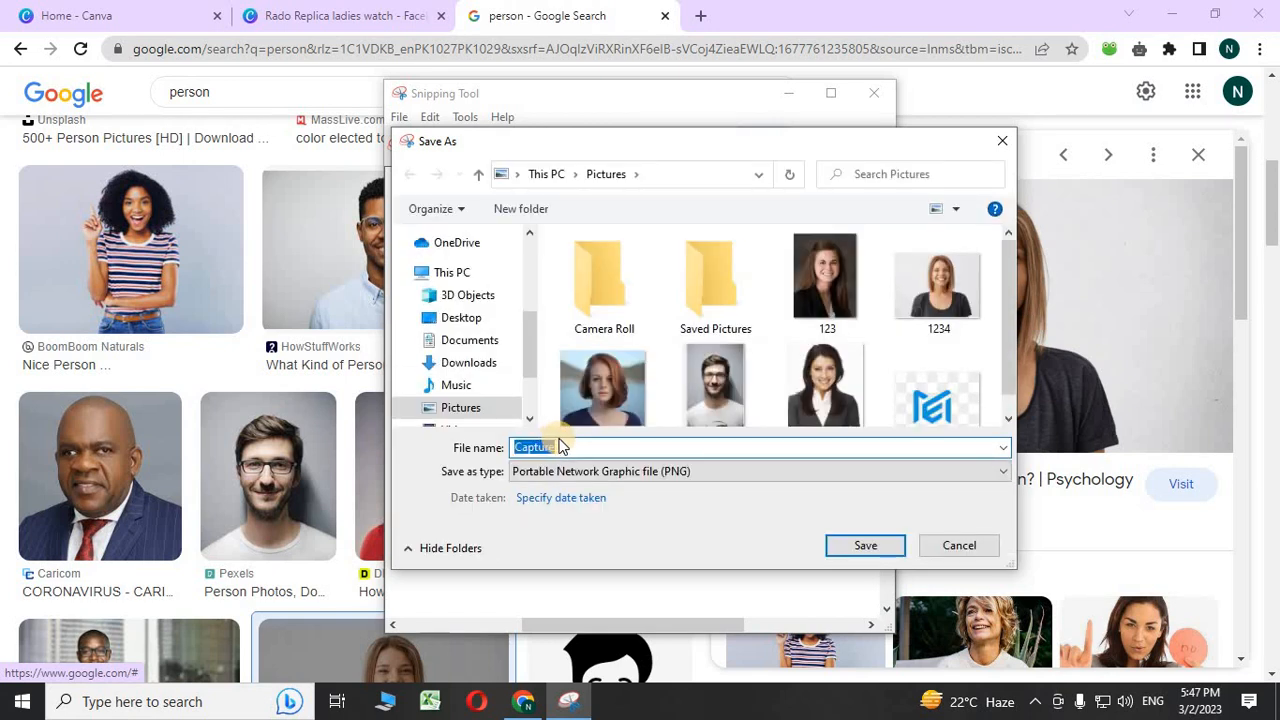
text(1234)
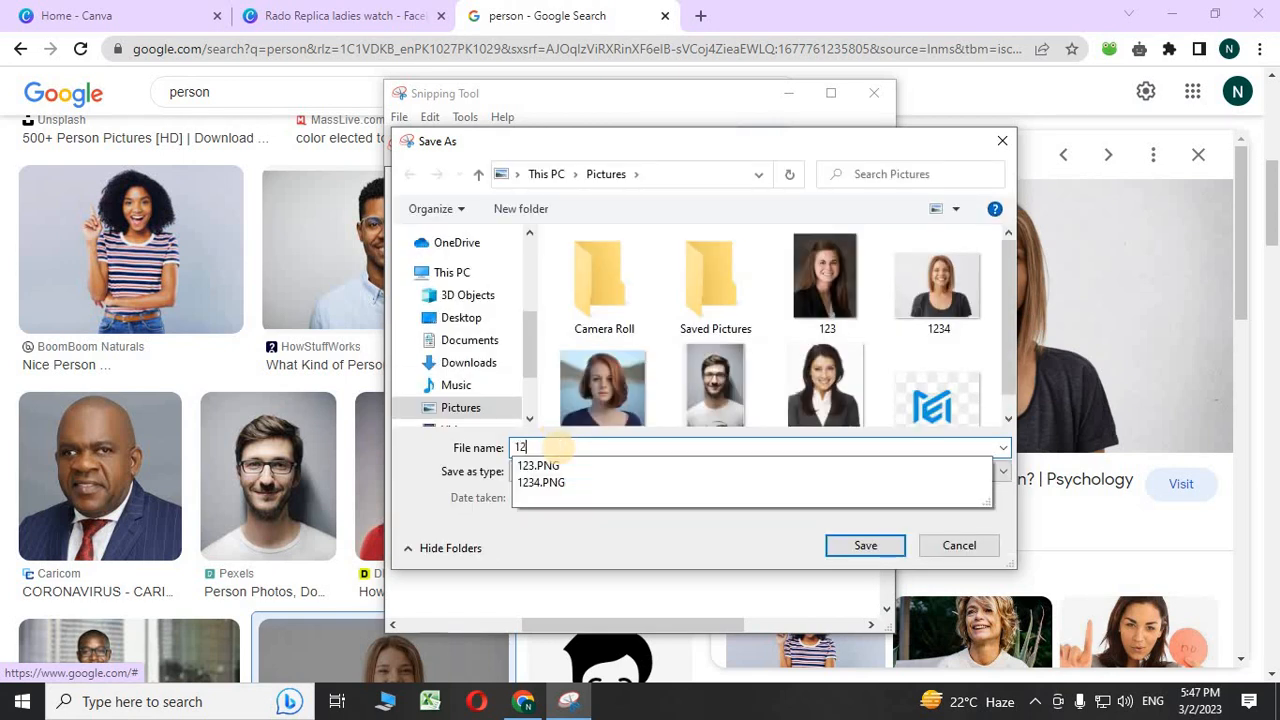
click(868, 543)
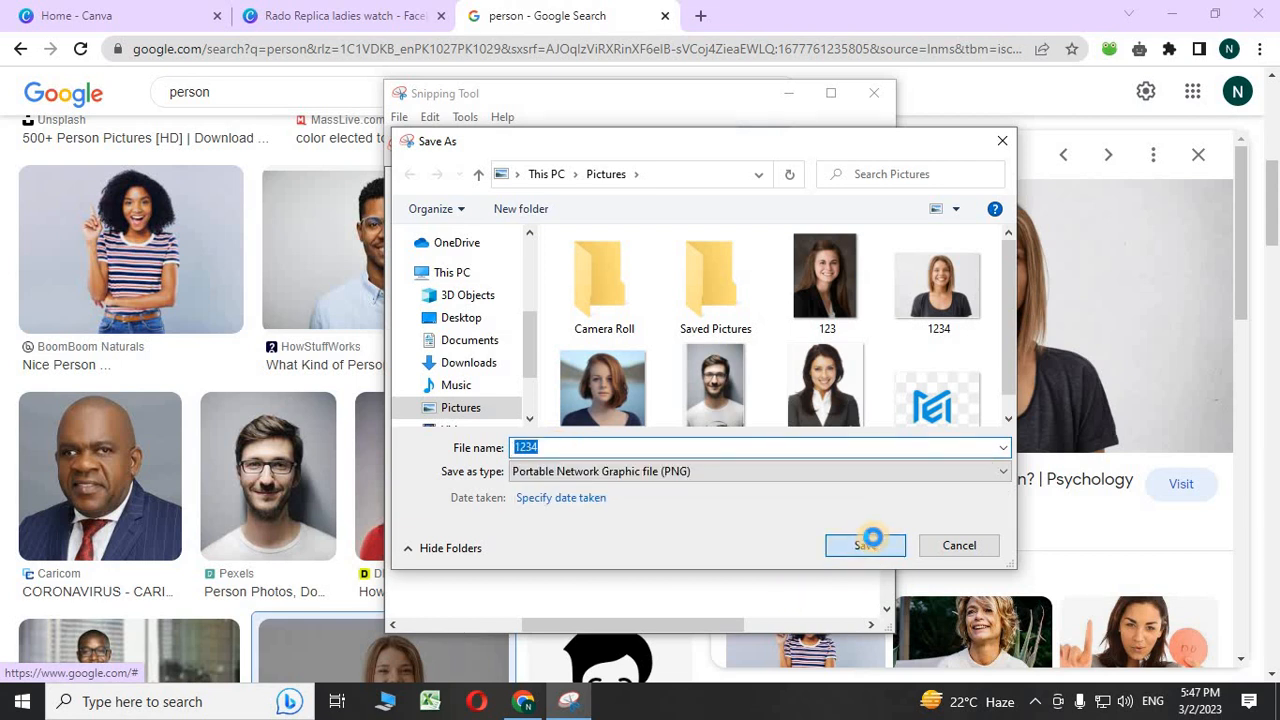
click(683, 351)
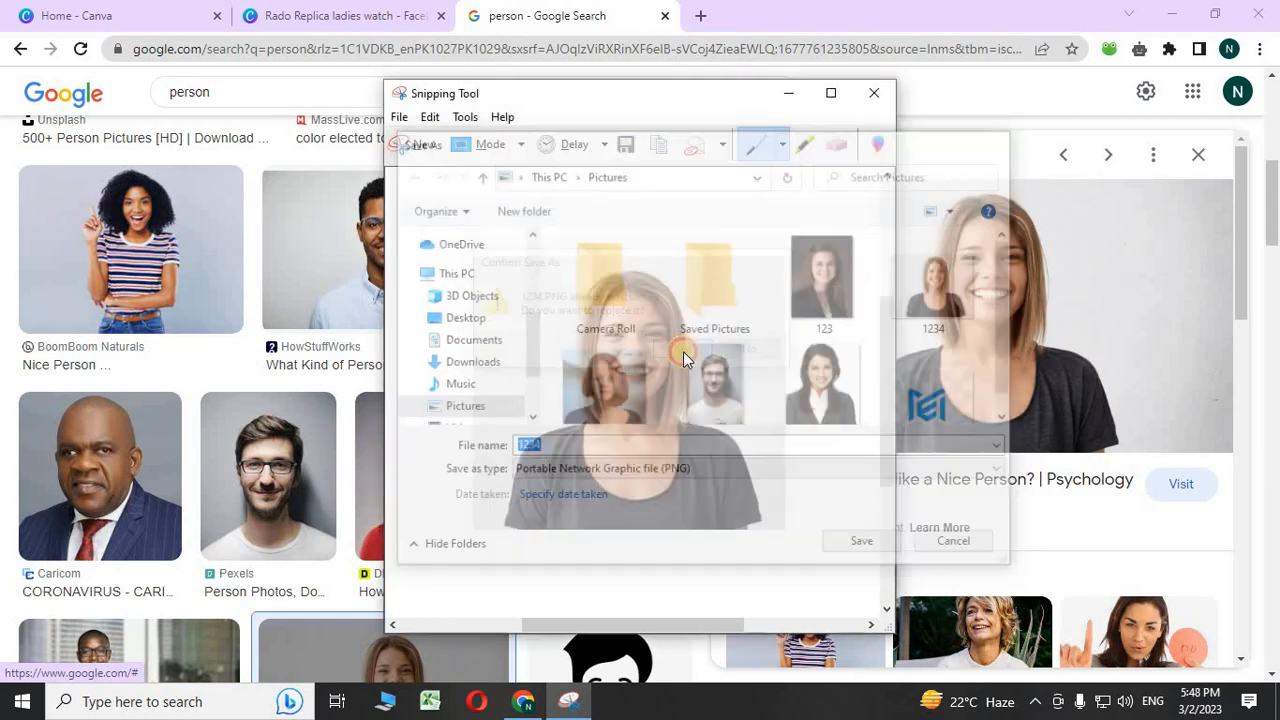
click(405, 12)
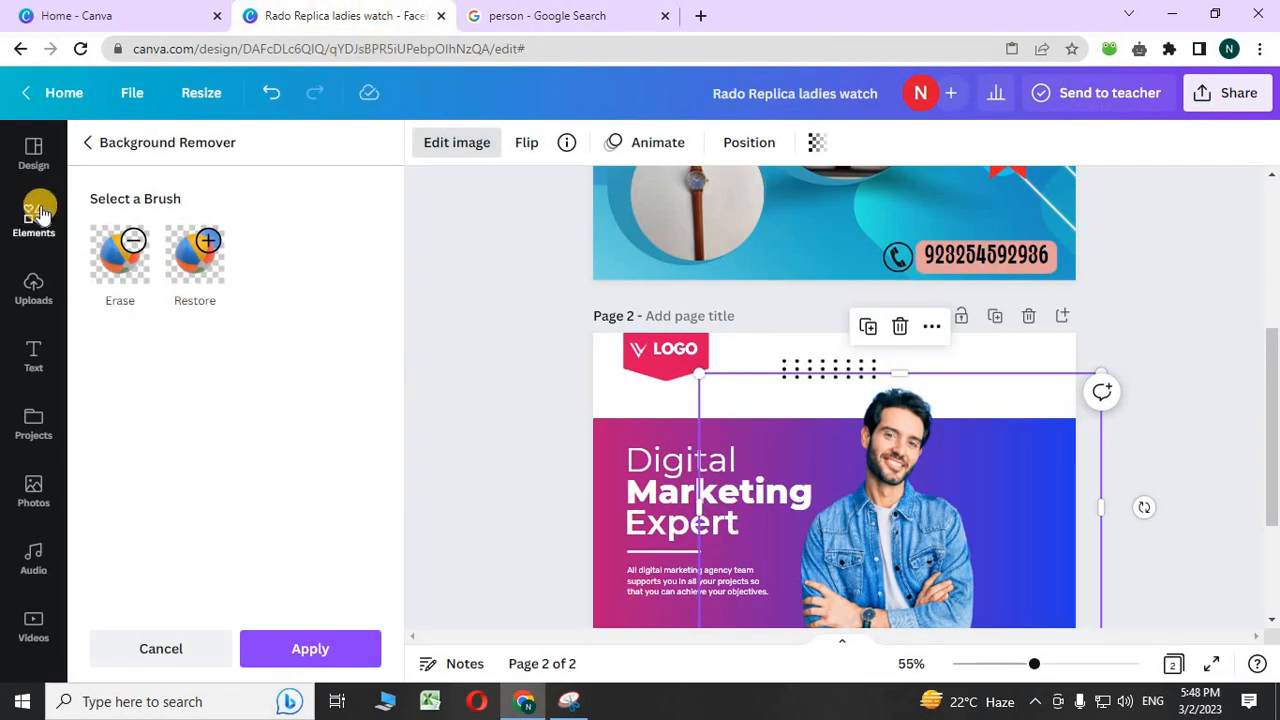
- Upload the 1234 image of the smiling woman from Pictures into Canva's uploads
click(31, 284)
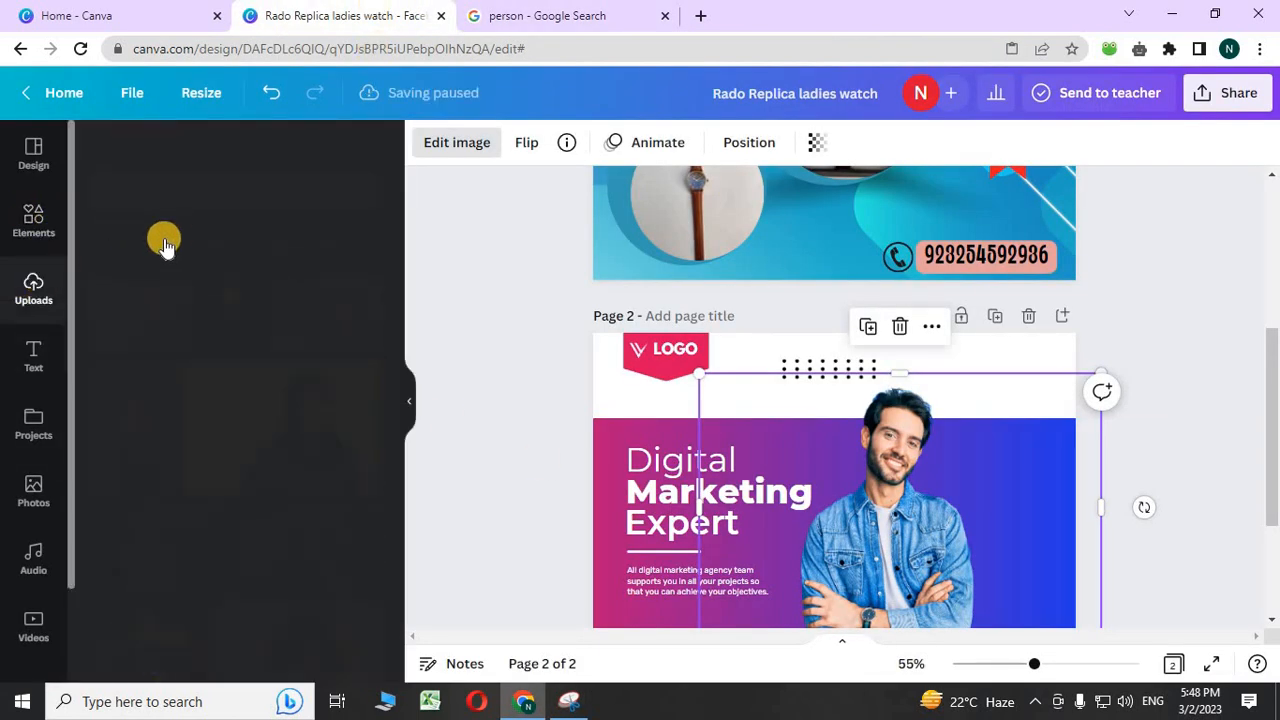
click(211, 204)
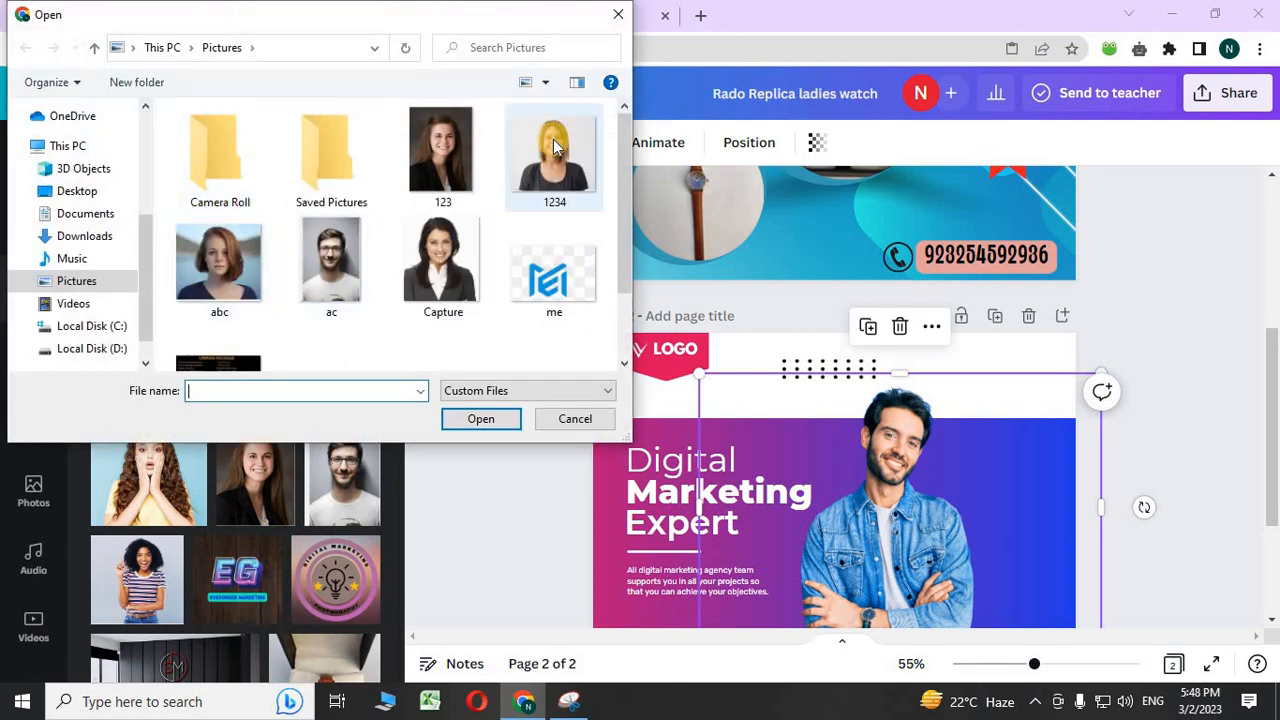
click(553, 150)
click(476, 419)
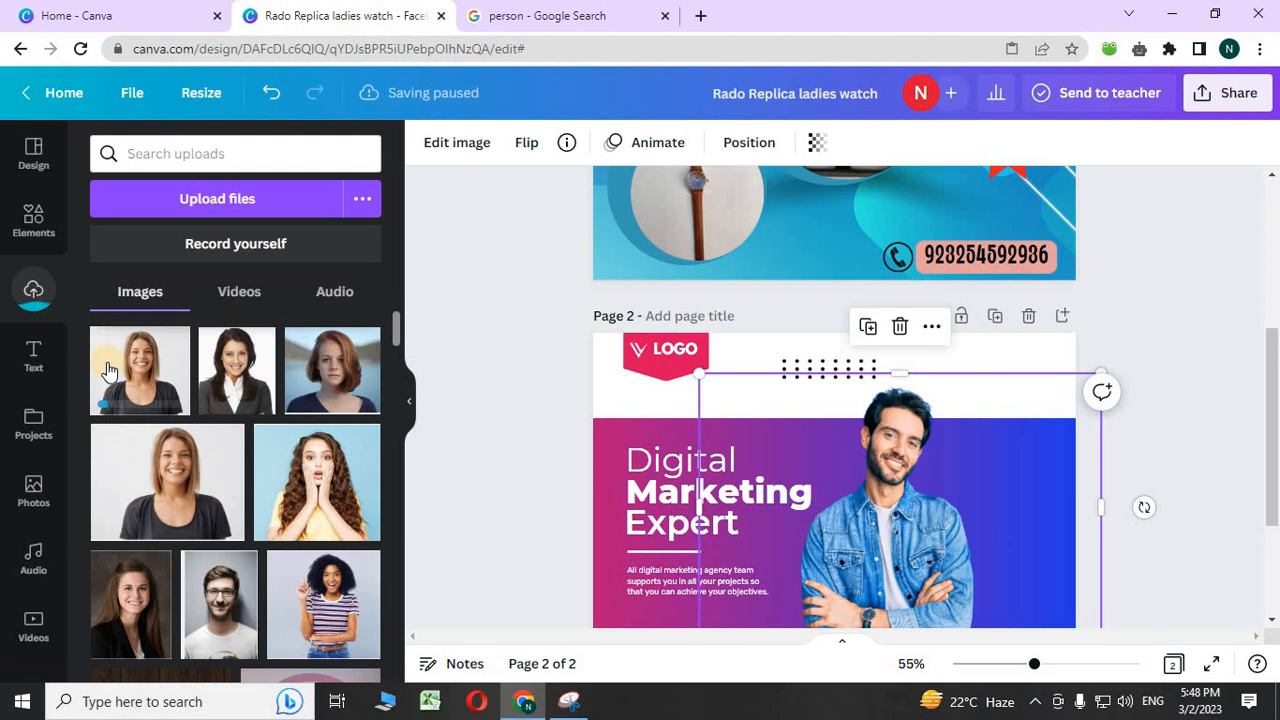
- Delete the denim-shirt man's photo and add the uploaded woman's photo, moved toward the banner's right
click(903, 330)
scroll(923, 391, down, 2)
scroll(923, 391, up, 2)
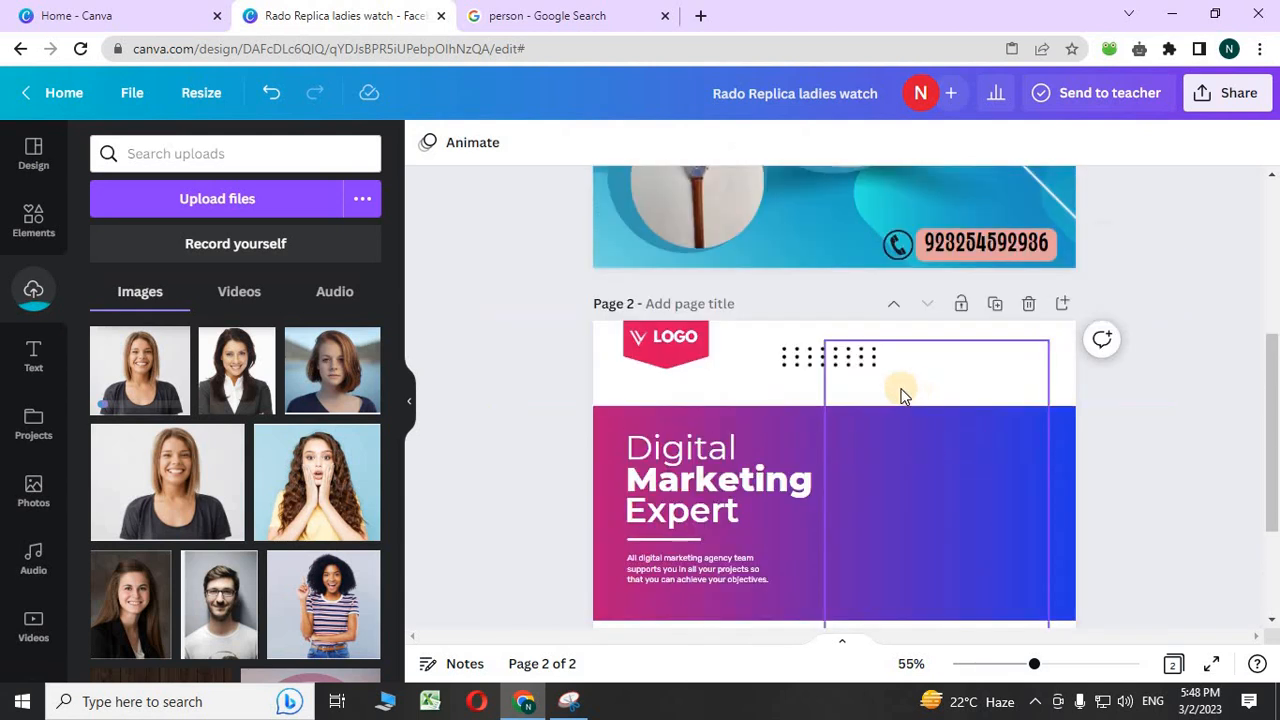
scroll(903, 393, down, 1)
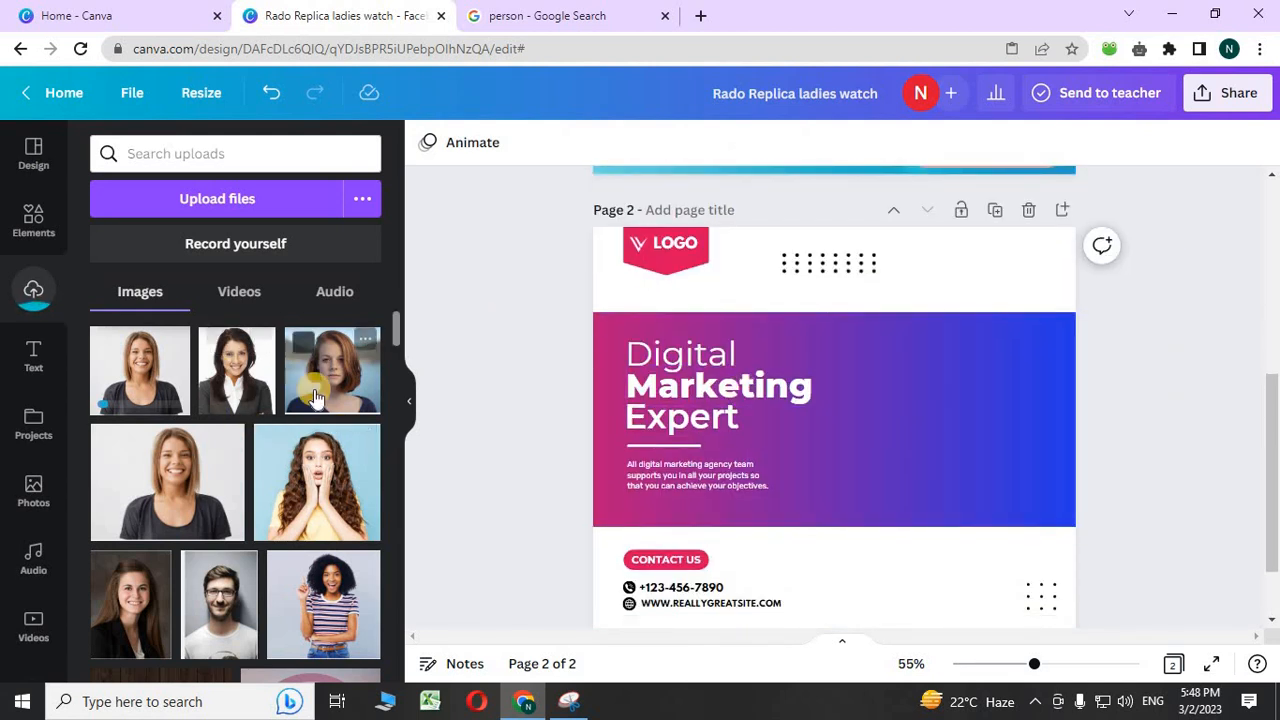
click(265, 398)
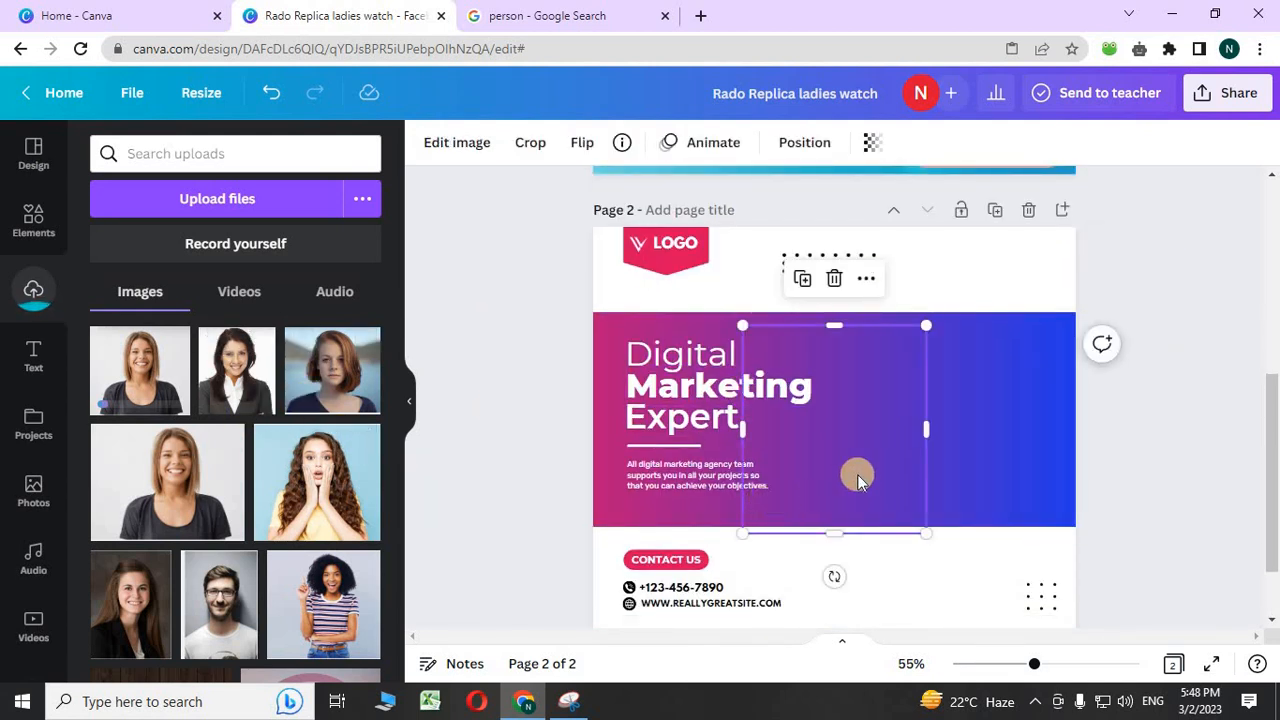
drag(857, 478, 949, 474)
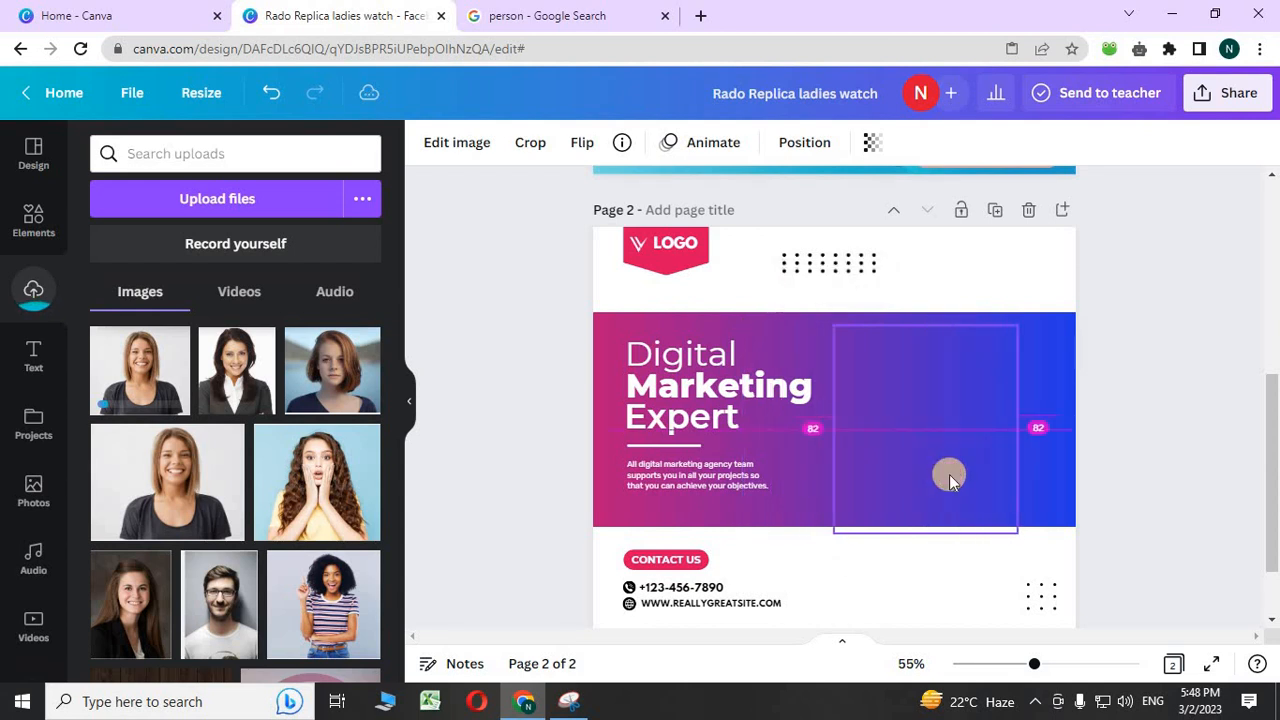
click(35, 230)
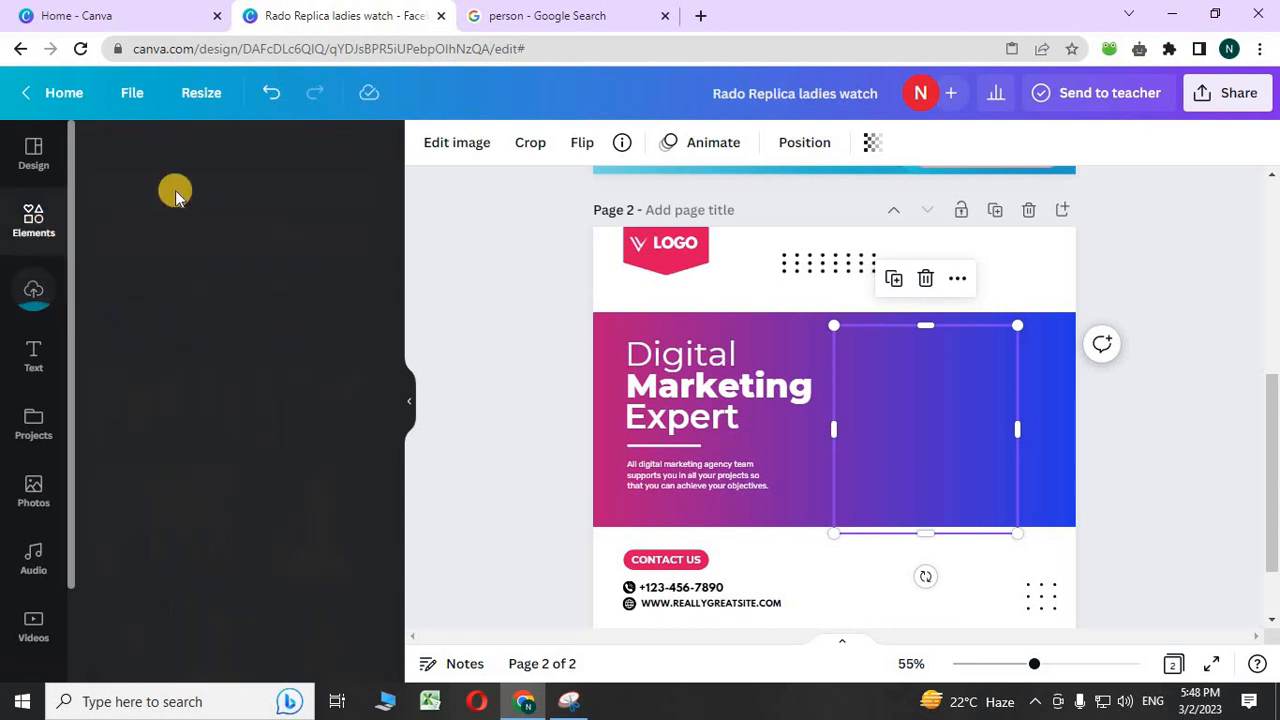
click(205, 160)
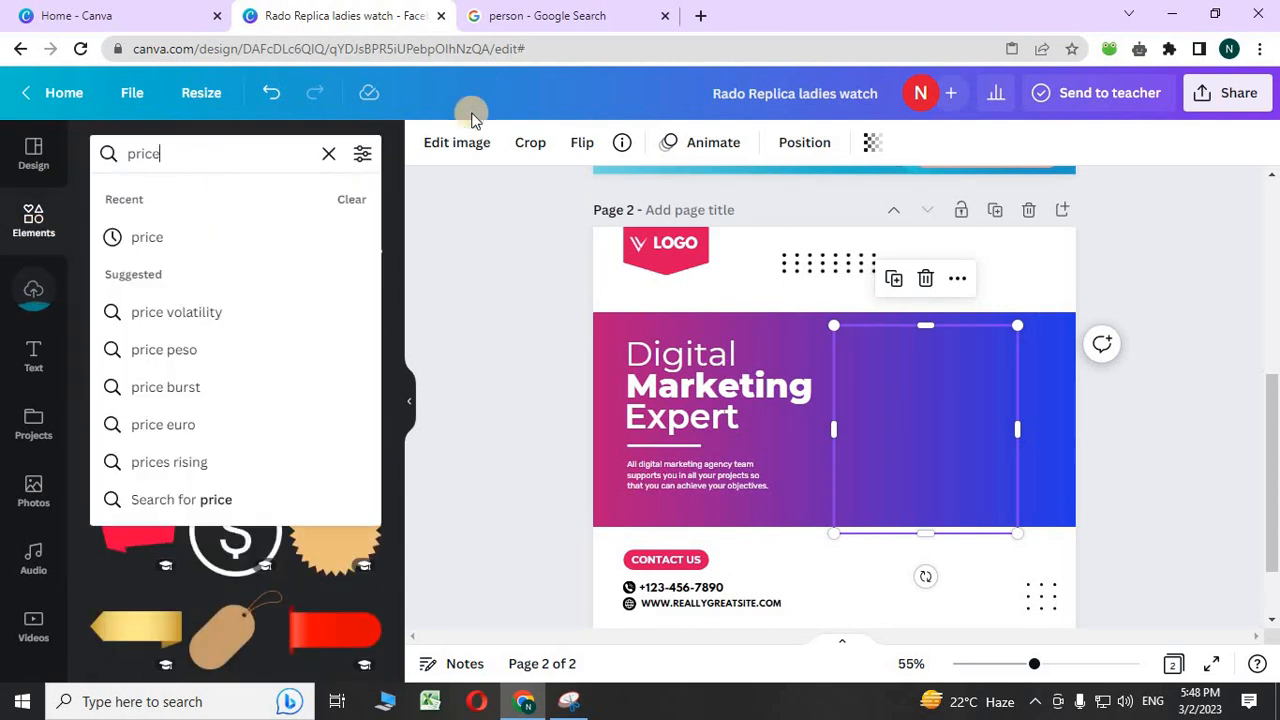
- Add a square frame from Frames, fill it with the woman's photo, and resize it onto the banner's right
click(328, 153)
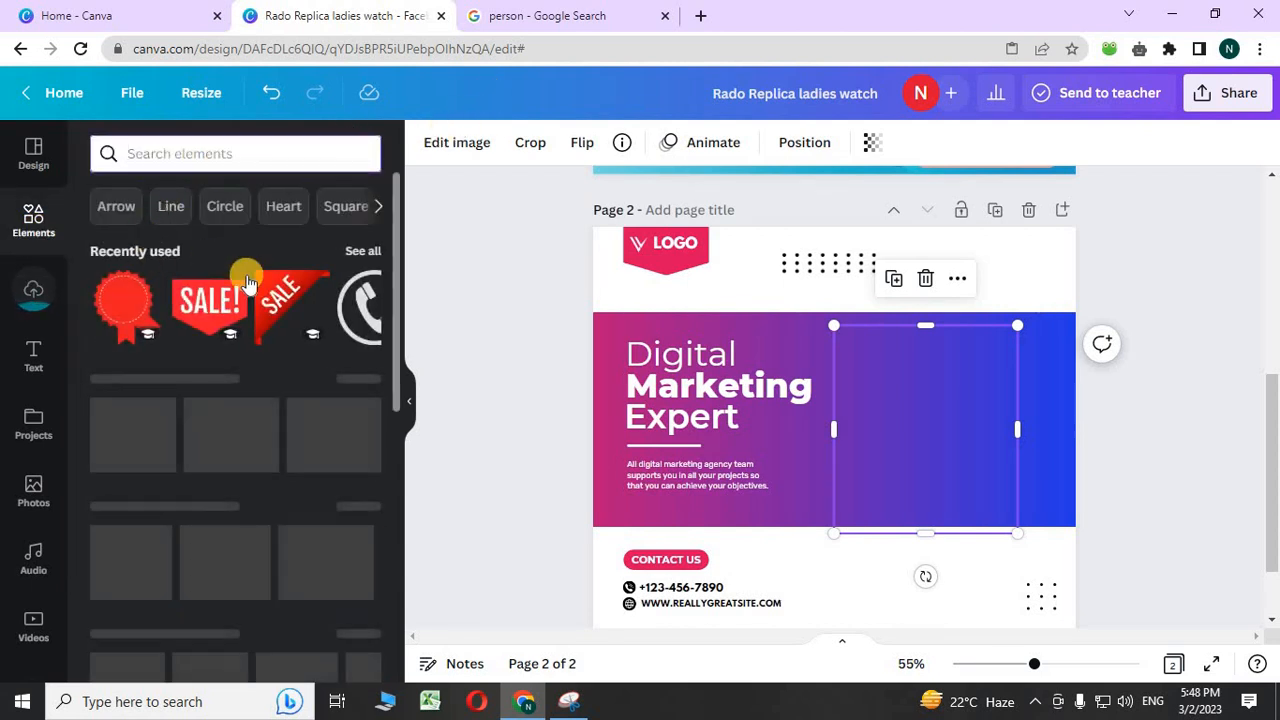
scroll(257, 265, down, 1)
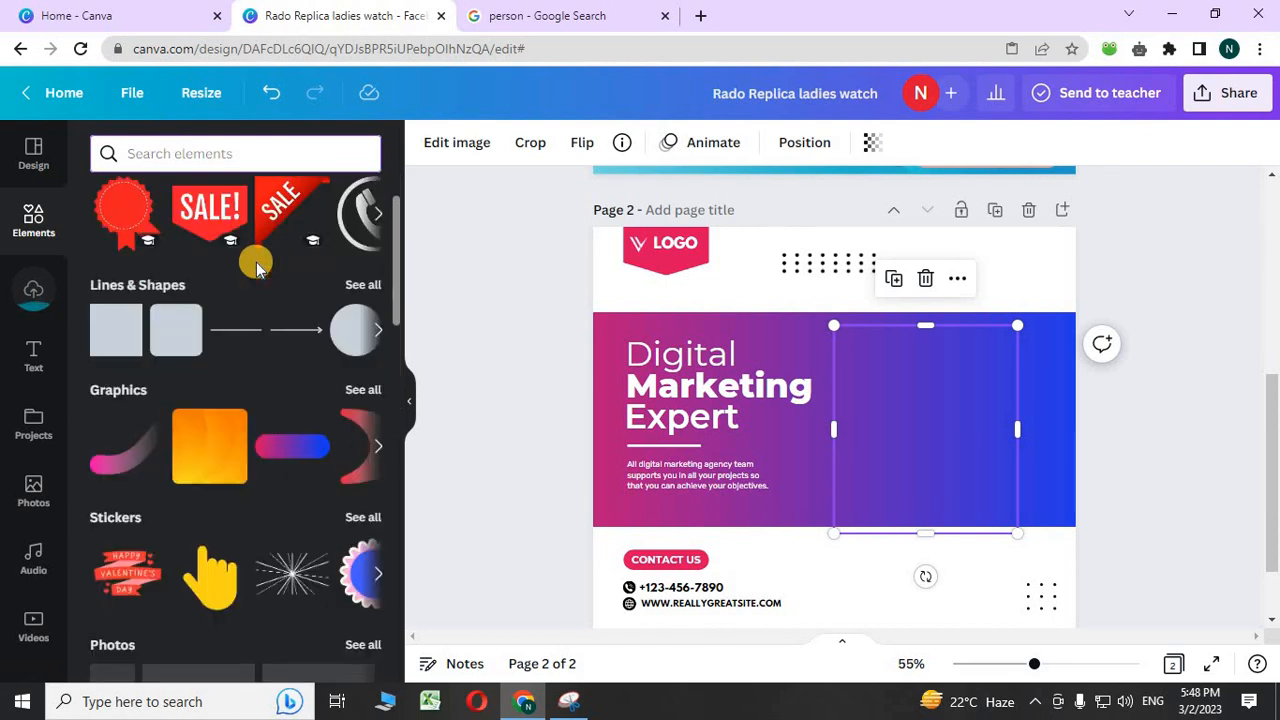
scroll(350, 294, down, 3)
scroll(350, 300, down, 8)
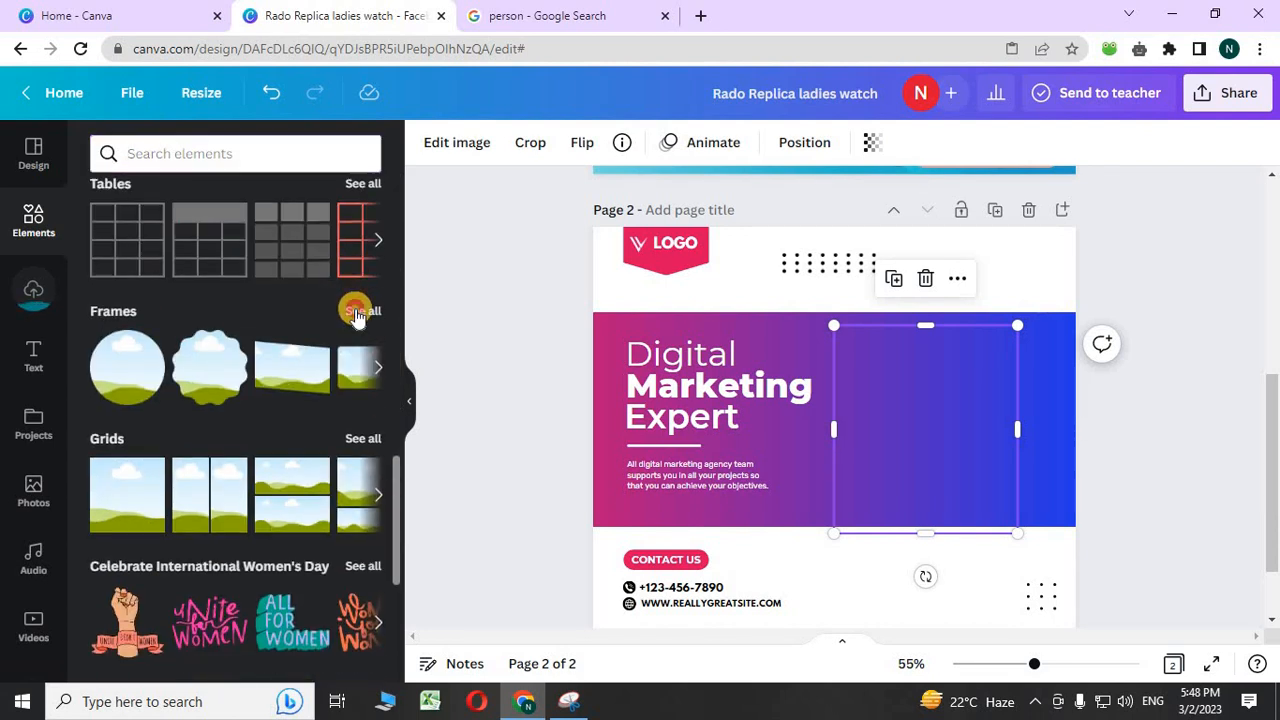
click(357, 305)
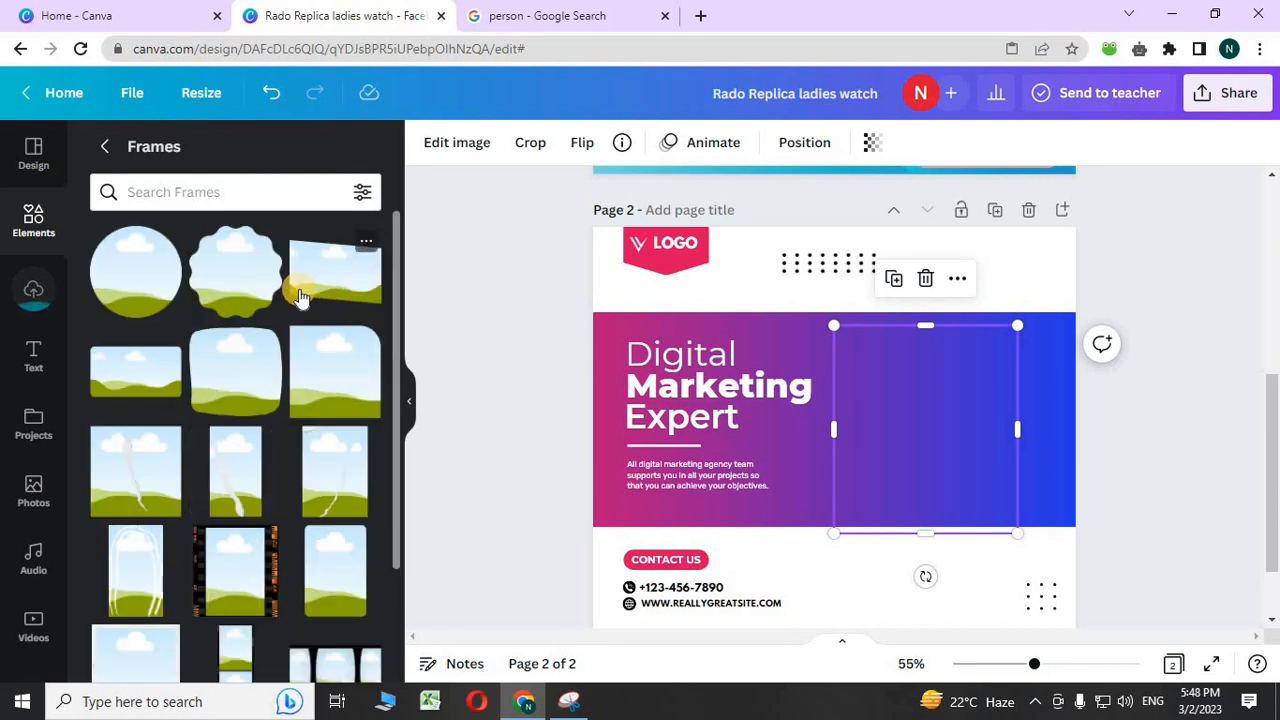
scroll(358, 300, down, 2)
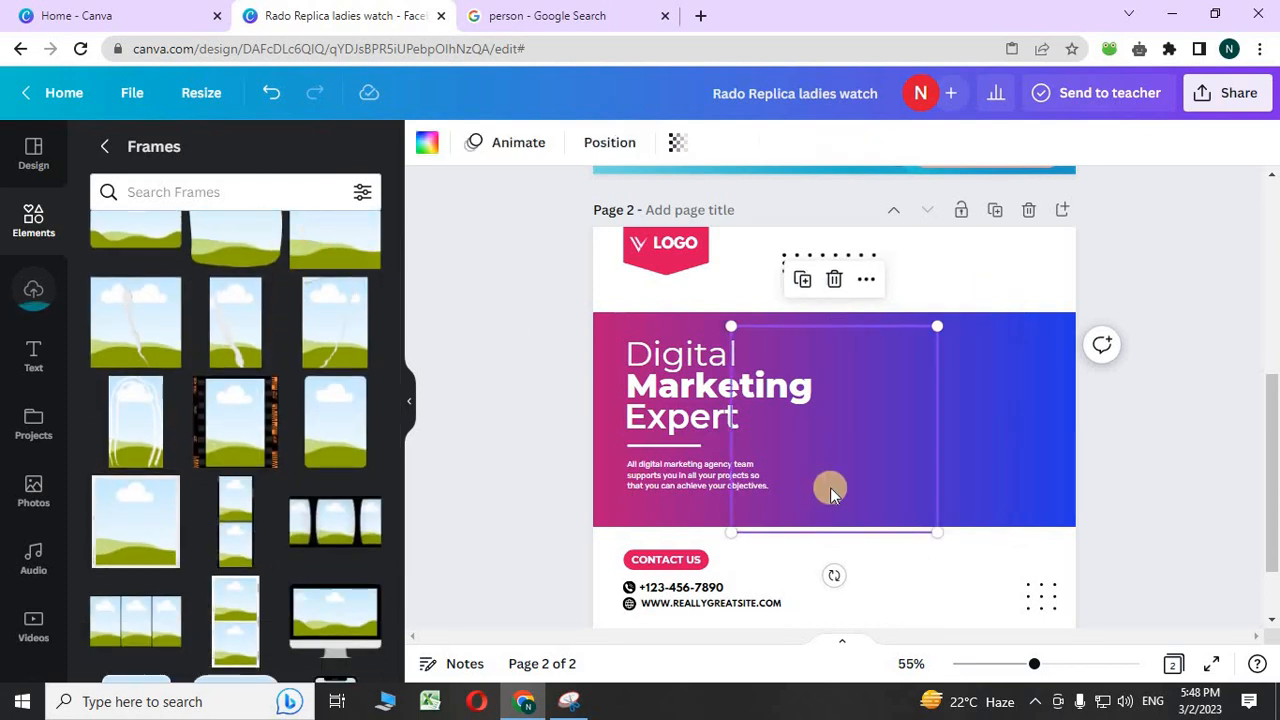
scroll(825, 485, up, 3)
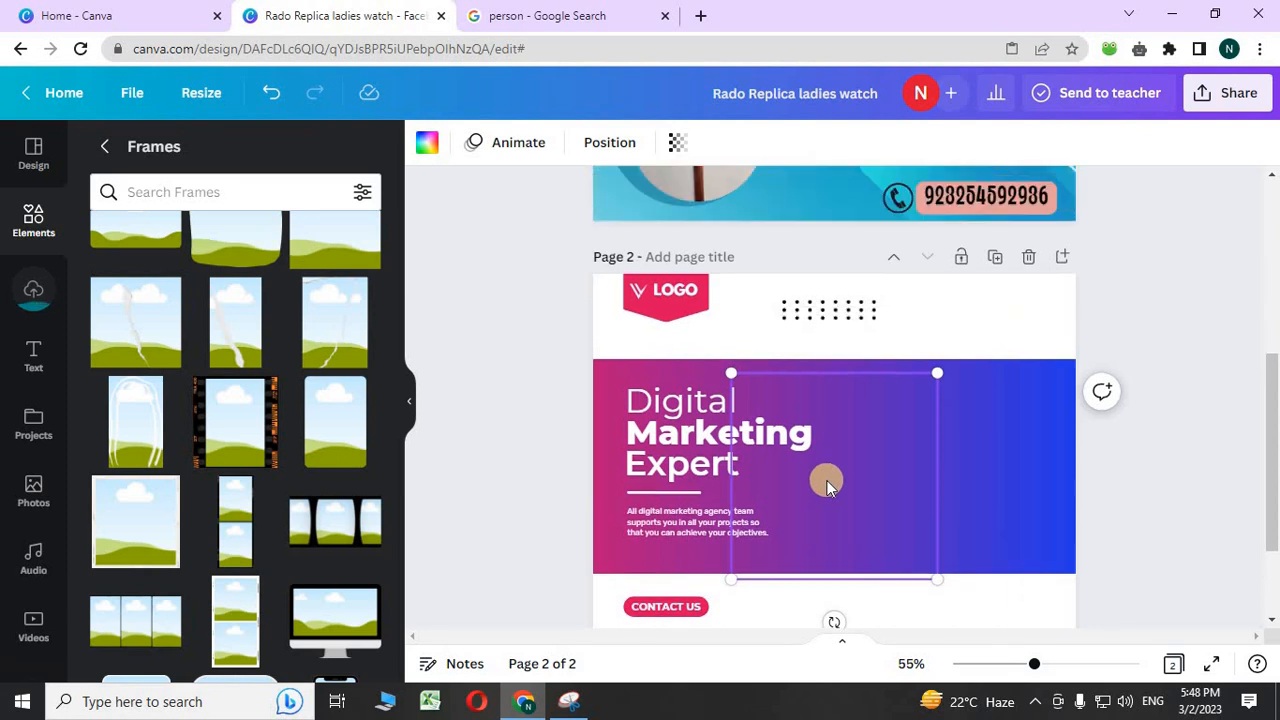
scroll(822, 487, down, 4)
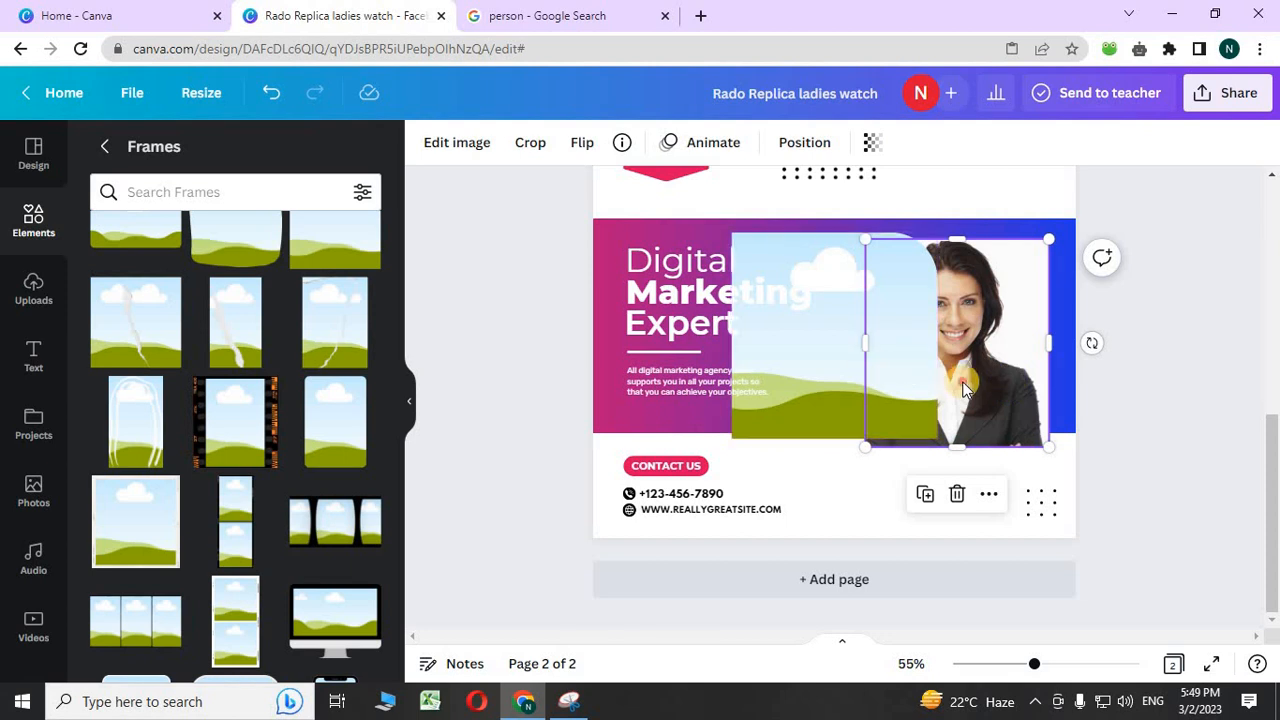
mouse_move(963, 380)
mouse_down()
mouse_move(855, 366)
mouse_move(964, 366)
mouse_up()
mouse_move(833, 228)
mouse_down()
mouse_move(873, 265)
mouse_move(816, 214)
mouse_up()
drag(887, 304, 924, 322)
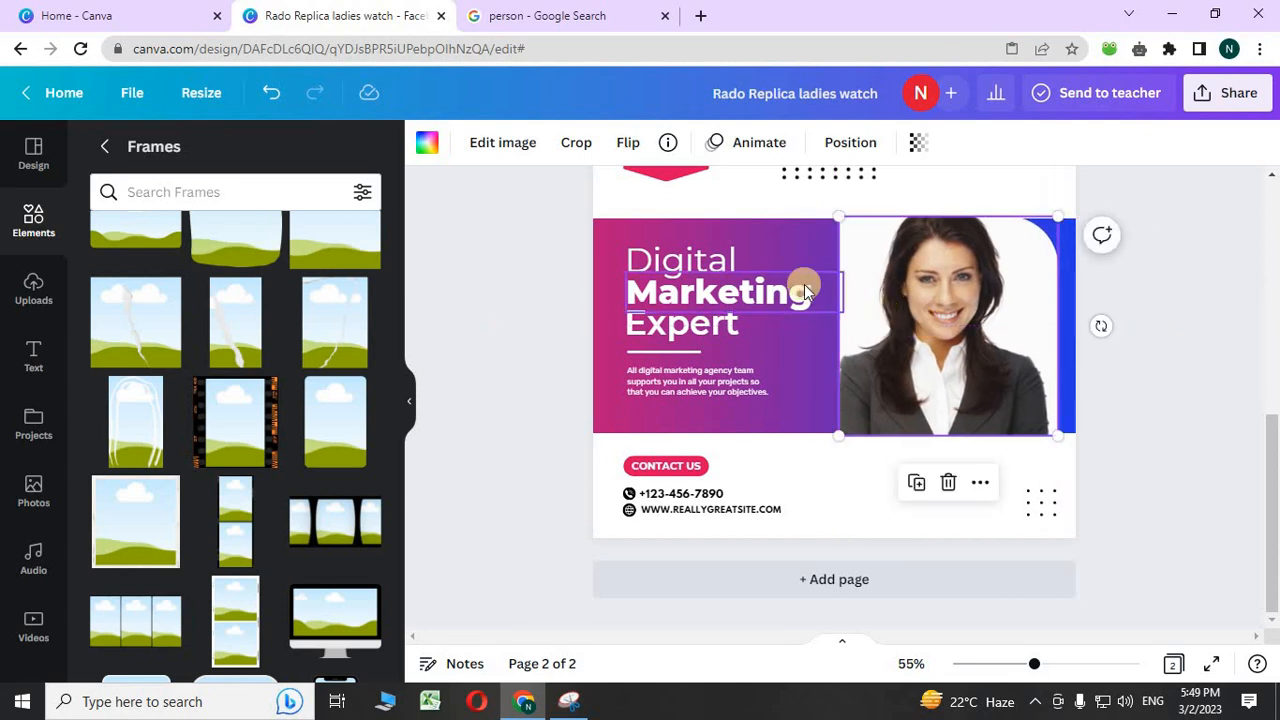
- Remove the LOGO placeholder and the dotted pattern from page 2
click(726, 260)
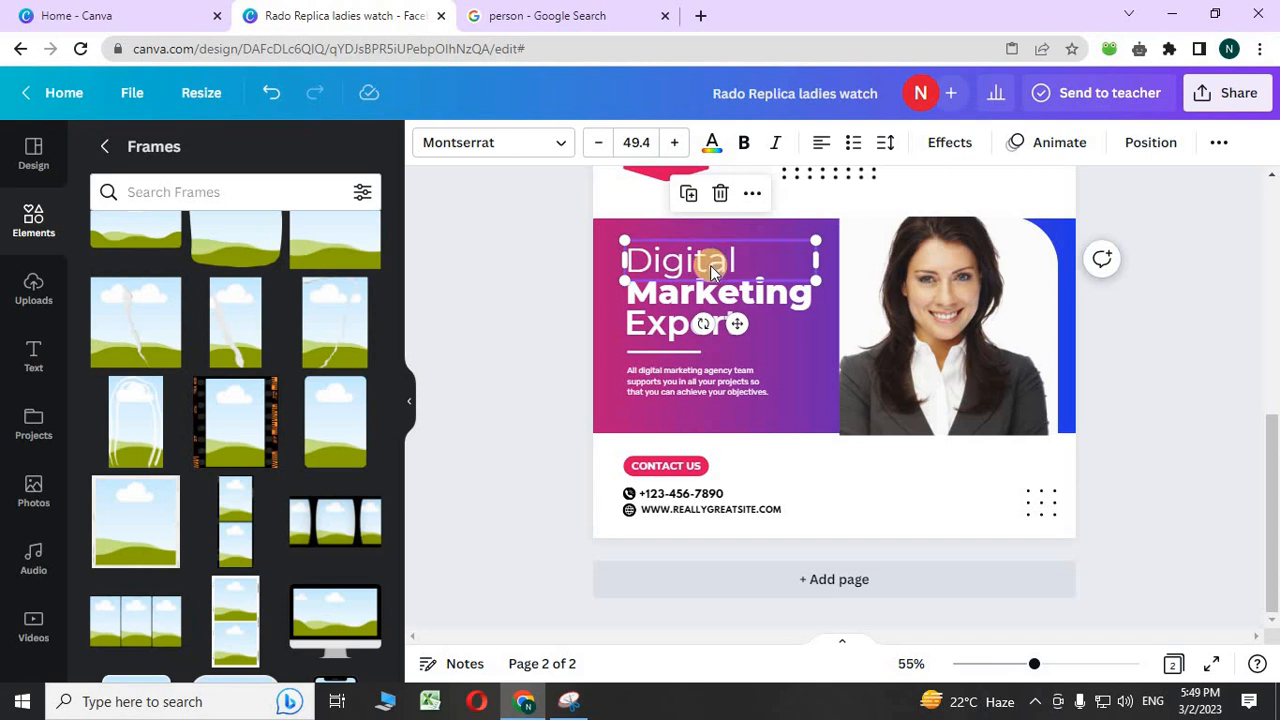
double_click(711, 266)
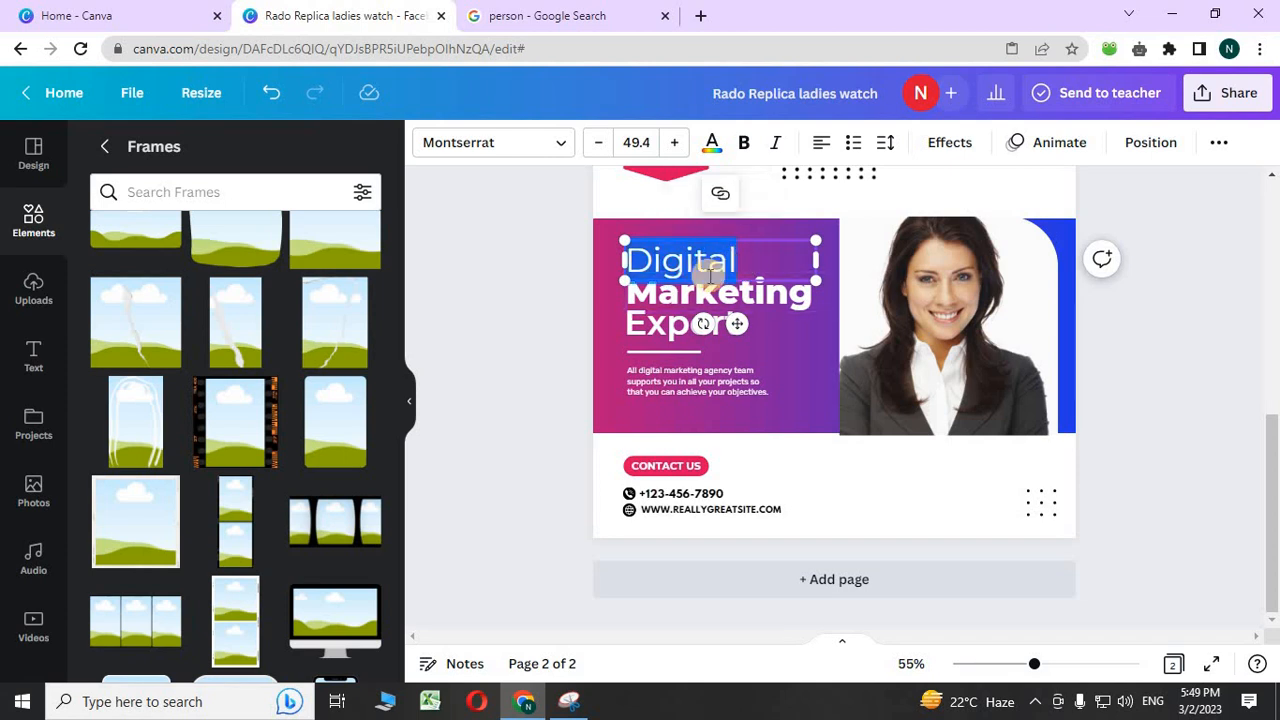
scroll(637, 320, up, 3)
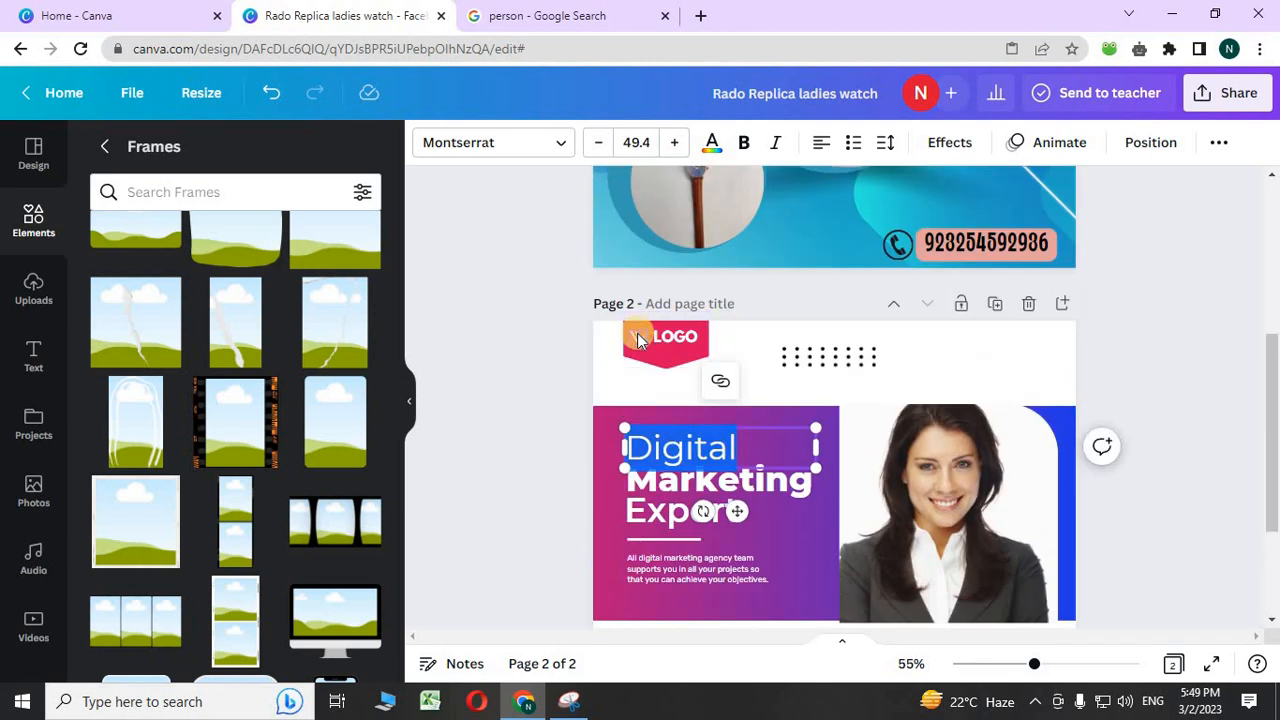
scroll(641, 317, down, 1)
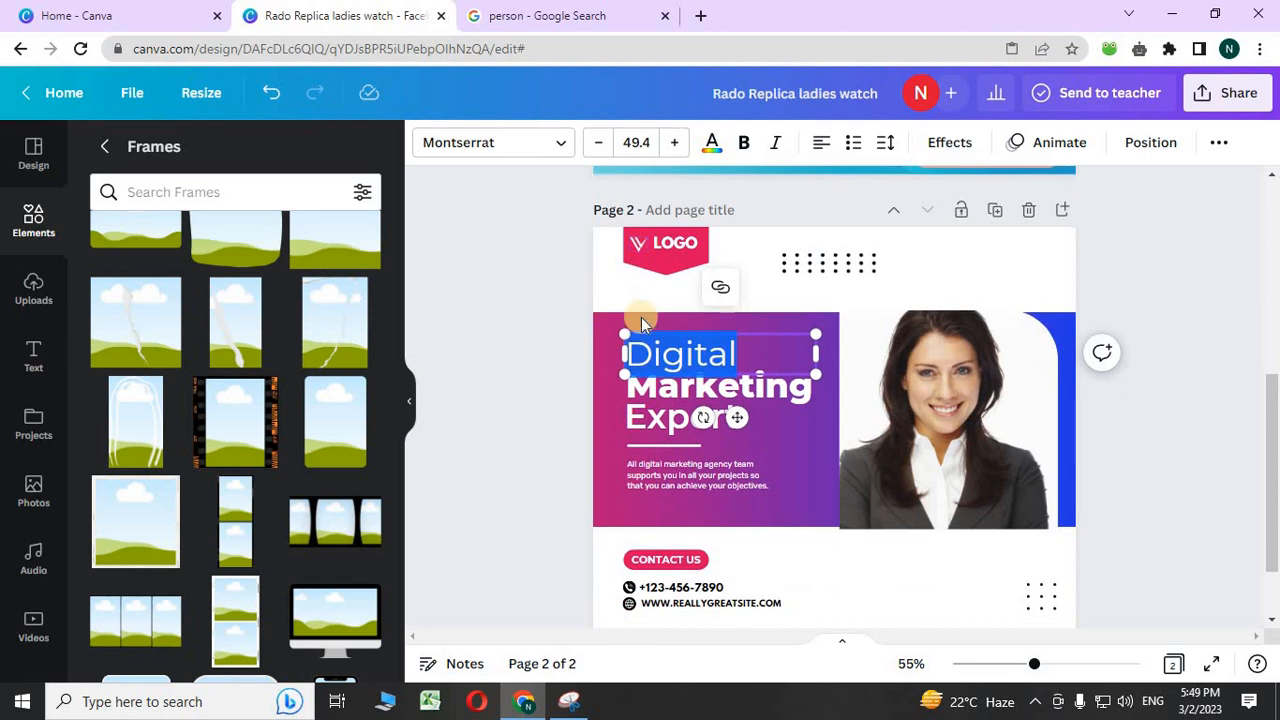
click(662, 262)
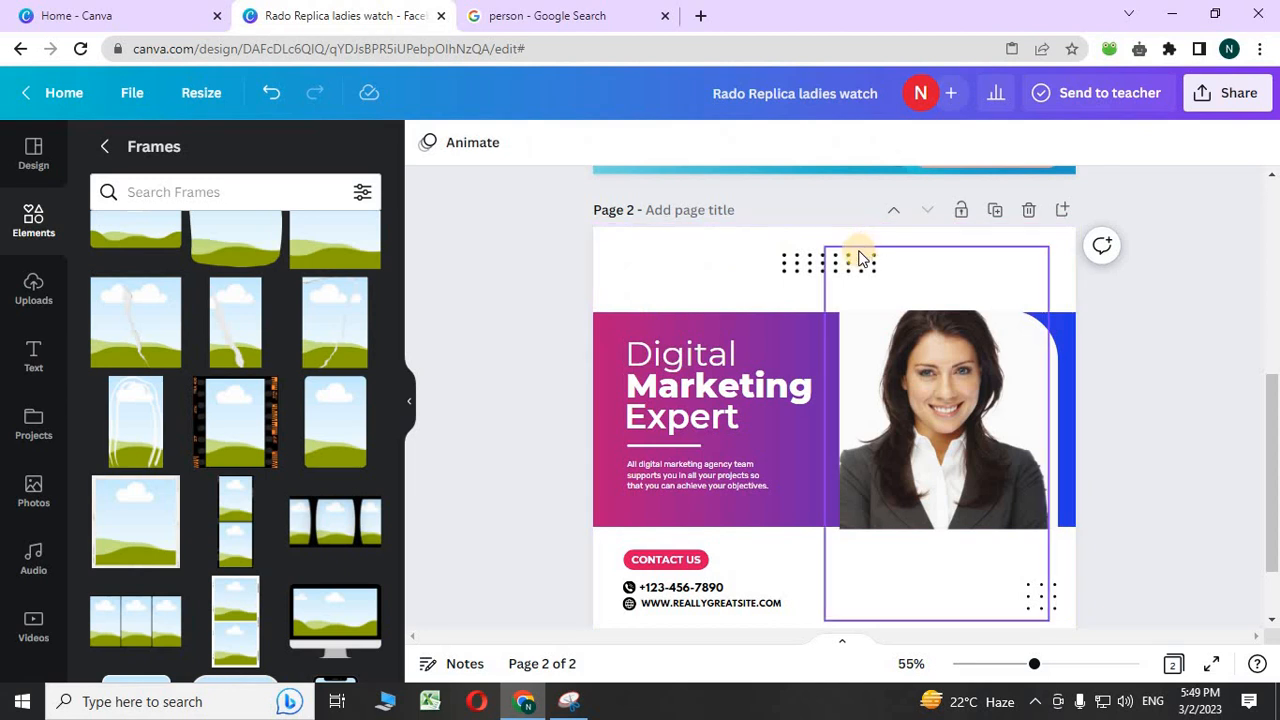
click(810, 260)
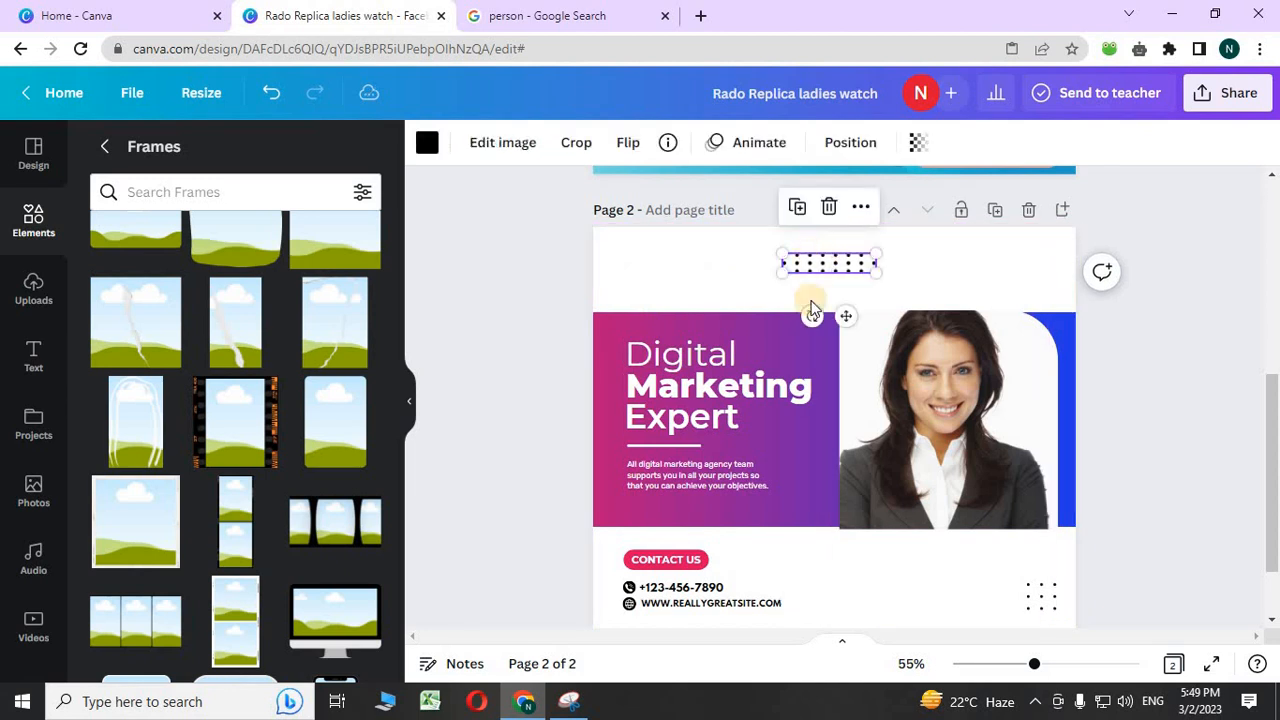
click(829, 207)
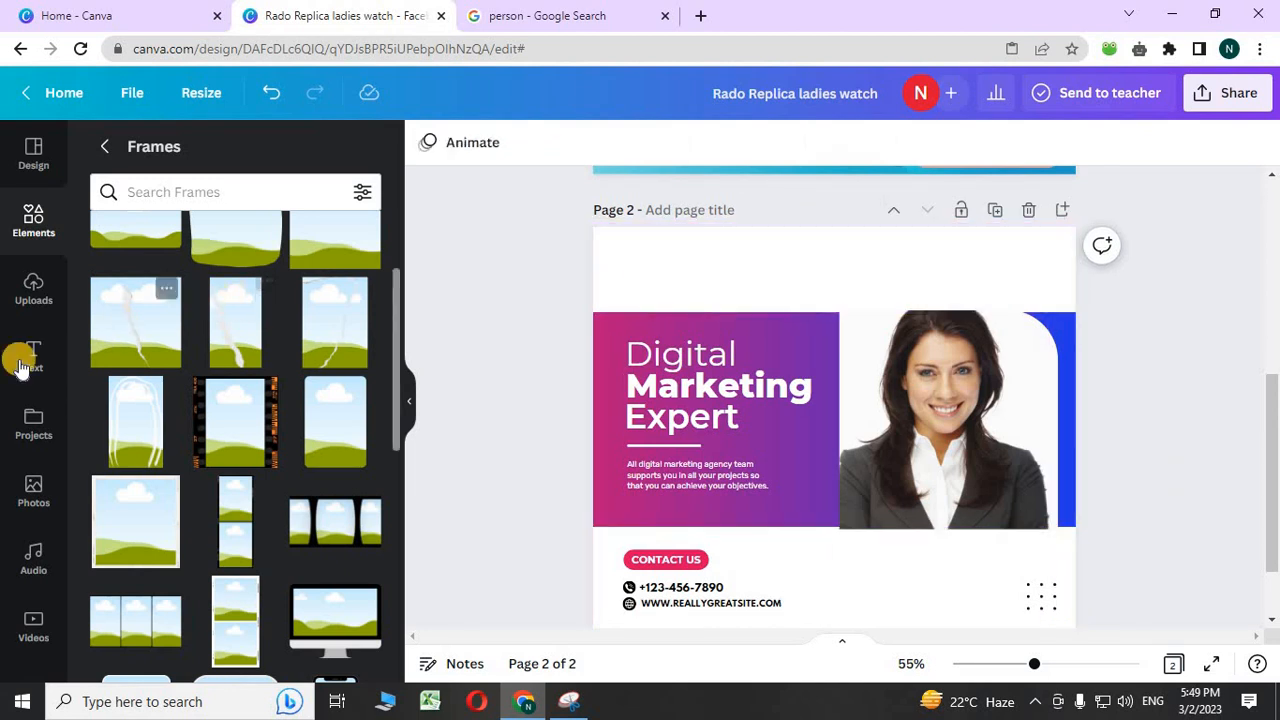
- Place the uploaded HS Learnings logo in page 2's top-left corner
click(37, 292)
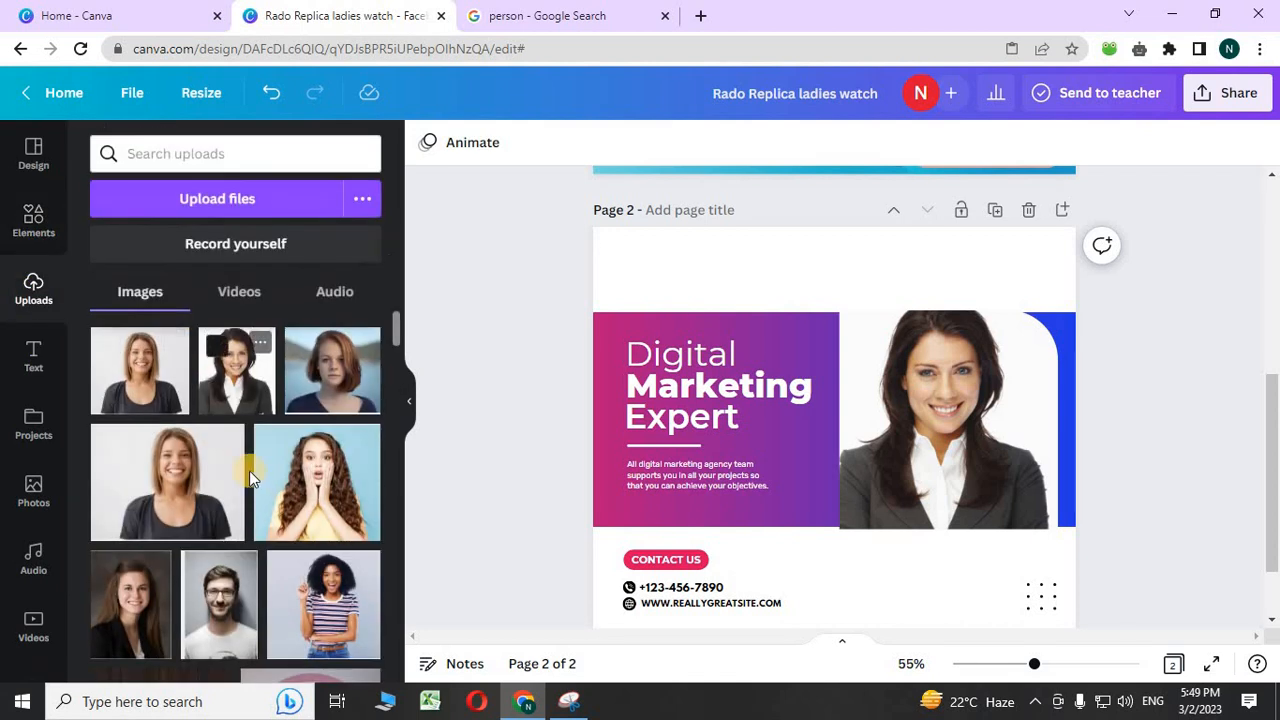
scroll(252, 472, down, 5)
drag(589, 367, 622, 279)
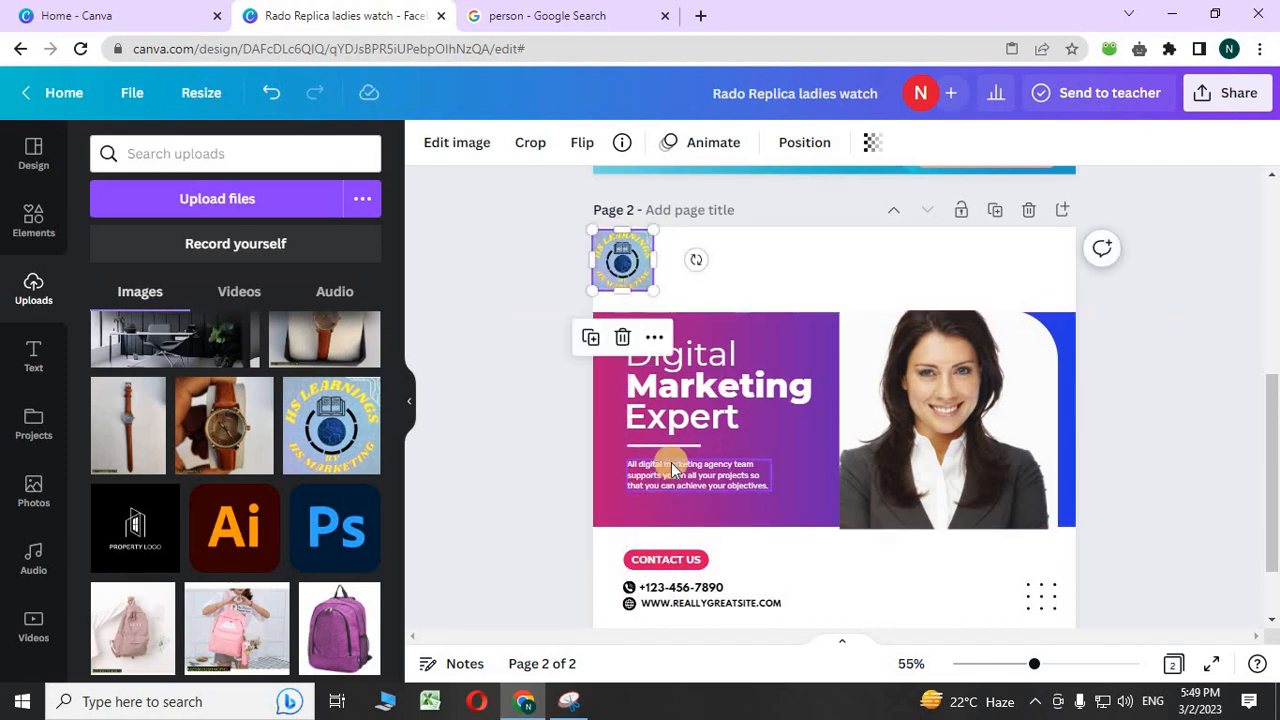
click(678, 350)
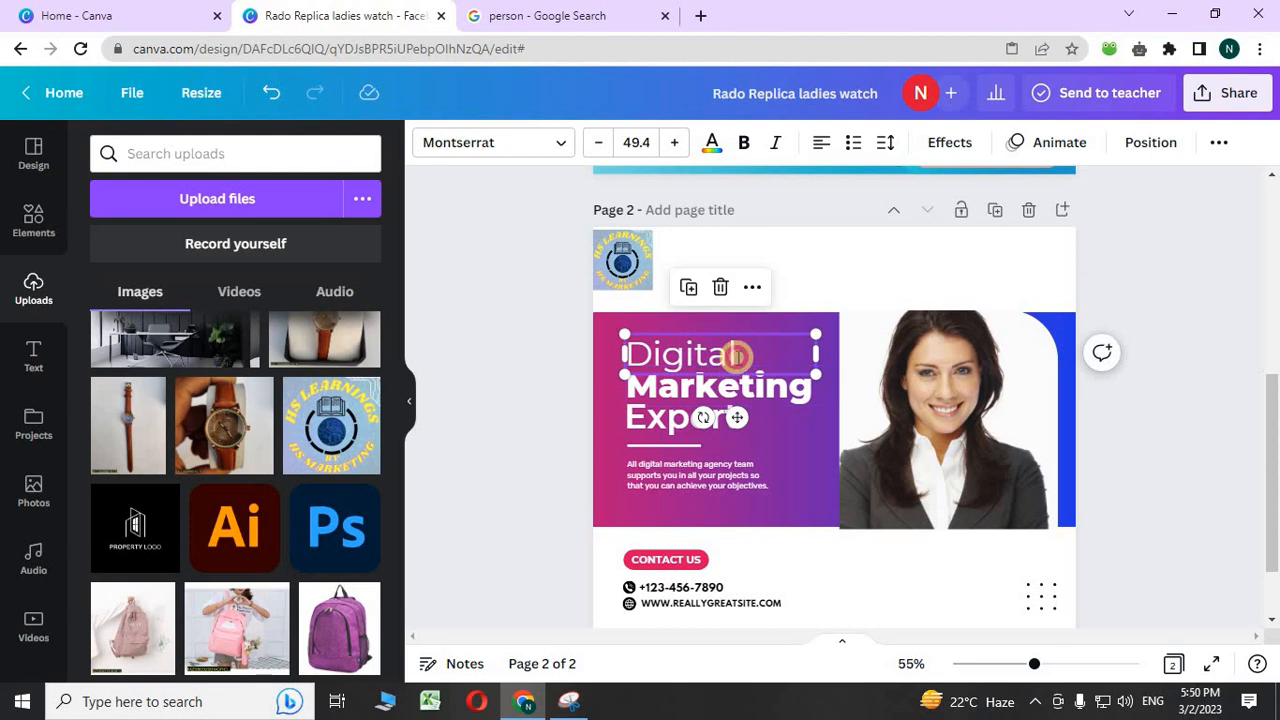
- Replace 'Digital' with 'Youtube Monetization', widen its box, and move it over the photo
double_click(735, 357)
key(BackSpace)
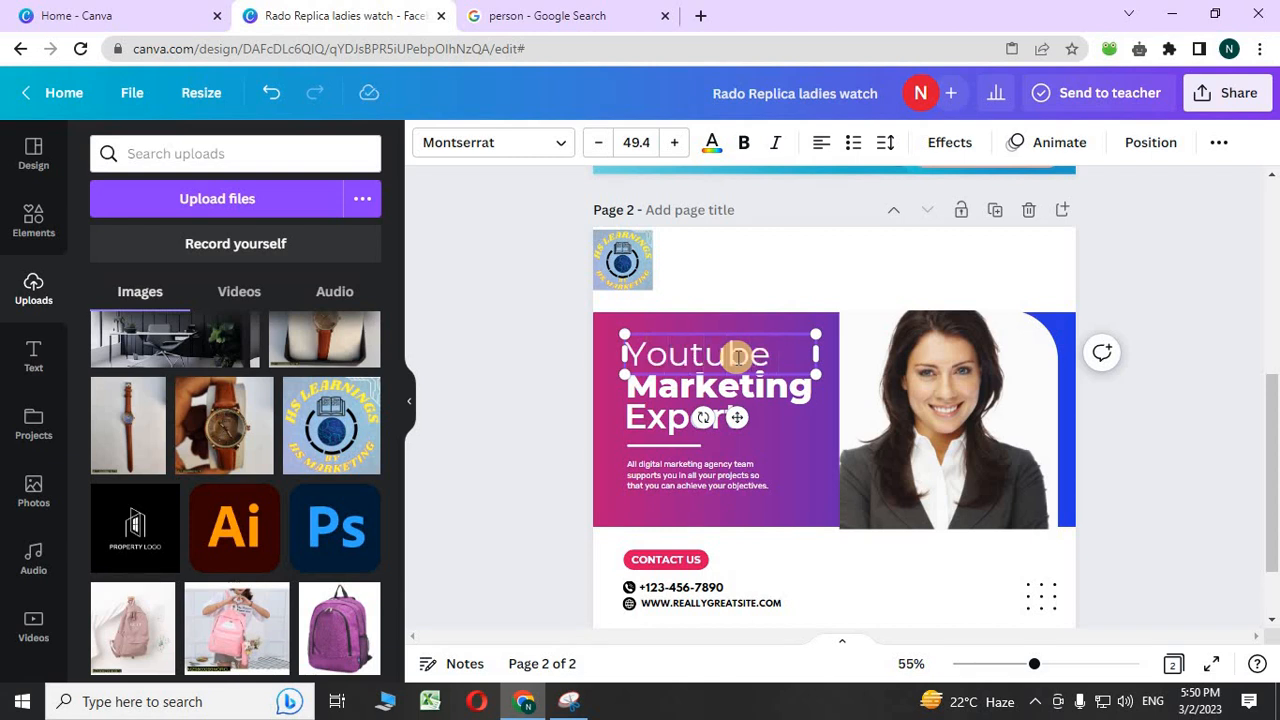
text(Youtube Monetiza)
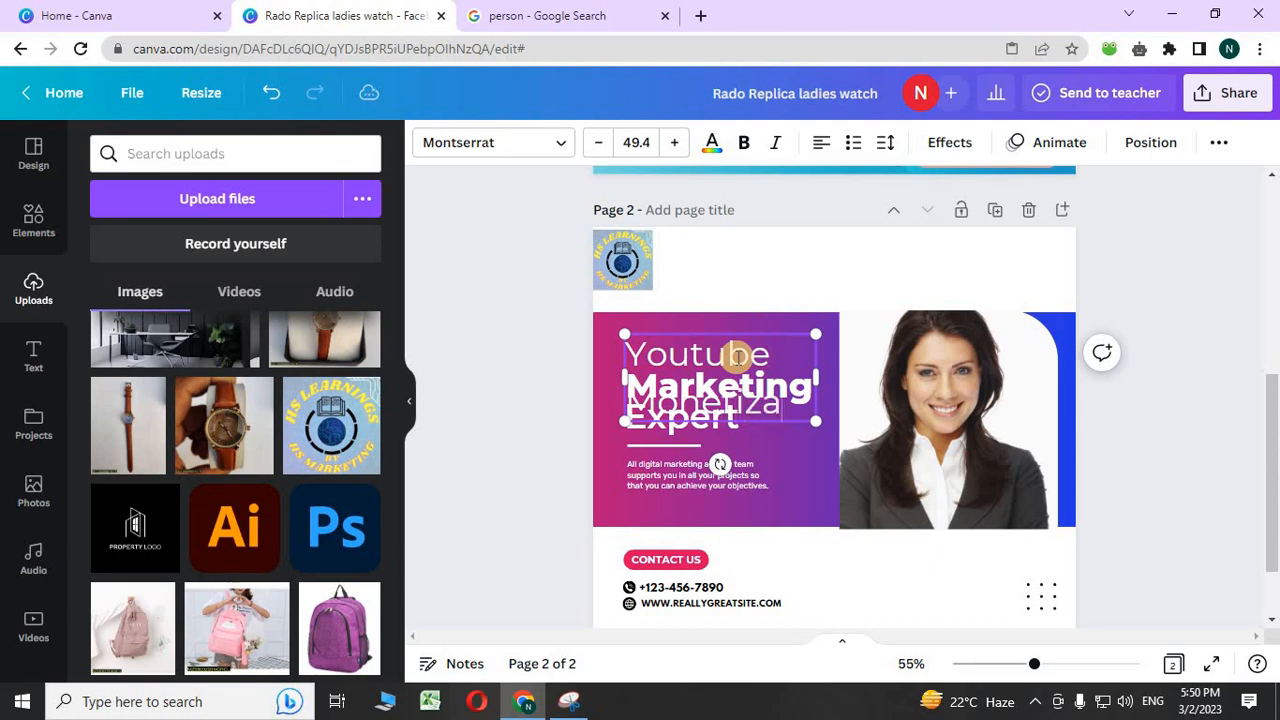
text(tion)
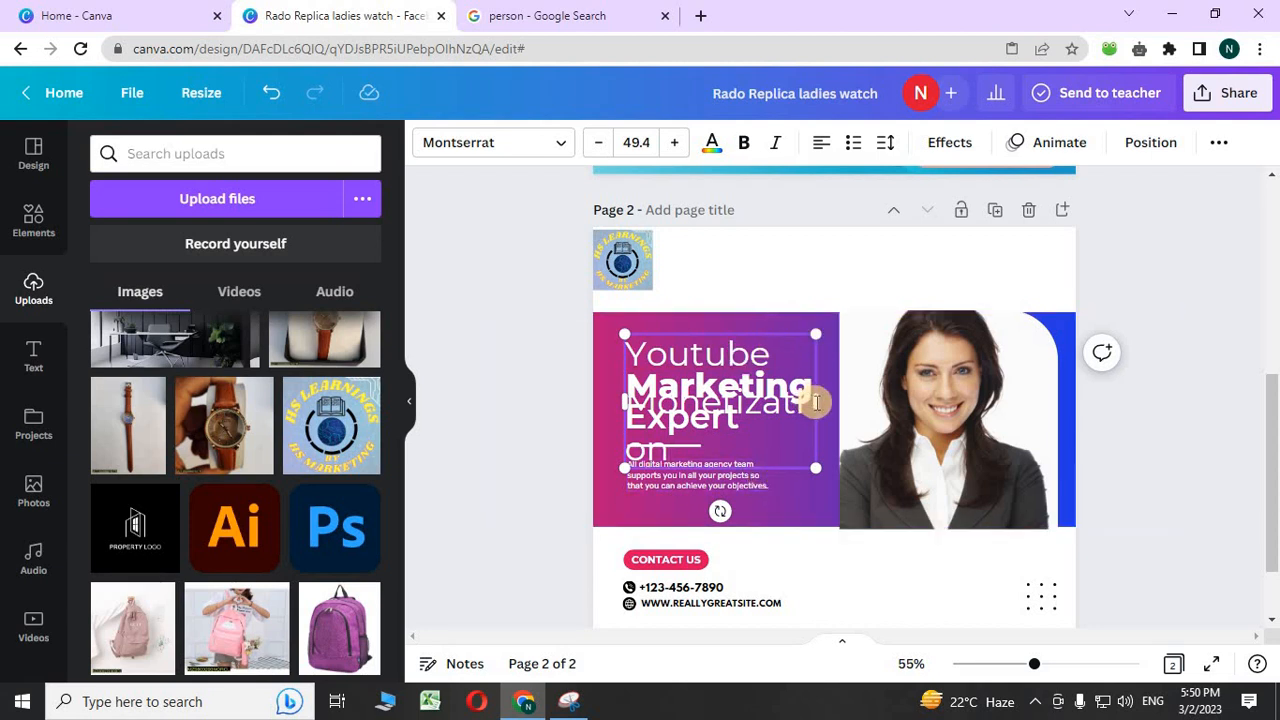
drag(817, 402, 848, 400)
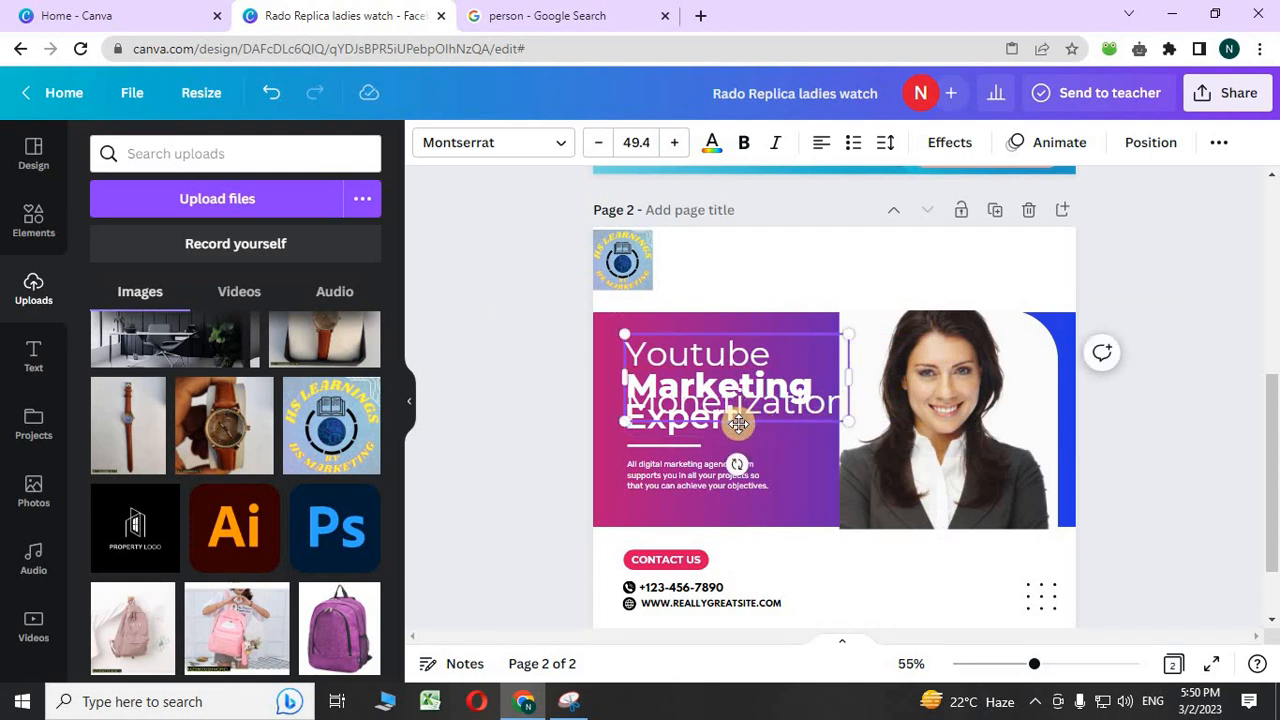
drag(743, 380, 994, 327)
click(506, 403)
click(717, 374)
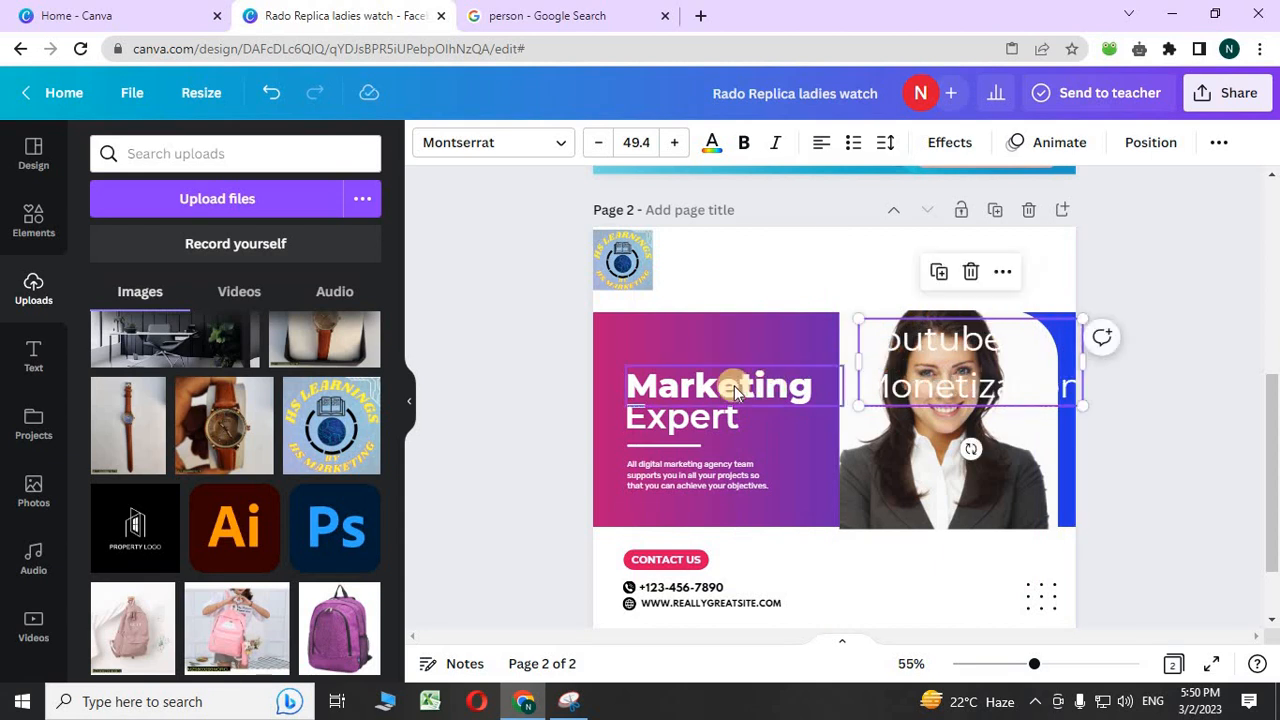
- Replace the word 'Marketing' with 'Organic Video promotion'
click(828, 382)
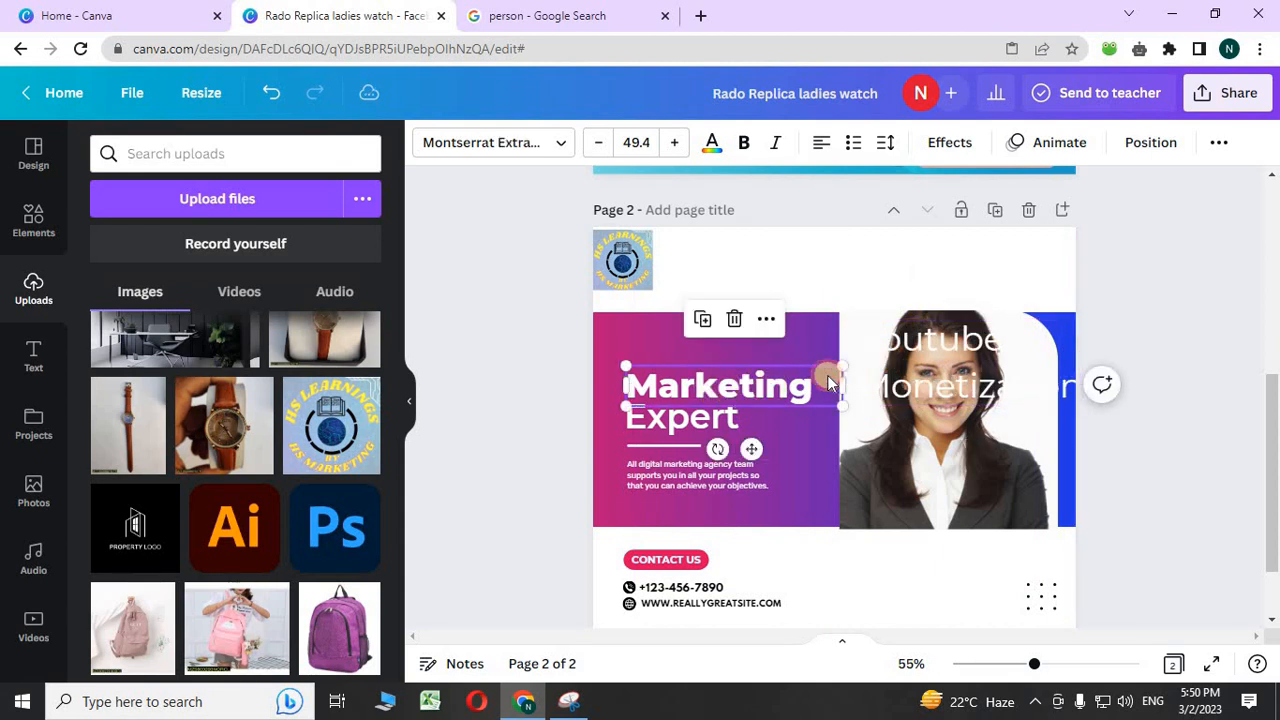
double_click(828, 382)
key(BackSpace)
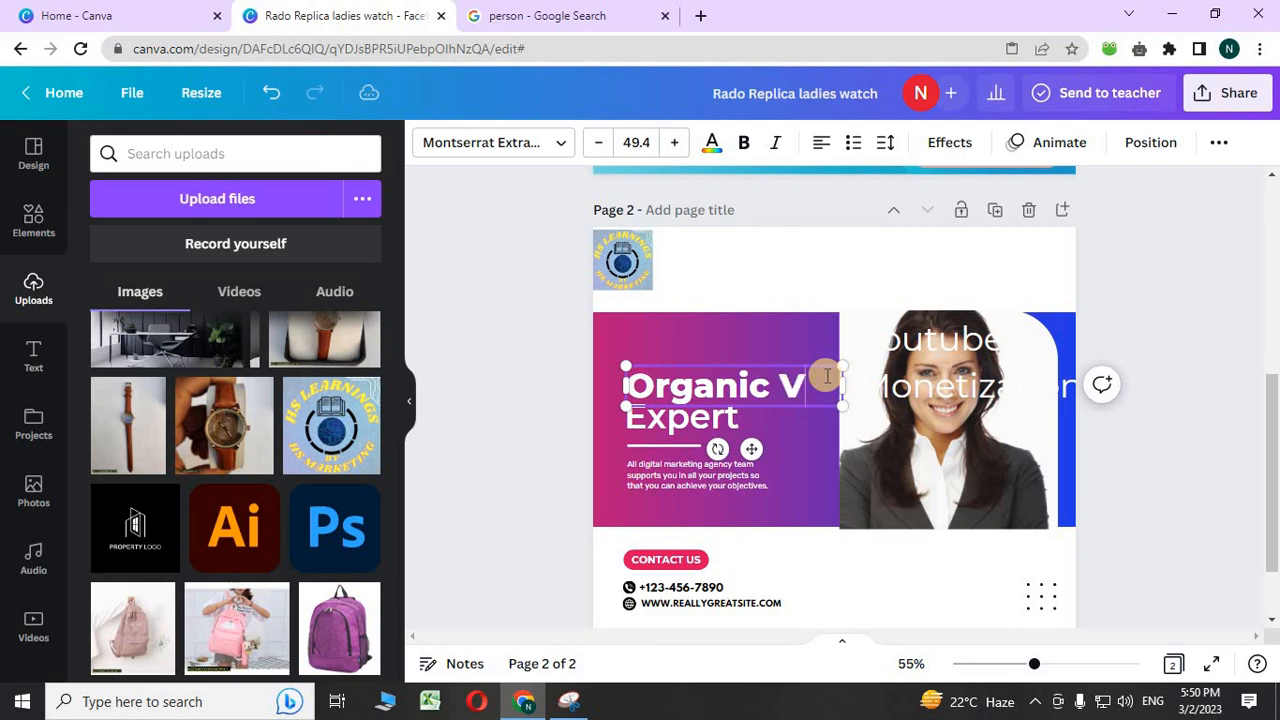
text(deo p)
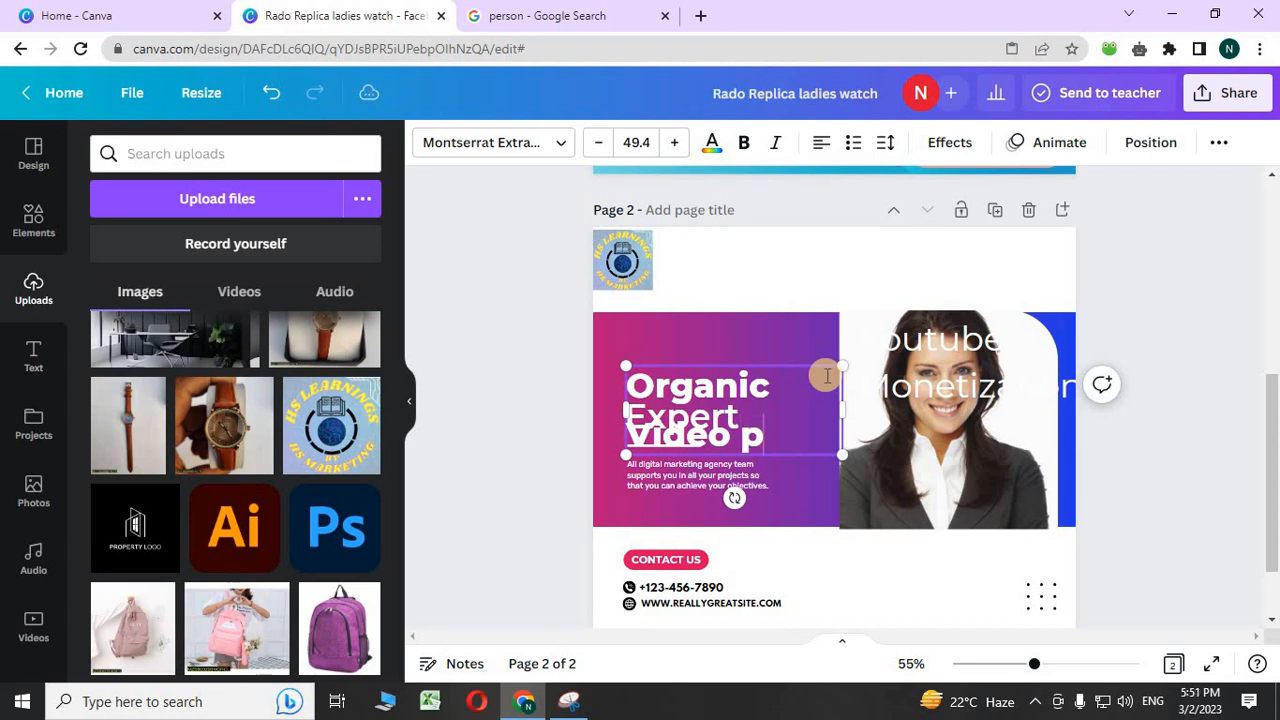
text(romotion)
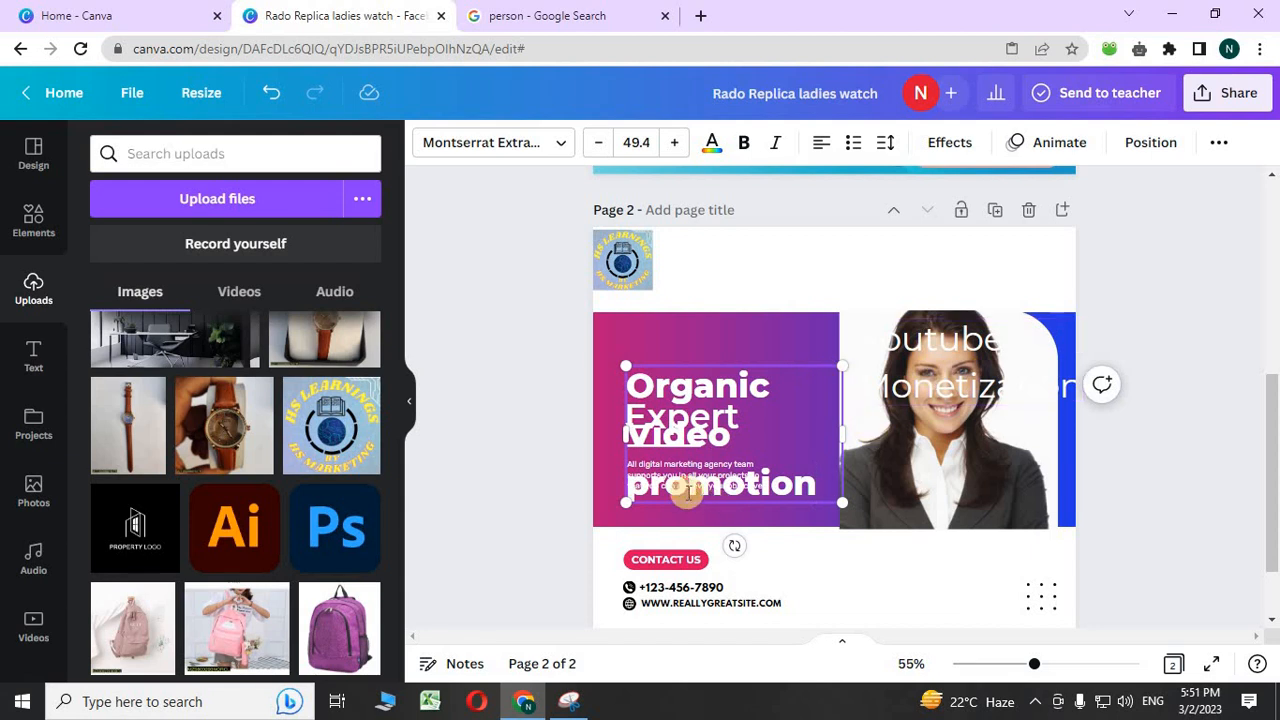
click(470, 462)
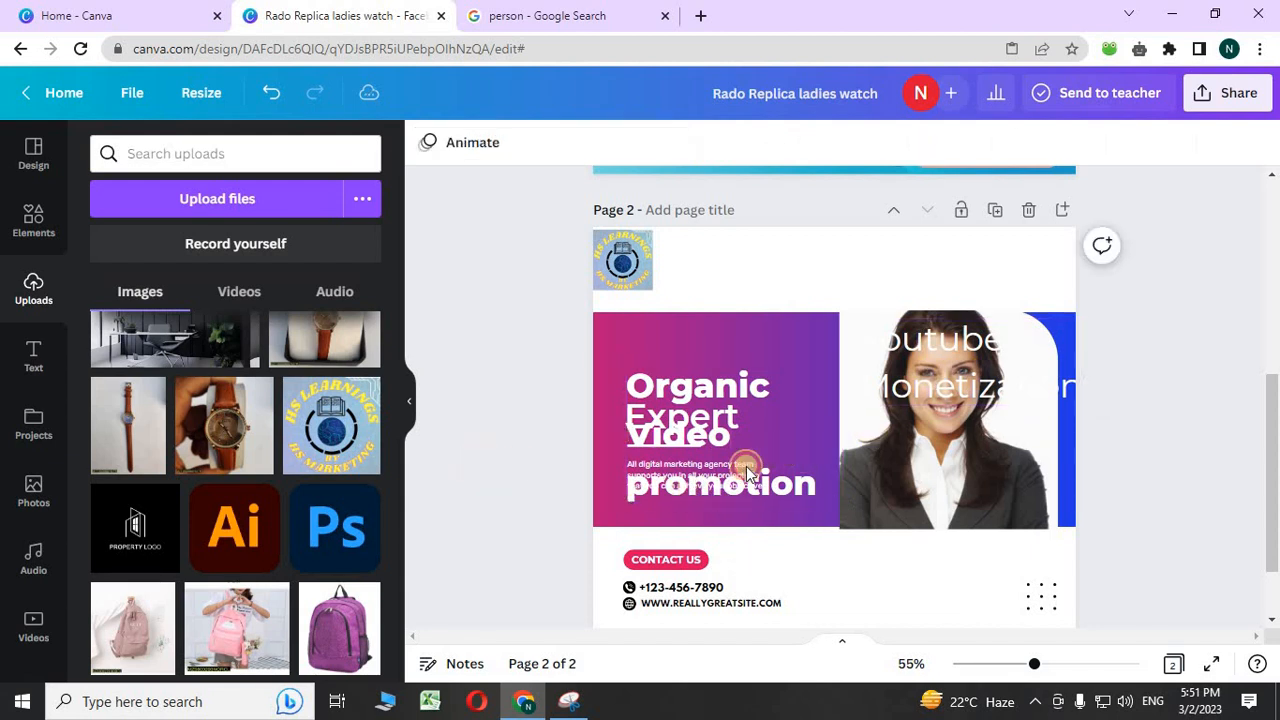
- Delete the leftover Expert text, the body paragraph and the short white line
drag(831, 441, 1086, 451)
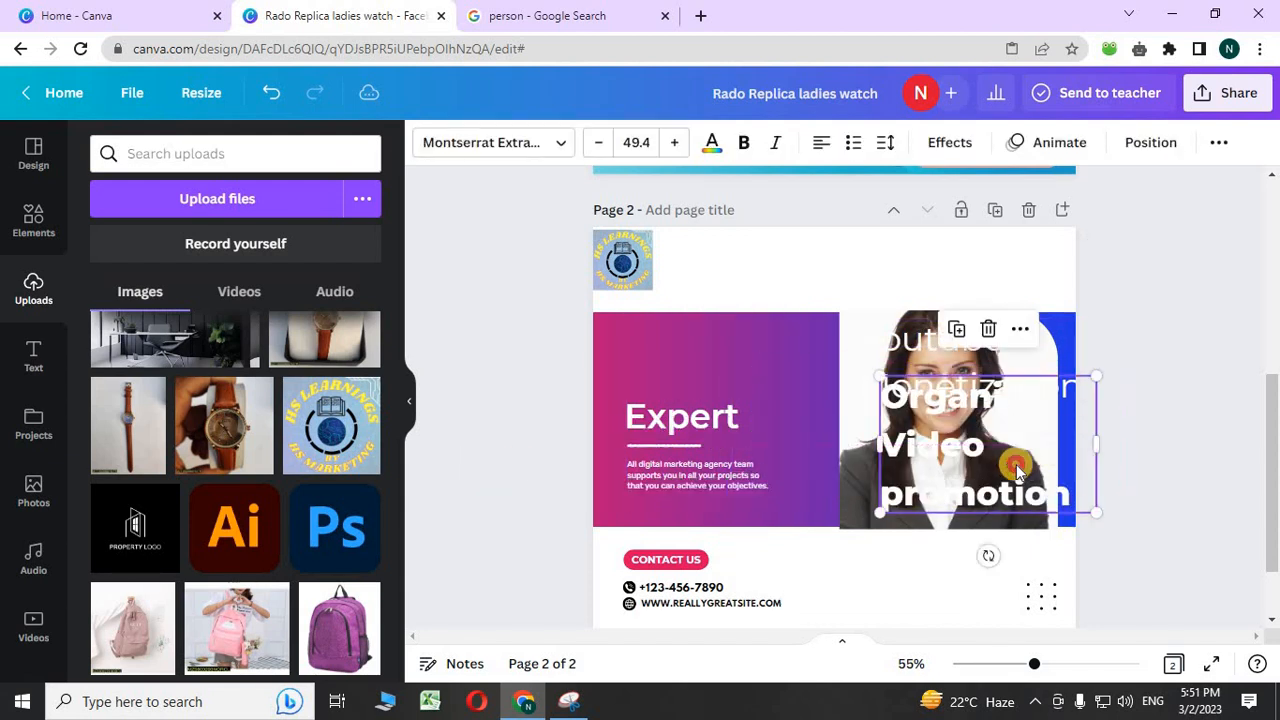
click(720, 410)
click(710, 352)
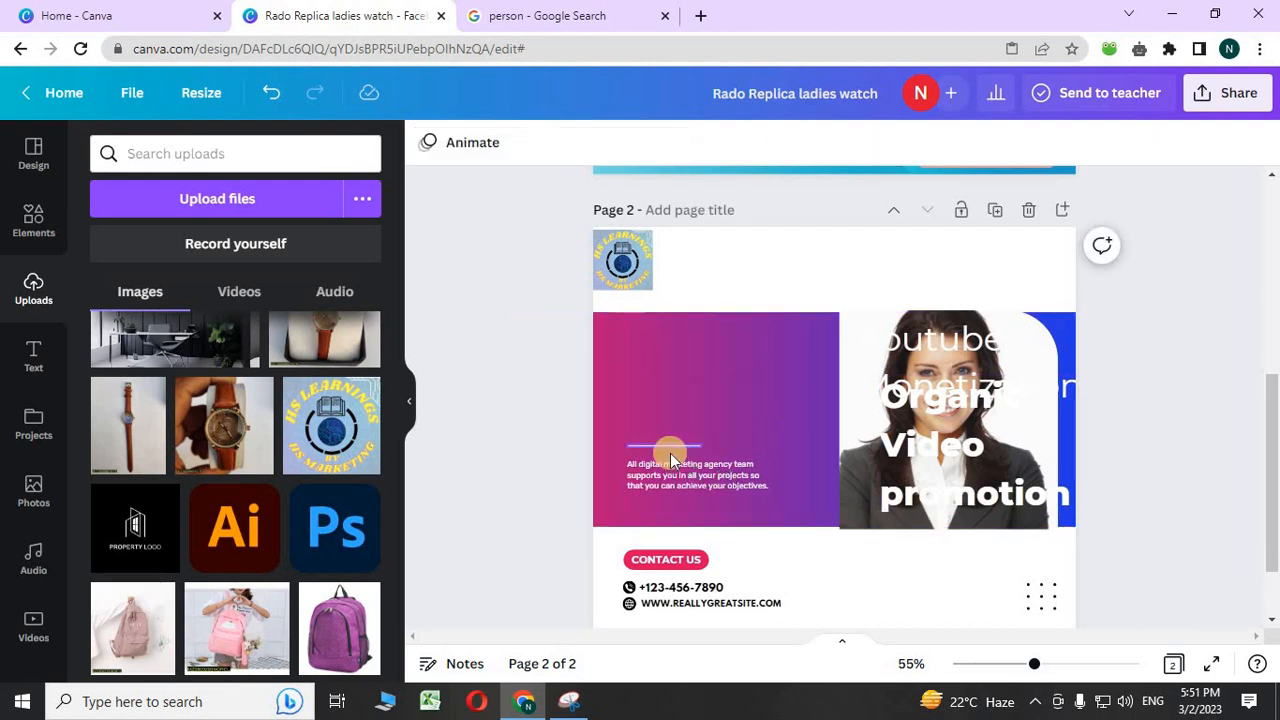
click(663, 476)
click(698, 418)
double_click(680, 437)
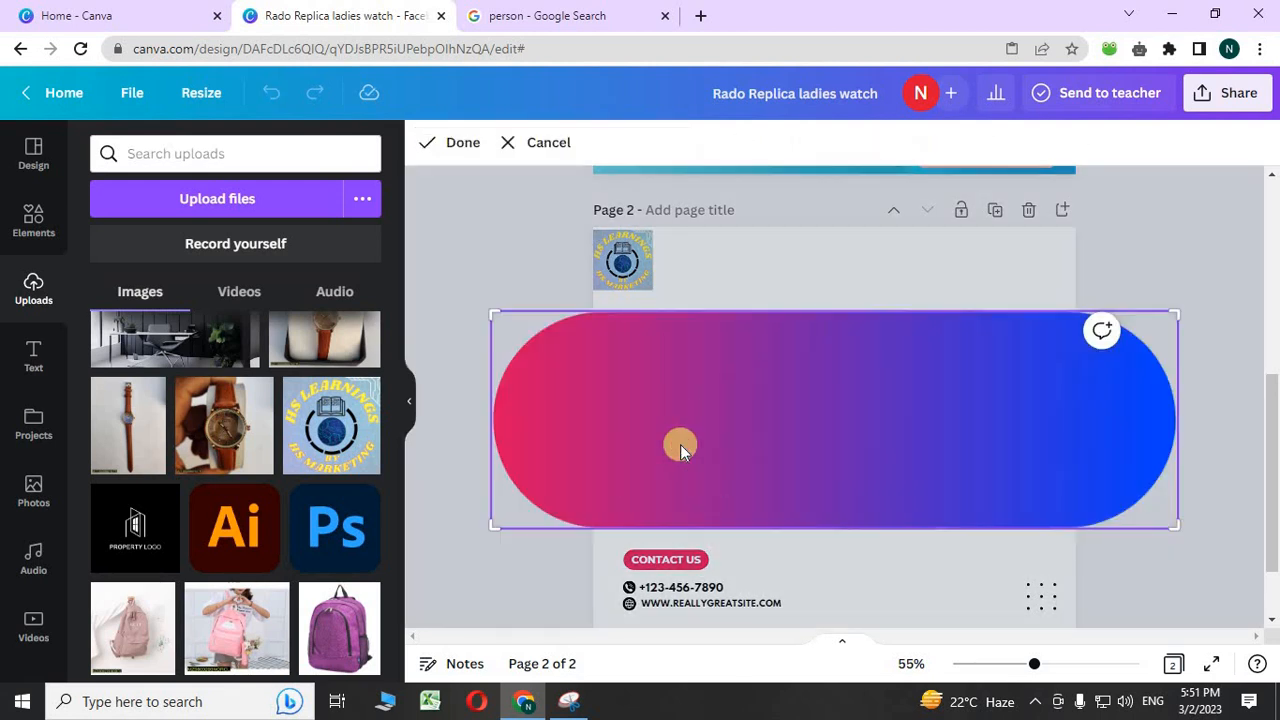
click(439, 465)
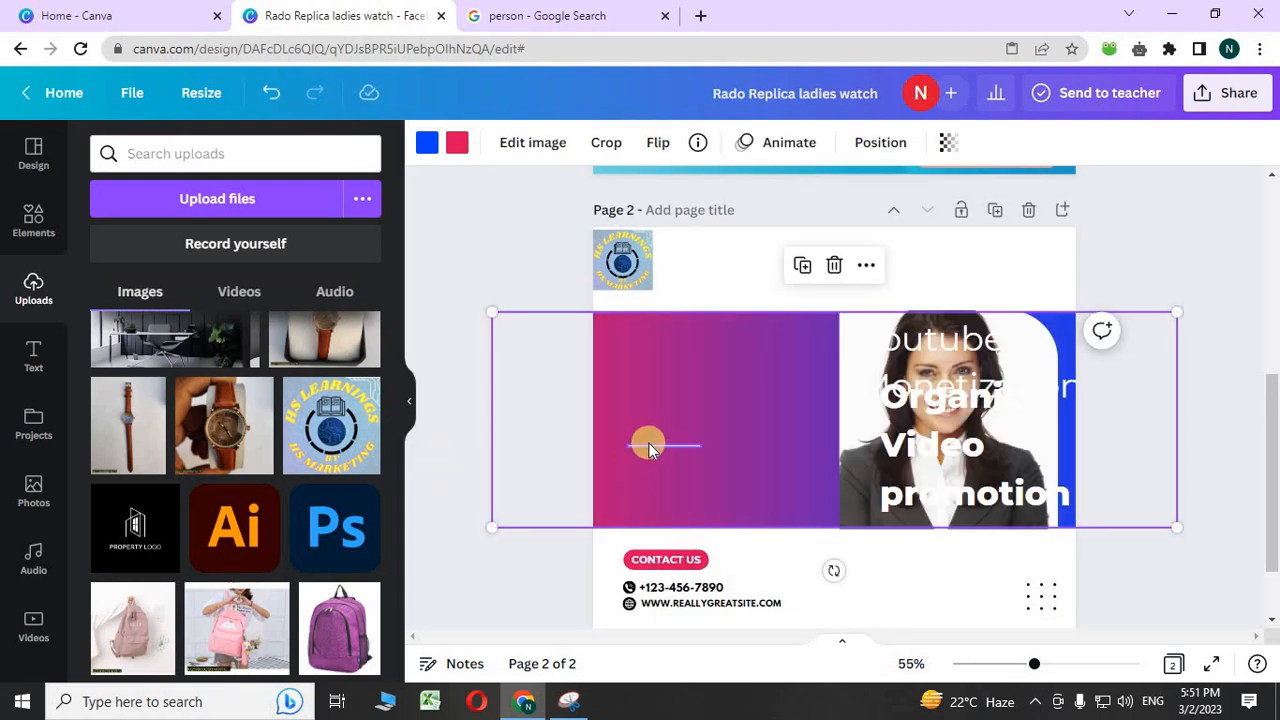
click(648, 445)
click(663, 397)
- Move both headings onto the gradient panel and widen the Organic Video promotion box
drag(877, 351, 650, 355)
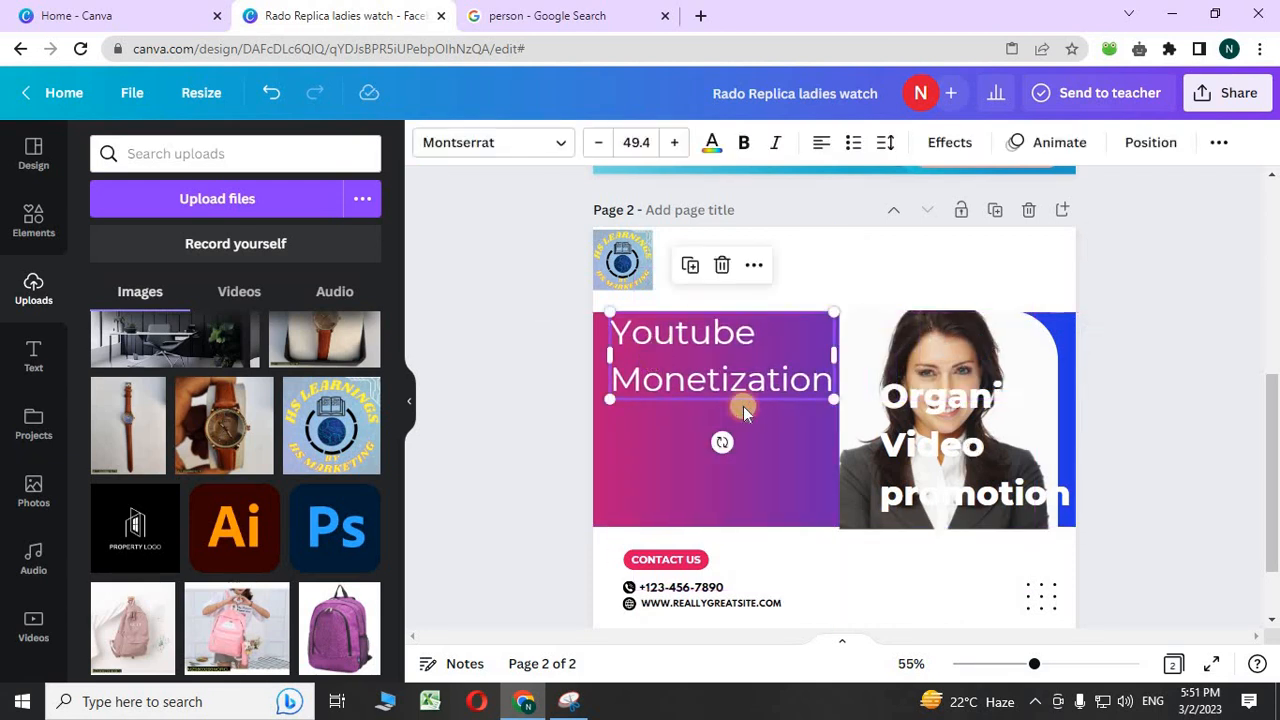
drag(884, 470, 618, 458)
drag(830, 452, 869, 459)
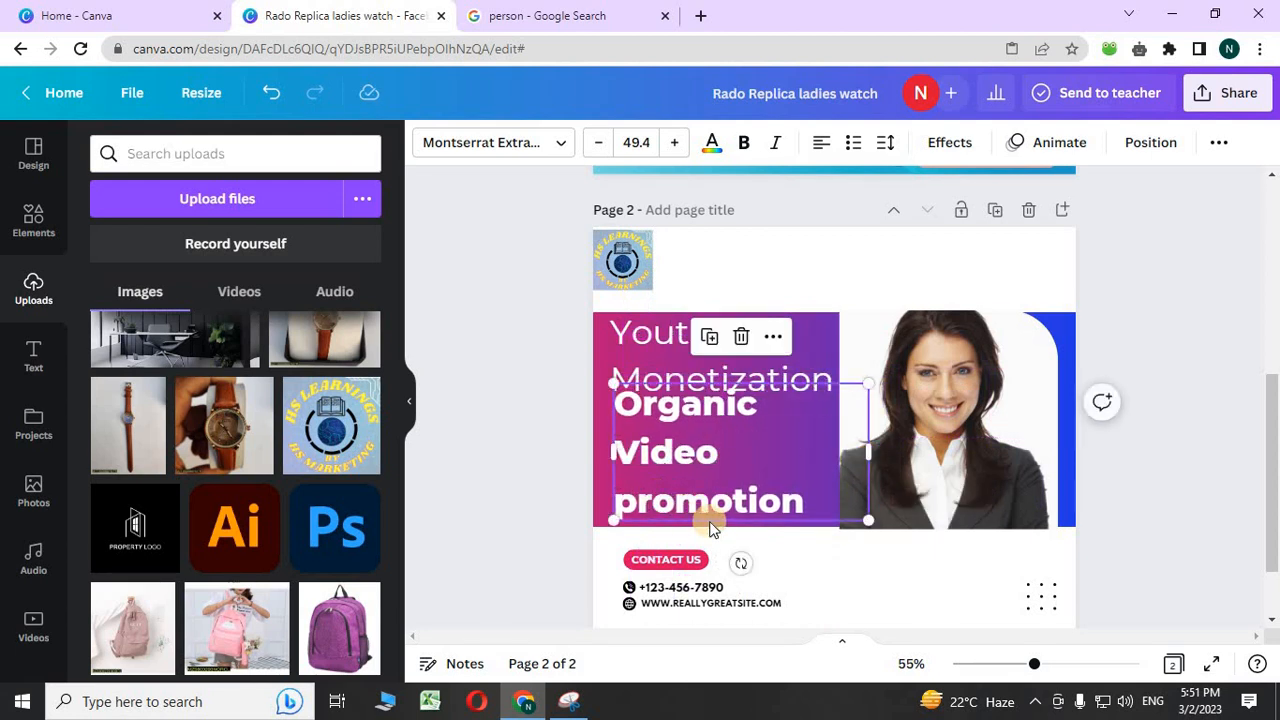
drag(633, 507, 714, 491)
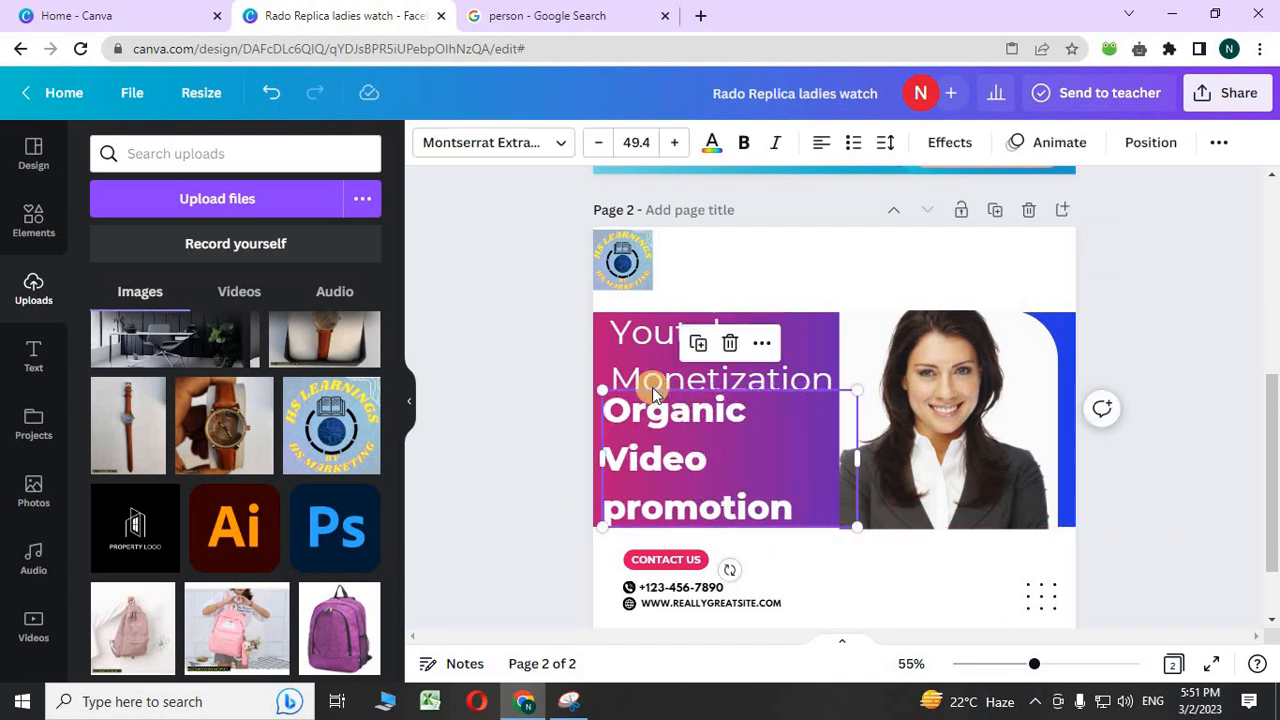
- Shrink Organic Video promotion to size 43.4 and align Youtube Monetization above it
click(599, 143)
click(599, 143)
click(599, 143)
click(599, 143)
click(599, 143)
click(599, 143)
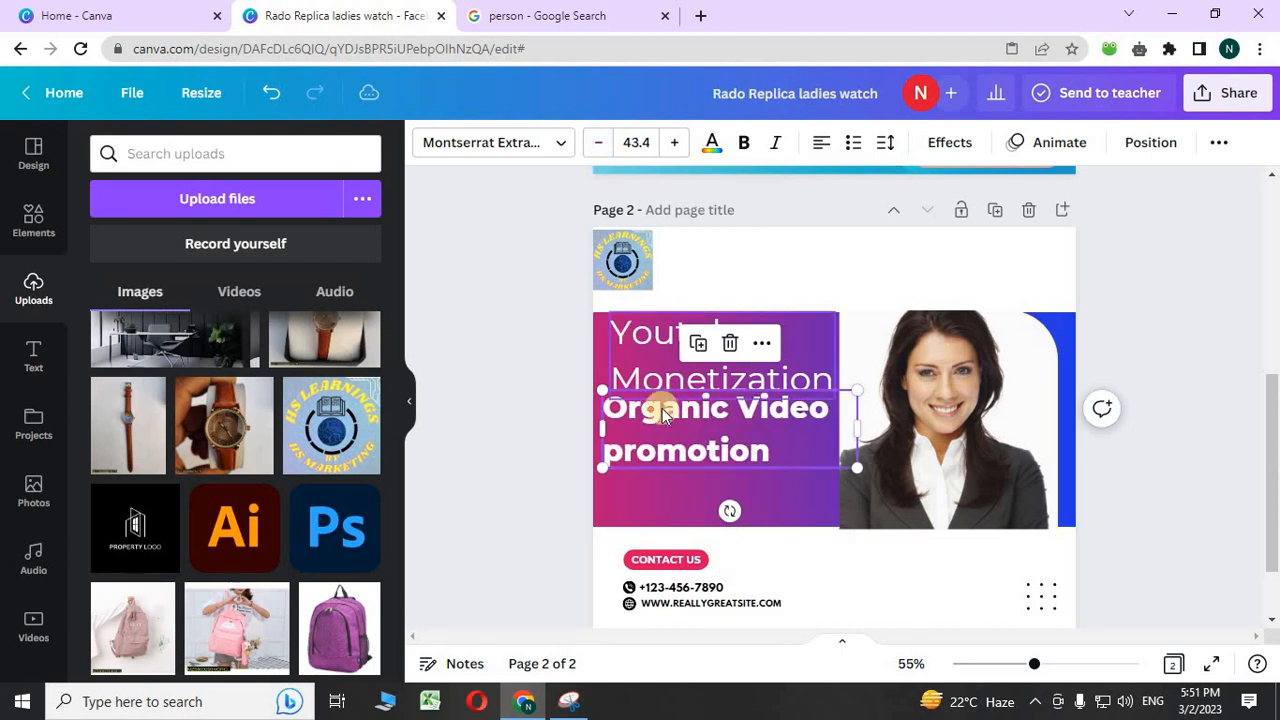
drag(726, 454, 724, 484)
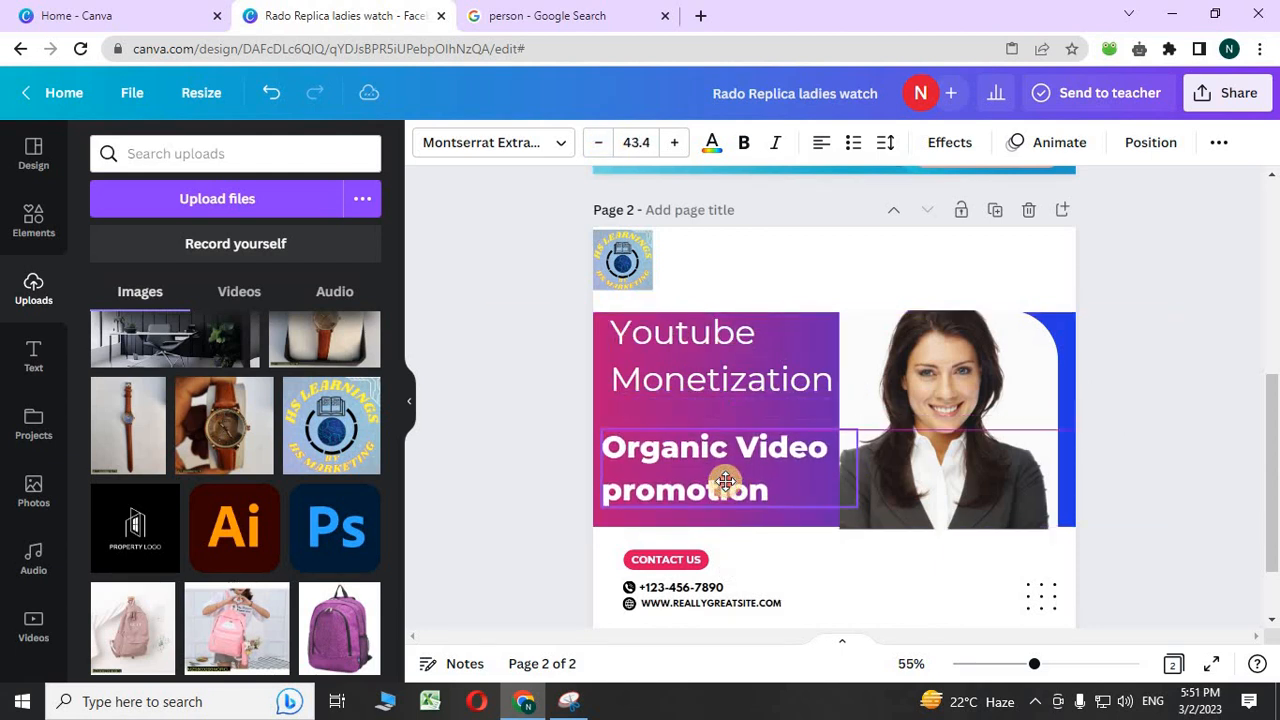
click(655, 383)
drag(655, 383, 648, 394)
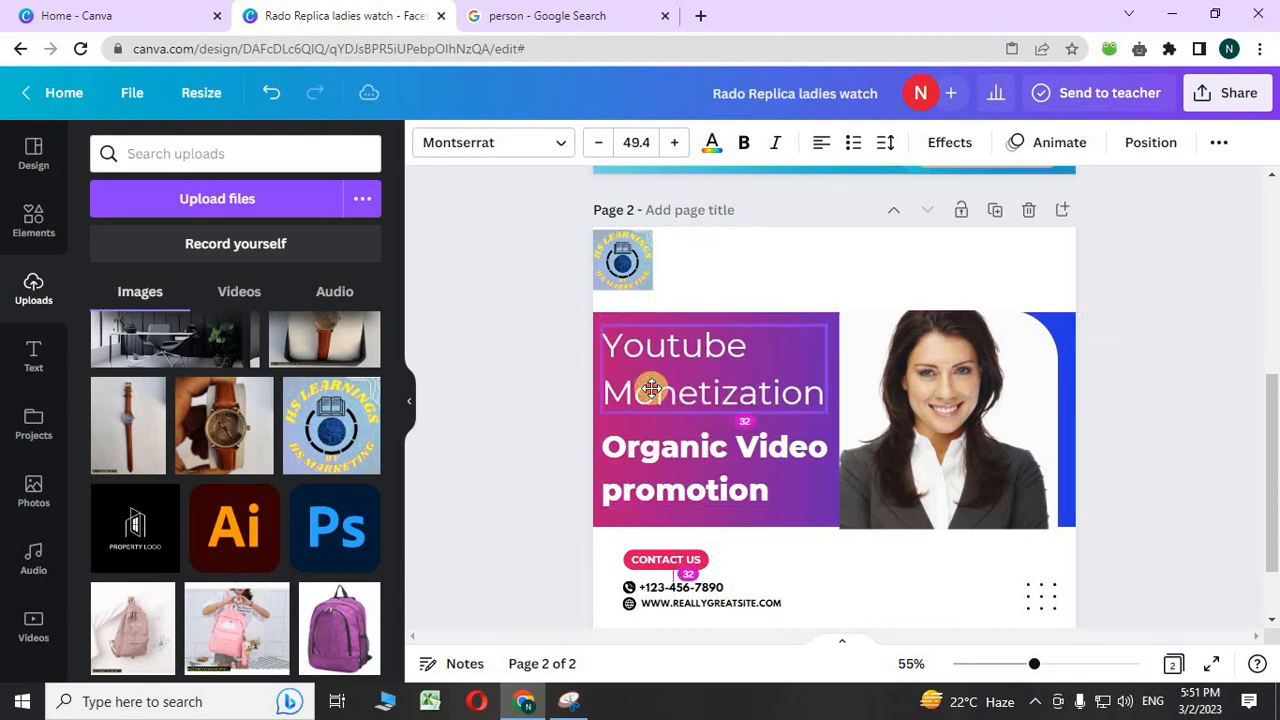
click(475, 388)
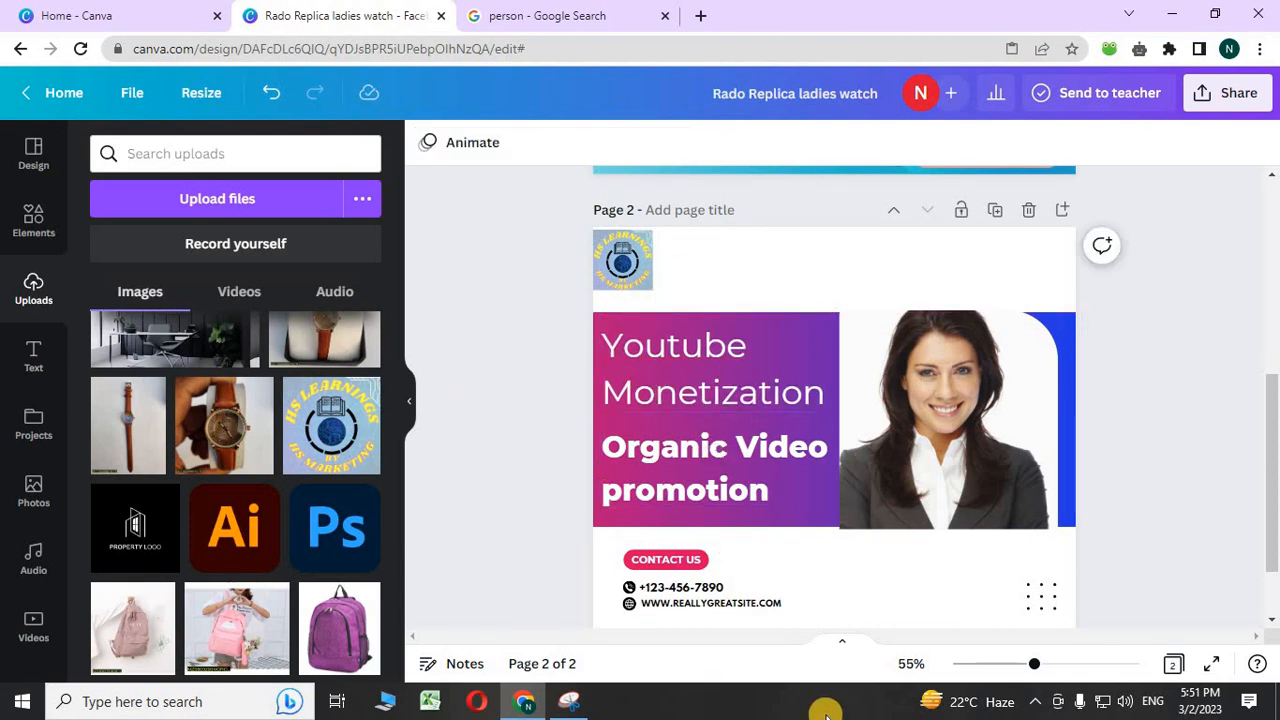
- Replace the sample phone number with the new phone number
click(686, 598)
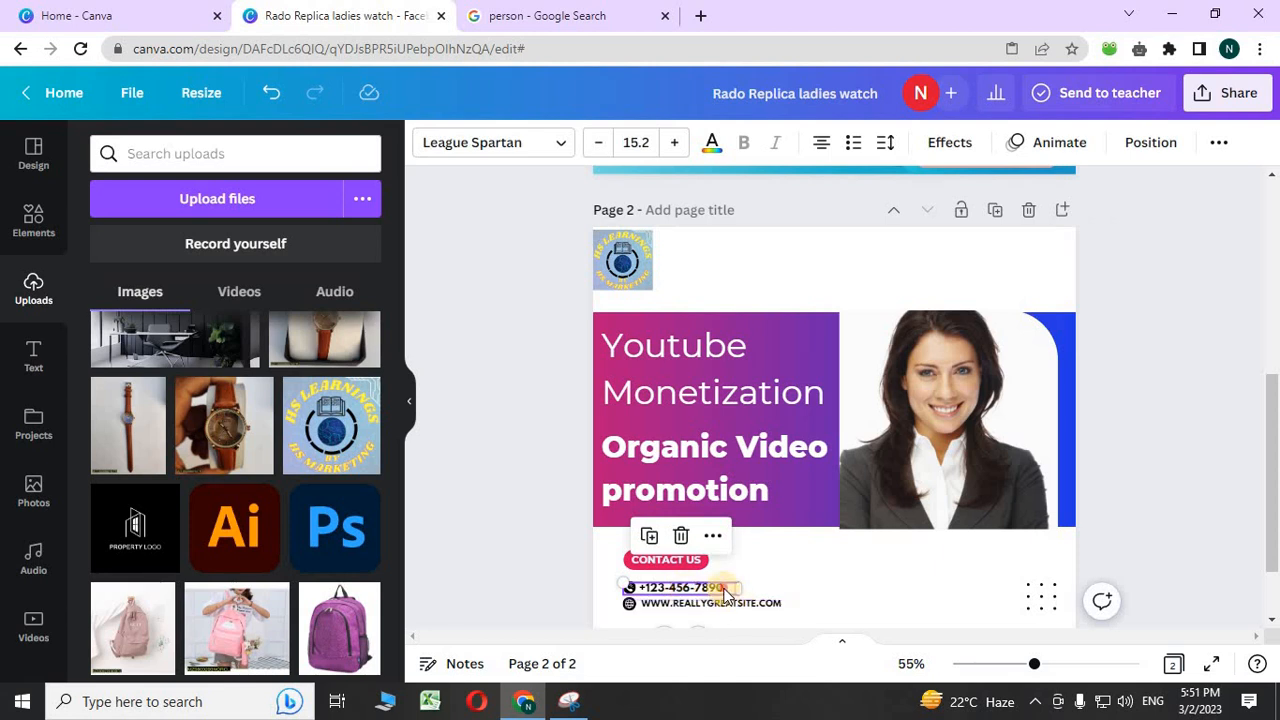
double_click(728, 588)
key(BackSpace)
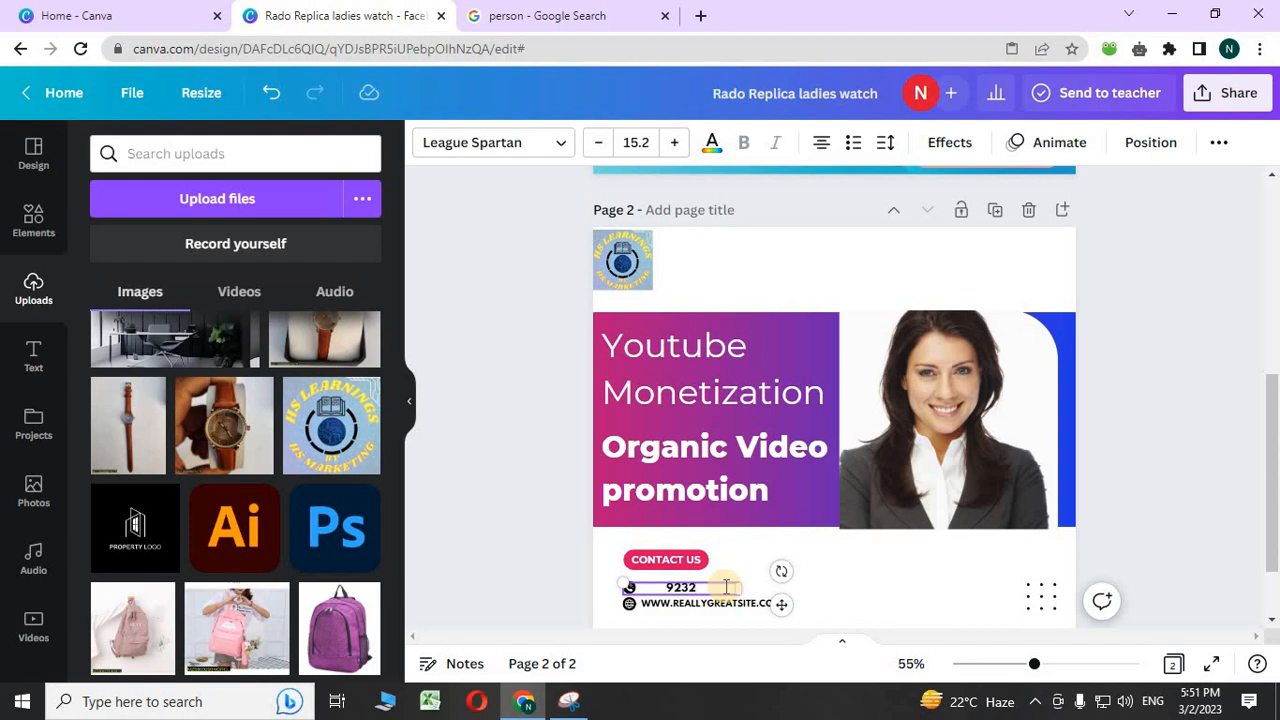
- Delete the website line and globe icon, then realign the phone number and its icon
click(703, 605)
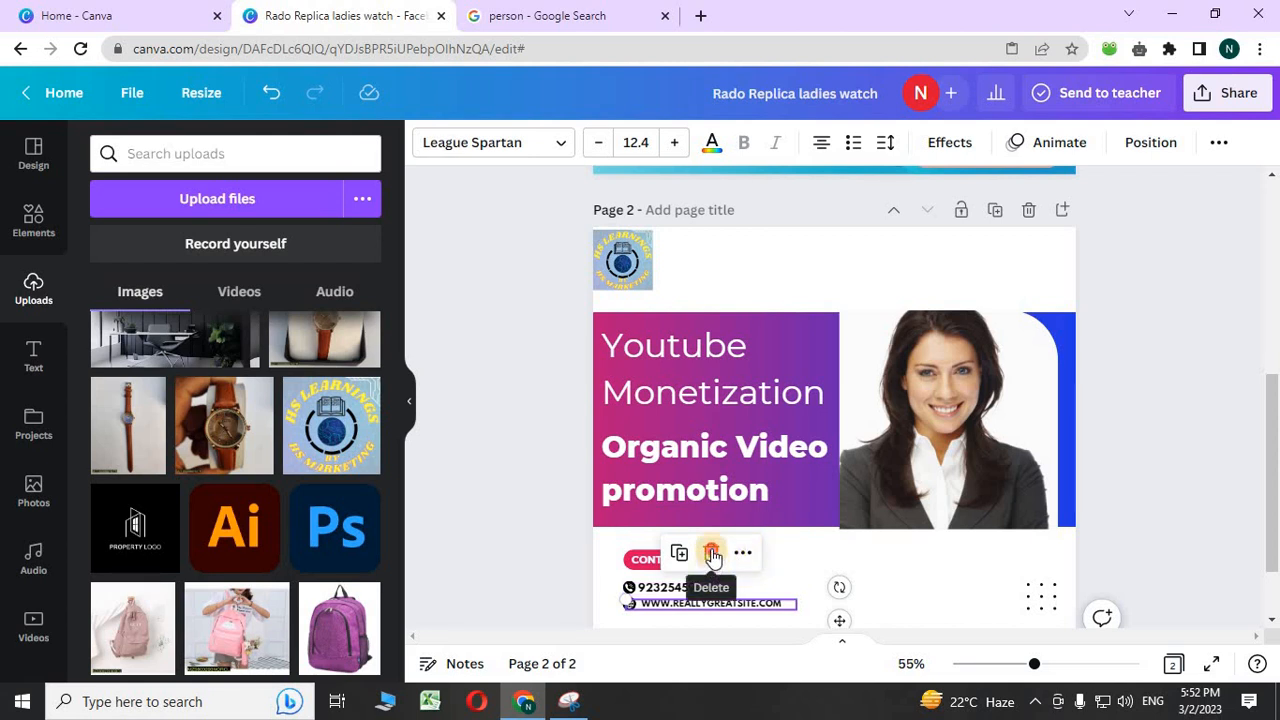
click(712, 556)
click(629, 603)
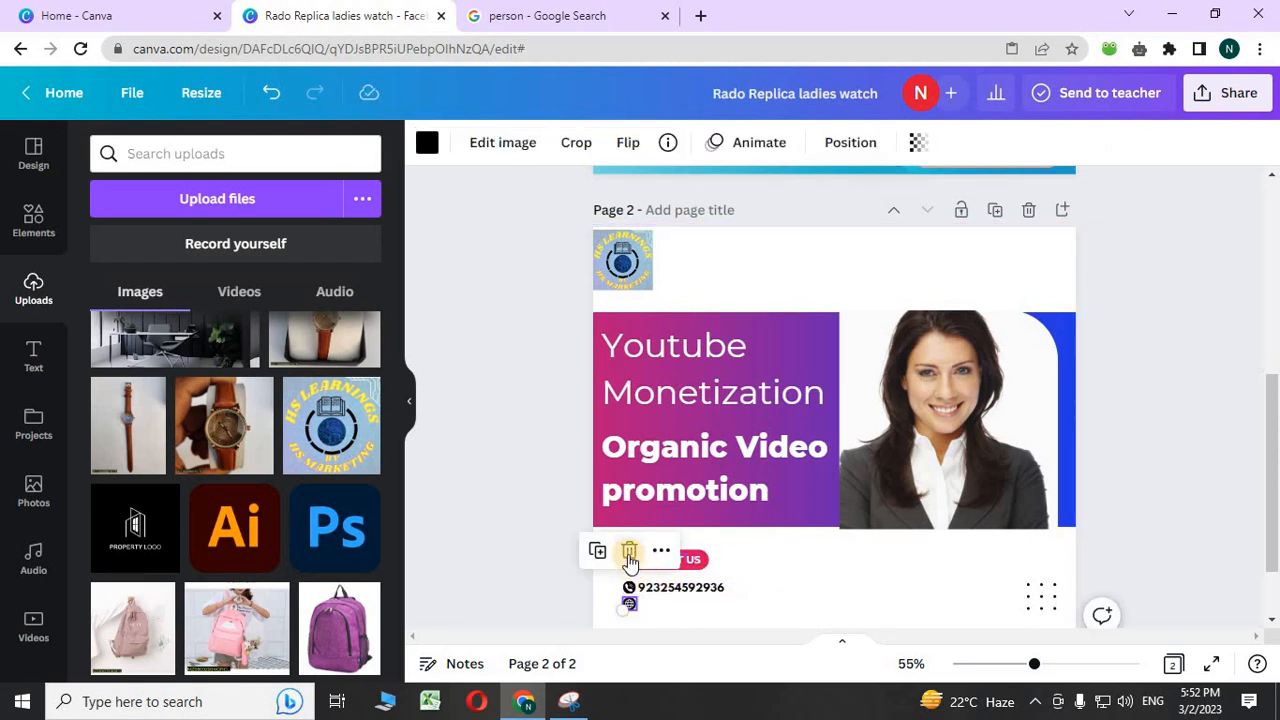
click(629, 553)
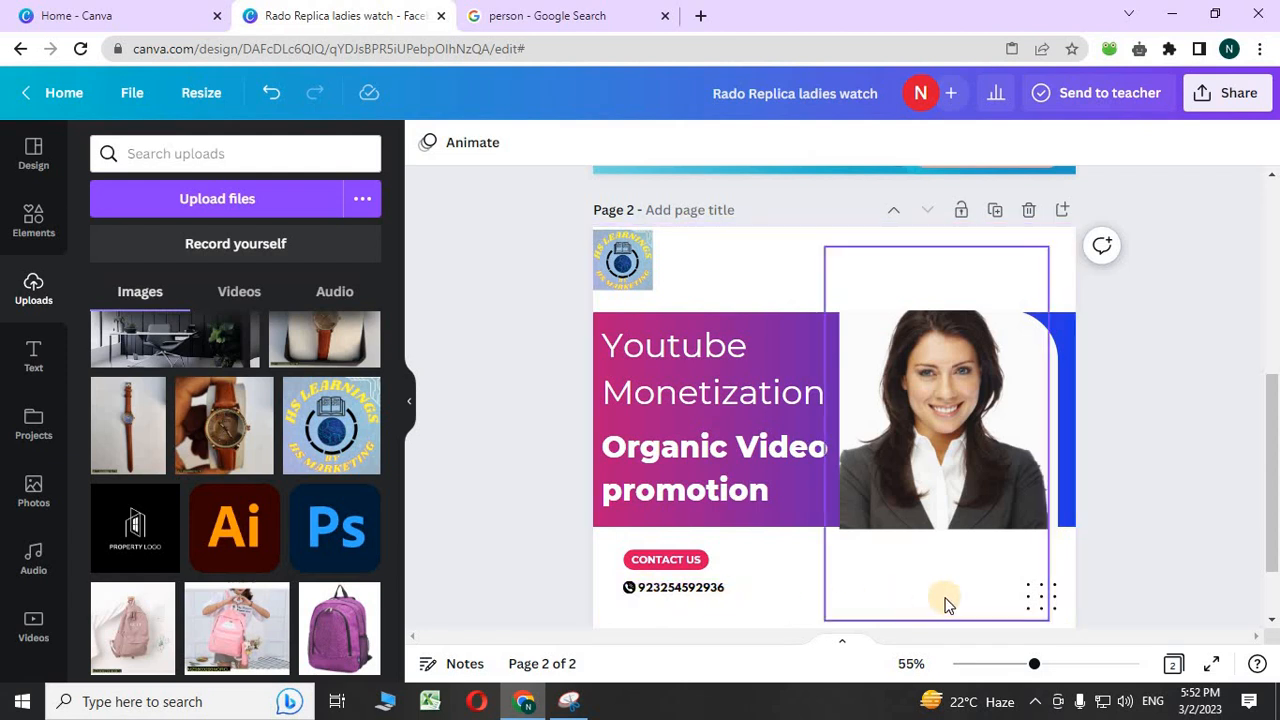
click(700, 588)
drag(700, 588, 703, 597)
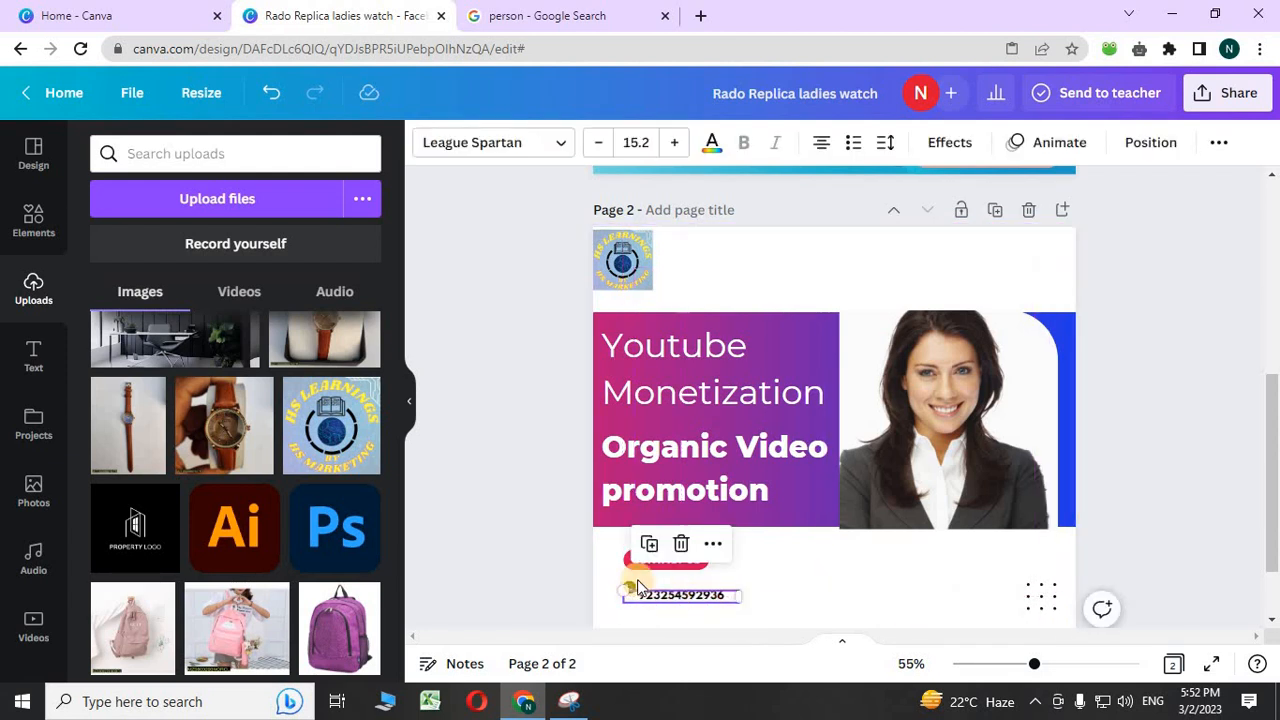
click(600, 591)
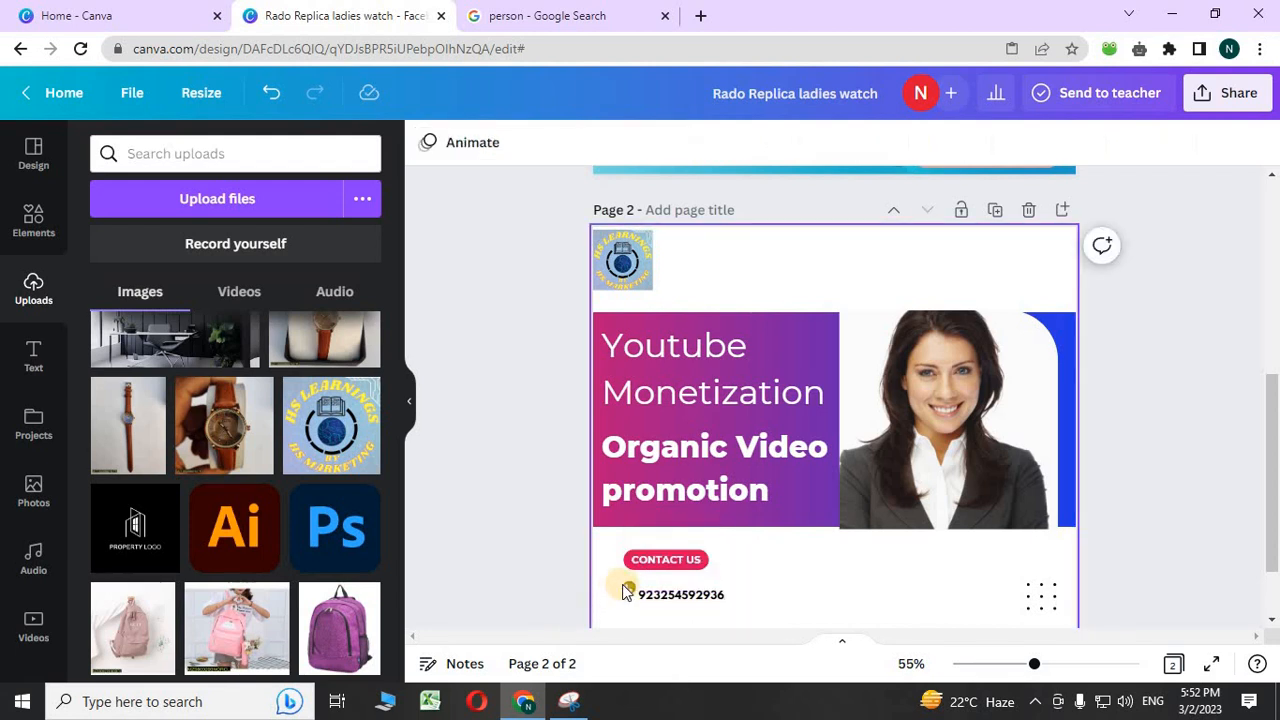
click(624, 586)
mouse_move(624, 586)
mouse_down()
mouse_move(674, 566)
mouse_move(643, 592)
mouse_up()
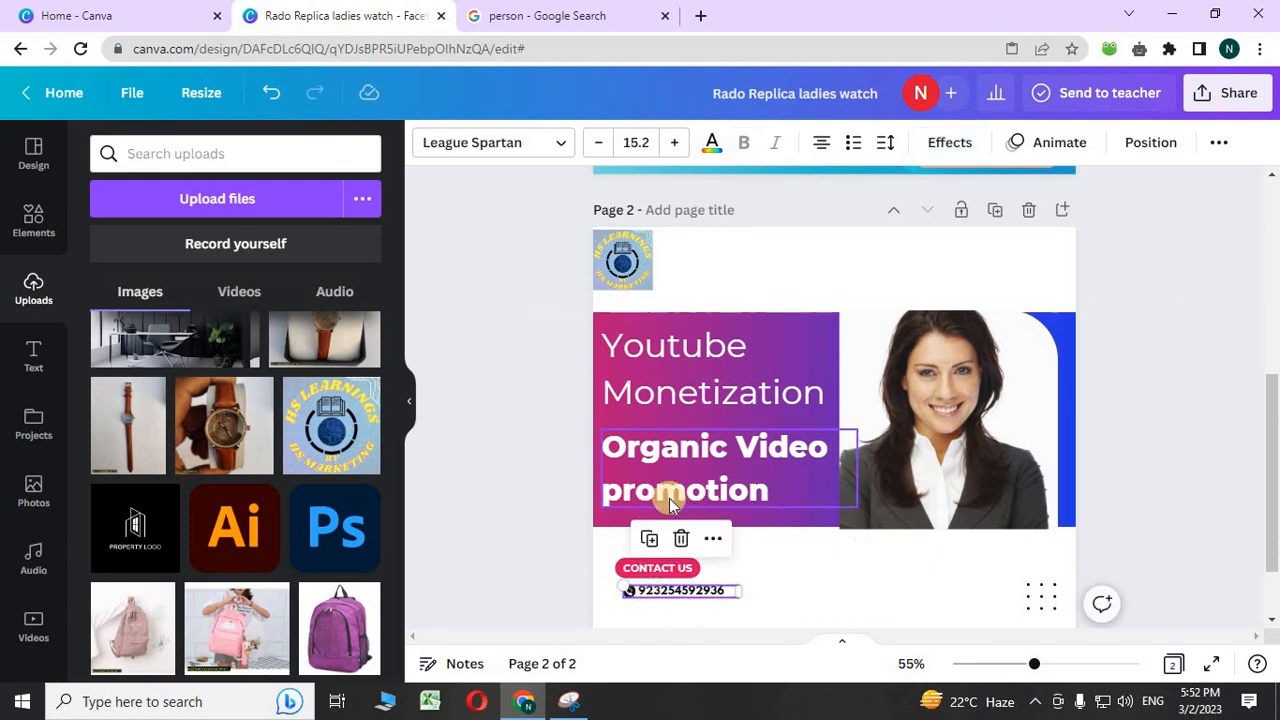
- Move Youtube Monetization and Organic Video promotion higher and closer together on the gradient
drag(705, 345, 702, 326)
drag(674, 457, 677, 429)
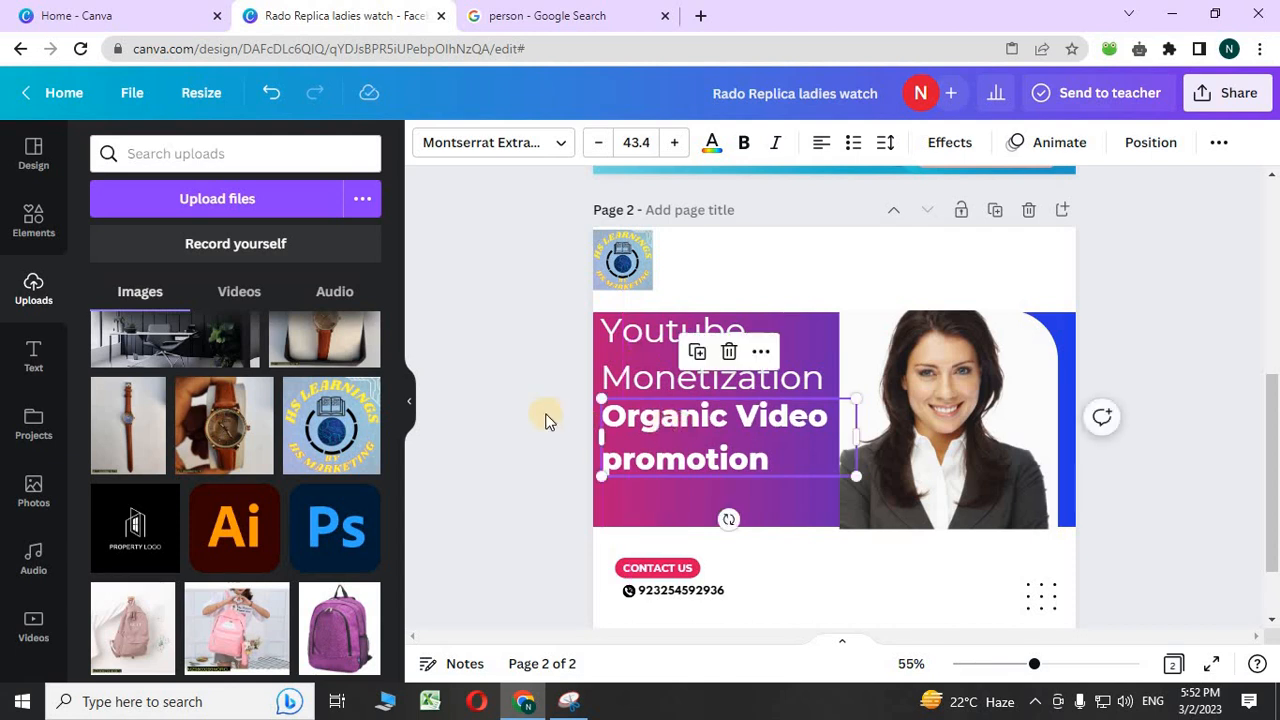
click(536, 415)
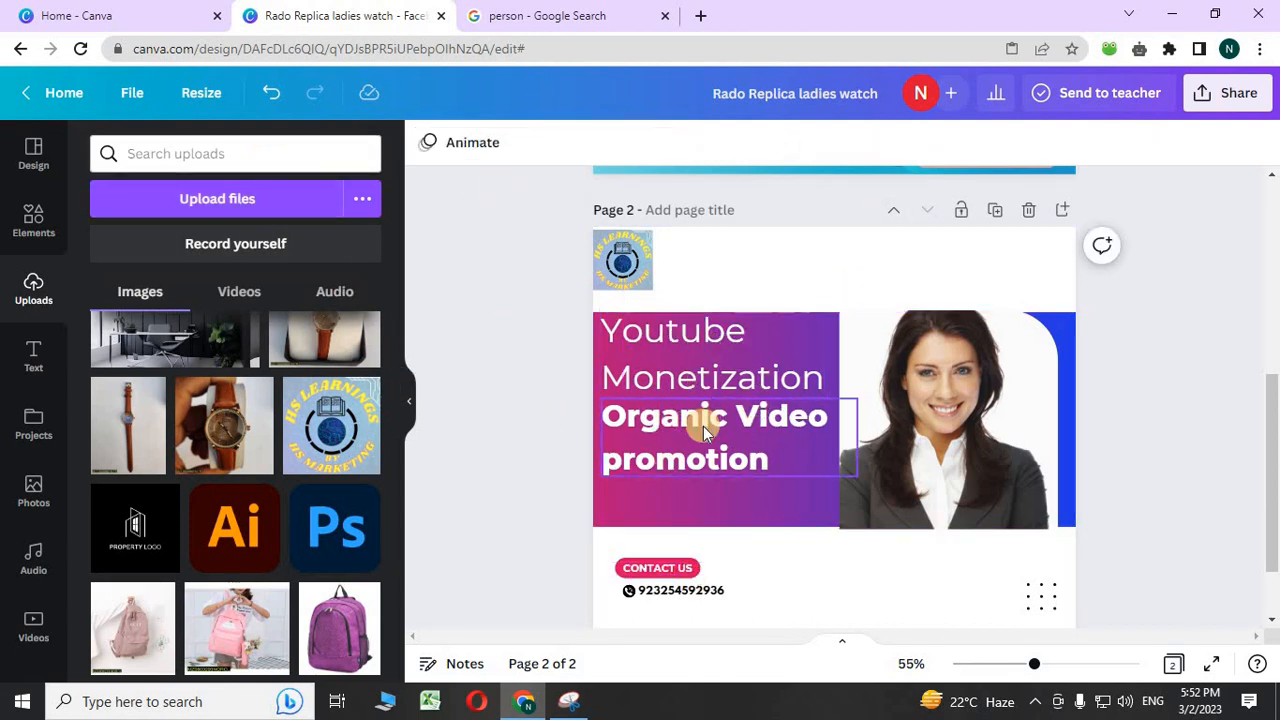
mouse_move(700, 423)
mouse_down()
mouse_move(698, 450)
mouse_move(706, 430)
mouse_up()
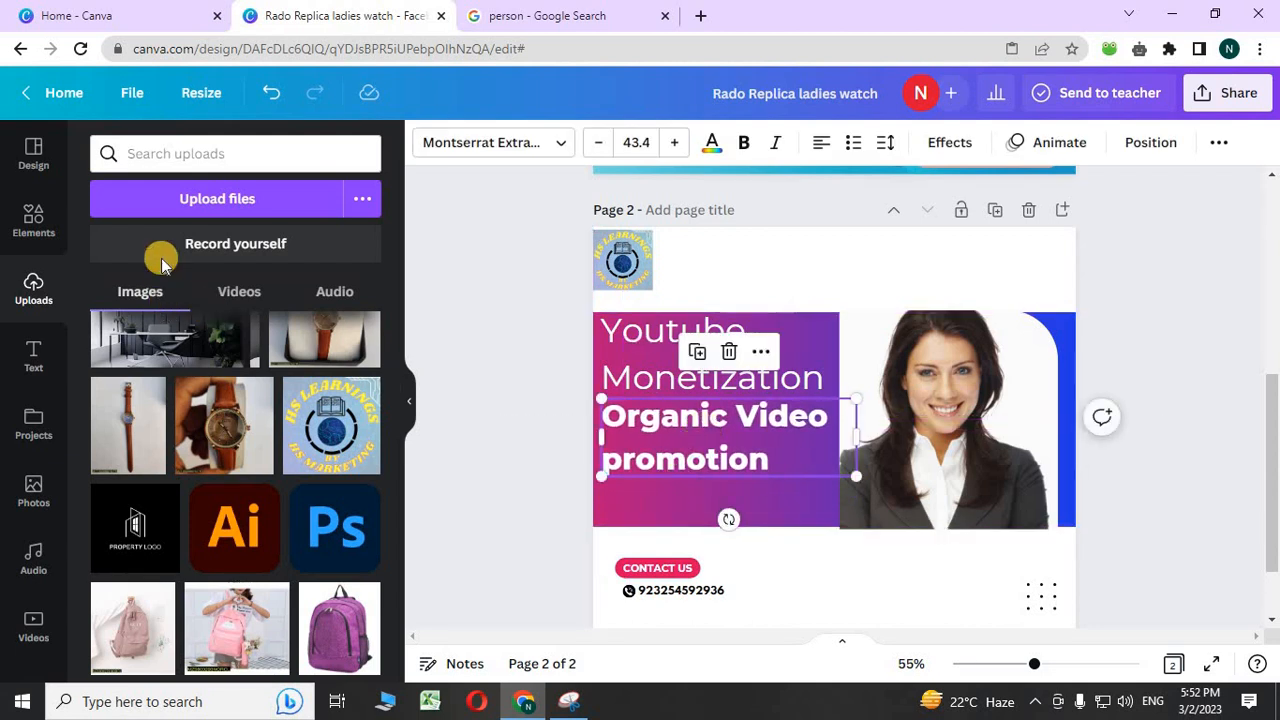
- Add a new text box under the headings for the JUST IN 2000 tag
click(25, 350)
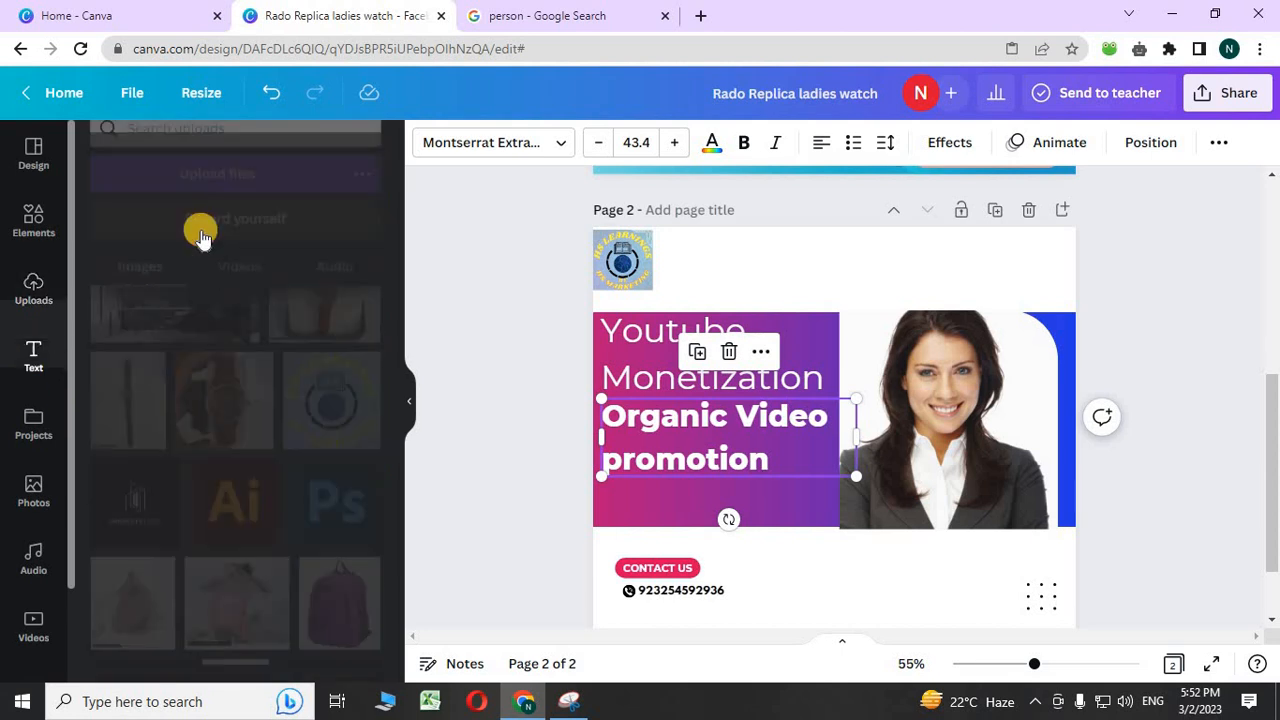
click(230, 215)
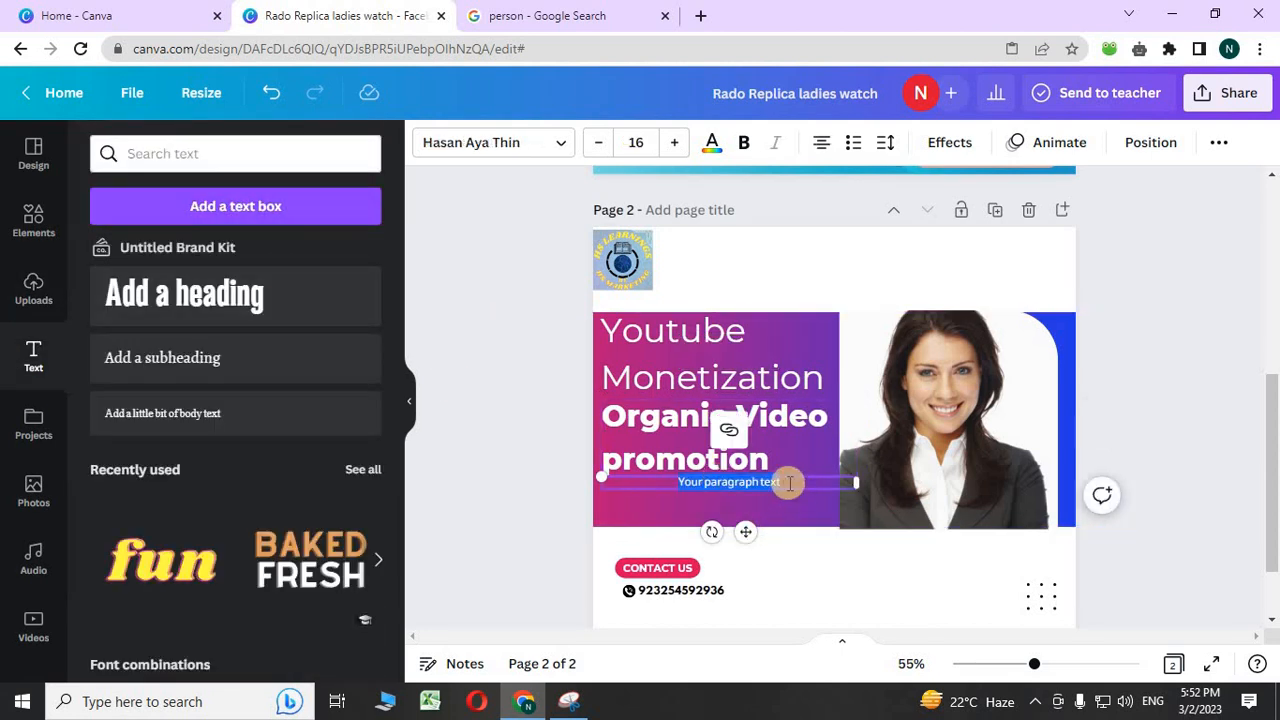
key(BackSpace)
key(BackSpace)
key(BackSpace)
key(BackSpace)
key(BackSpace)
key(BackSpace)
key(BackSpace)
key(BackSpace)
key(BackSpace)
key(BackSpace)
key(BackSpace)
key(BackSpace)
key(BackSpace)
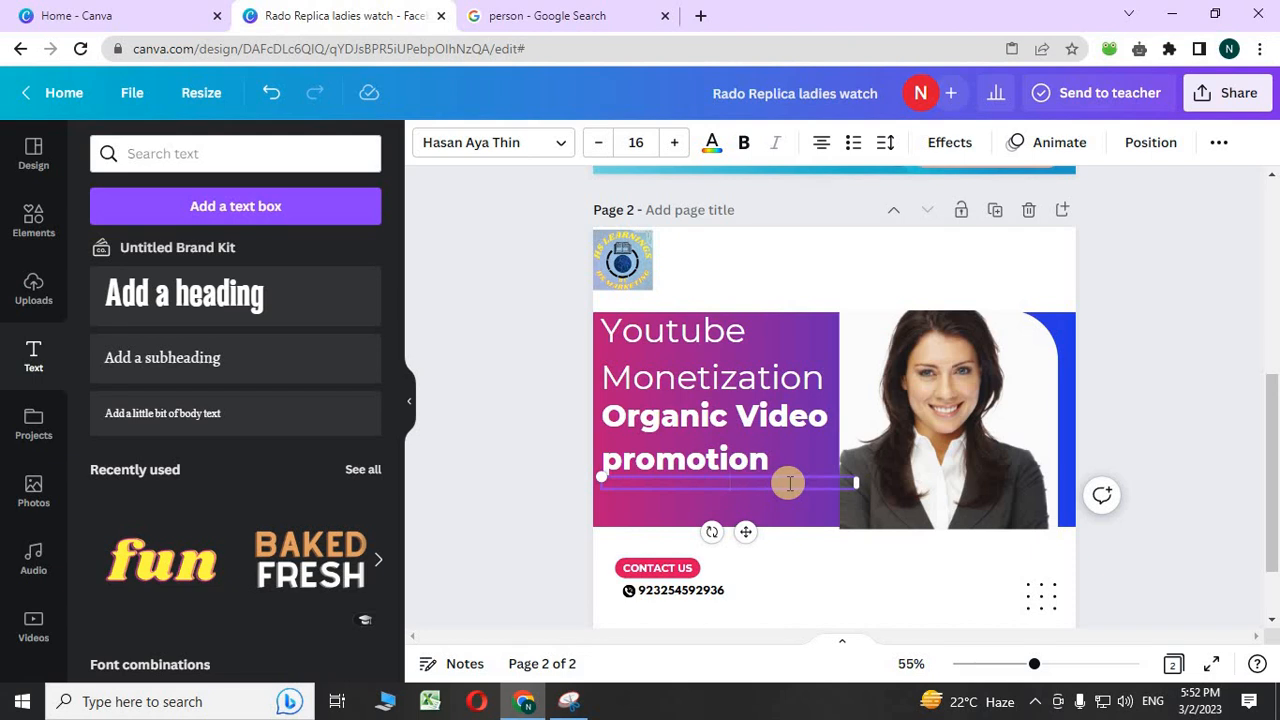
key(ctrl+j)
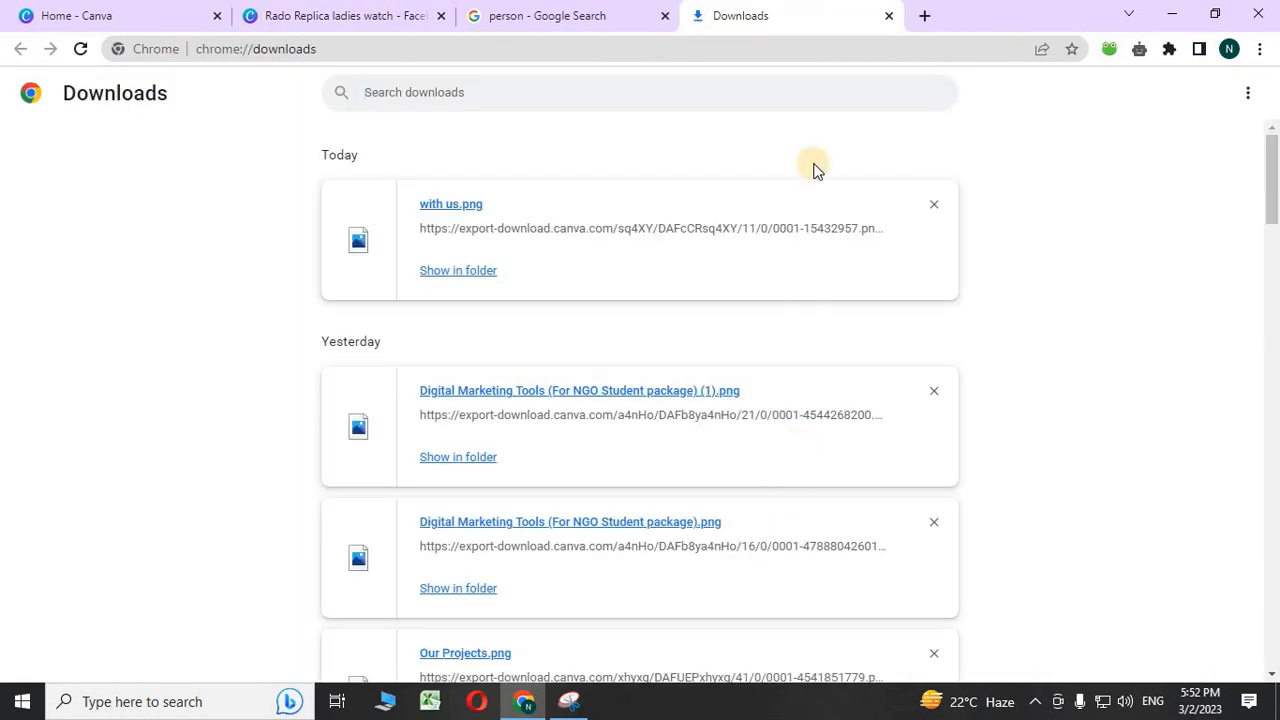
key(ctrl+w)
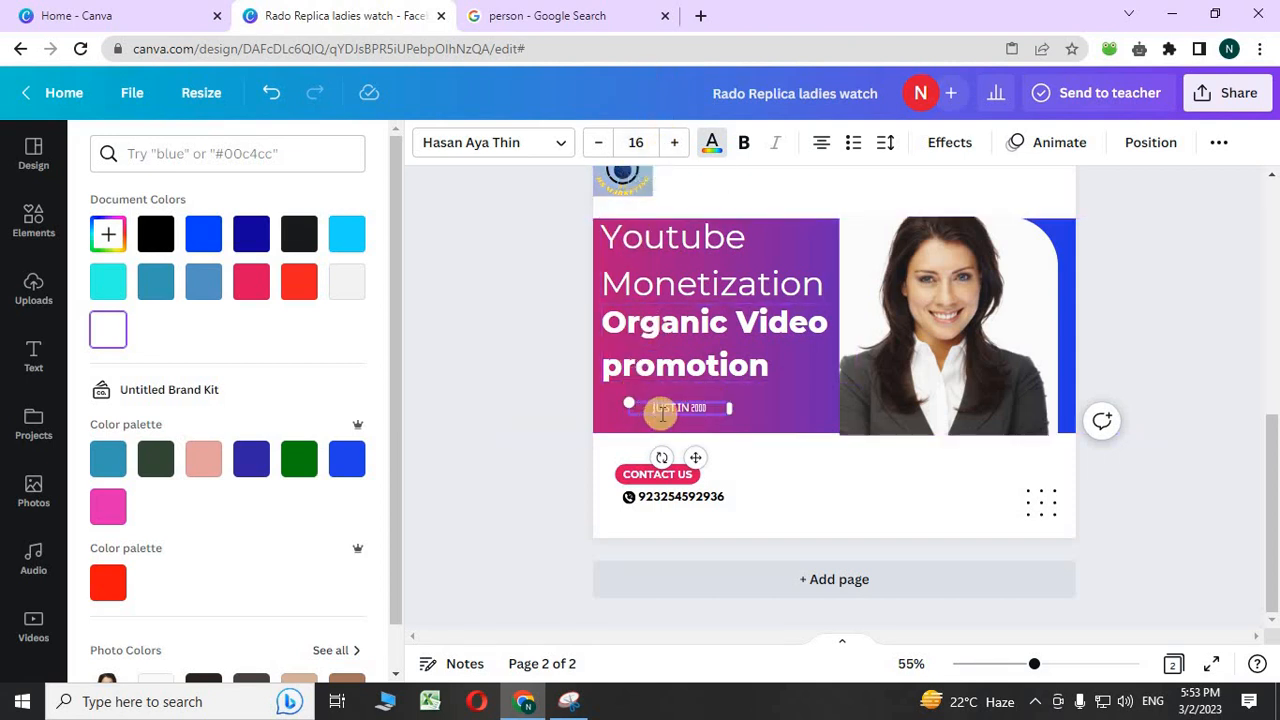
- Enlarge the JUST IN 2000 text to size 30 and widen its box
click(670, 145)
click(670, 145)
click(670, 145)
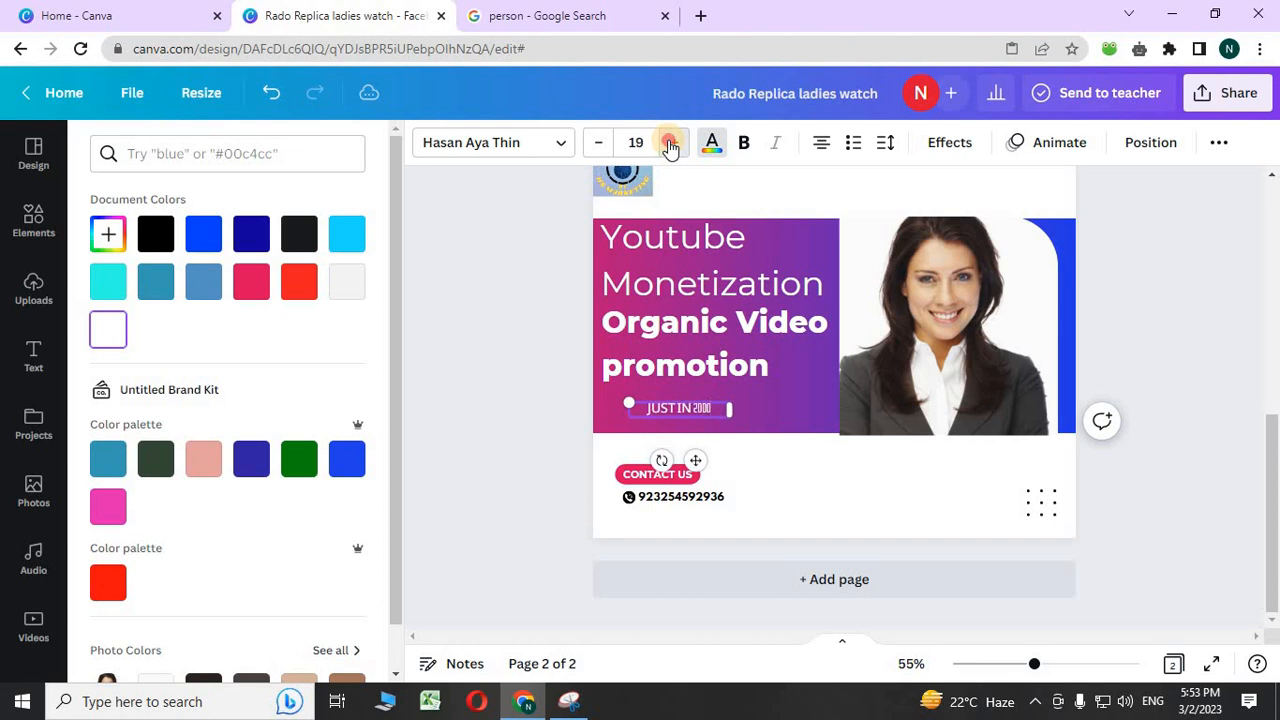
click(670, 145)
click(670, 145)
click(670, 145)
click(670, 145)
click(670, 145)
click(670, 145)
click(670, 145)
click(670, 145)
click(670, 145)
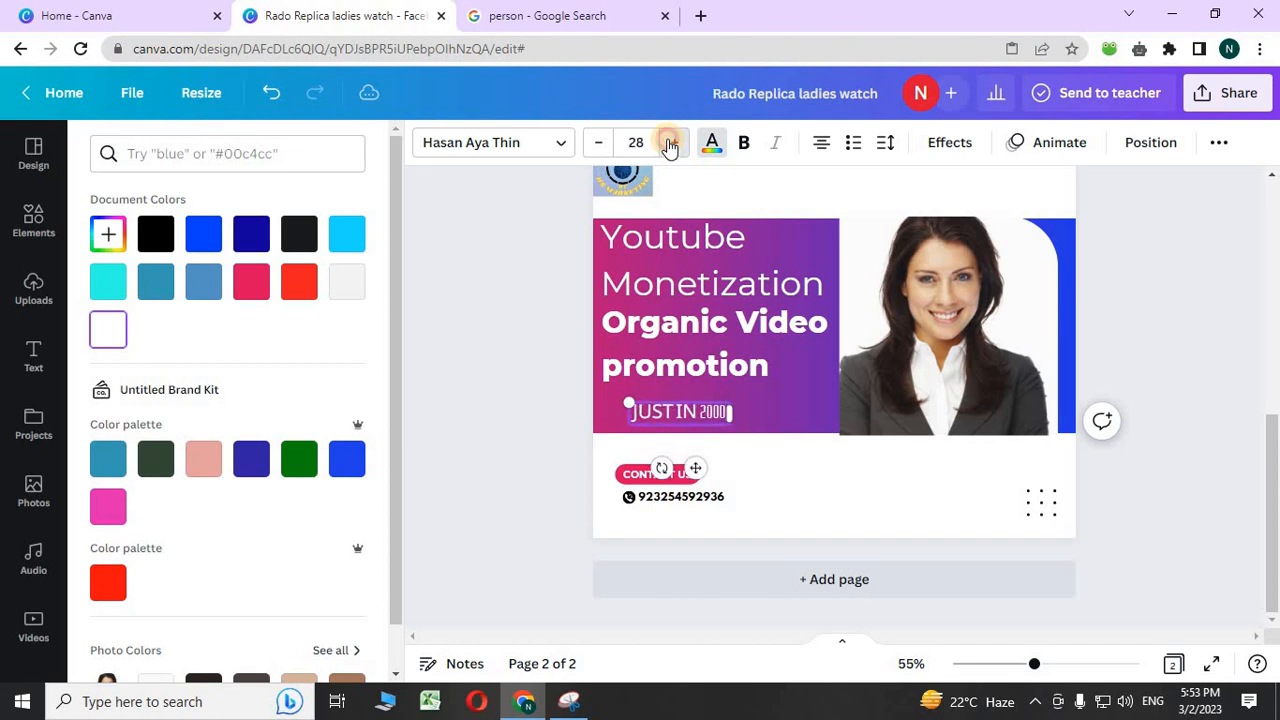
click(670, 145)
click(670, 145)
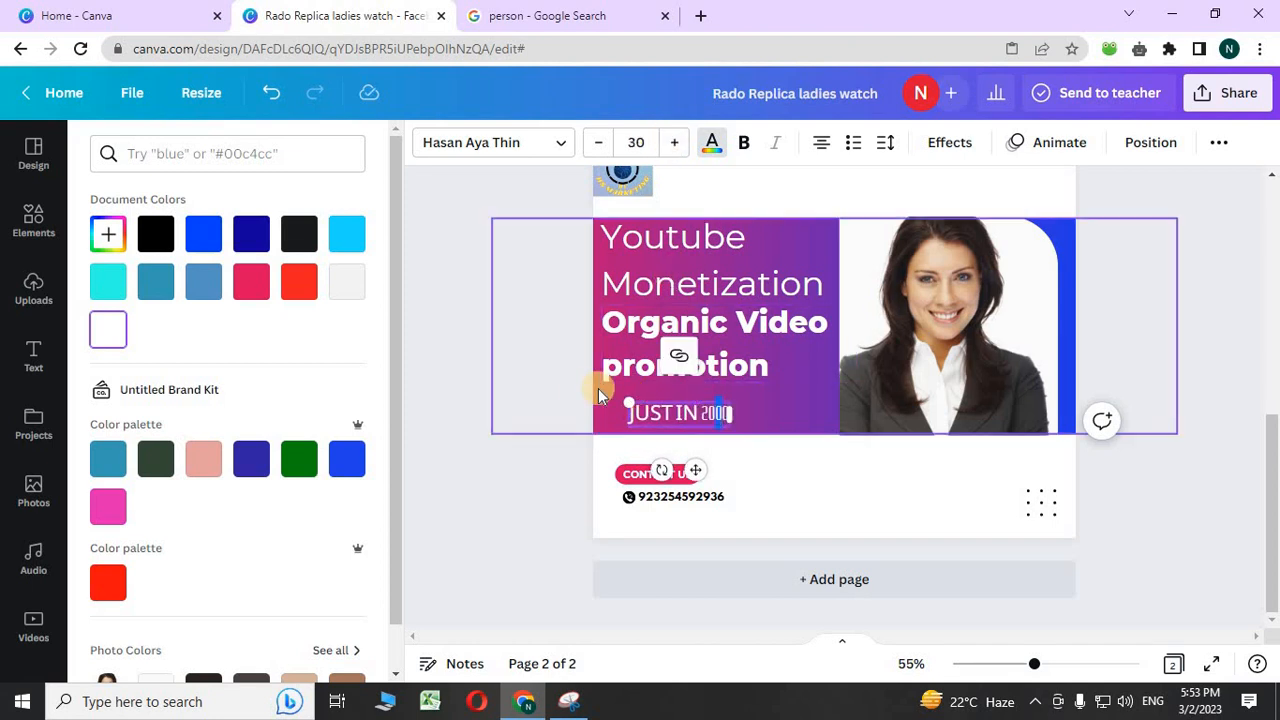
click(750, 416)
mouse_move(752, 420)
mouse_down()
mouse_move(736, 414)
mouse_move(766, 414)
mouse_up()
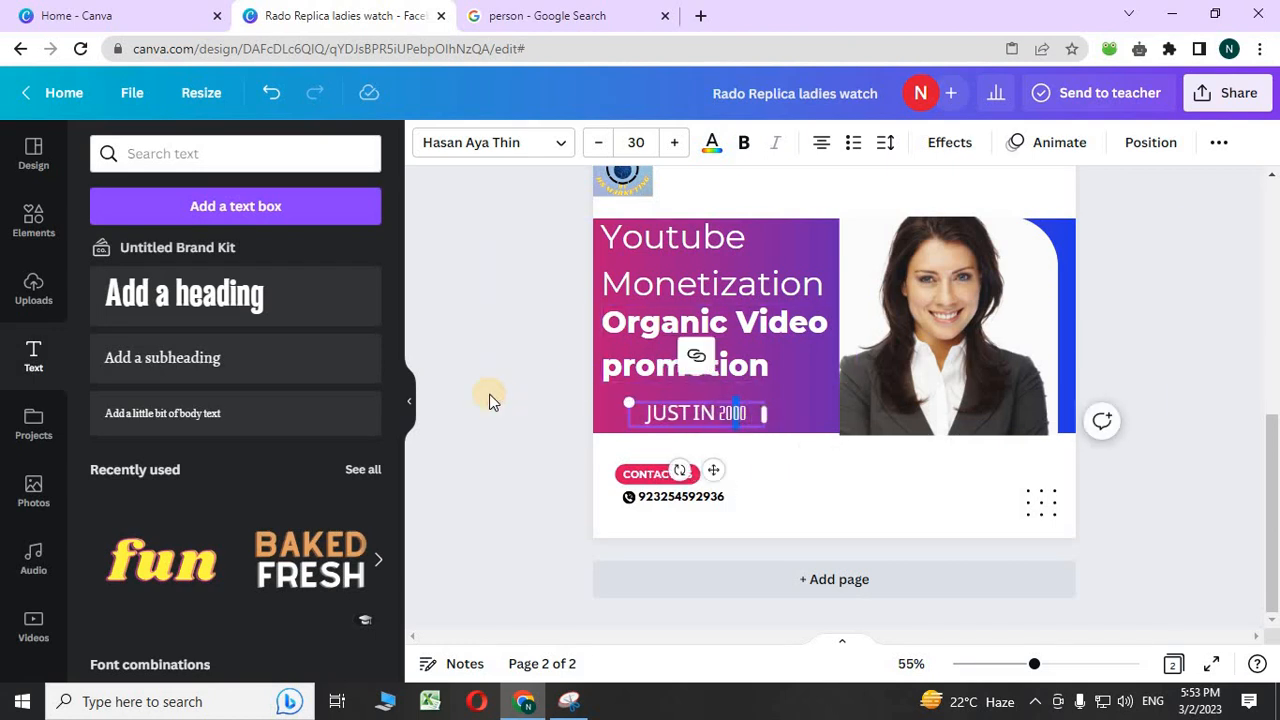
click(694, 410)
- Set the JUST IN 2000 text colour to black
click(712, 145)
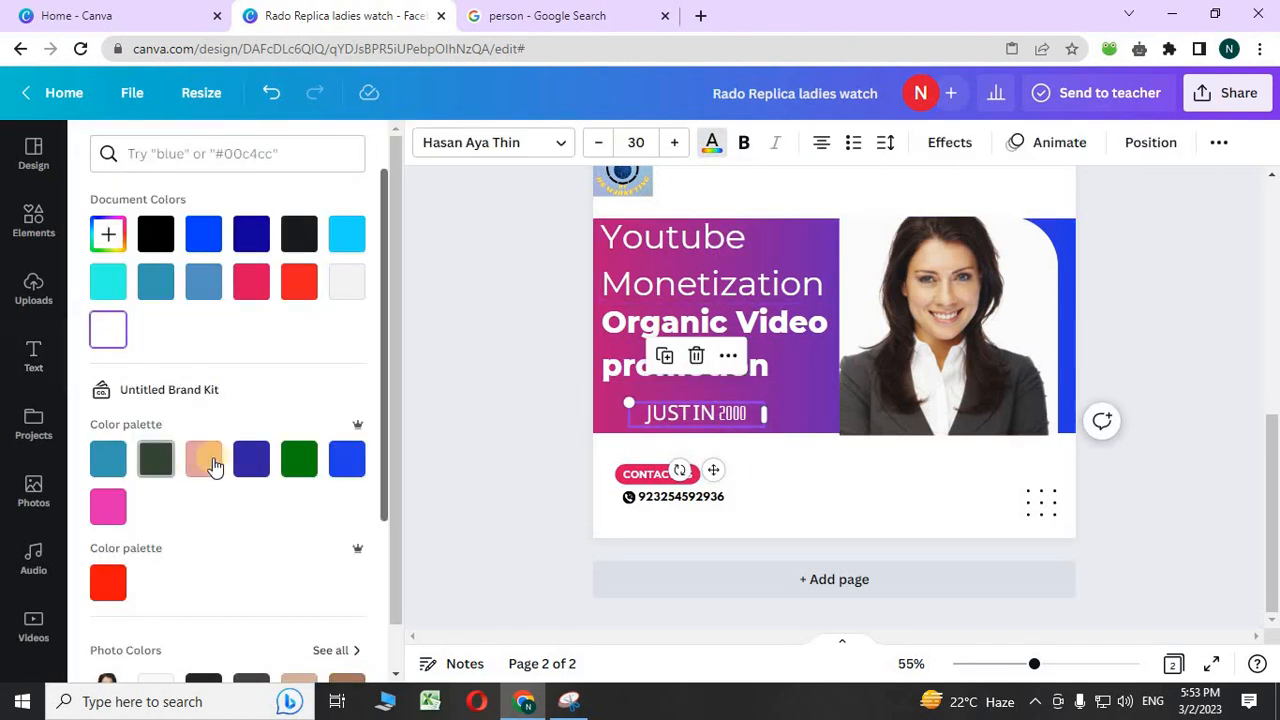
click(251, 458)
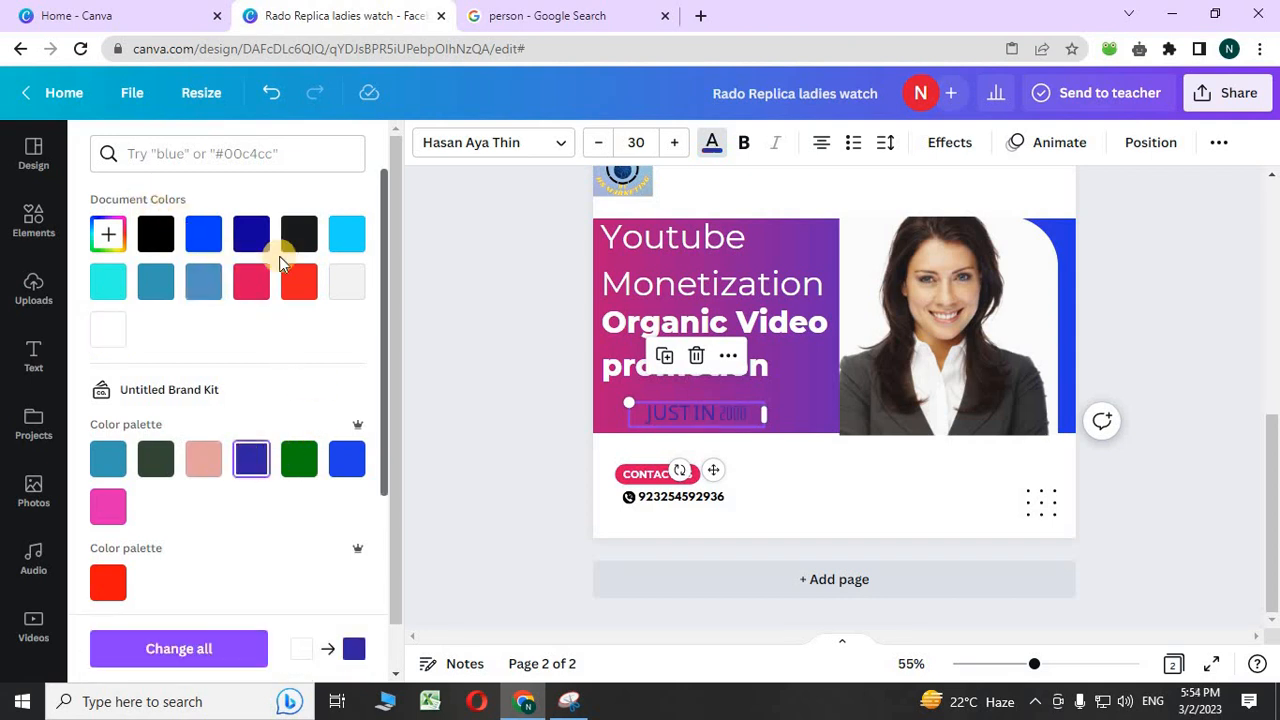
click(299, 234)
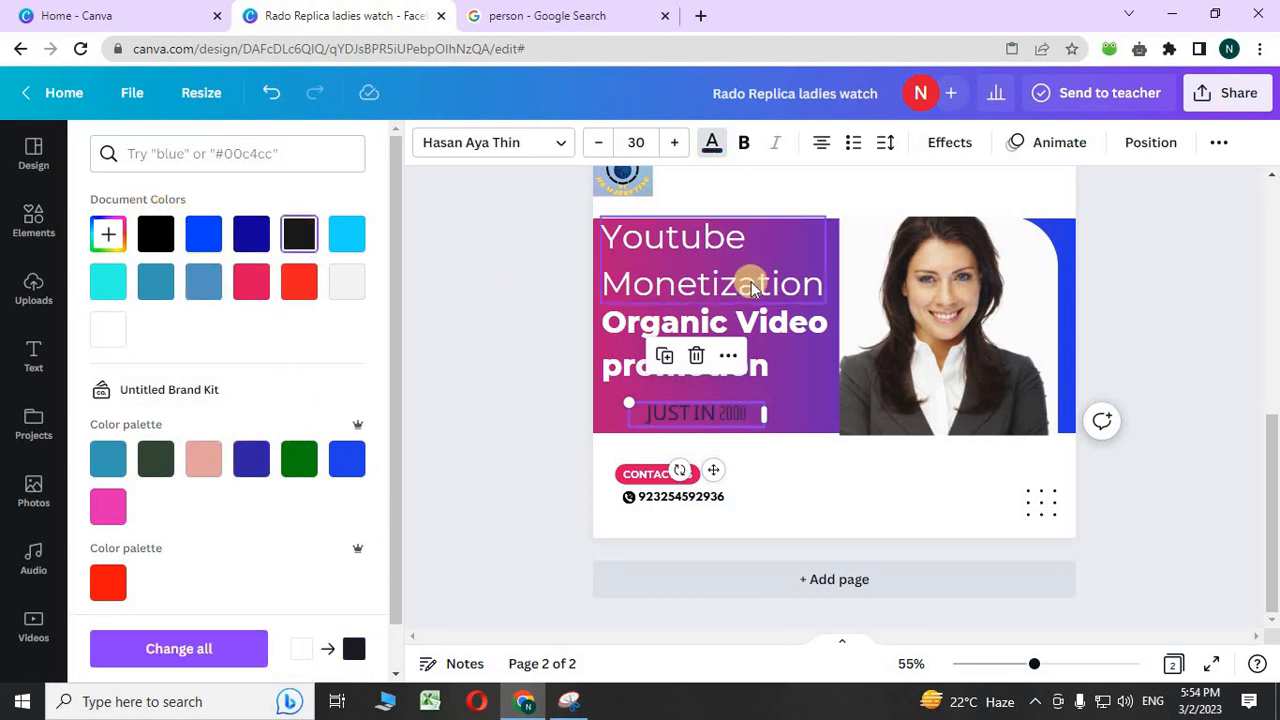
- Give JUST IN 2000 a yellow background highlight with spread 14
click(952, 146)
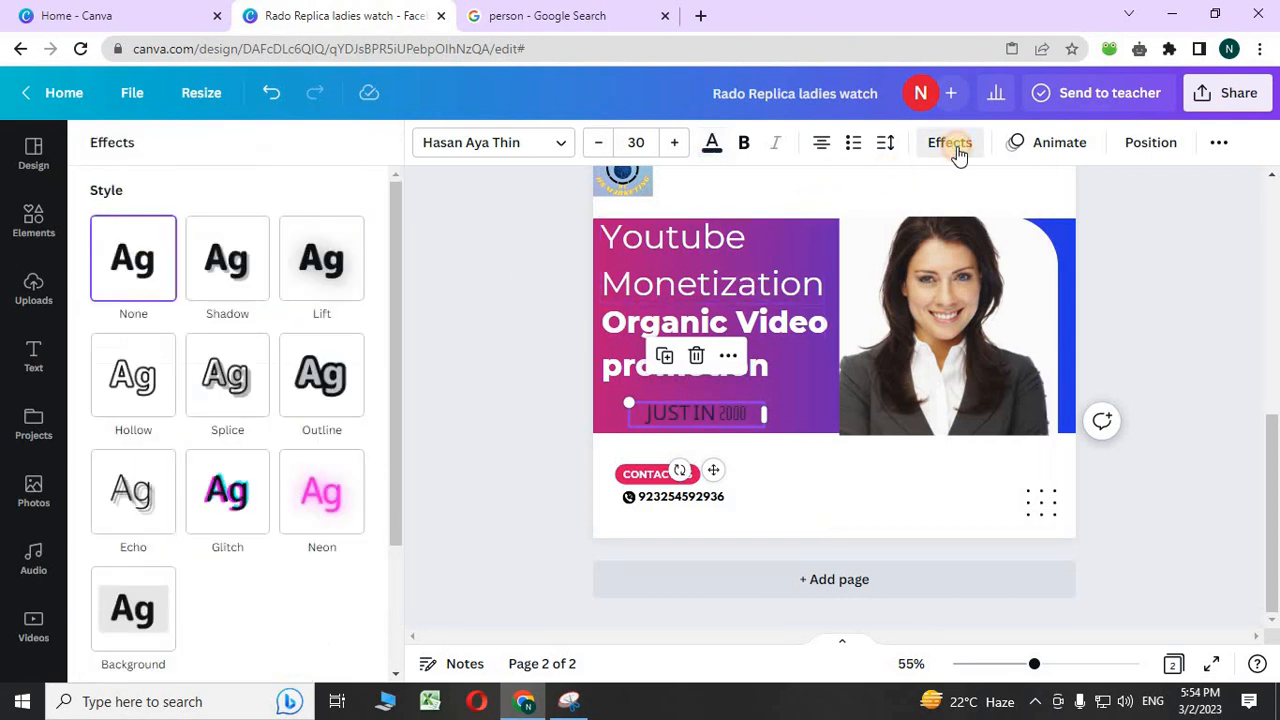
click(130, 608)
scroll(160, 600, down, 3)
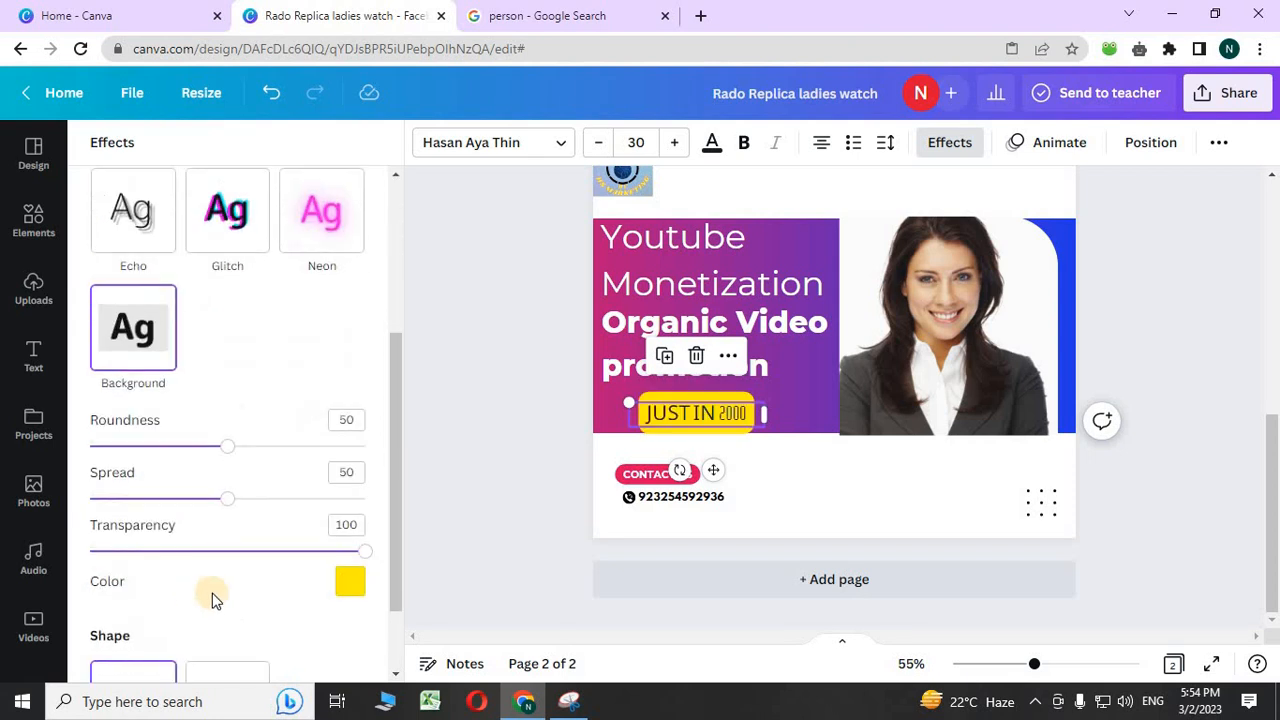
click(351, 580)
scroll(165, 620, down, 1)
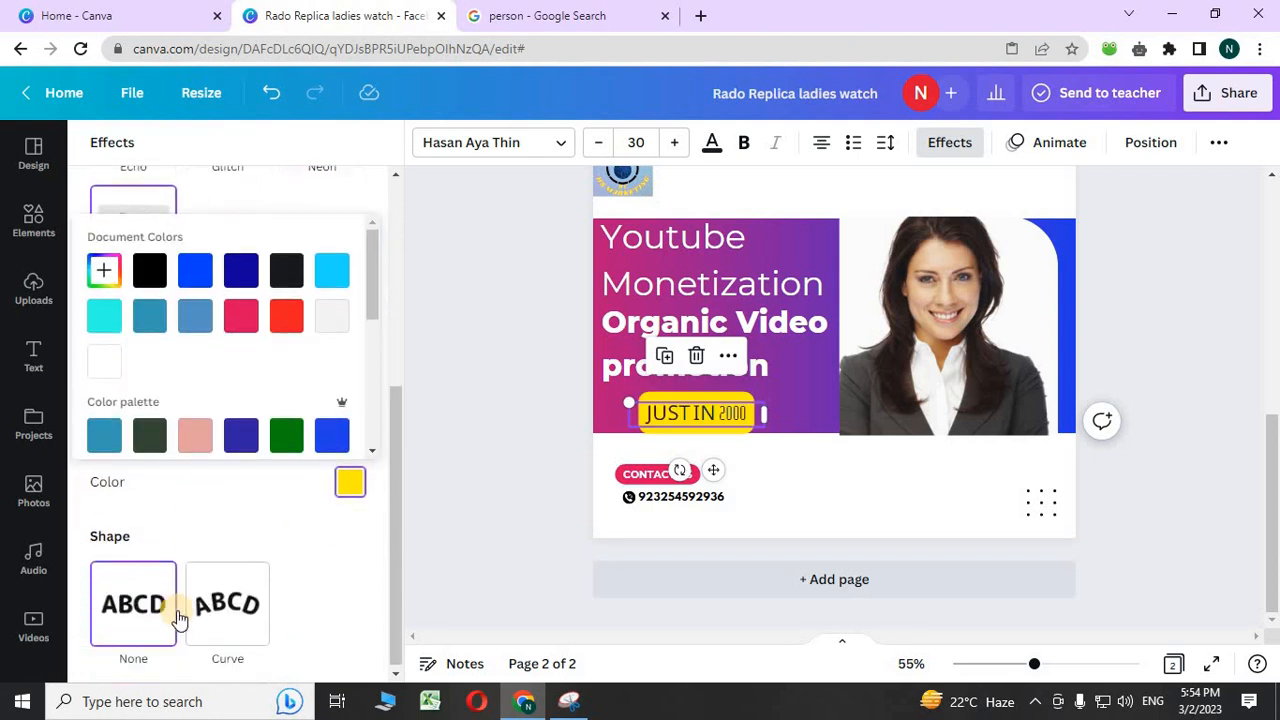
click(362, 484)
drag(218, 405, 128, 393)
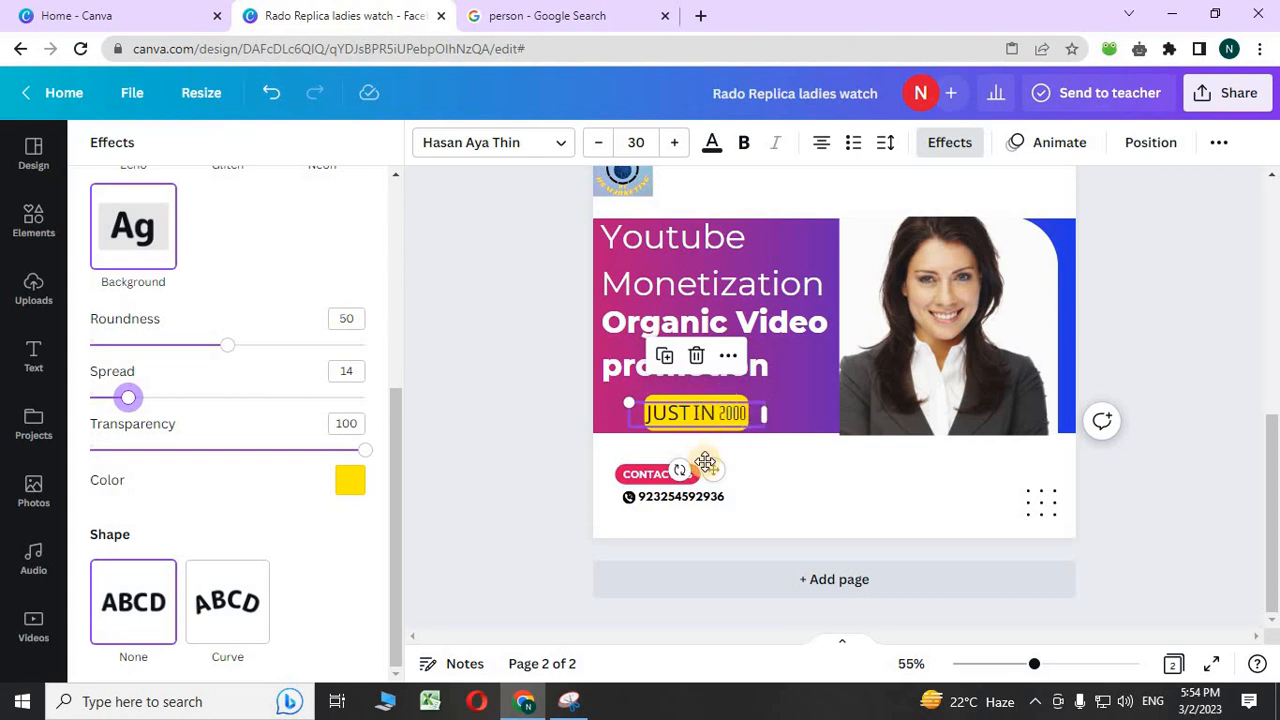
- Nudge the JUST IN 2000 tag and the Organic Video promotion text slightly up
drag(710, 467, 716, 456)
click(458, 401)
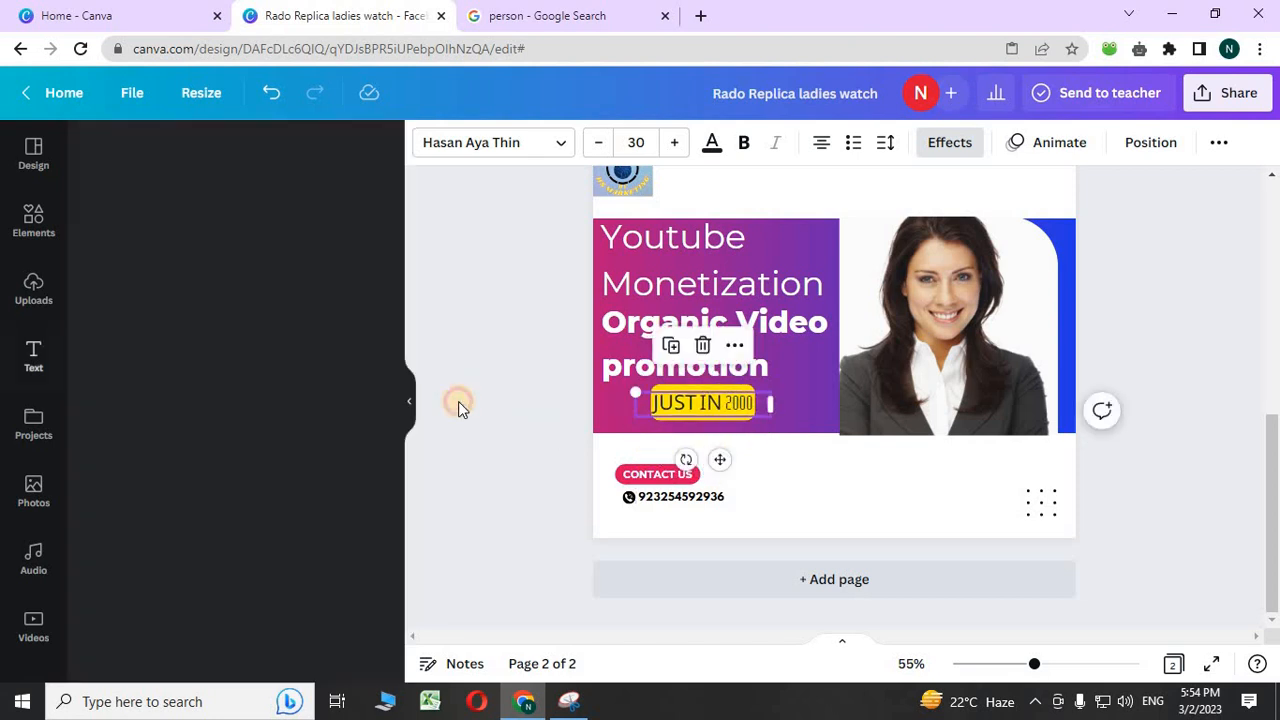
drag(660, 348, 657, 345)
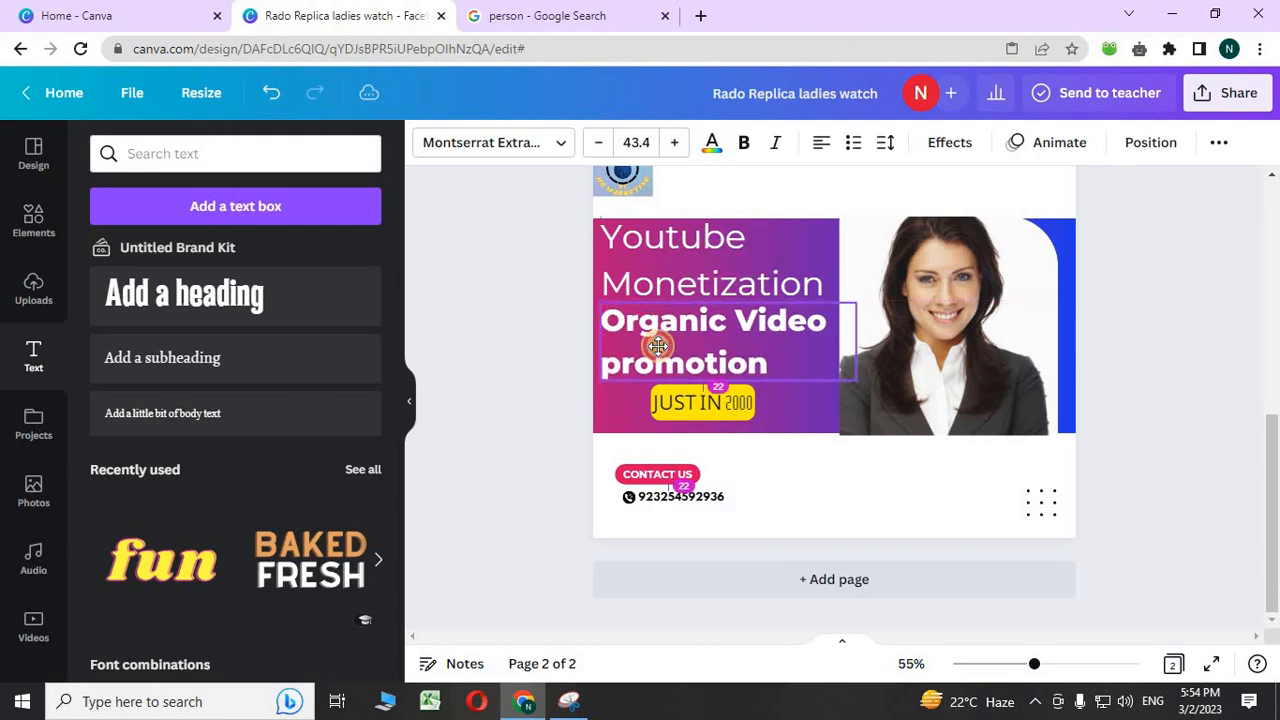
- Make Youtube Monetization black and bold, widening its box to 464 × 171
click(652, 279)
click(709, 145)
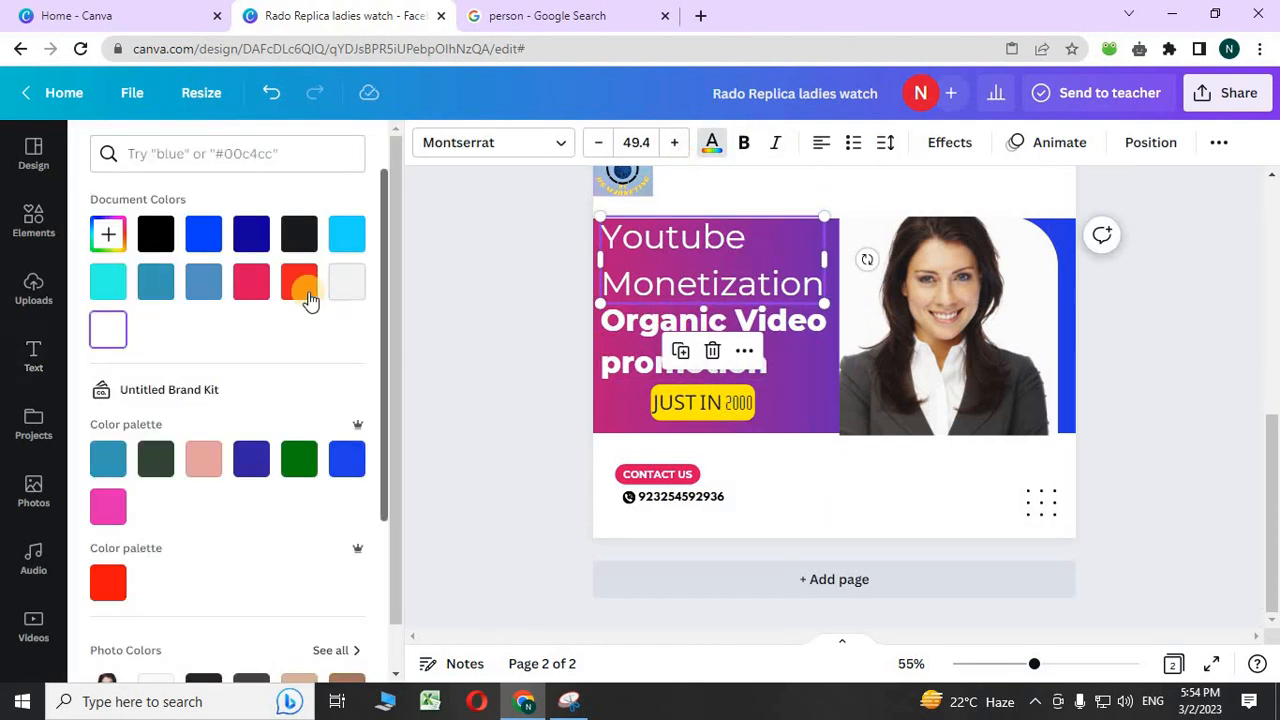
click(251, 233)
click(300, 234)
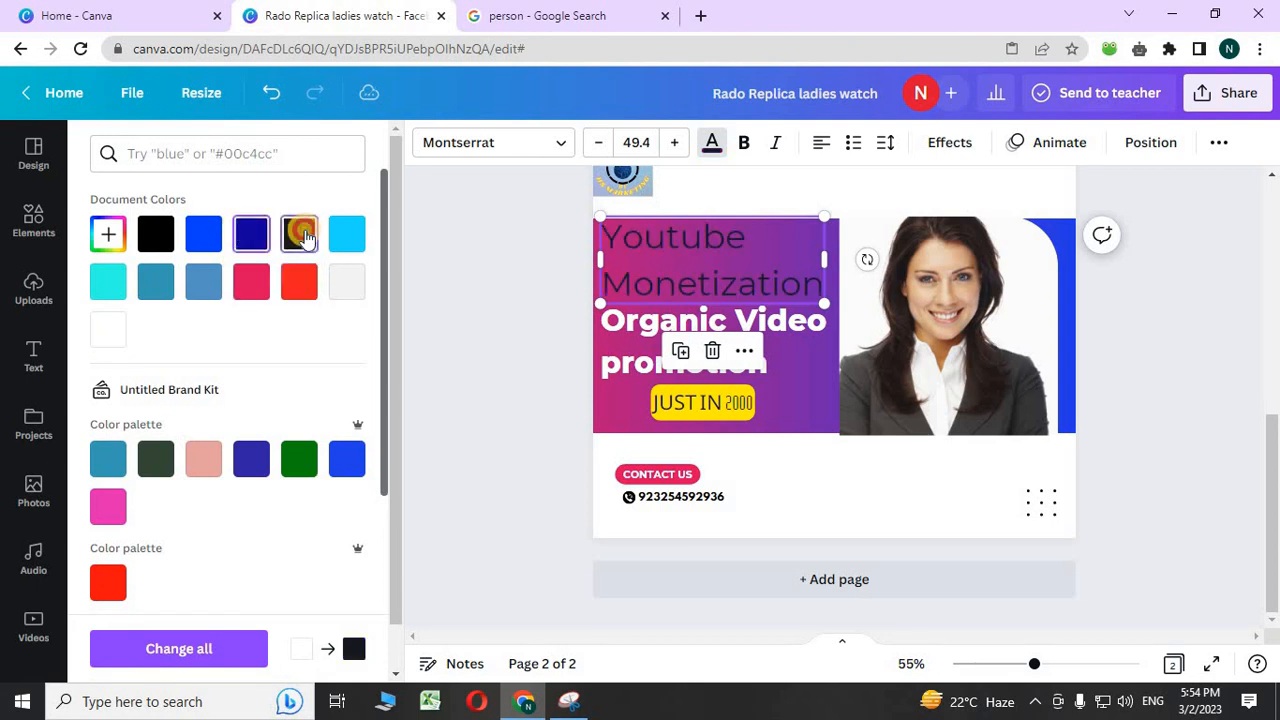
click(740, 145)
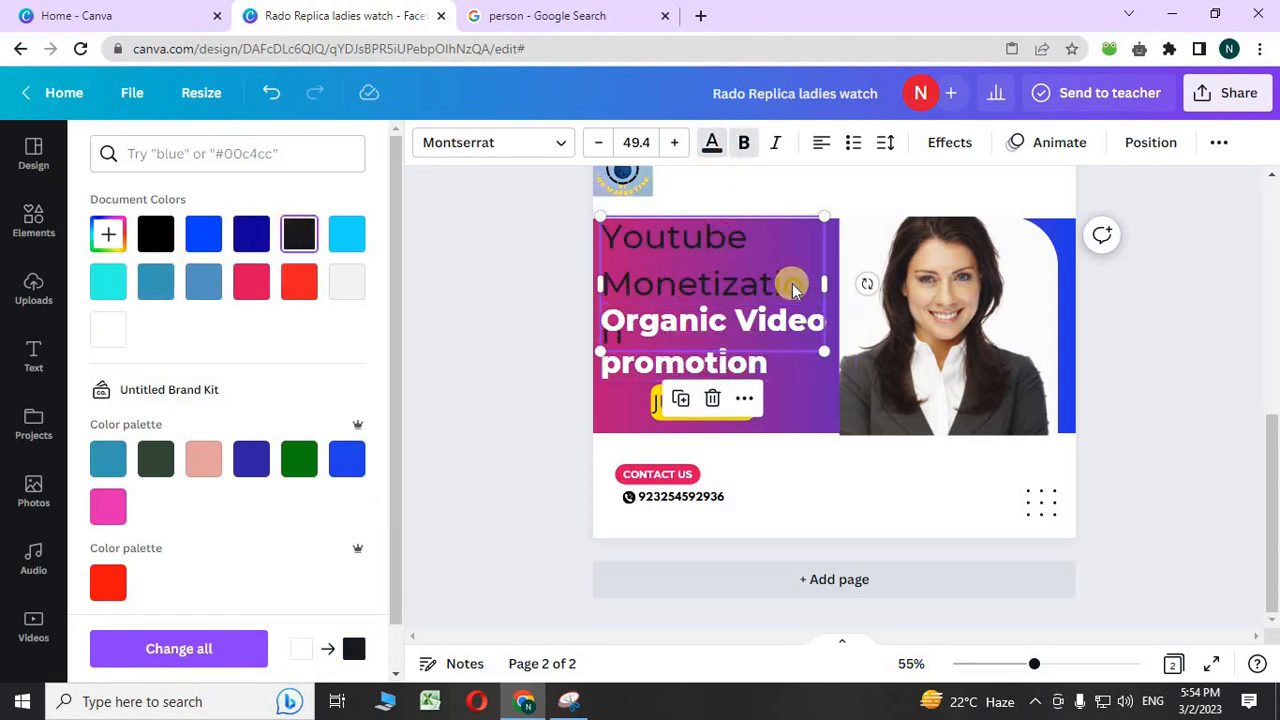
drag(829, 281, 846, 284)
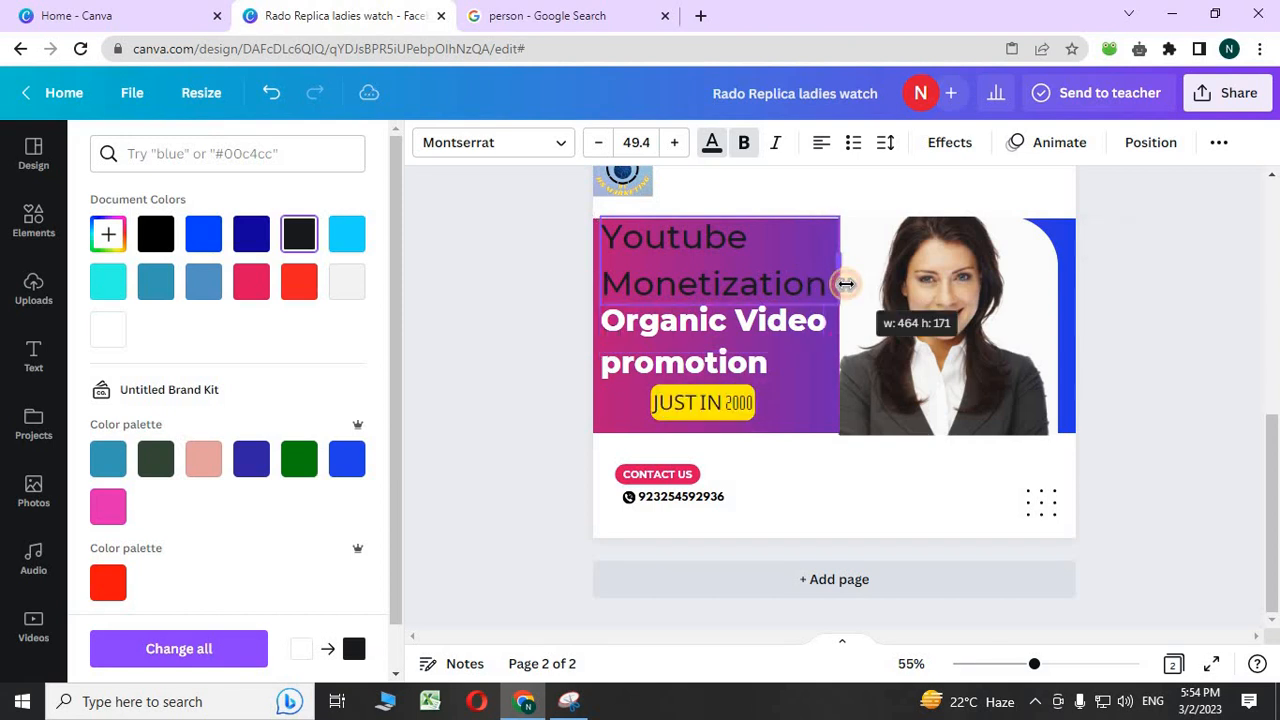
click(503, 284)
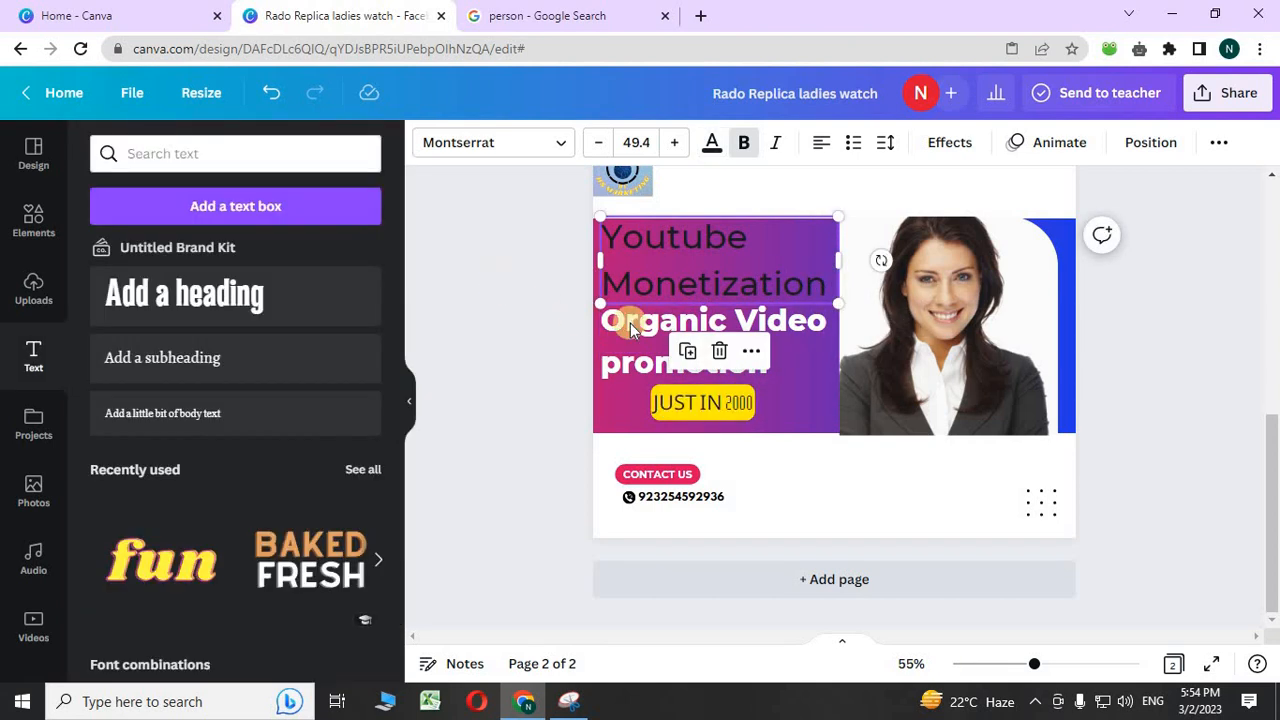
click(478, 327)
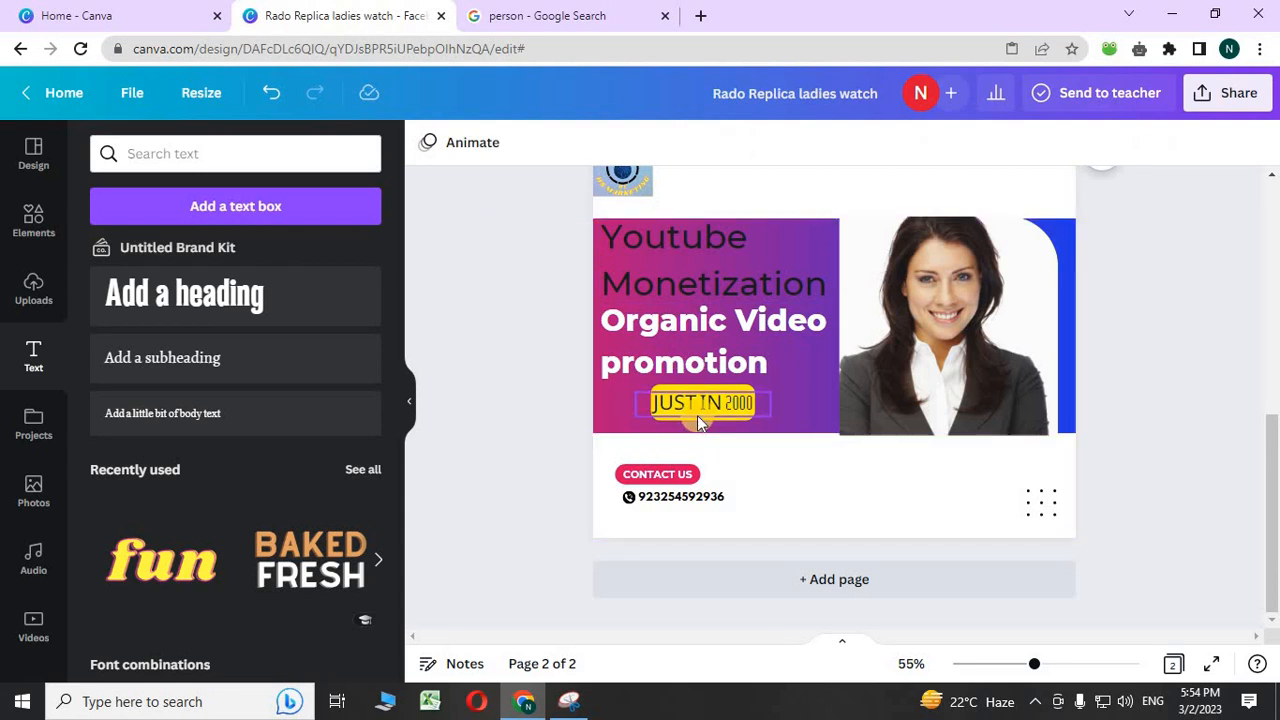
scroll(540, 418, up, 3)
scroll(540, 420, down, 3)
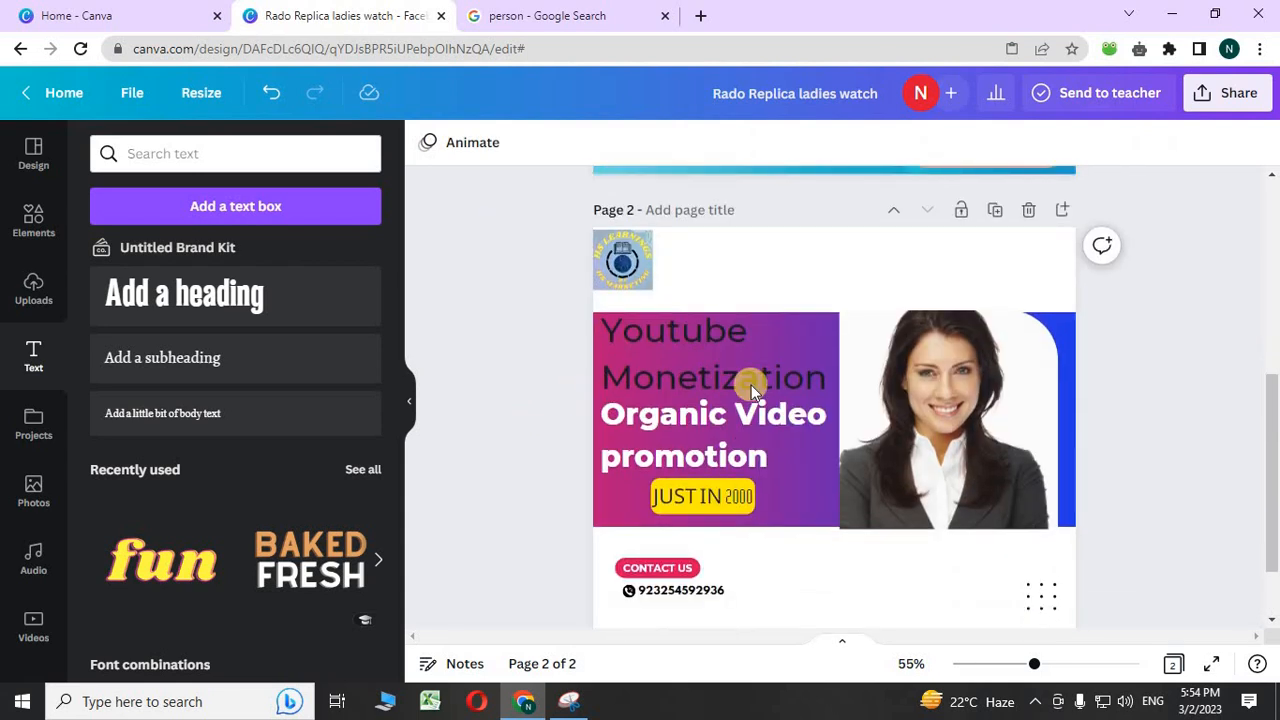
- Open the PNG download settings and change which pages are included
click(1246, 100)
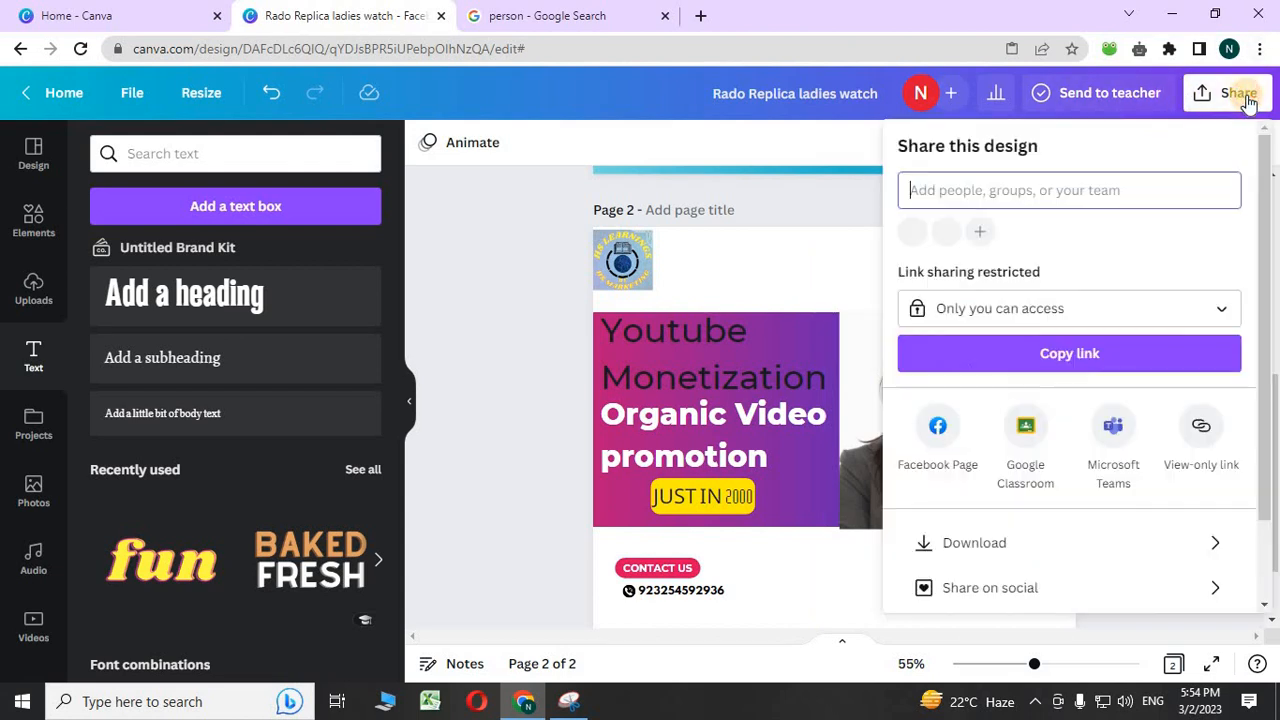
click(956, 543)
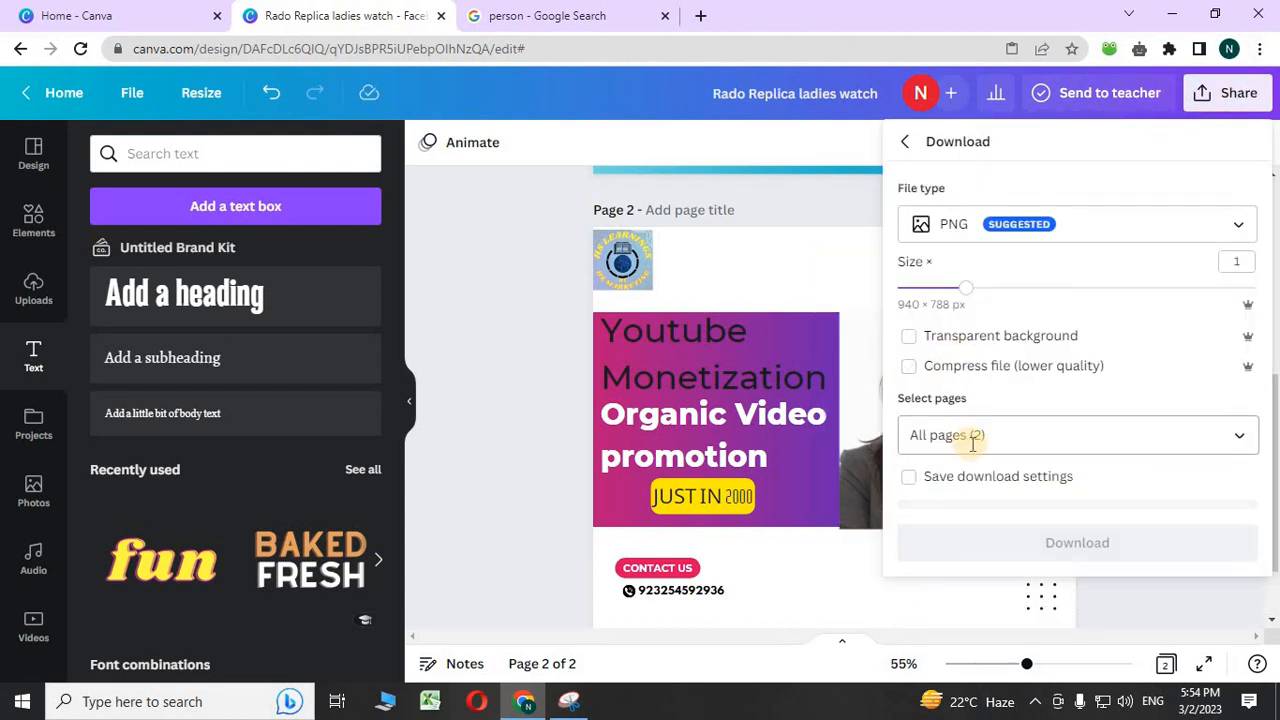
click(1236, 446)
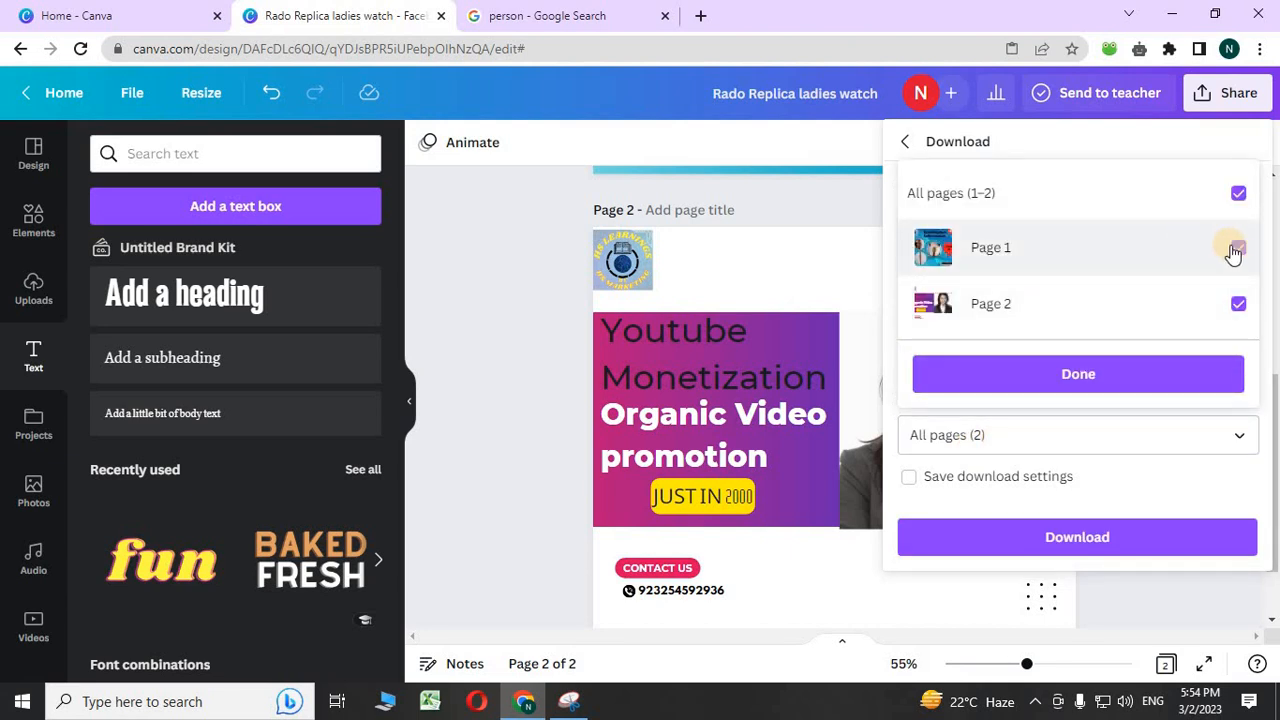
click(1238, 303)
click(1106, 374)
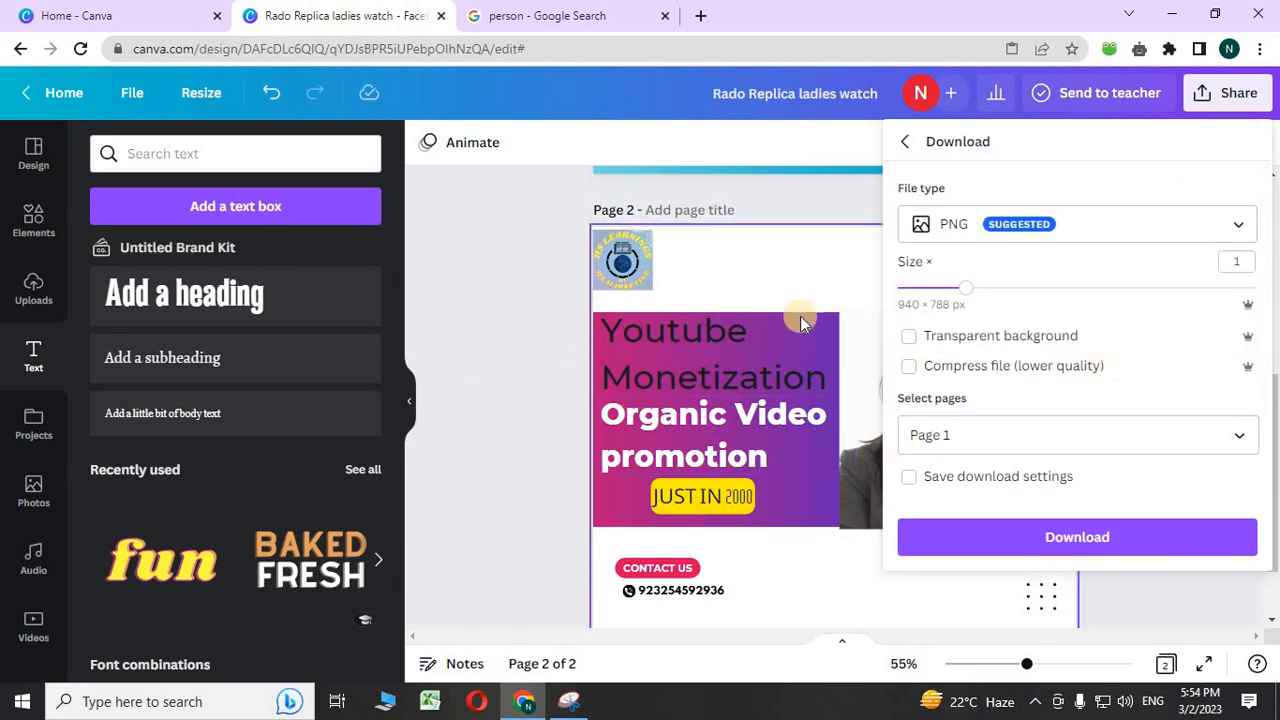
- Reselect only page 2 and download it as a 940 × 788 px PNG
click(1203, 100)
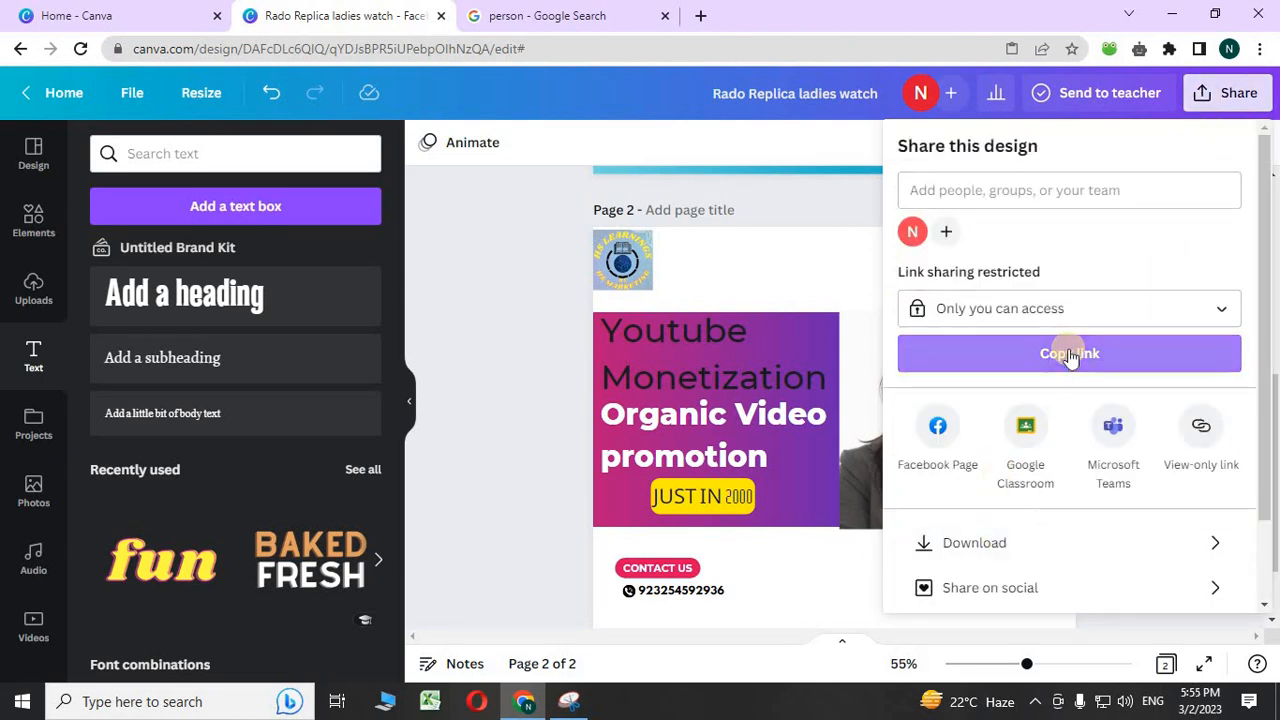
click(1023, 548)
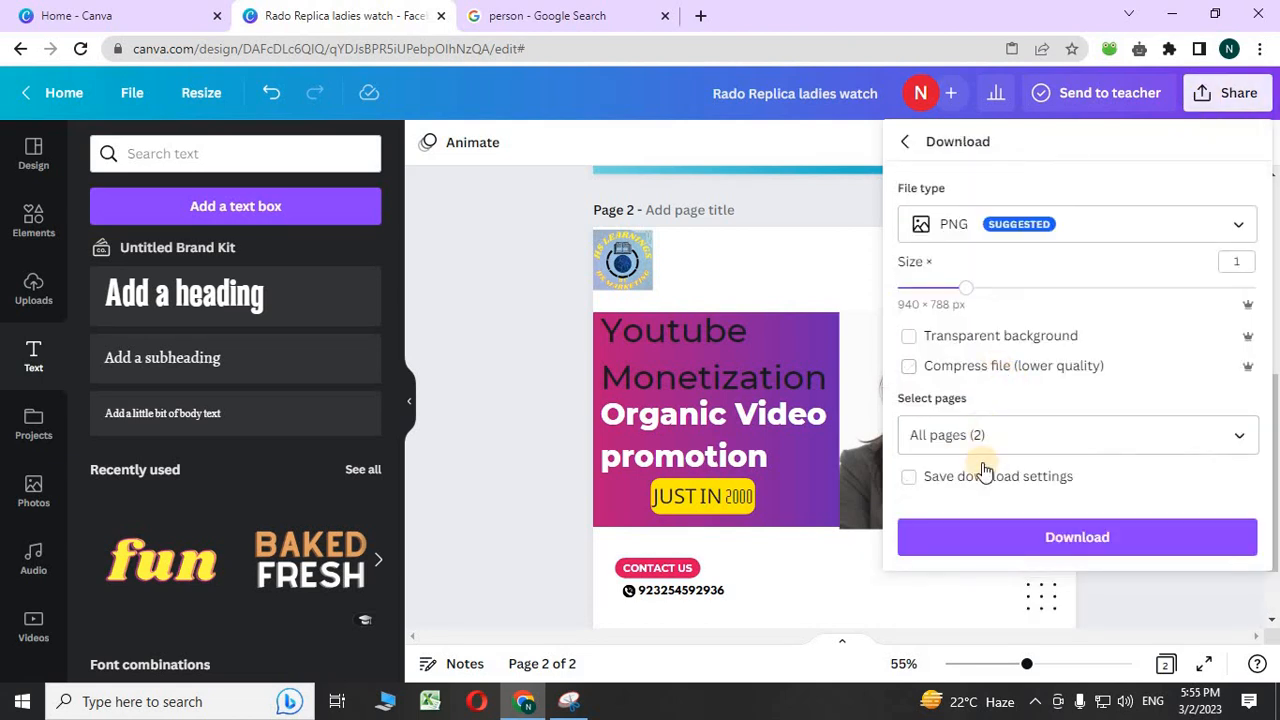
click(988, 434)
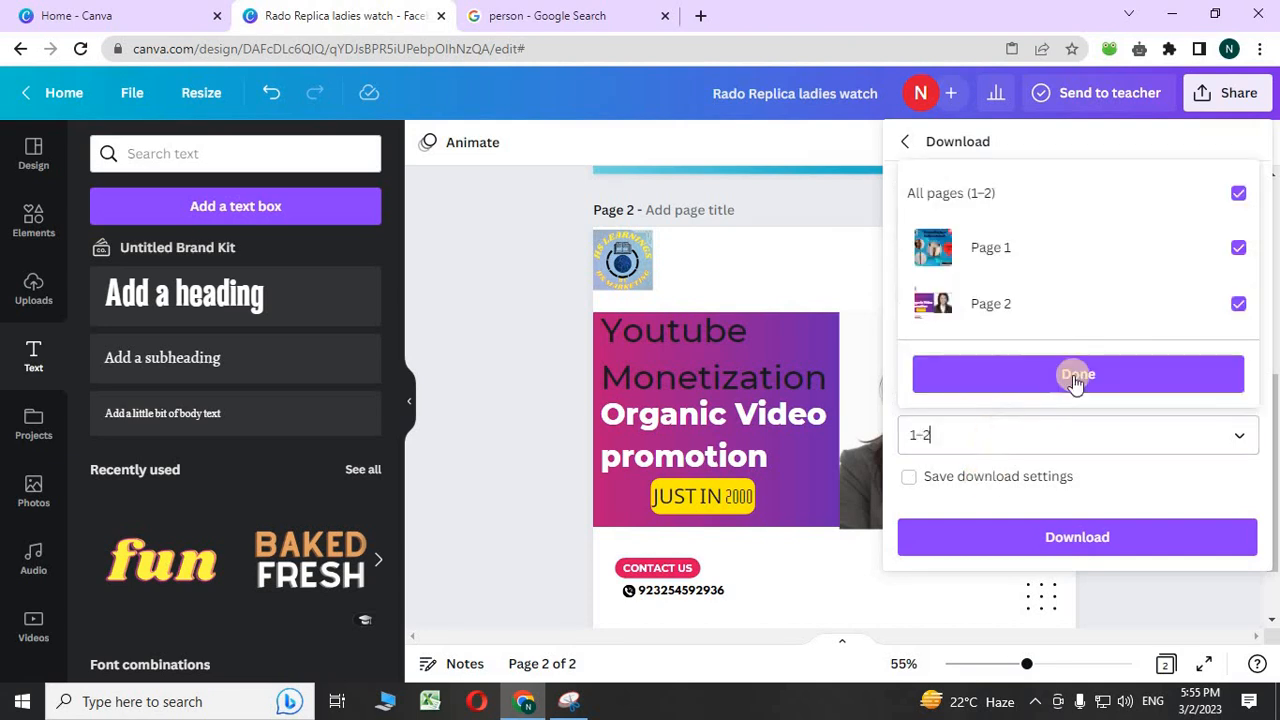
click(1090, 245)
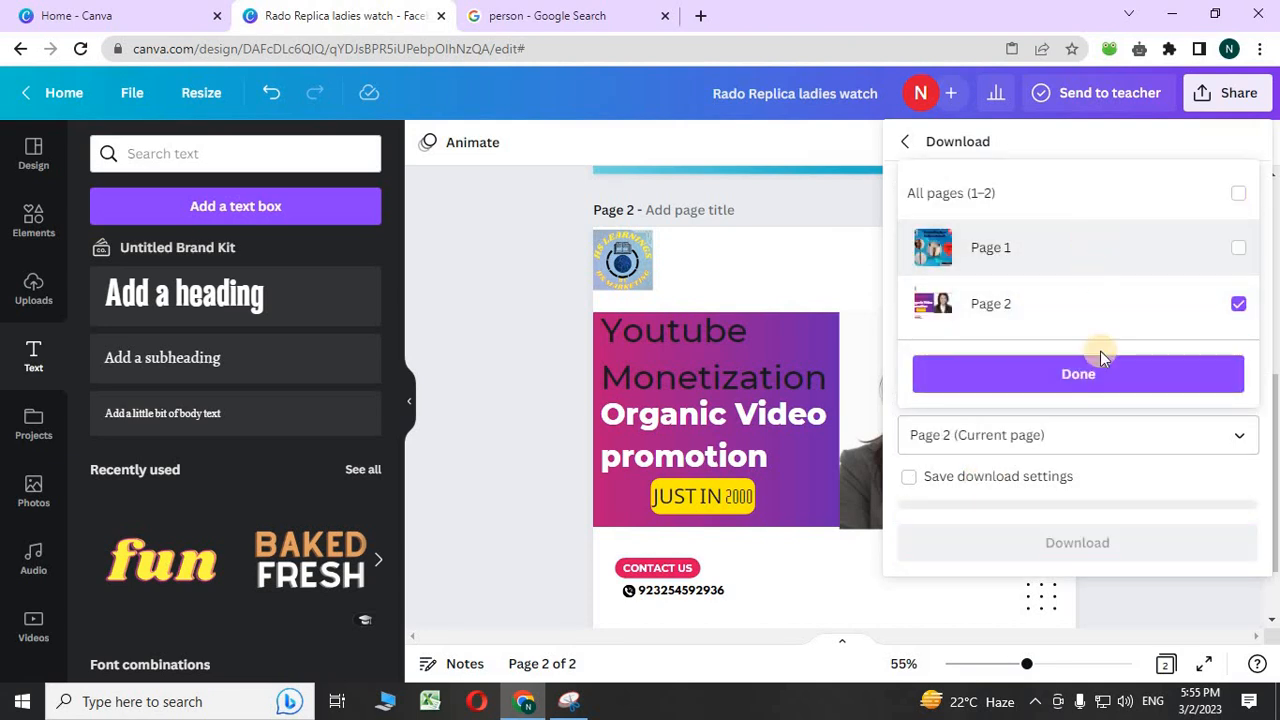
click(1066, 380)
click(1052, 540)
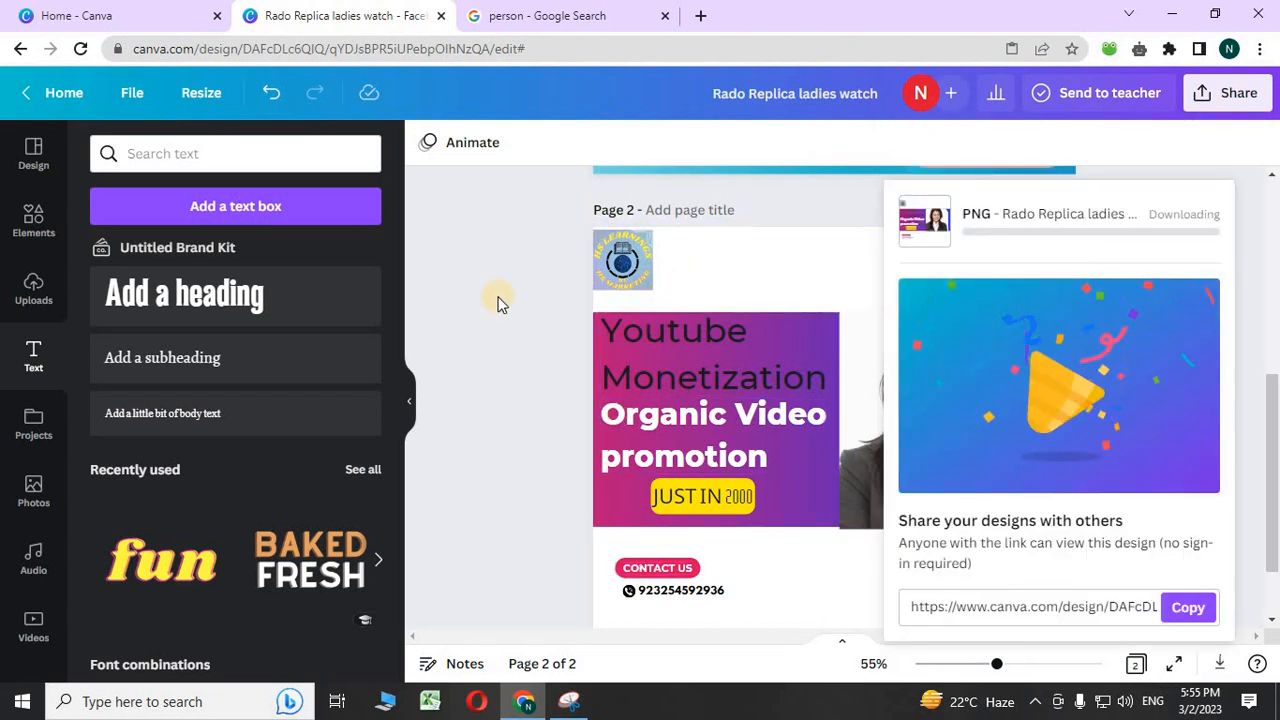
click(500, 303)
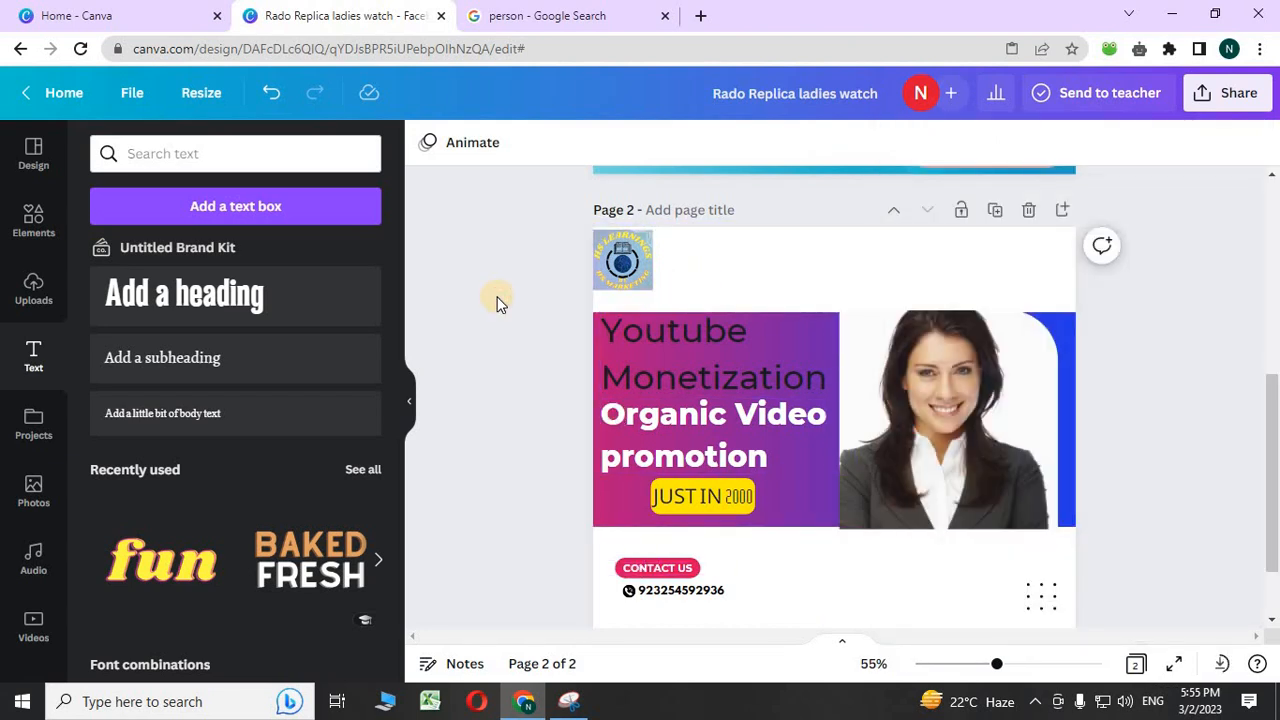